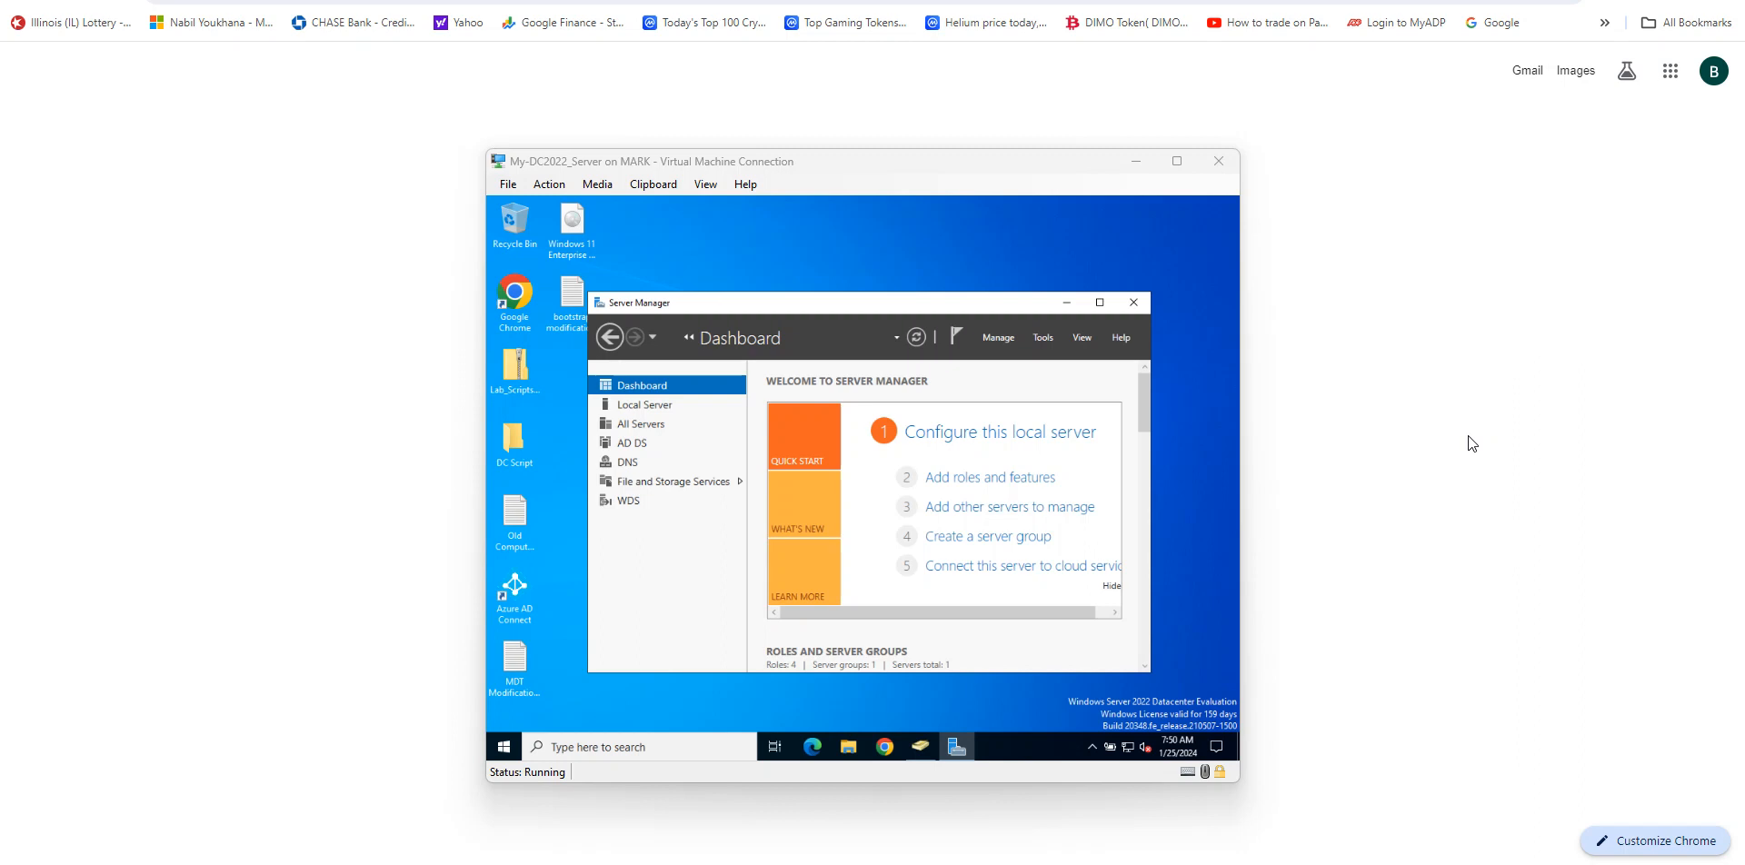
# Step: Switch to the Win11-Client virtual machine window
pyautogui.moveTo(1054, 864)
pyautogui.moveTo(1135, 864)
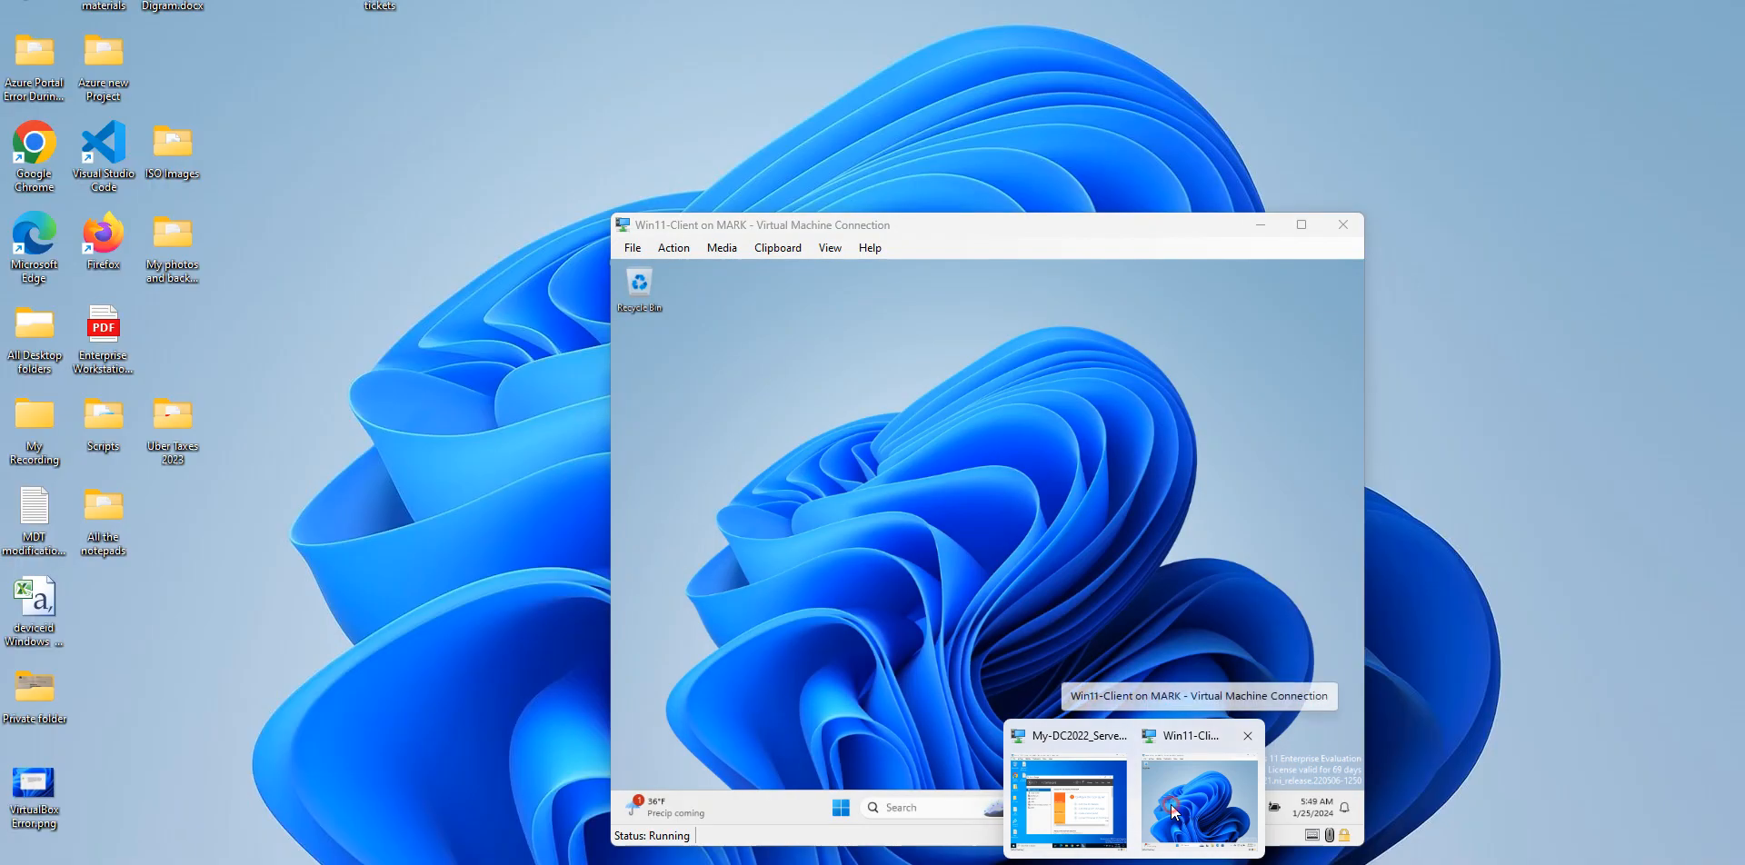
pyautogui.click(1170, 804)
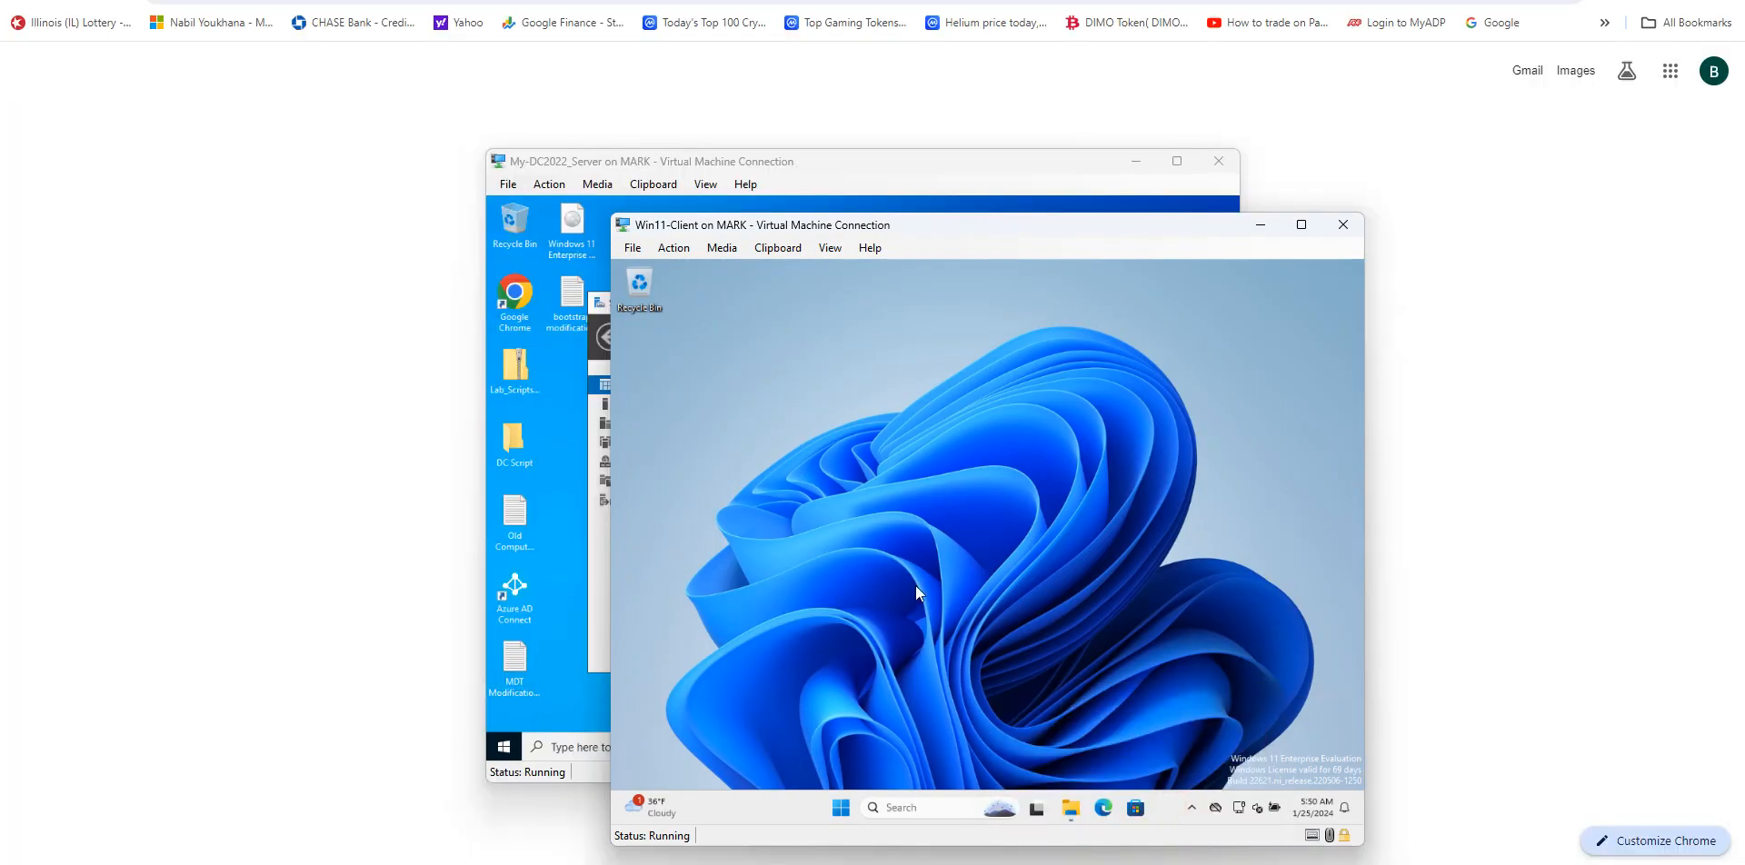
# Step: Open File Explorer on the client, examine the local disk and DVD drive under This PC, and close it
pyautogui.click(841, 808)
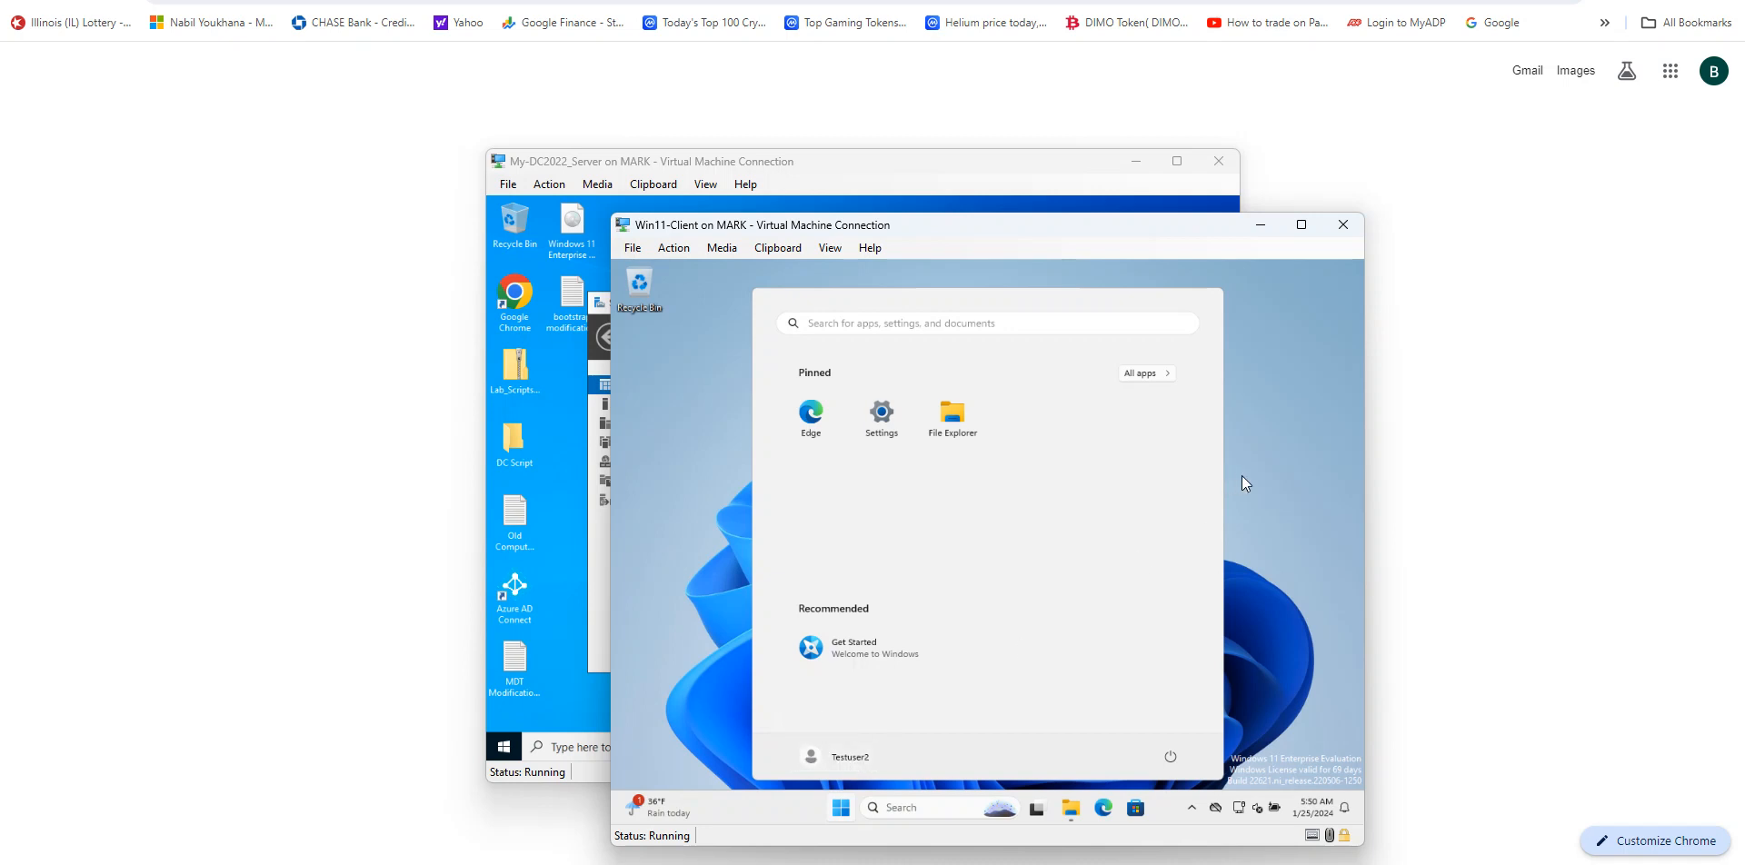
pyautogui.click(1278, 477)
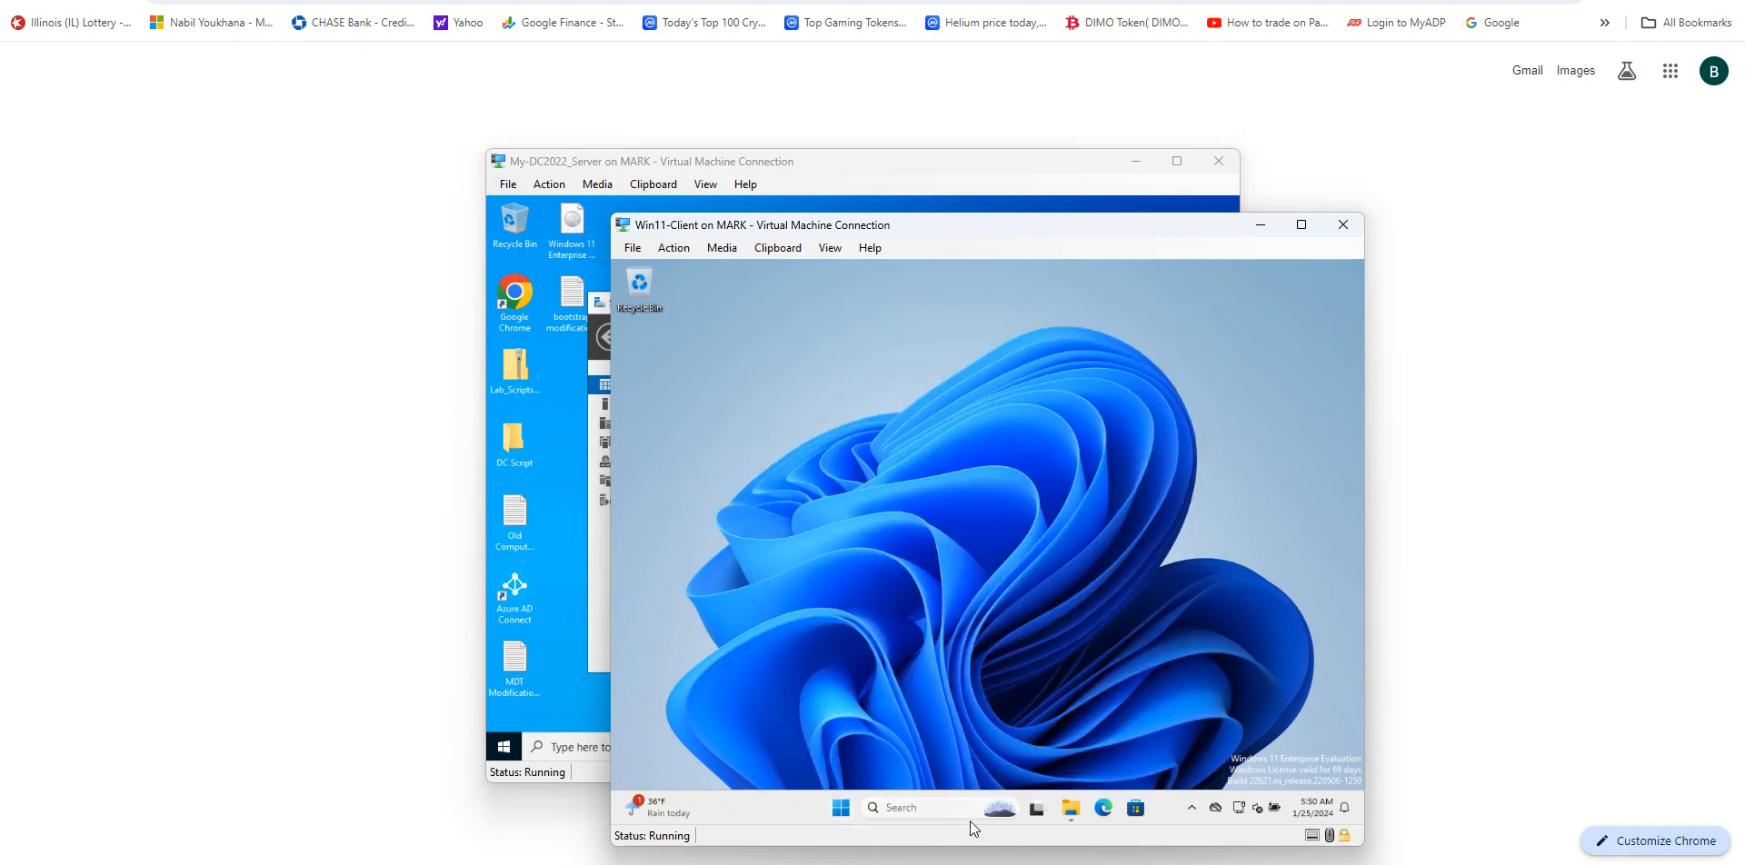
pyautogui.click(837, 809)
pyautogui.click(1071, 808)
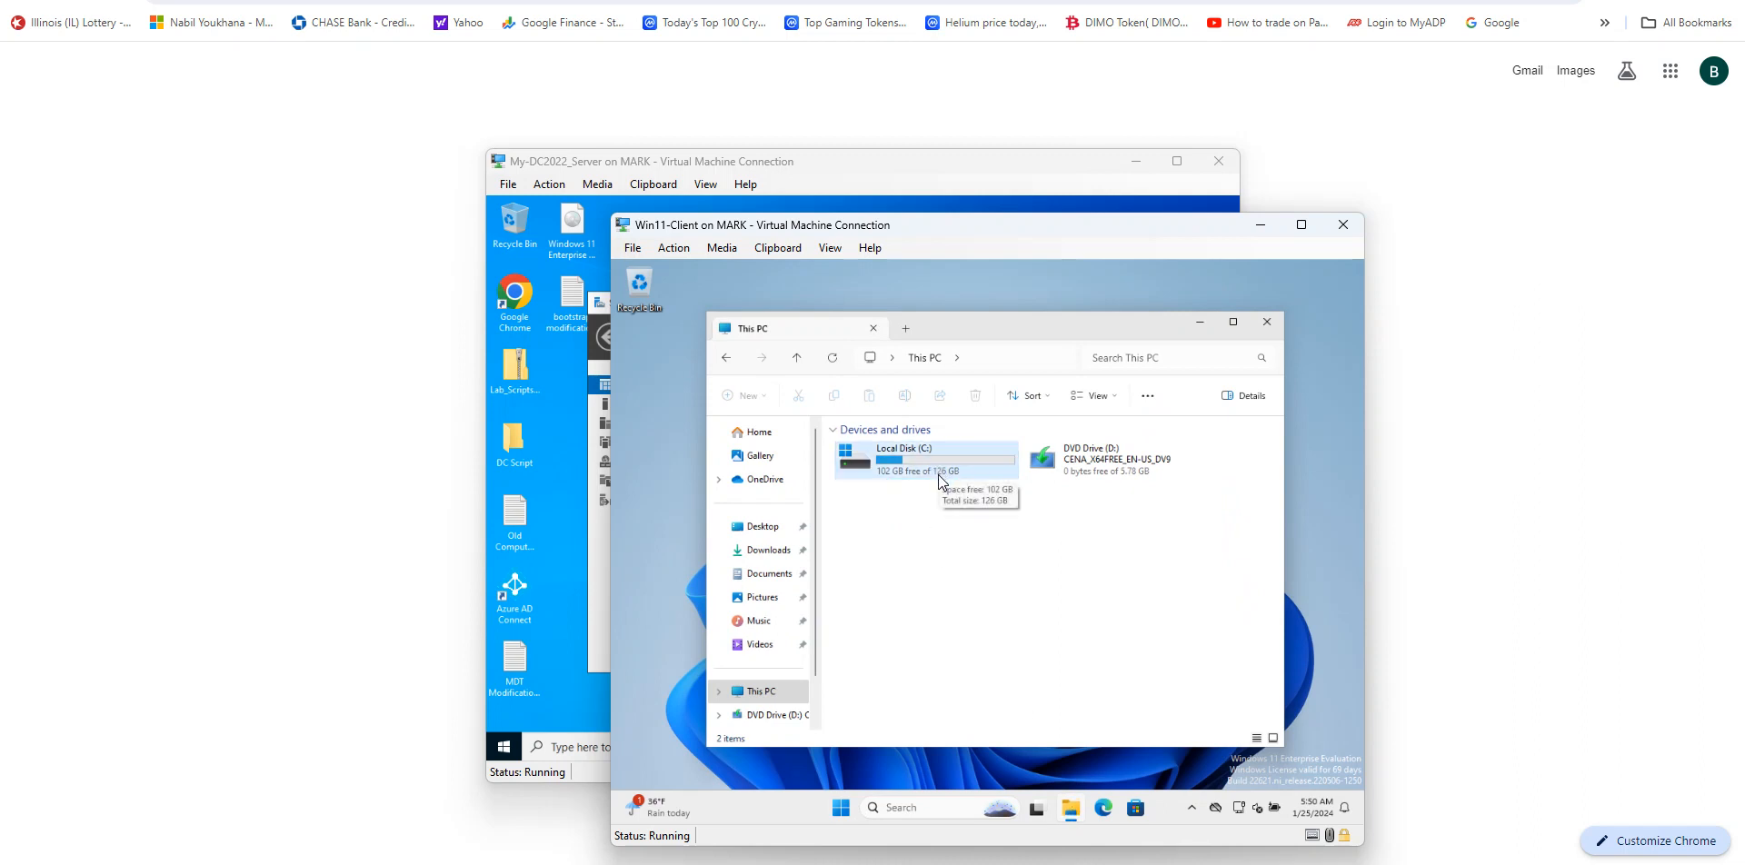
pyautogui.doubleClick(911, 464)
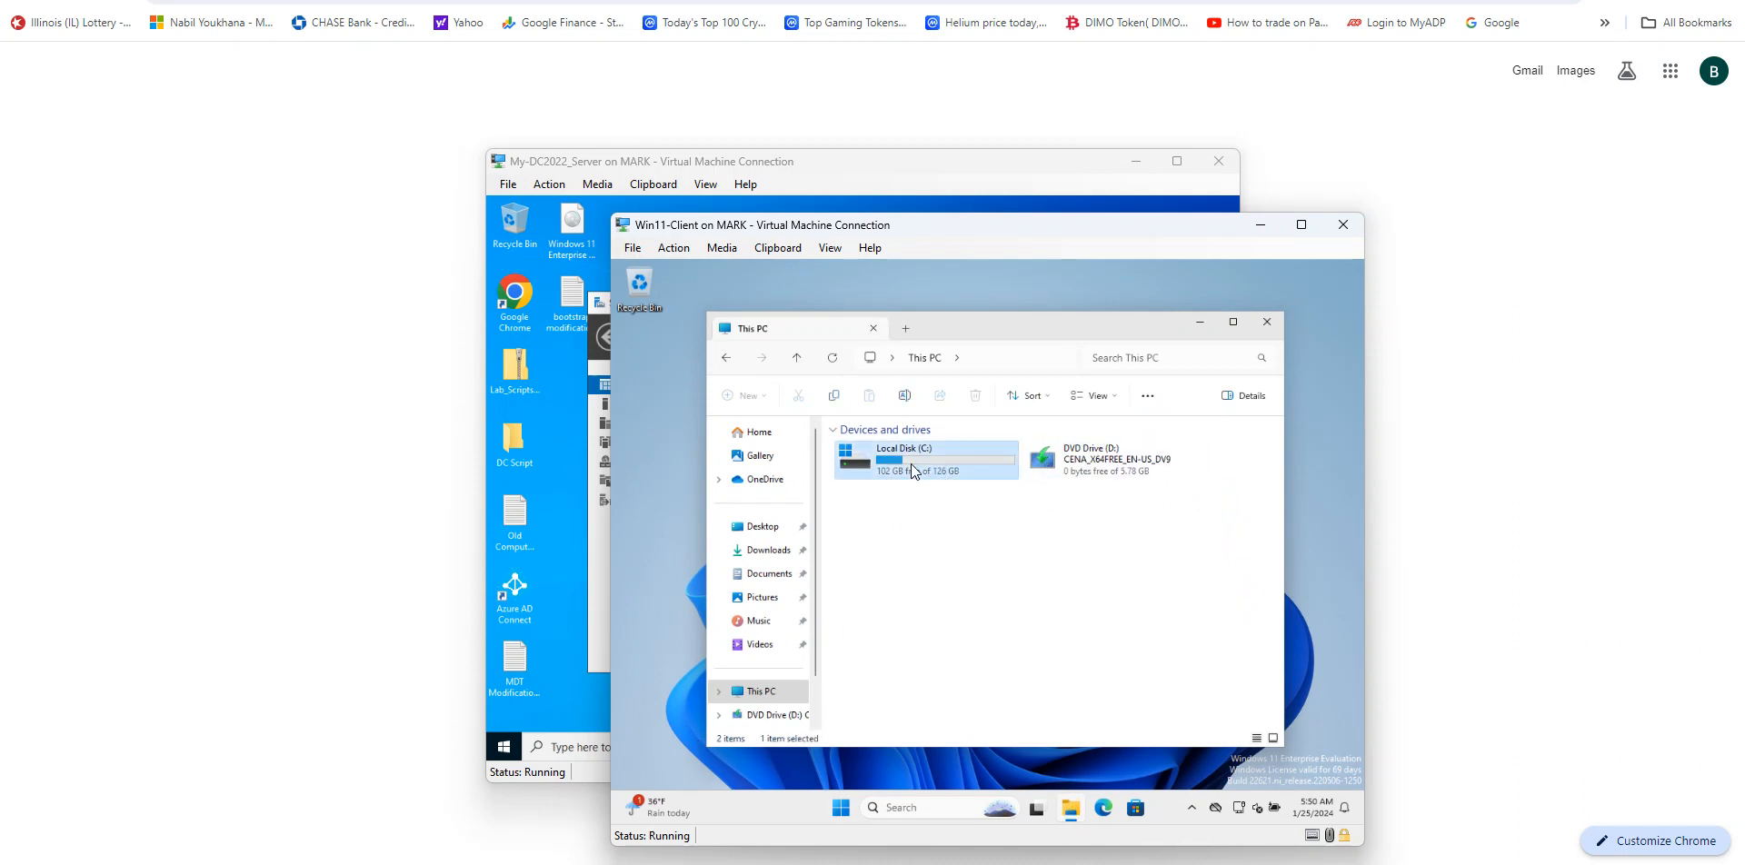
pyautogui.doubleClick(1106, 469)
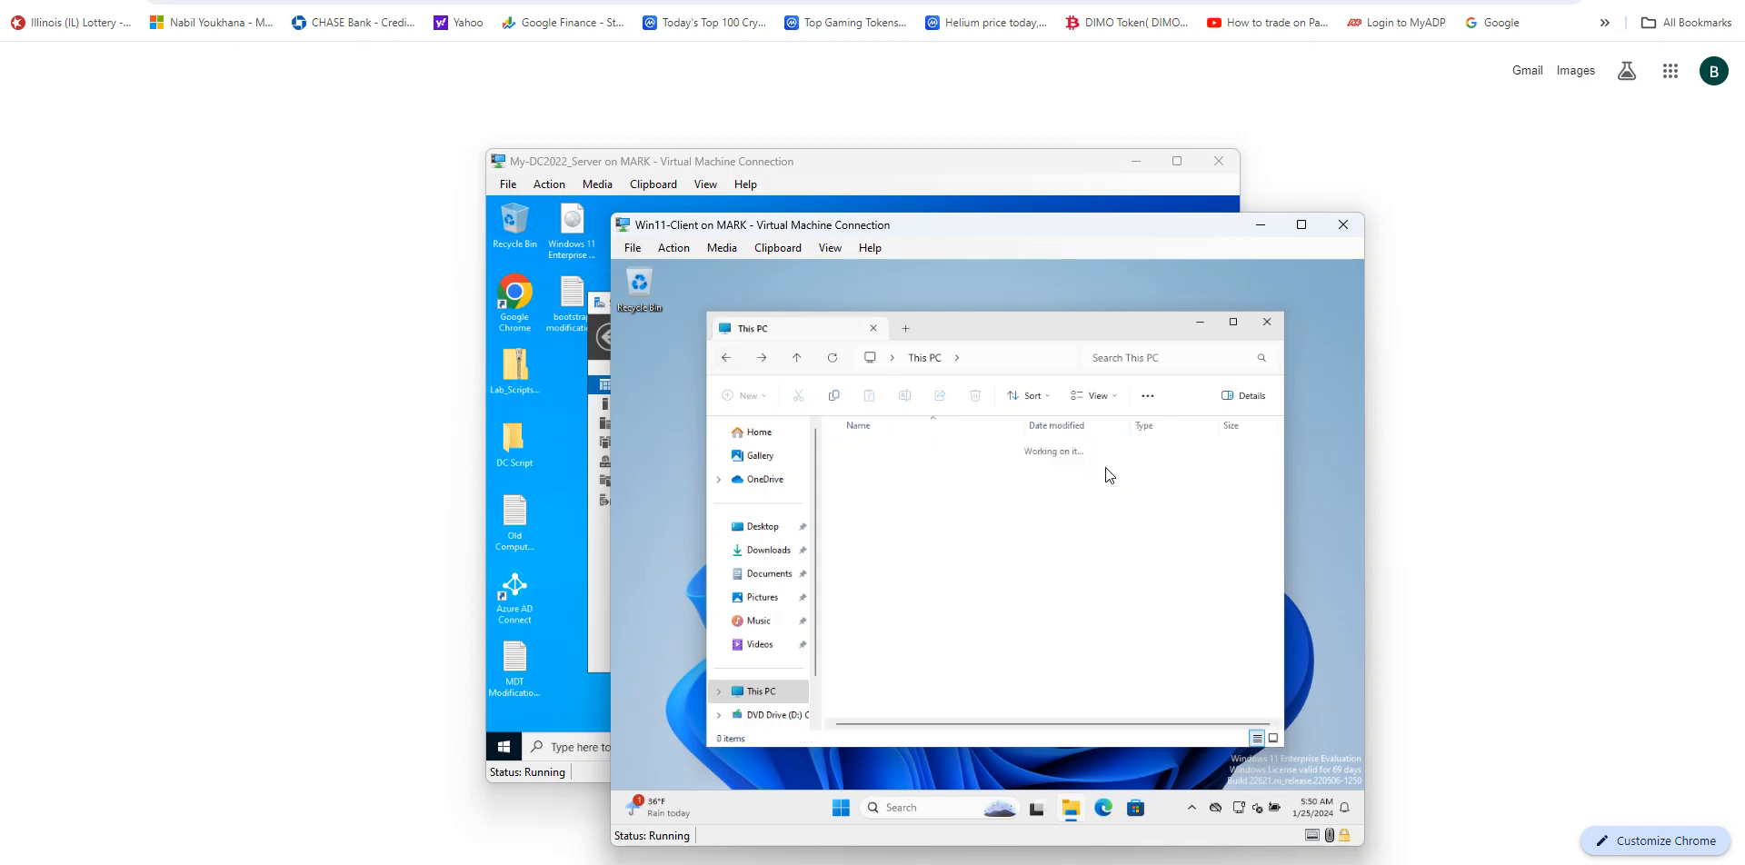
pyautogui.click(726, 357)
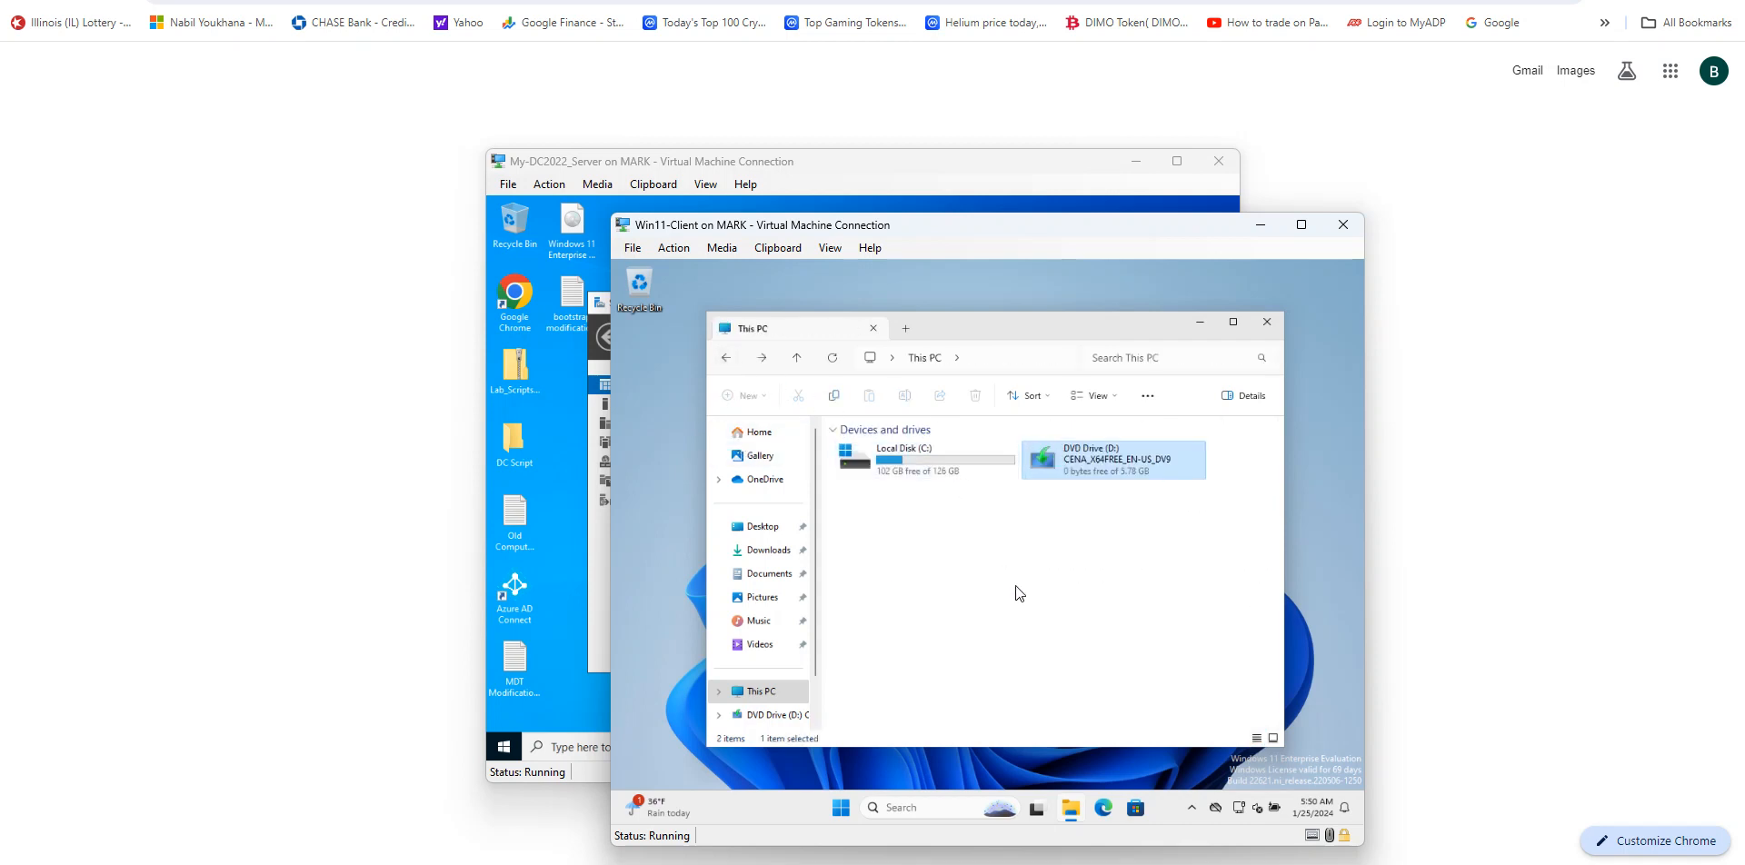
pyautogui.click(1267, 324)
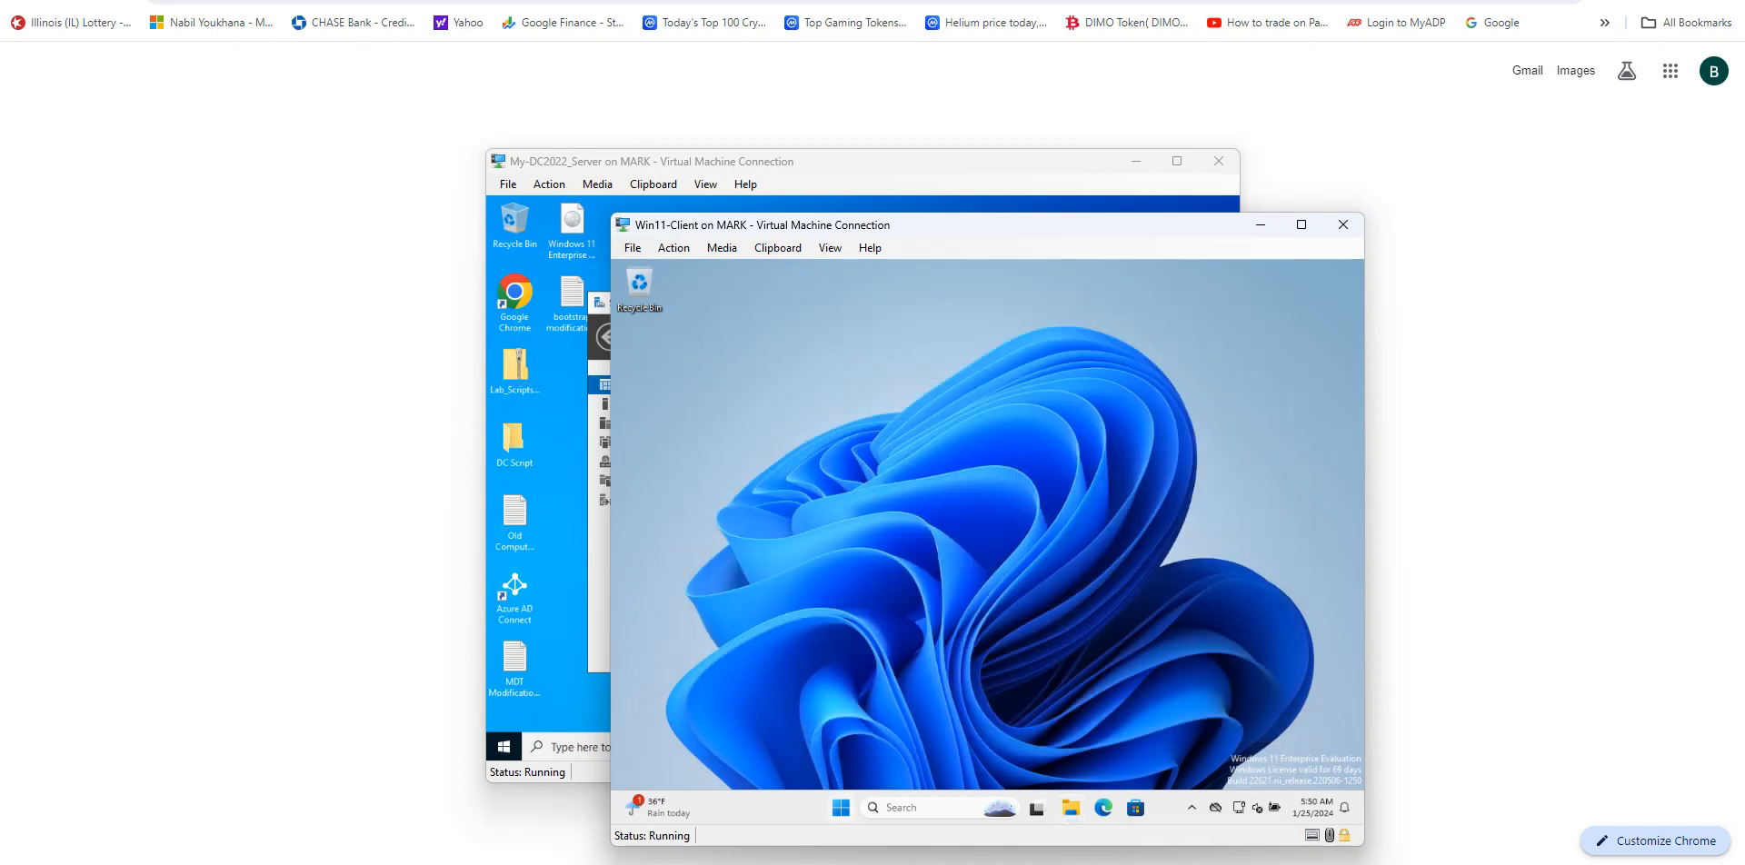
# Step: Sign out the current user on the Windows 11 client through the secure attention screen and bring up the sign-in screen
pyautogui.click(839, 806)
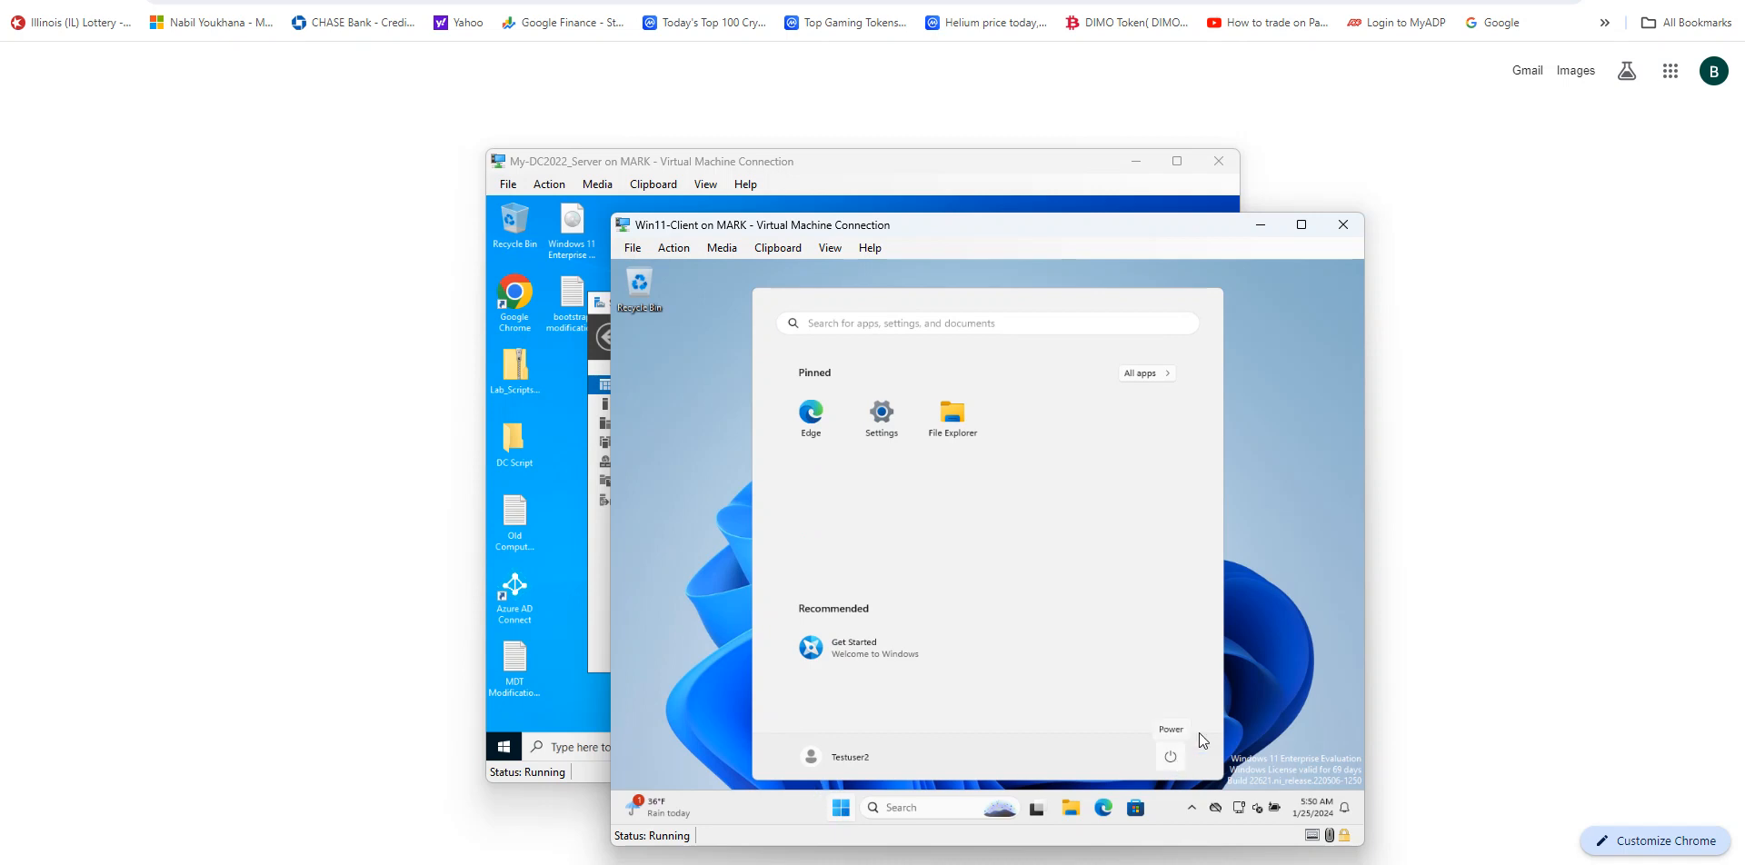
pyautogui.click(658, 250)
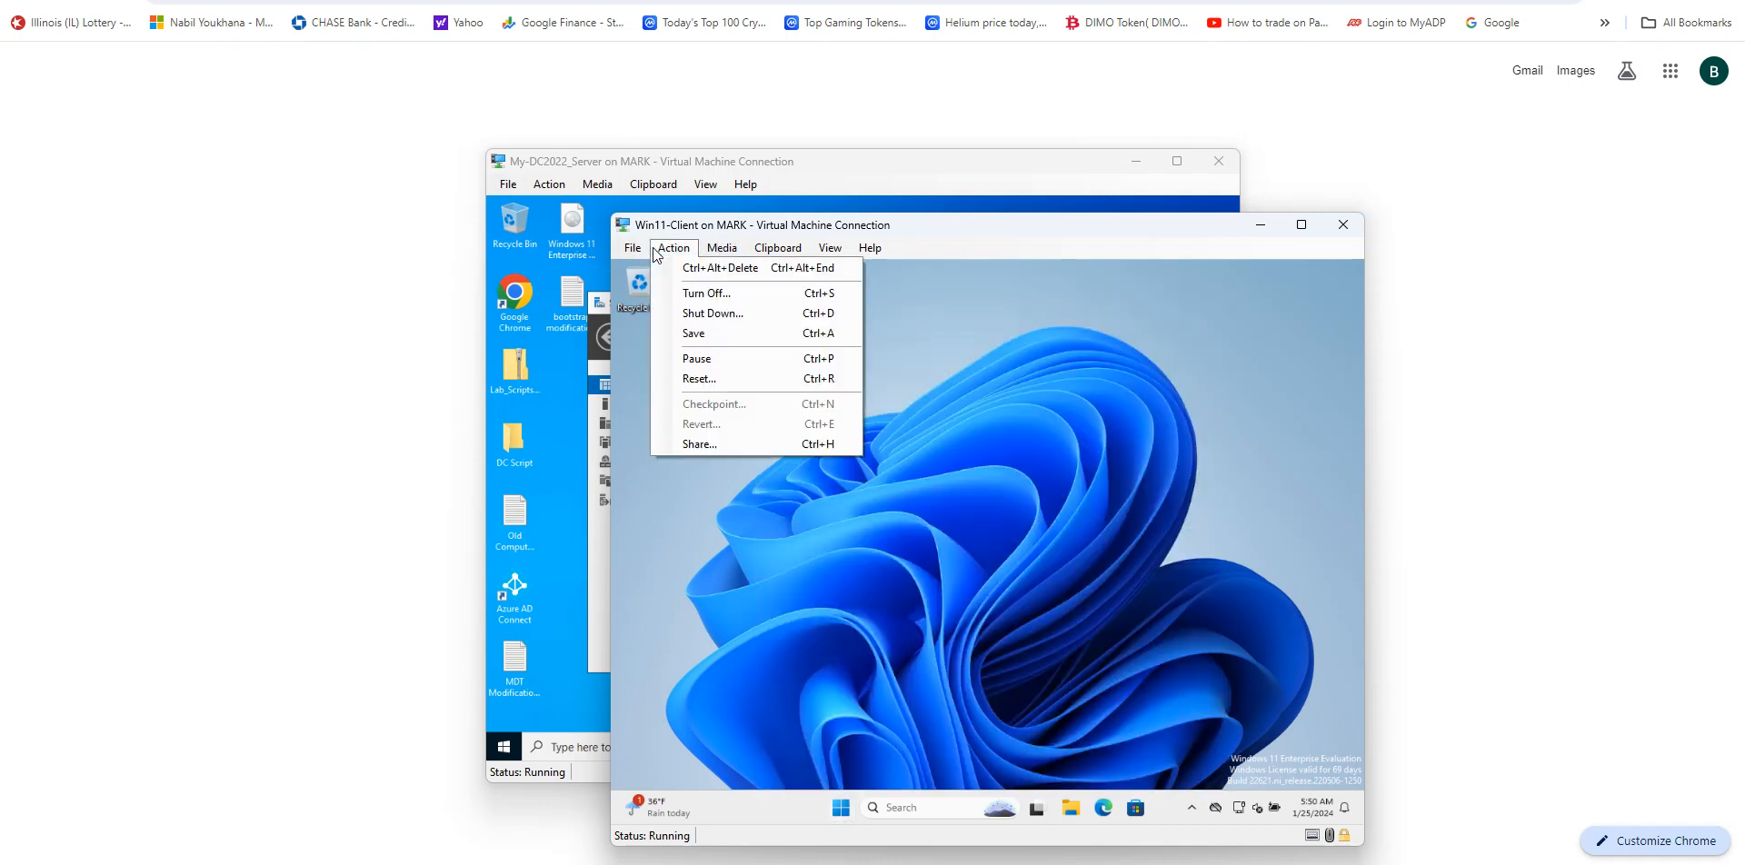
pyautogui.click(706, 270)
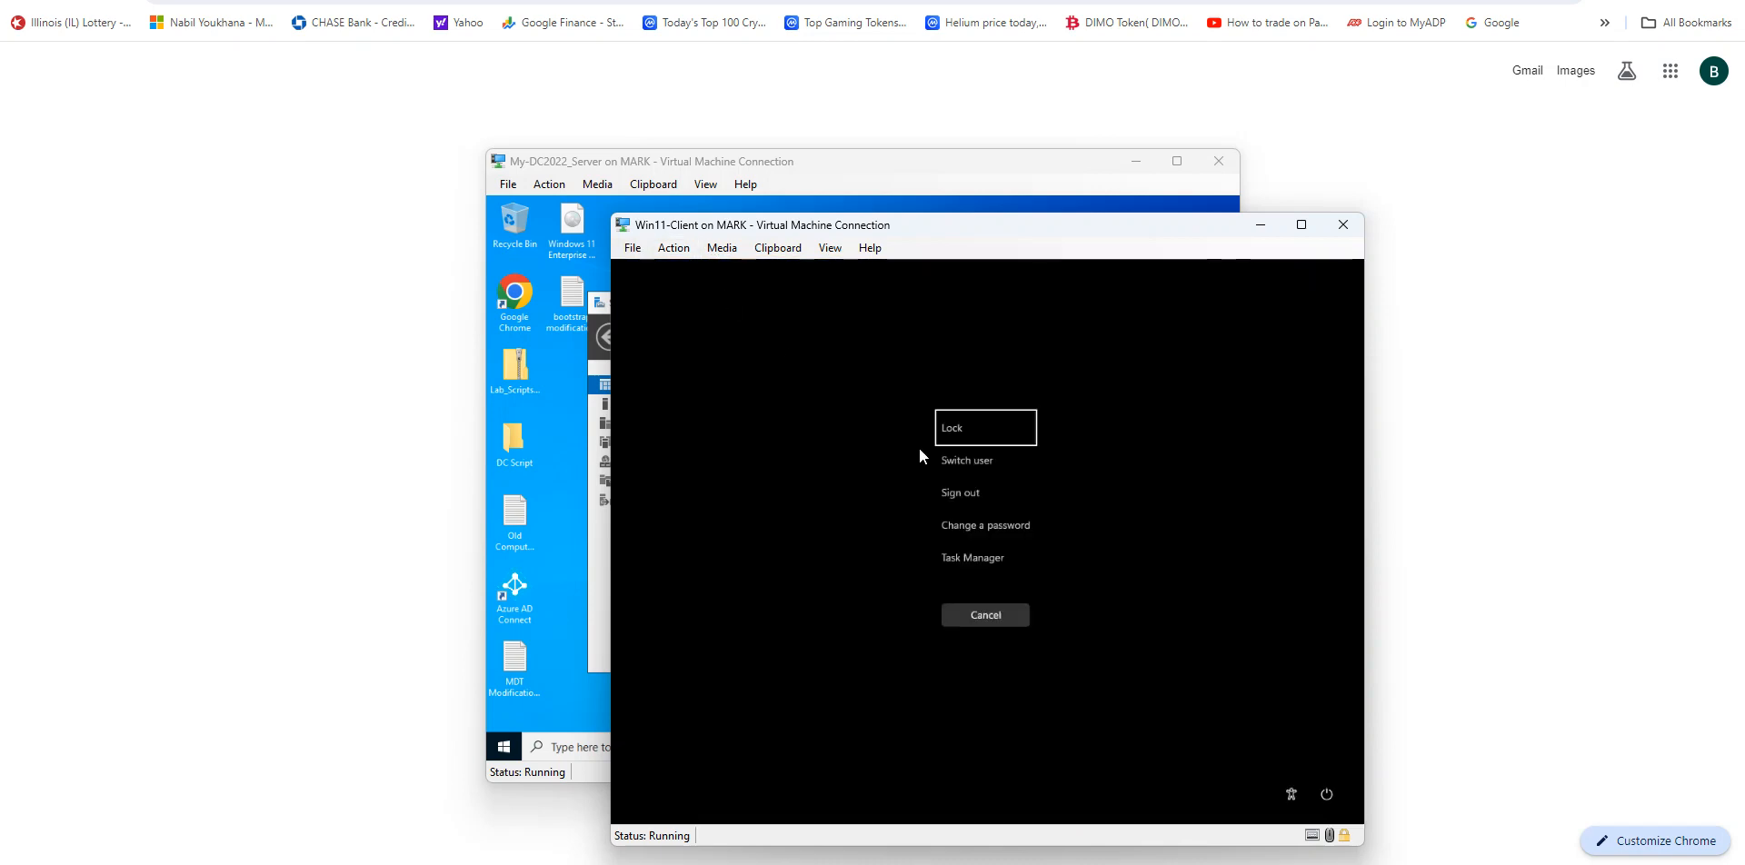
pyautogui.click(961, 493)
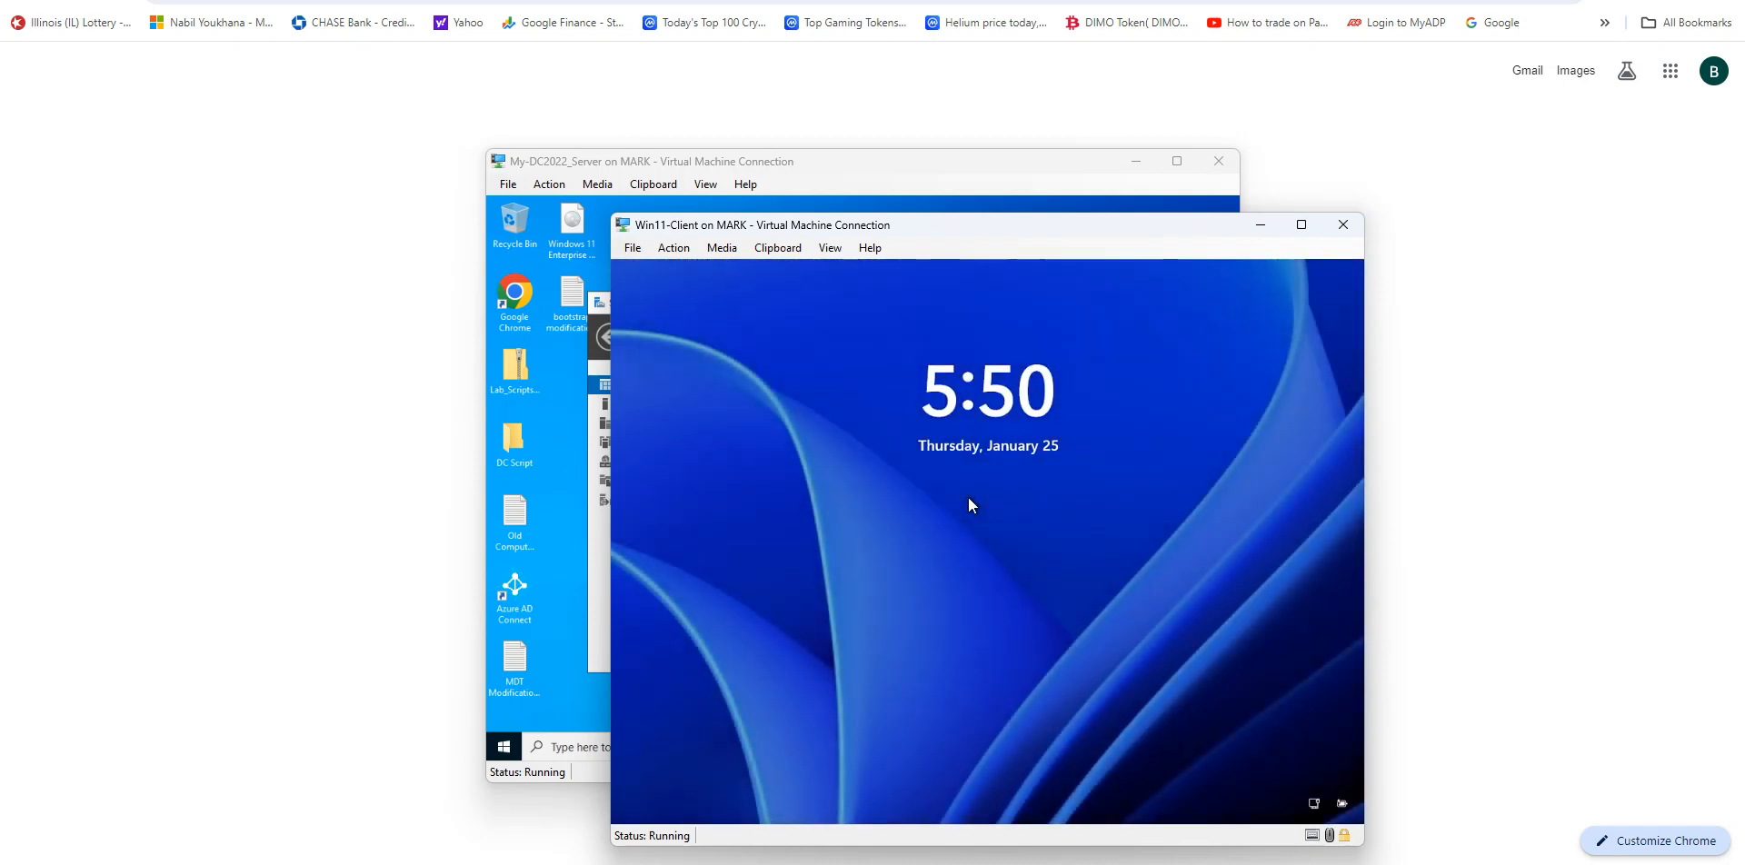
pyautogui.click(968, 498)
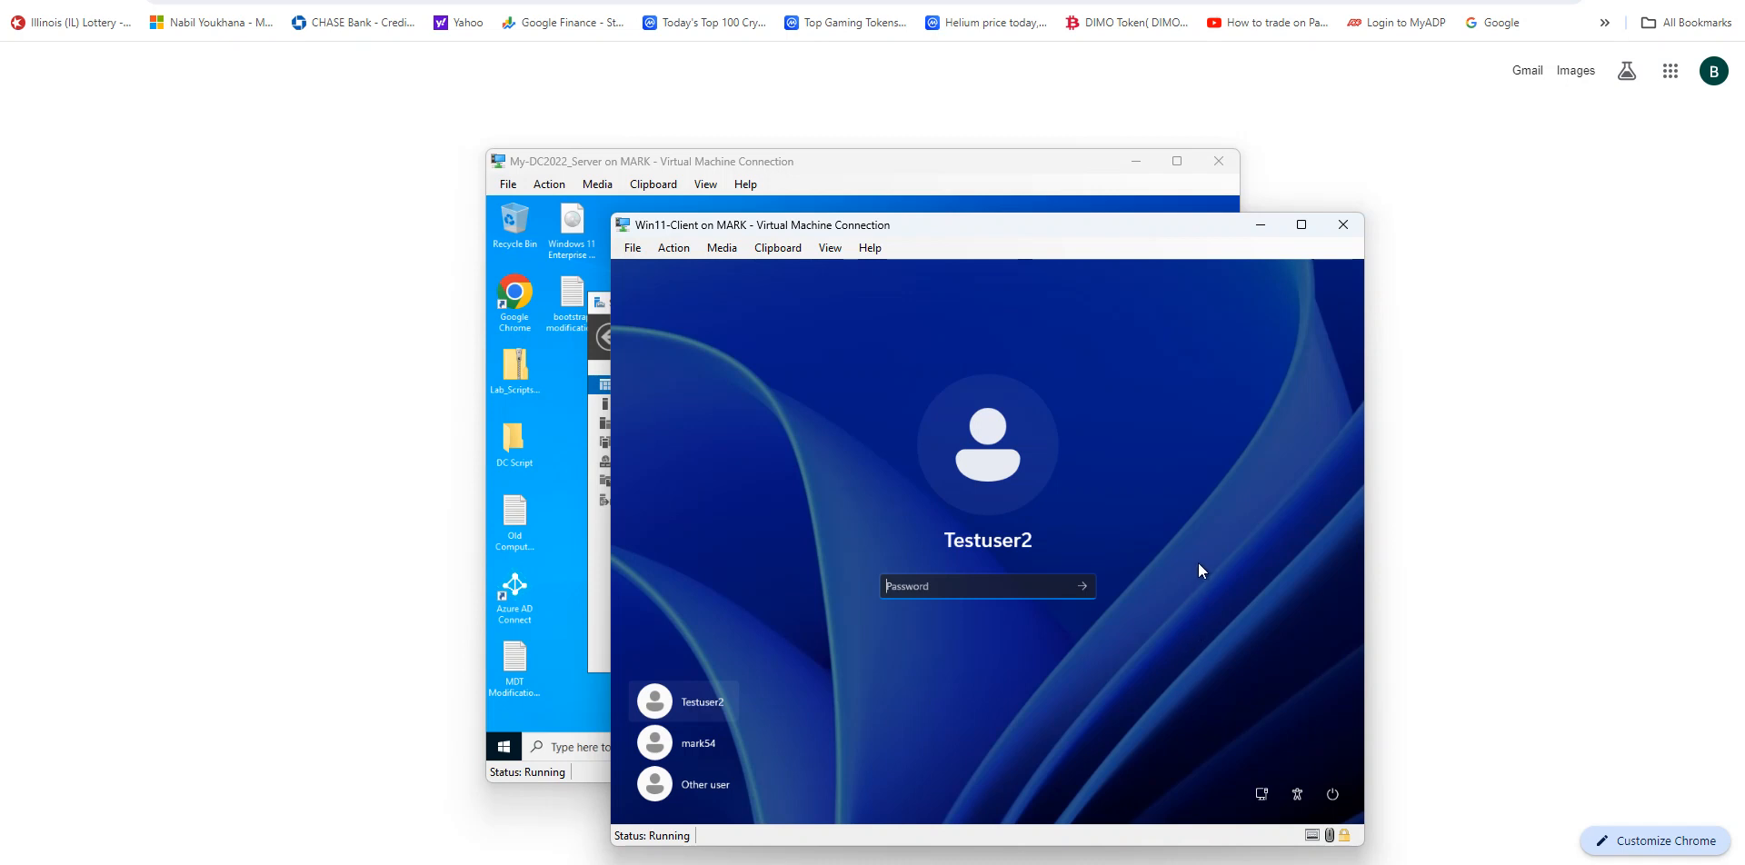
# Step: Minimize the client VM and open Active Directory Users and Computers on the domain controller
pyautogui.click(1258, 227)
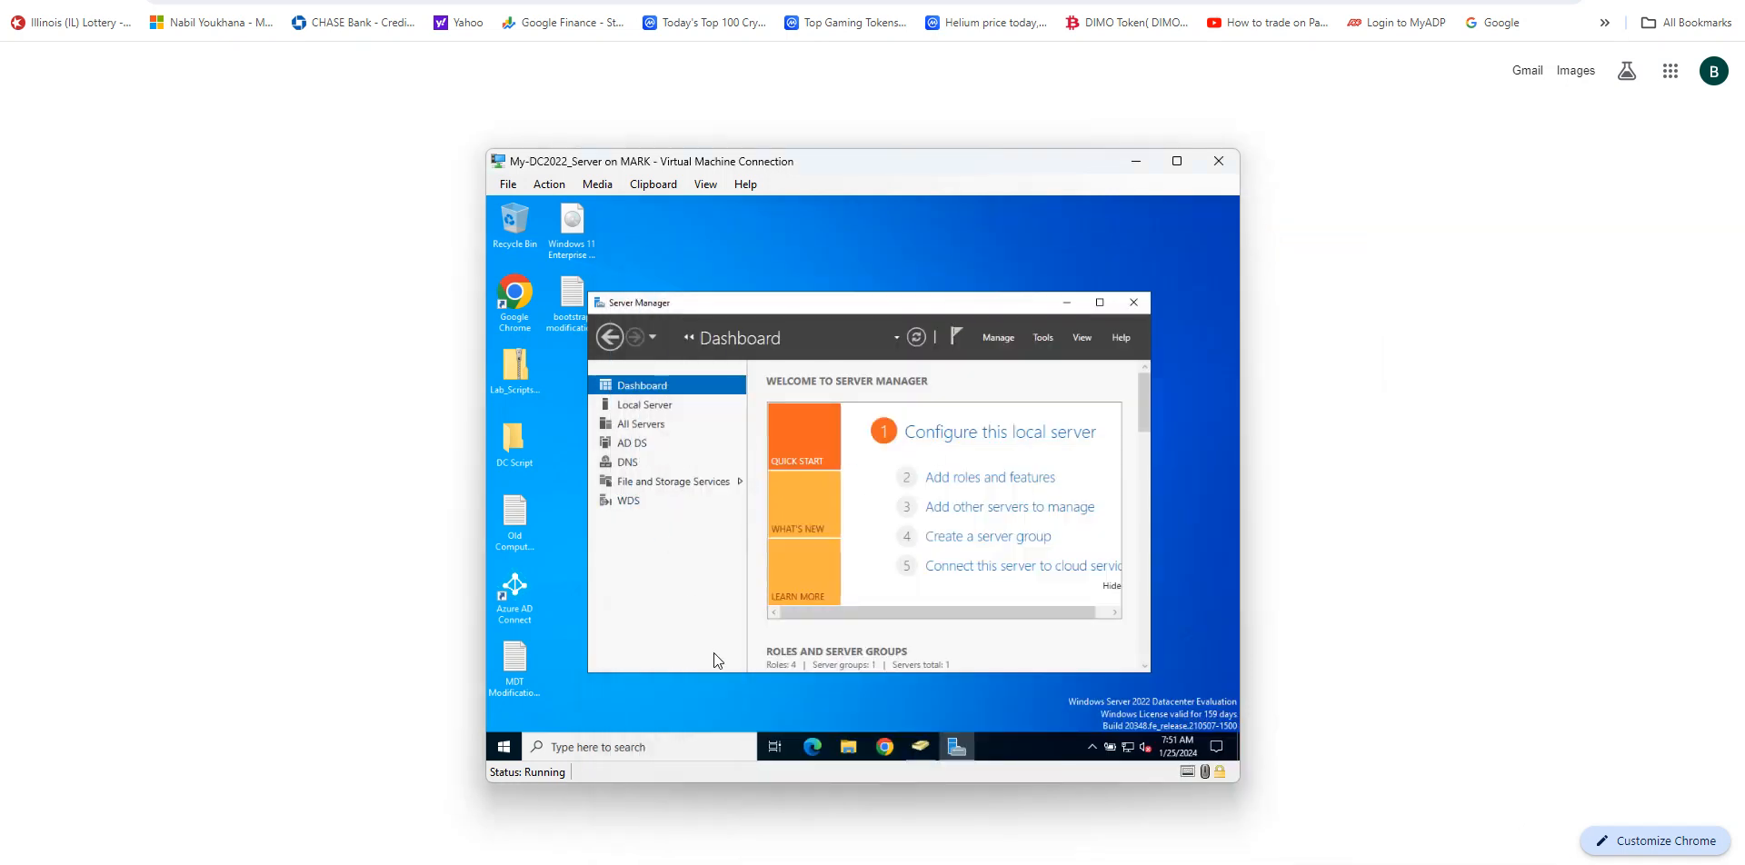
pyautogui.click(924, 745)
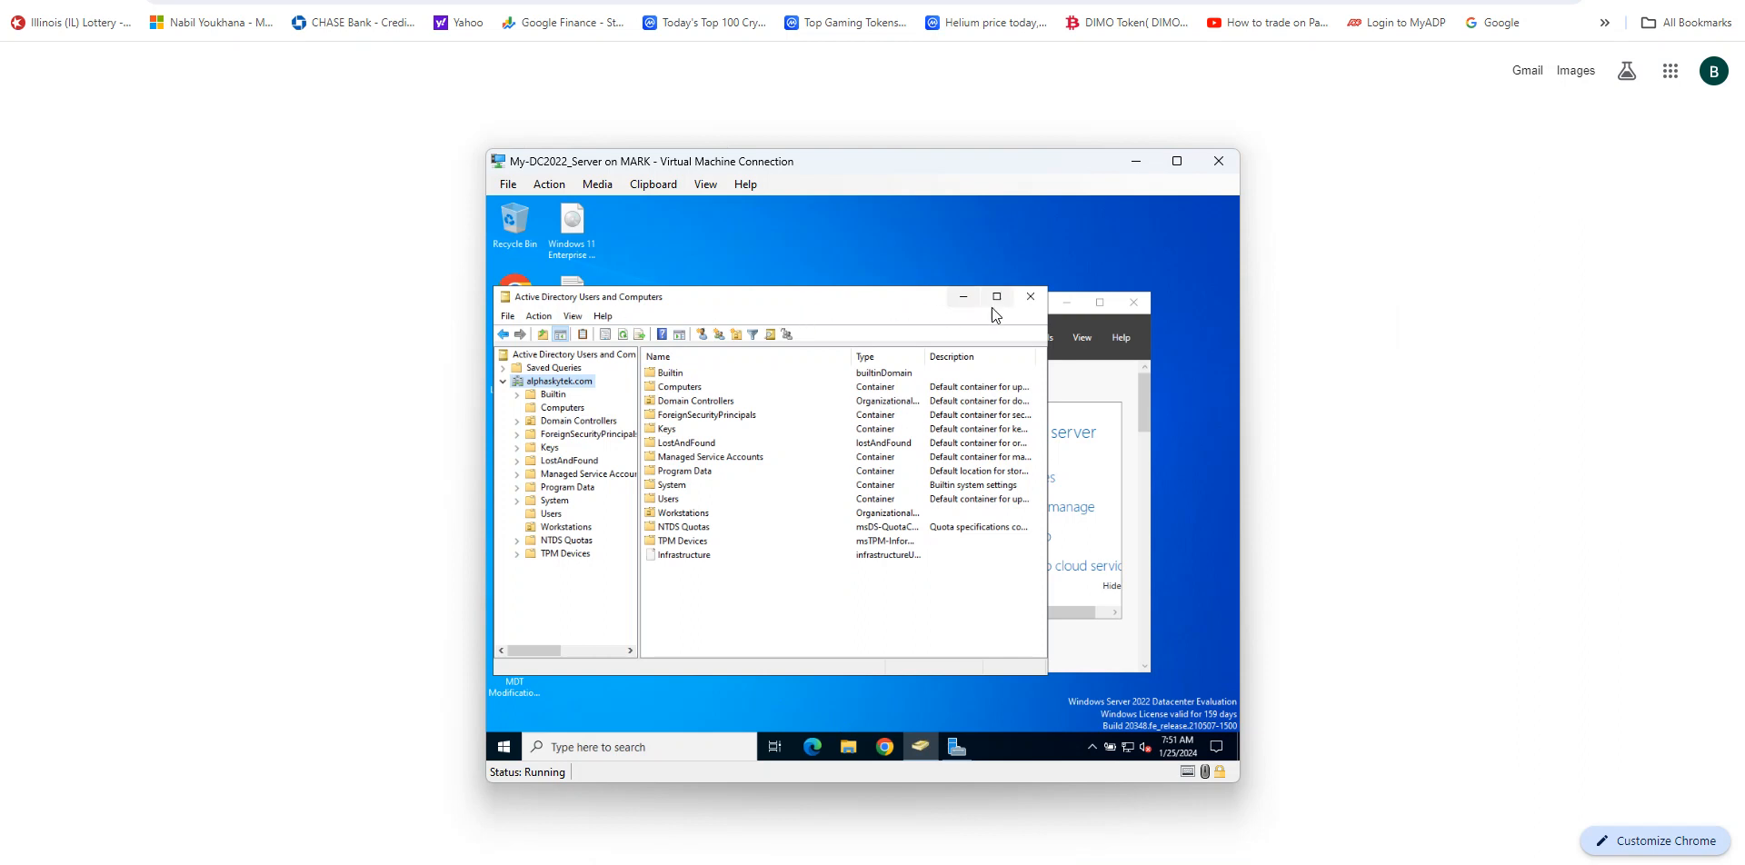
pyautogui.click(1073, 319)
pyautogui.click(1043, 337)
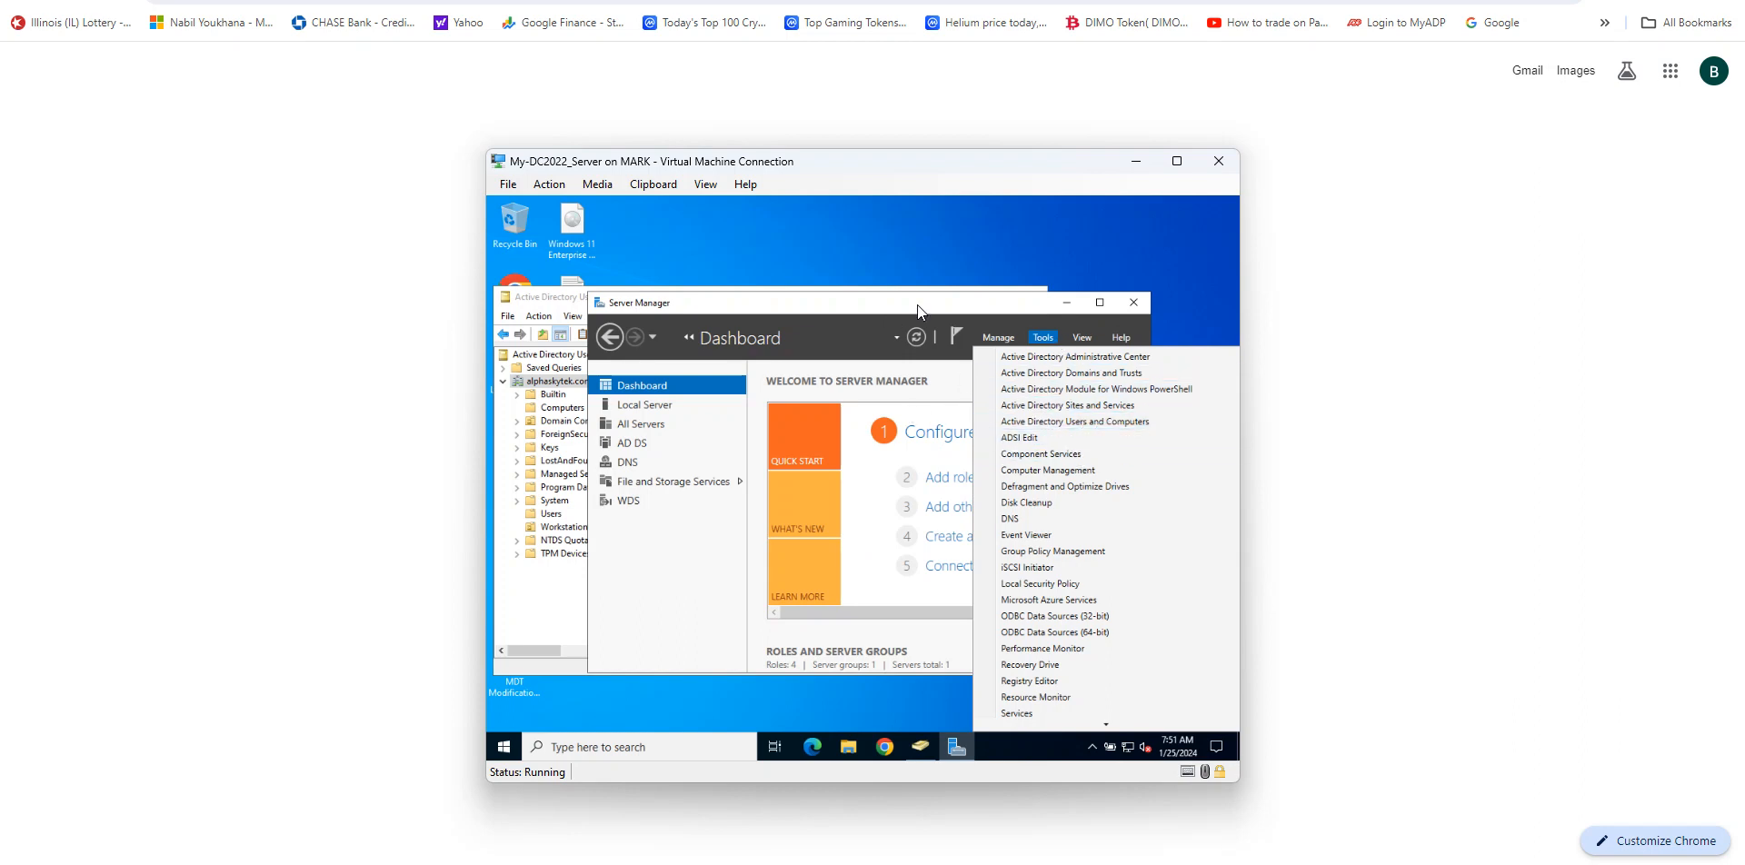
pyautogui.click(963, 307)
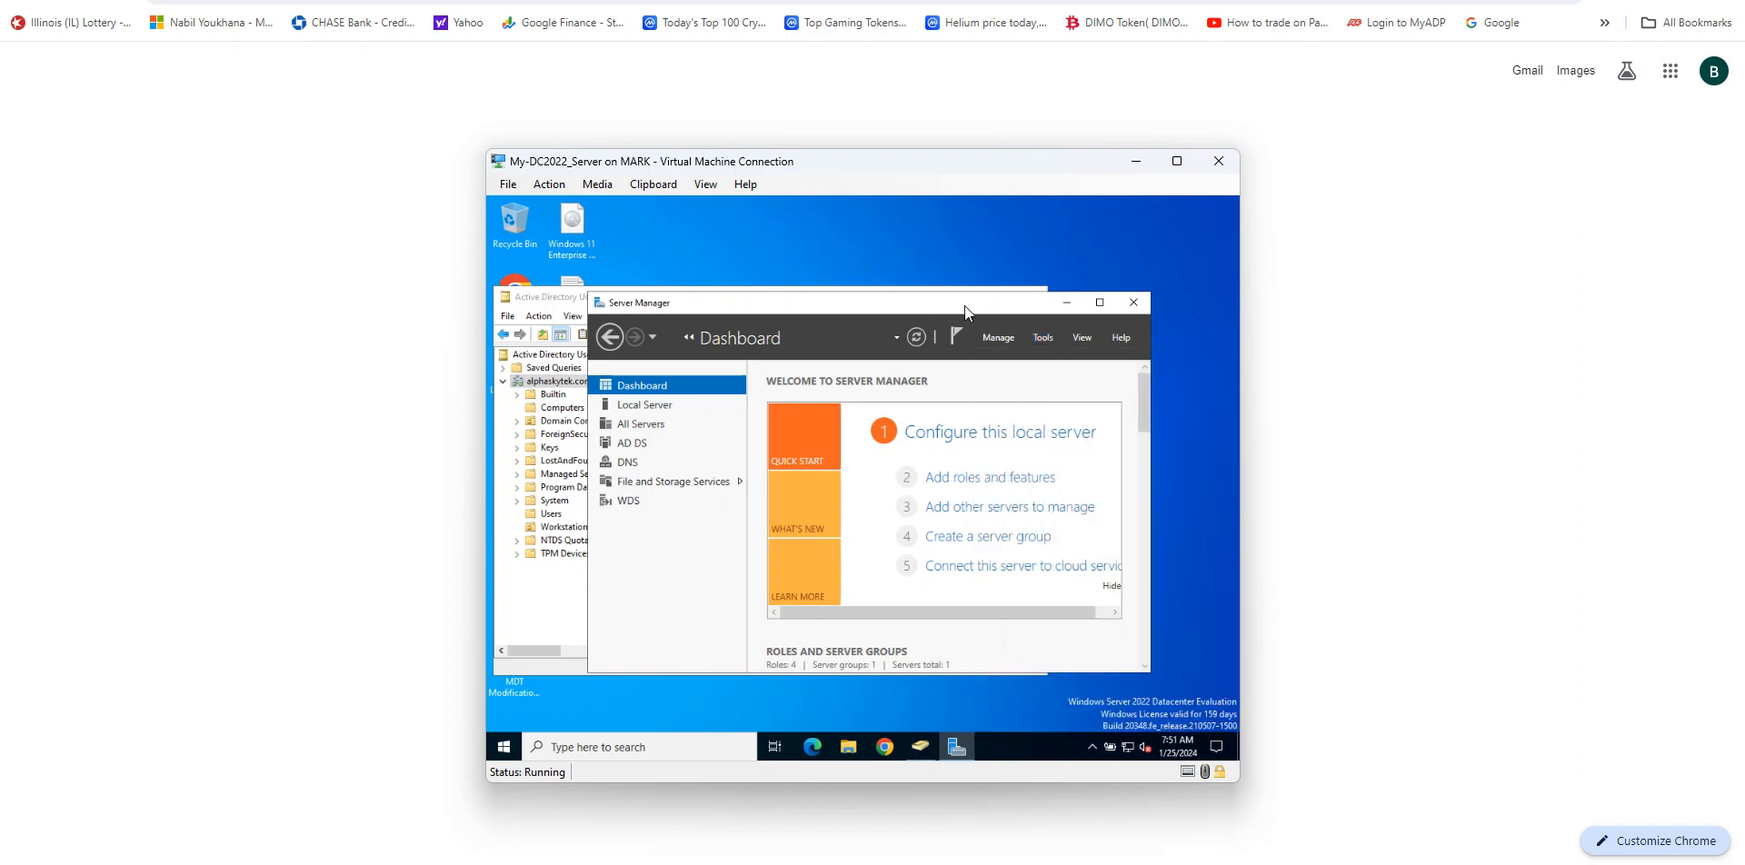
pyautogui.click(561, 300)
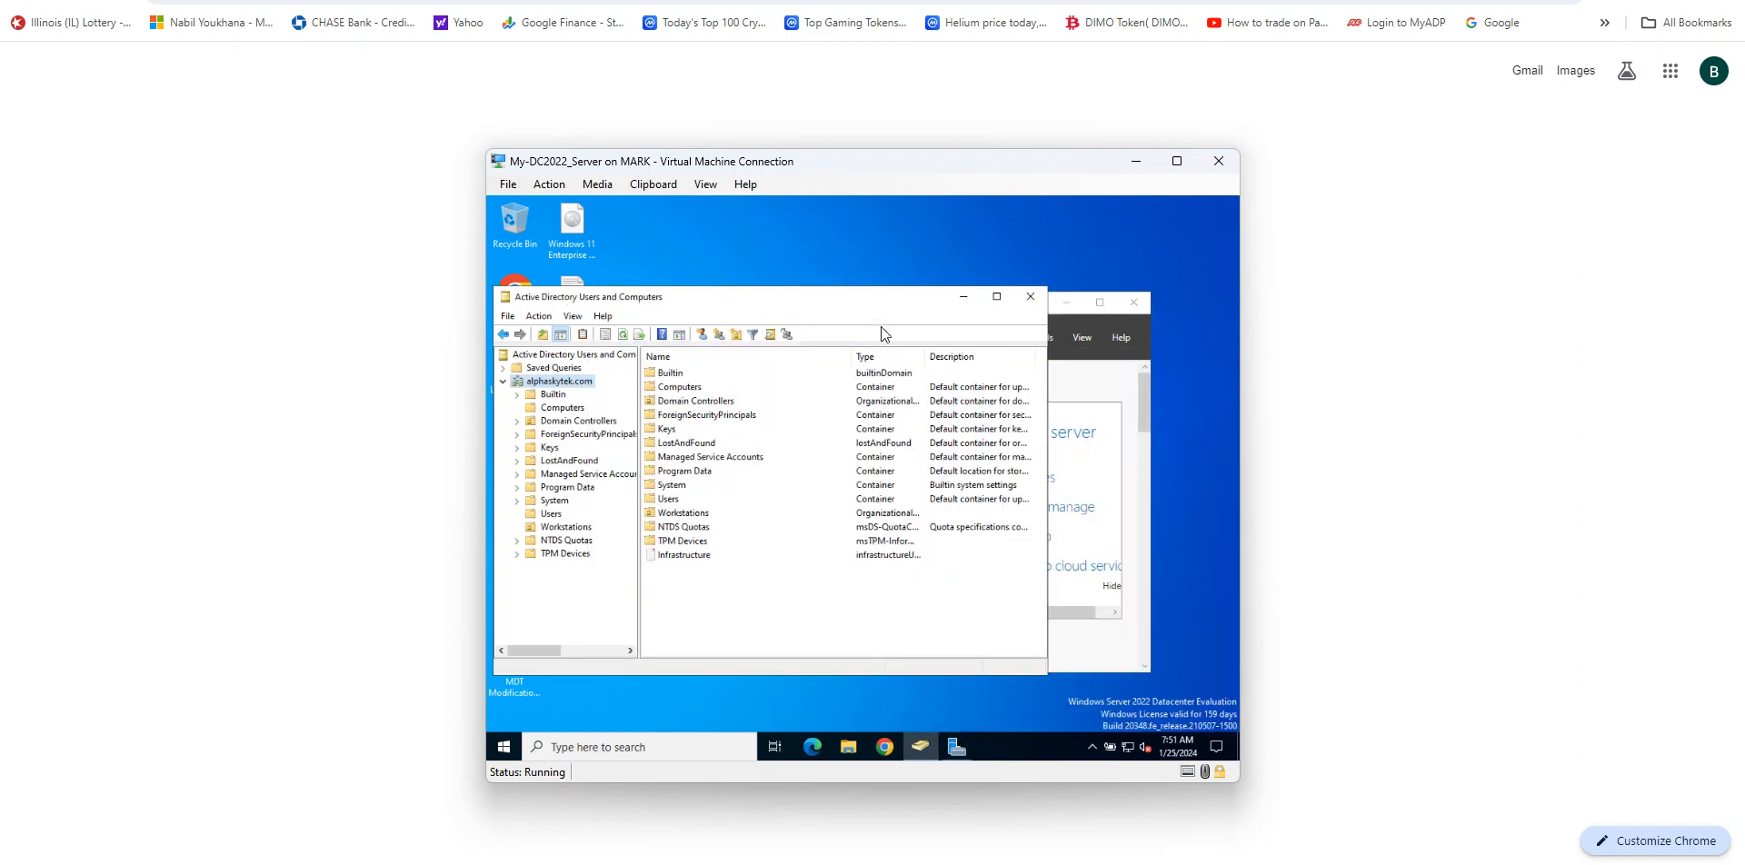
pyautogui.moveTo(846, 298); pyautogui.dragTo(879, 289)
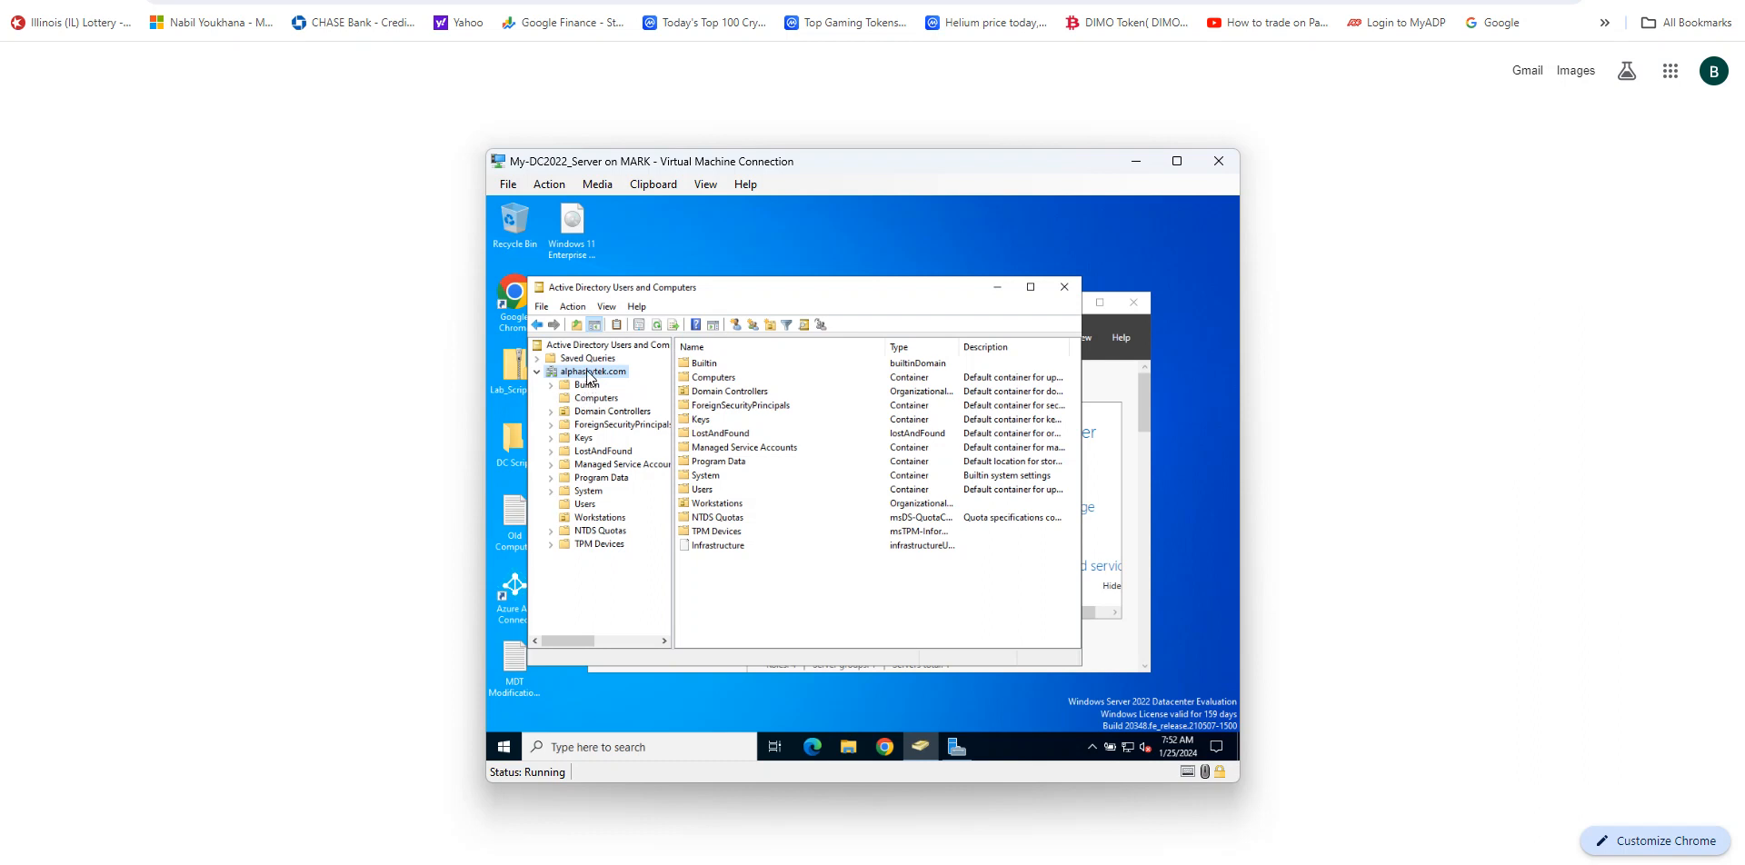
# Step: Create a new organizational unit named TestingOU at the root of the alphaskytek.com domain
pyautogui.rightClick(587, 375)
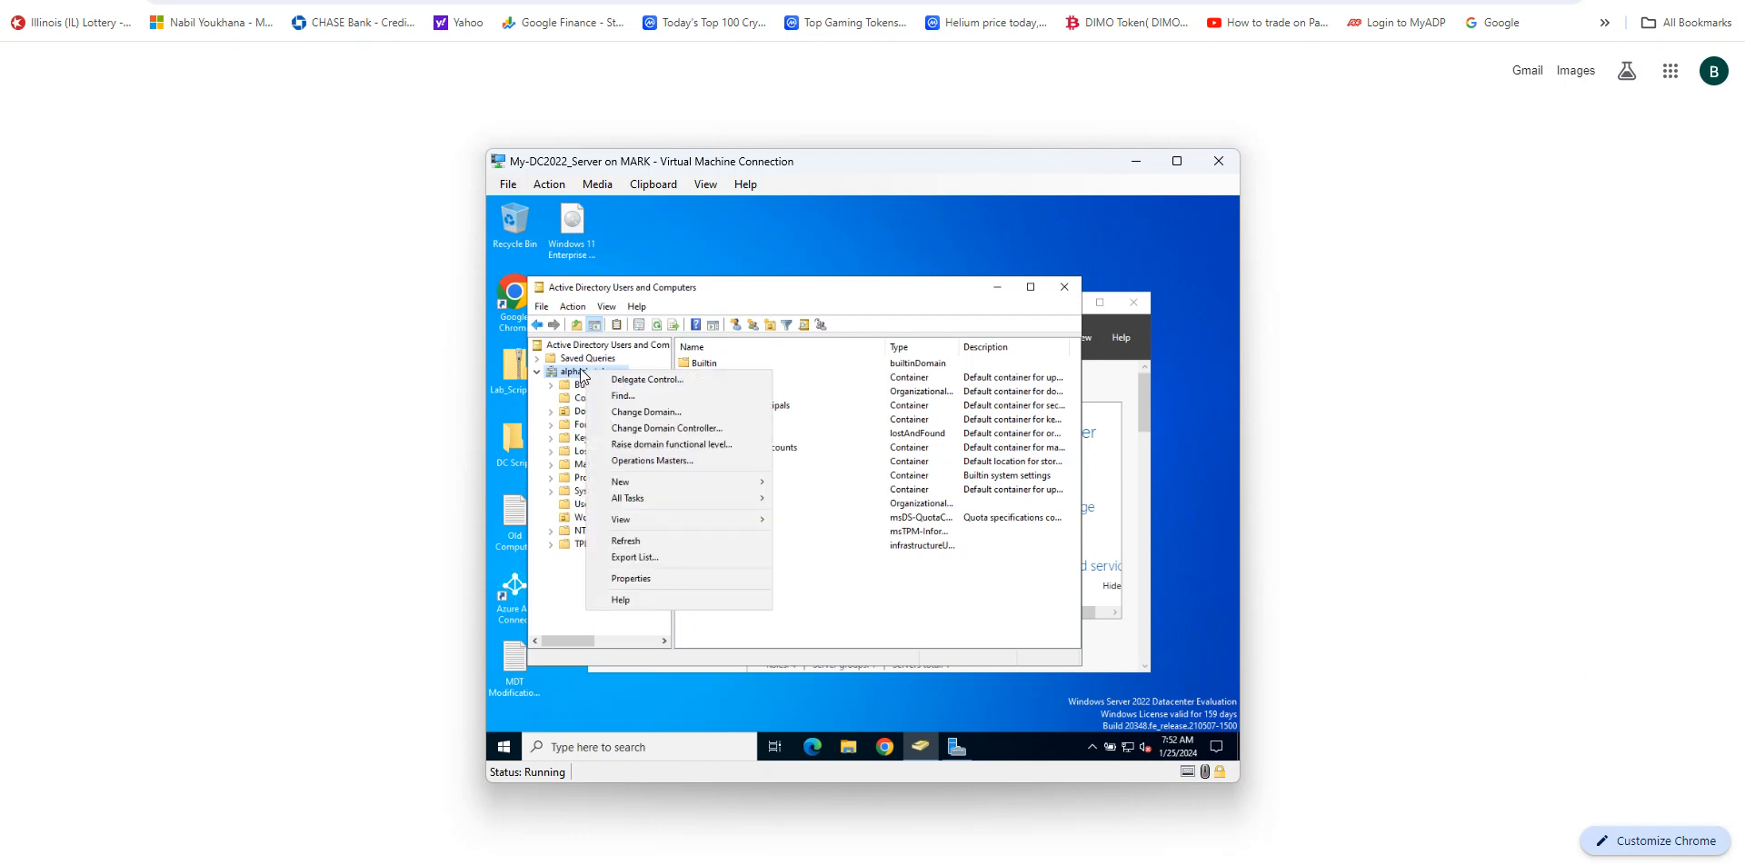
pyautogui.click(581, 371)
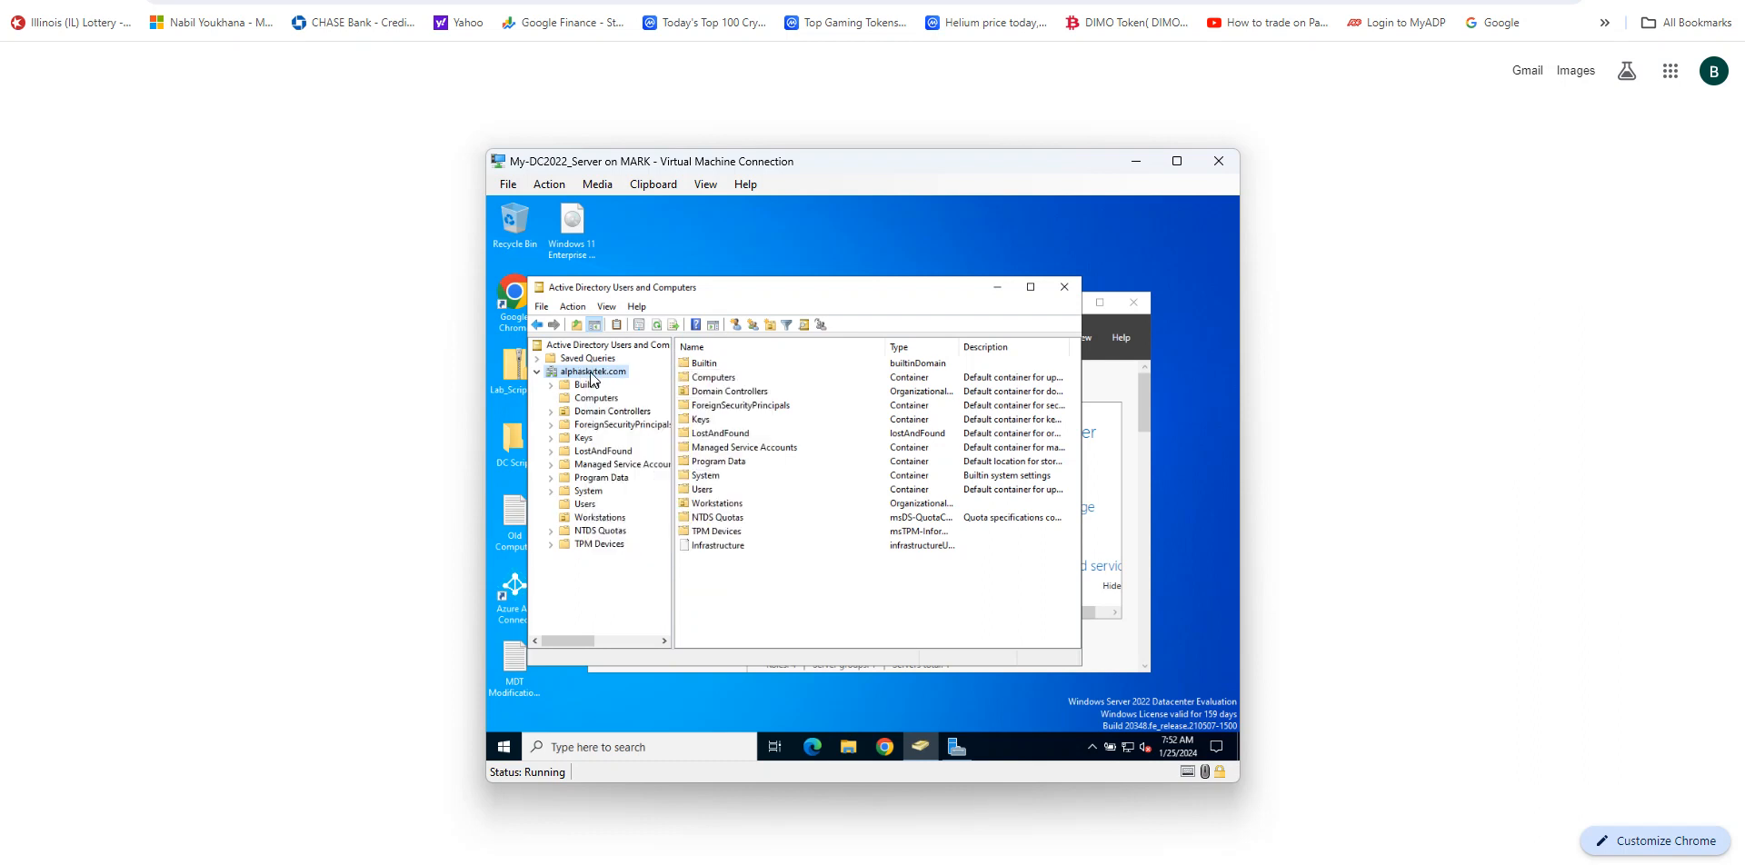
pyautogui.rightClick(592, 378)
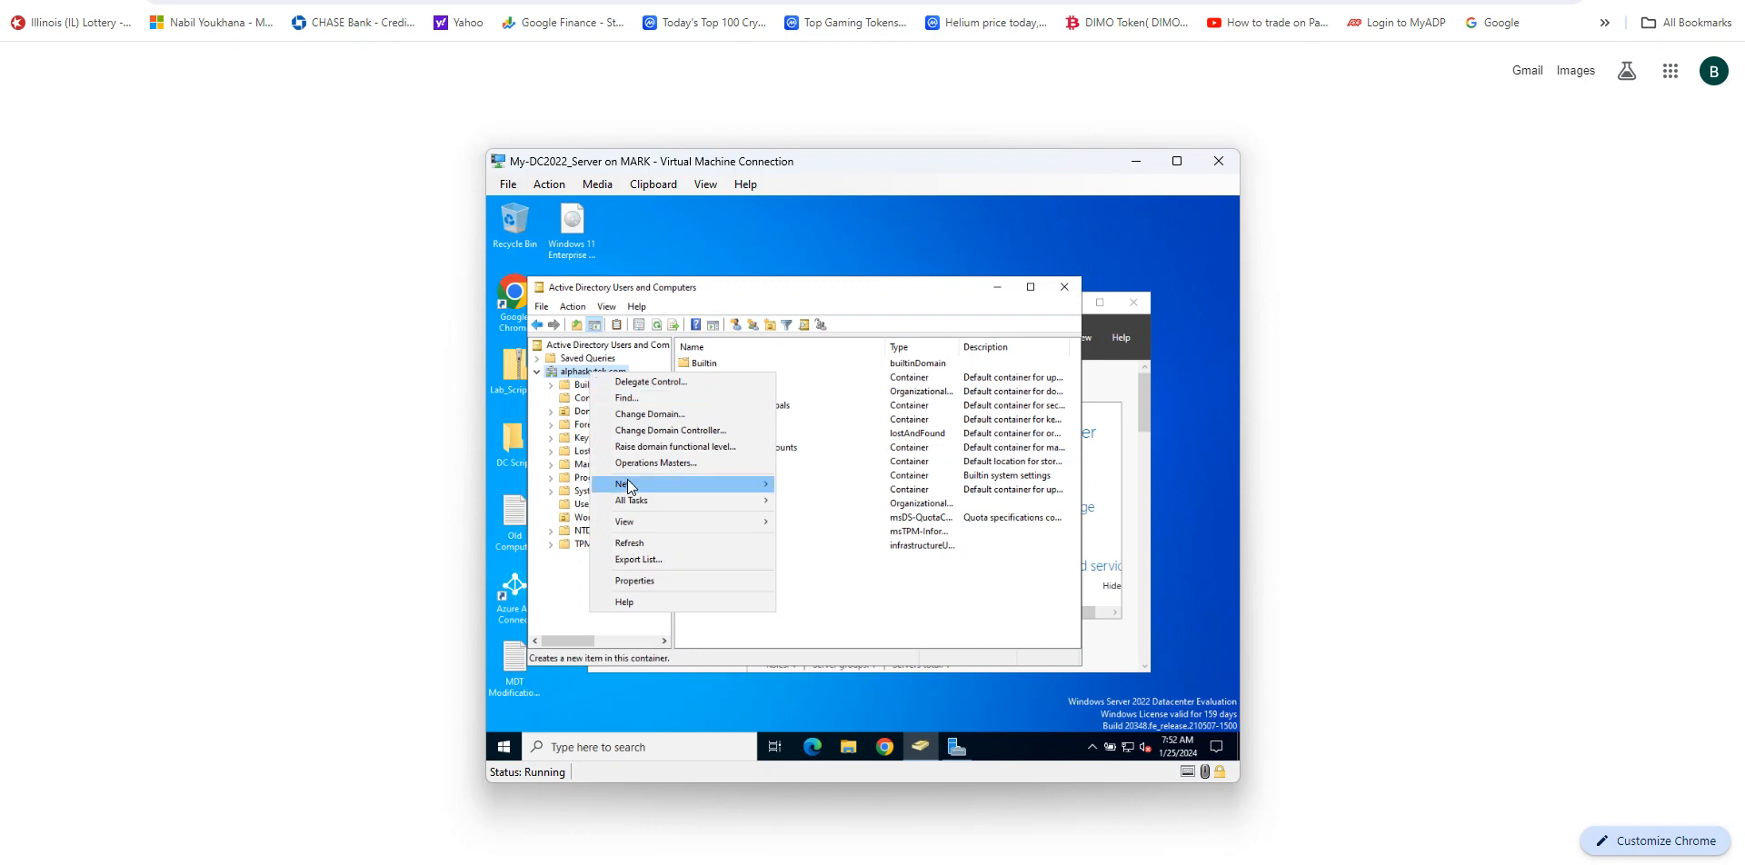
pyautogui.moveTo(631, 487)
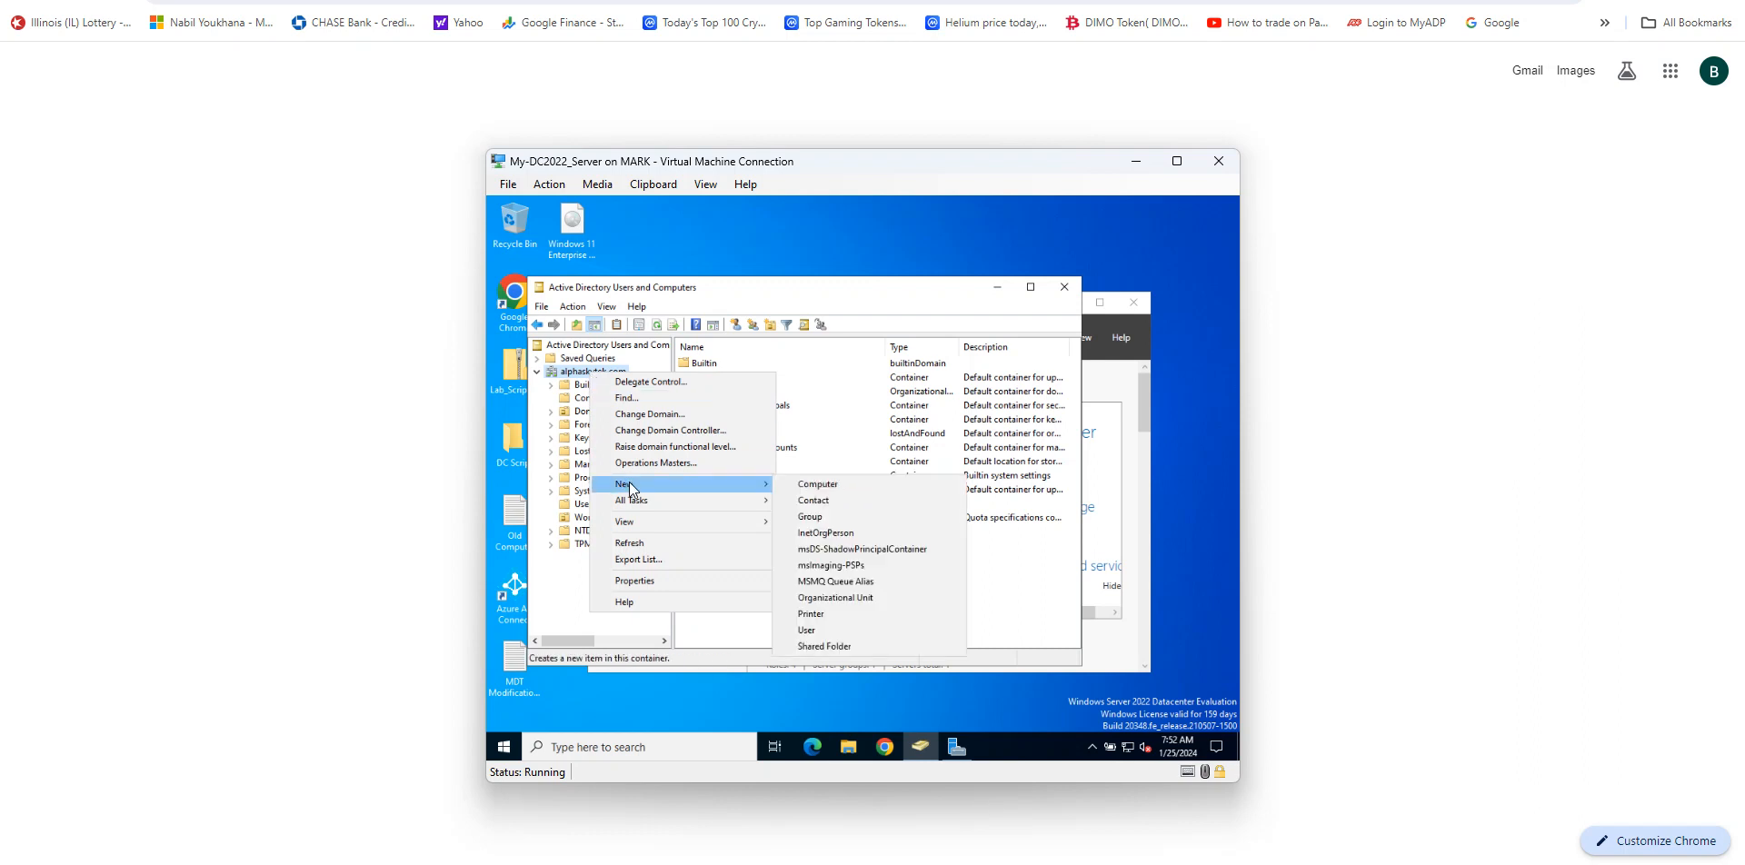
pyautogui.click(842, 597)
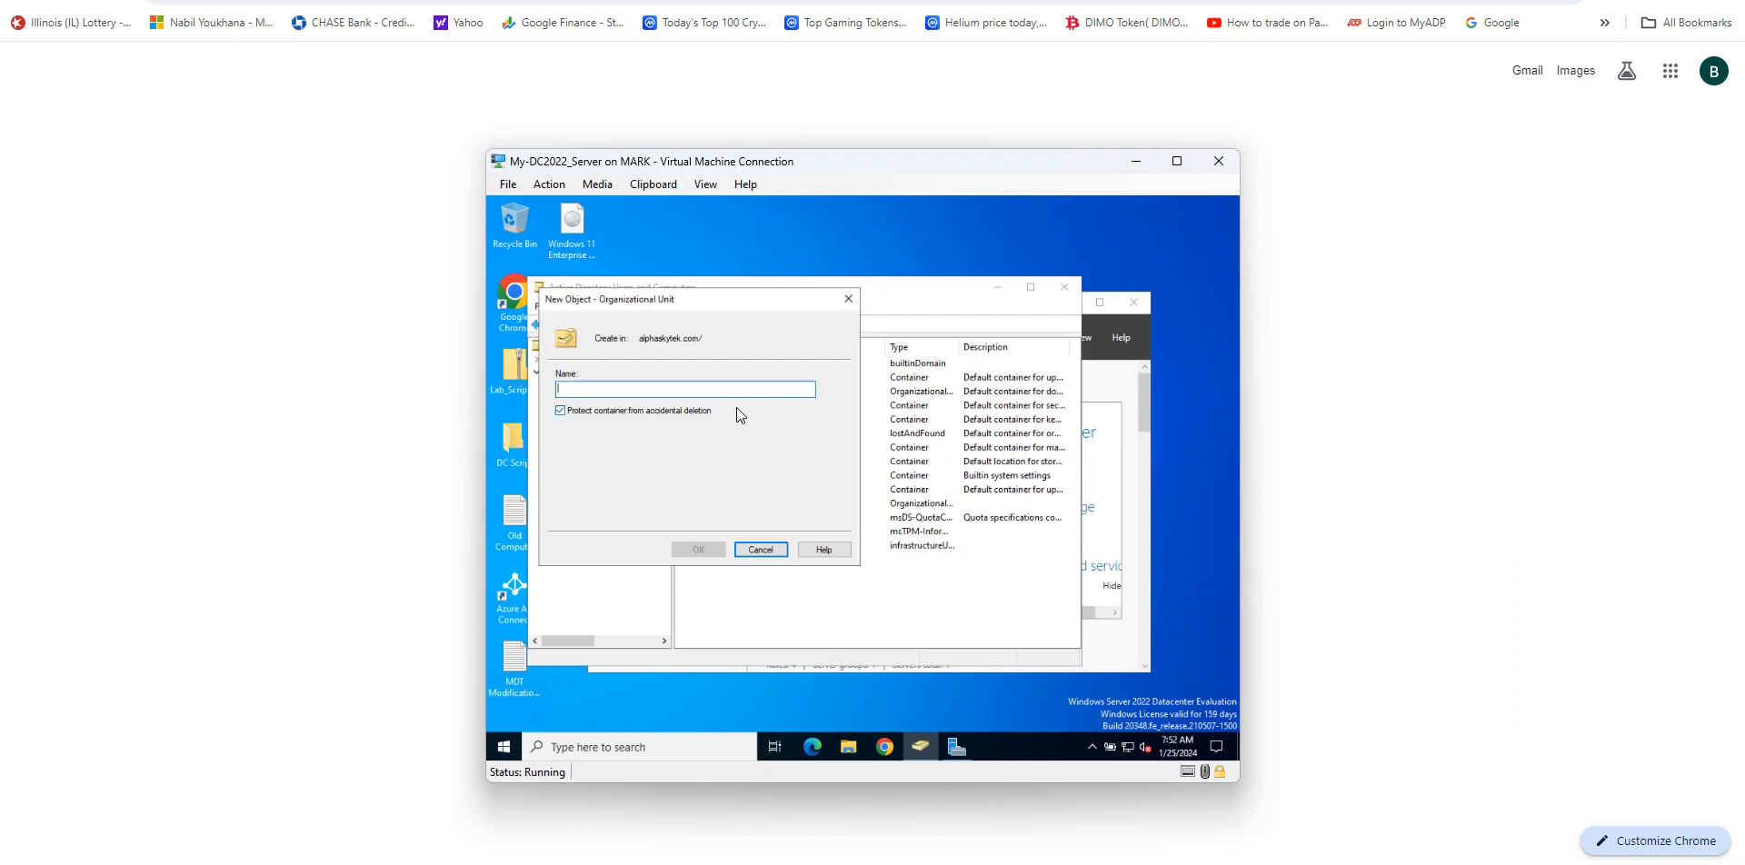
pyautogui.write('M')
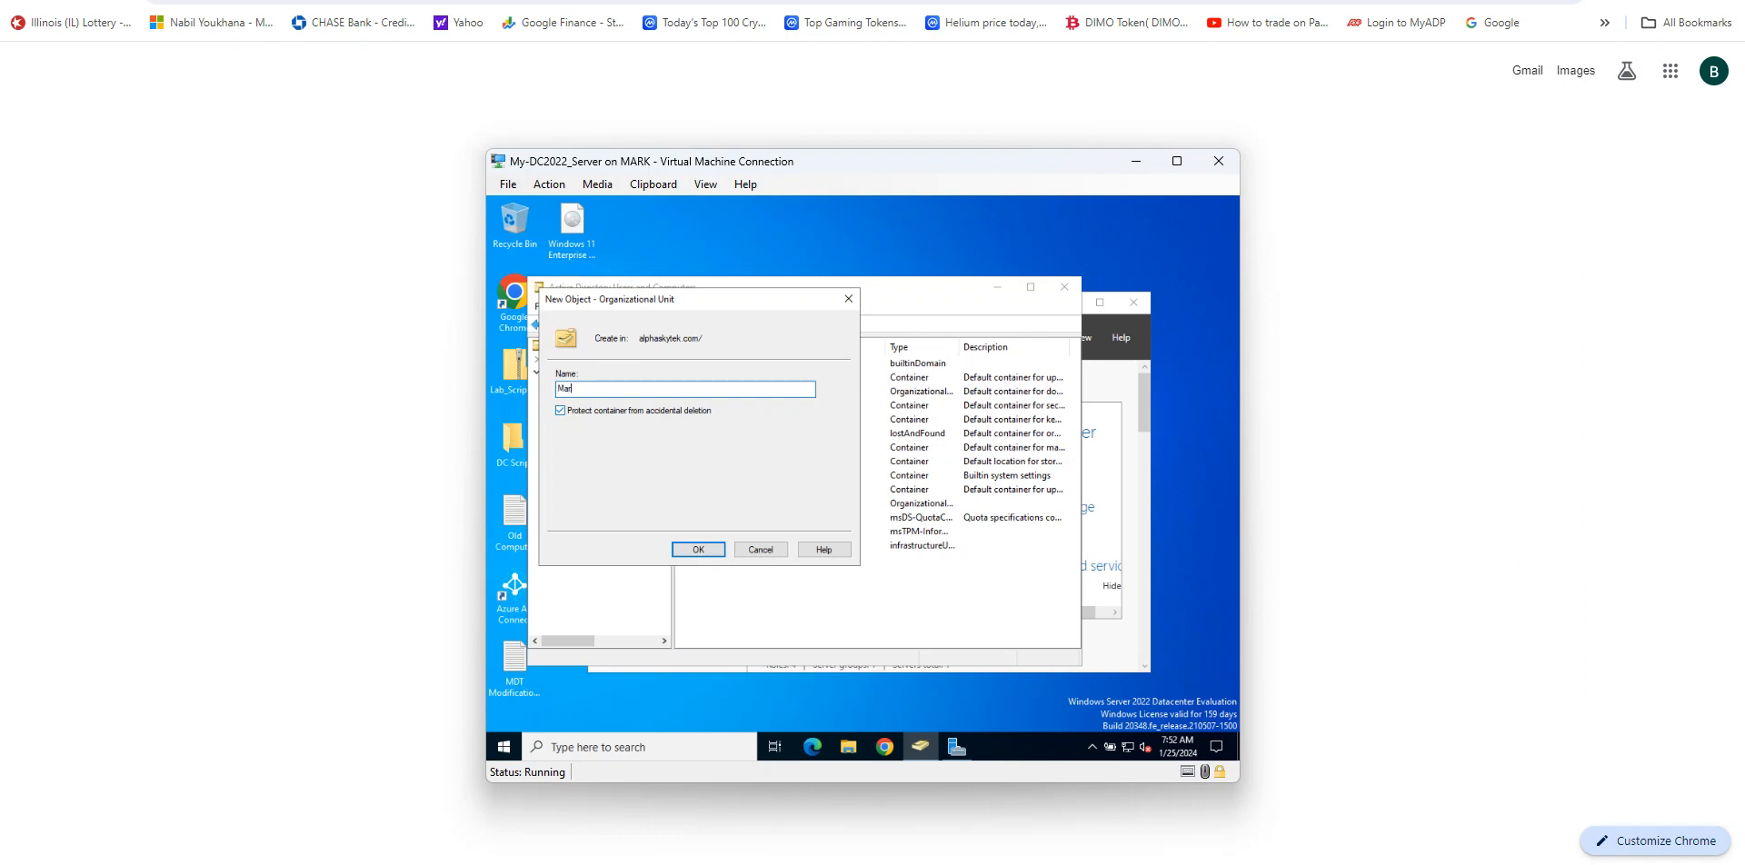
pyautogui.press('BackSpace')
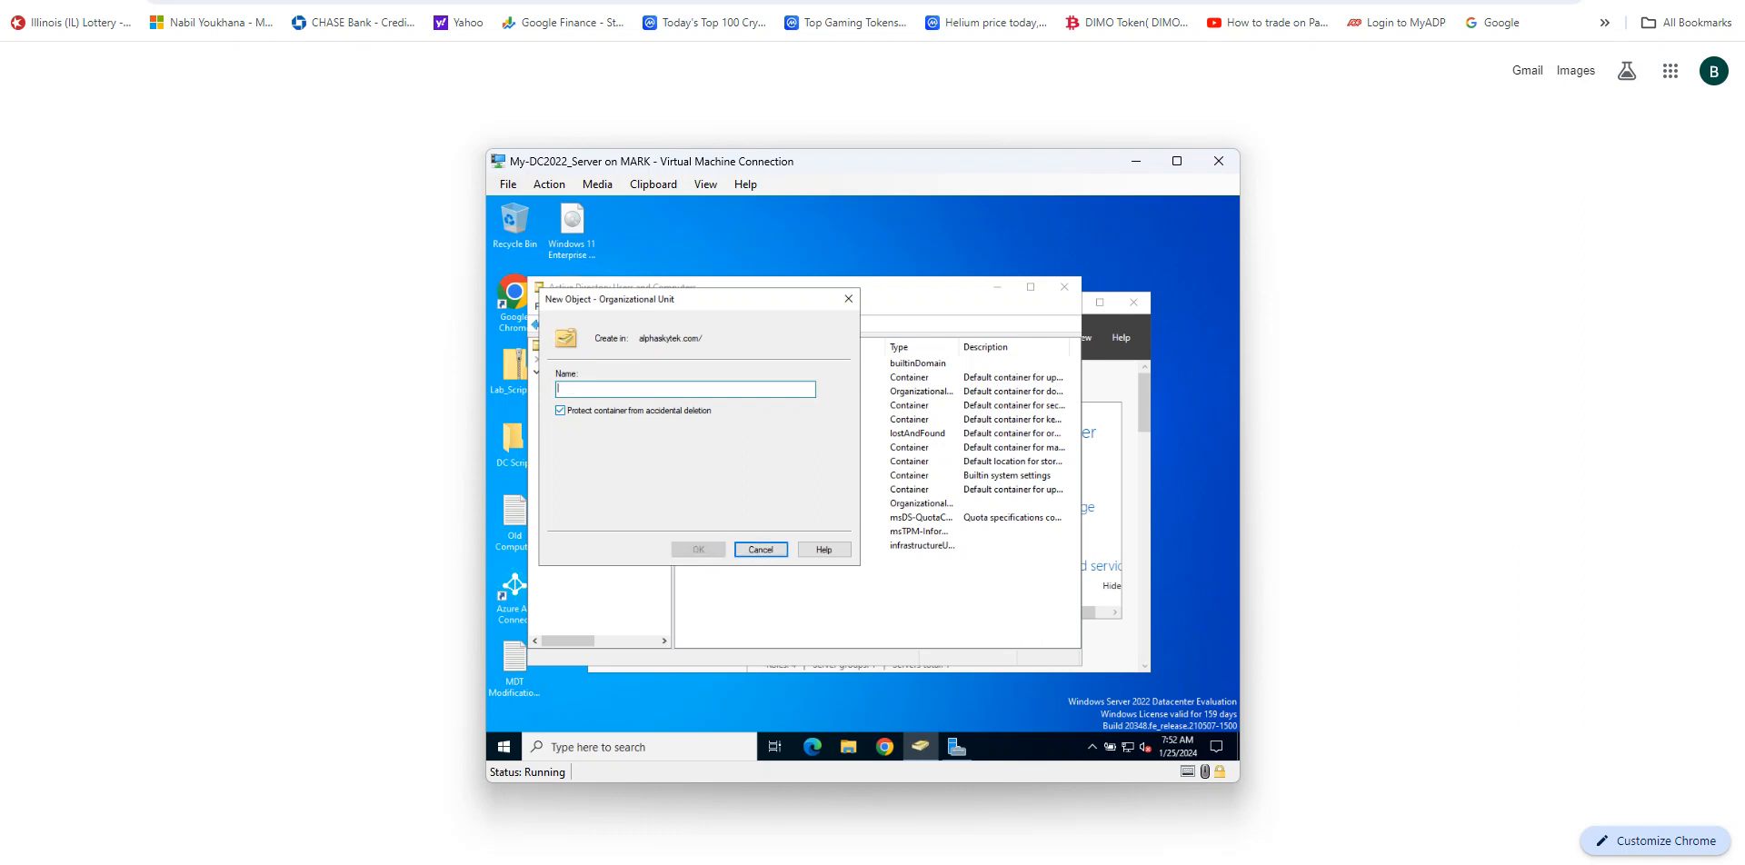
pyautogui.write('M')
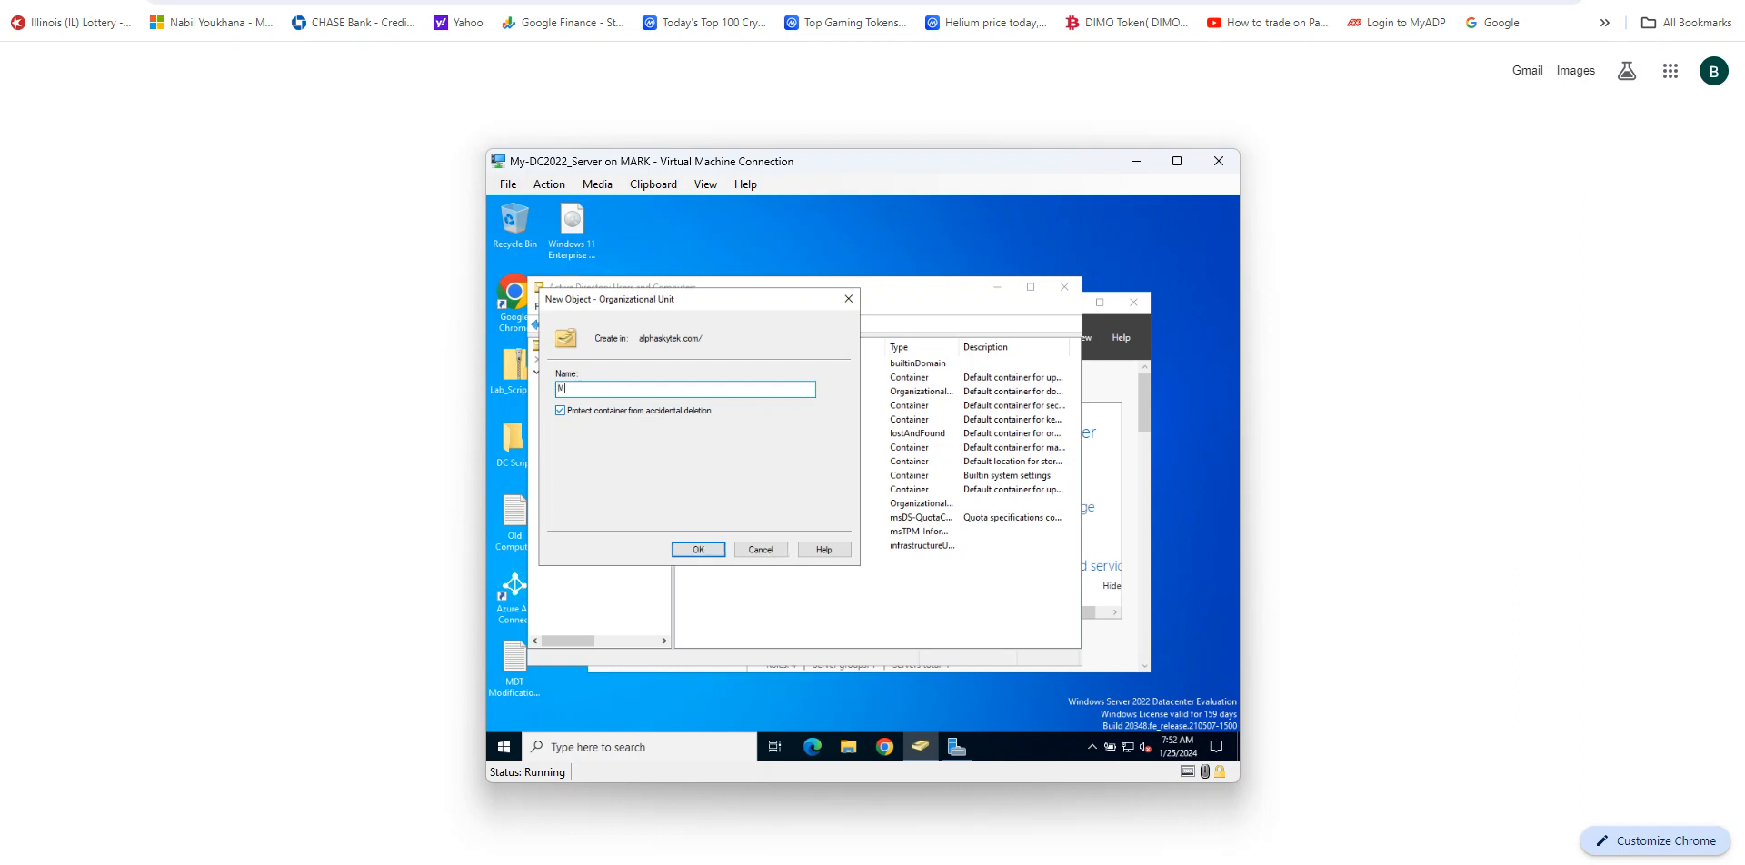
pyautogui.press('BackSpace')
pyautogui.press('BackSpace')
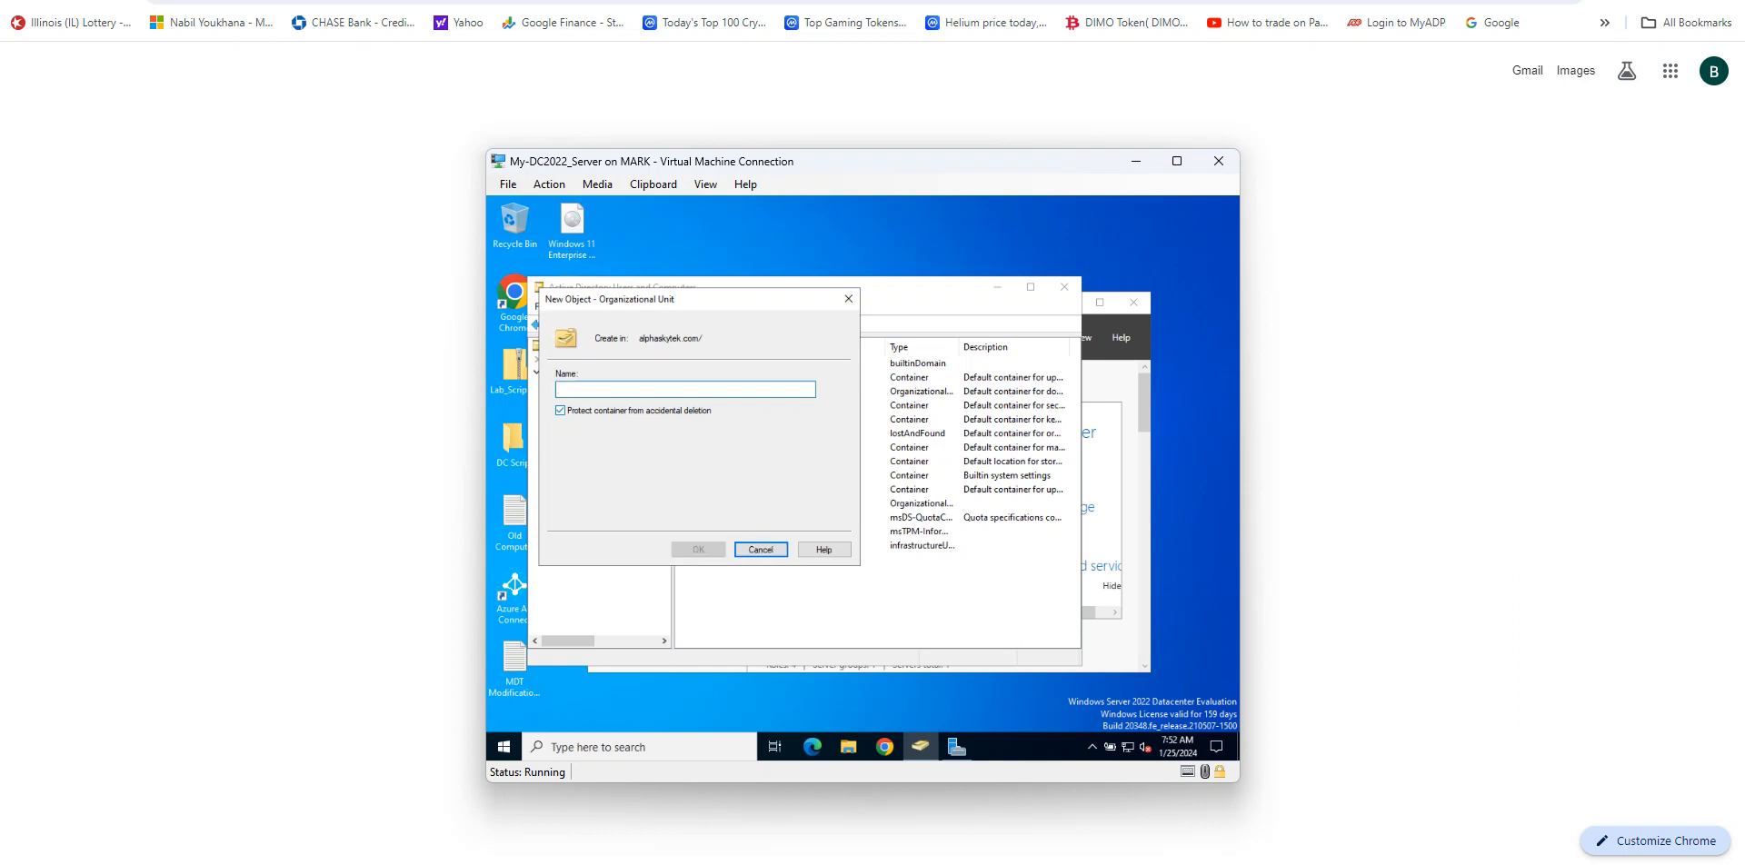
pyautogui.write('M')
pyautogui.press('BackSpace')
pyautogui.write('Tes')
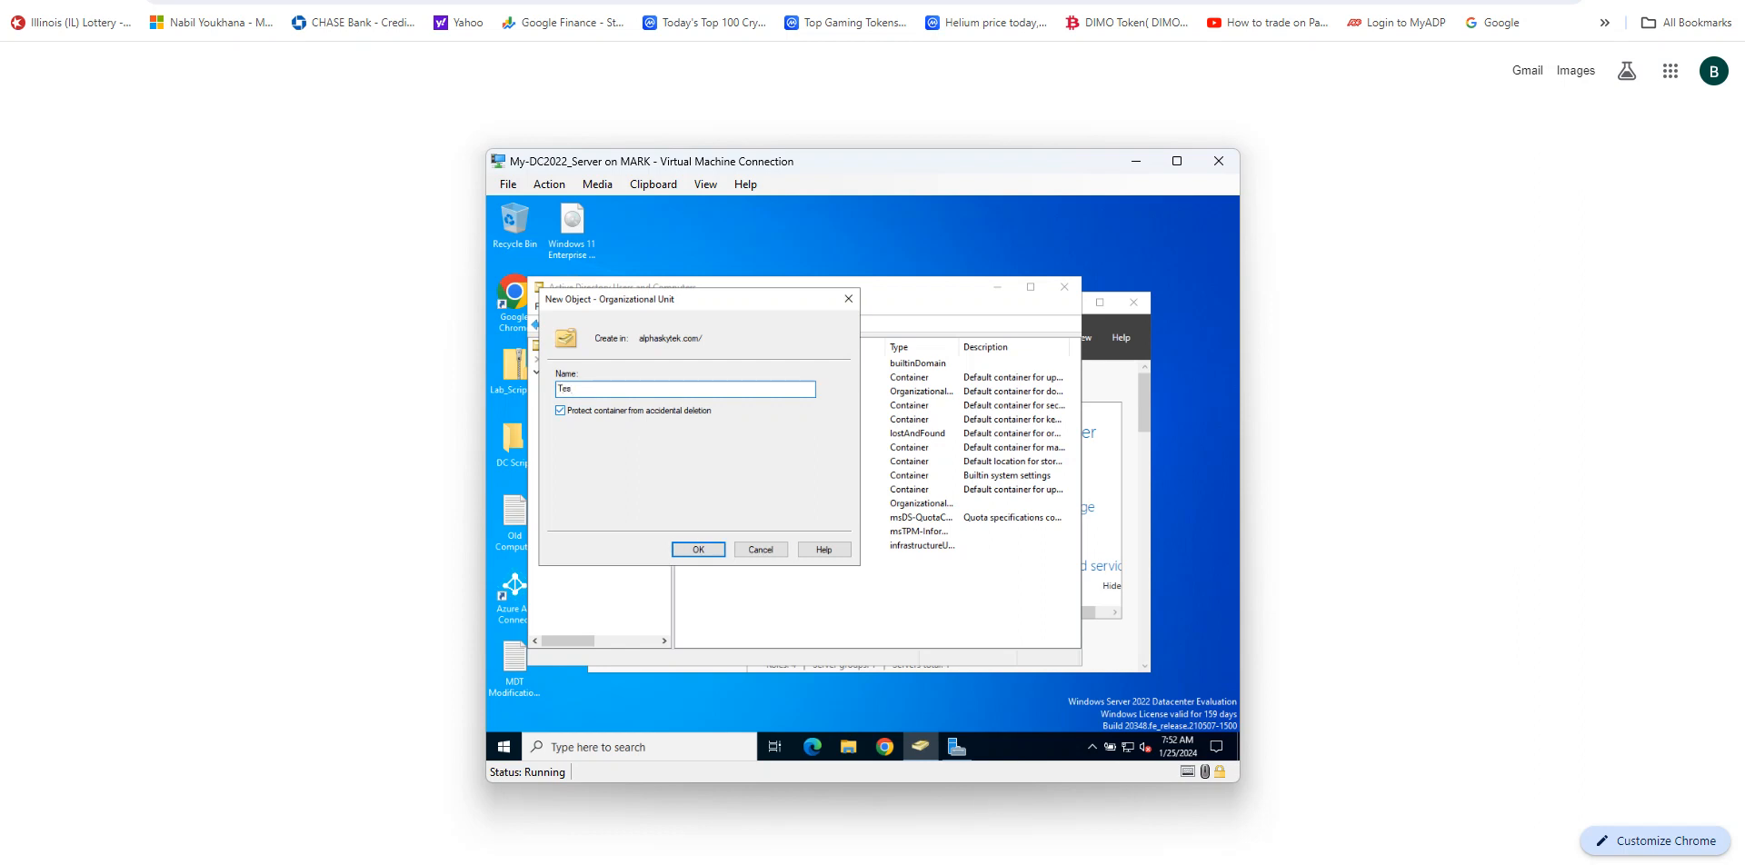
pyautogui.press('BackSpace')
pyautogui.press('BackSpace')
pyautogui.write('T')
pyautogui.press('BackSpace')
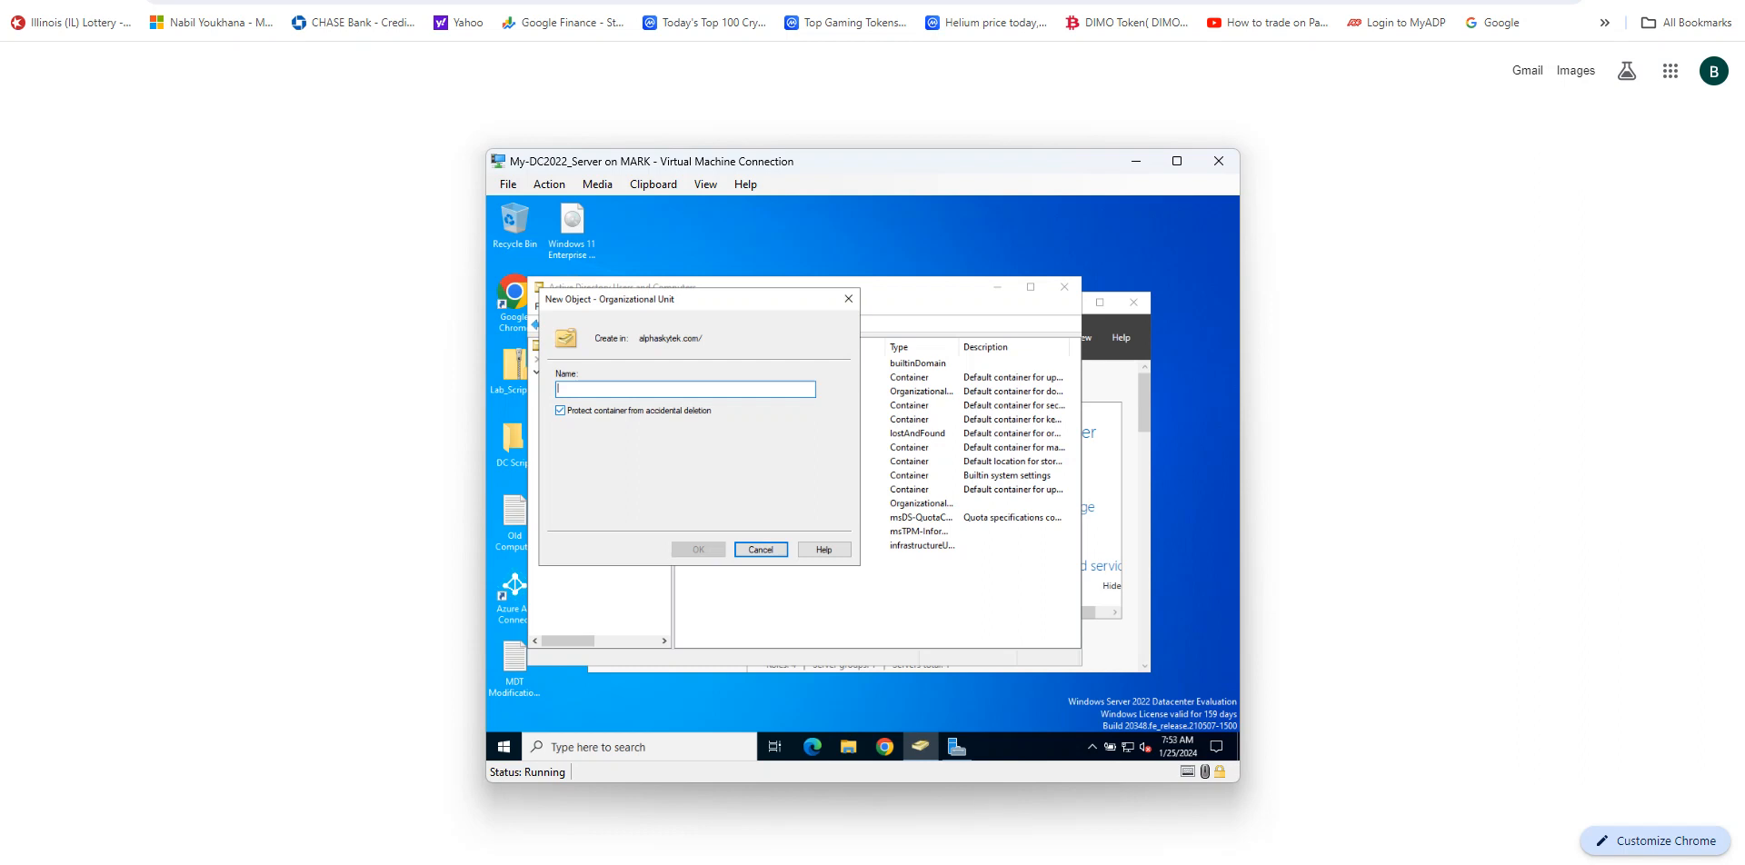
pyautogui.write('Tes')
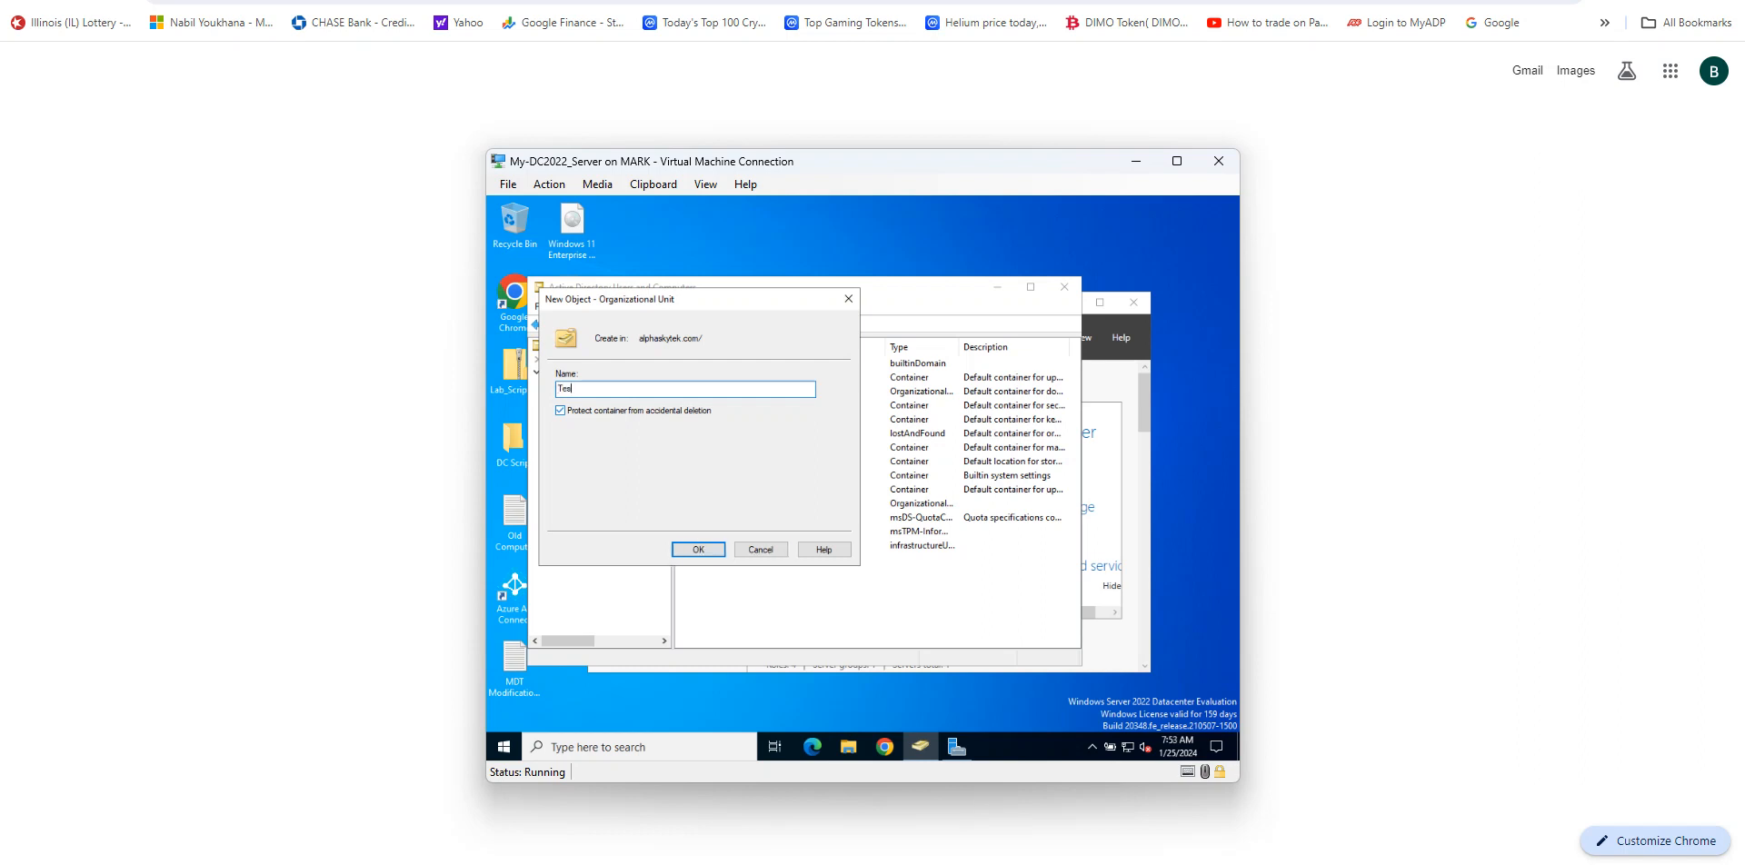
pyautogui.write('ting')
pyautogui.click(698, 550)
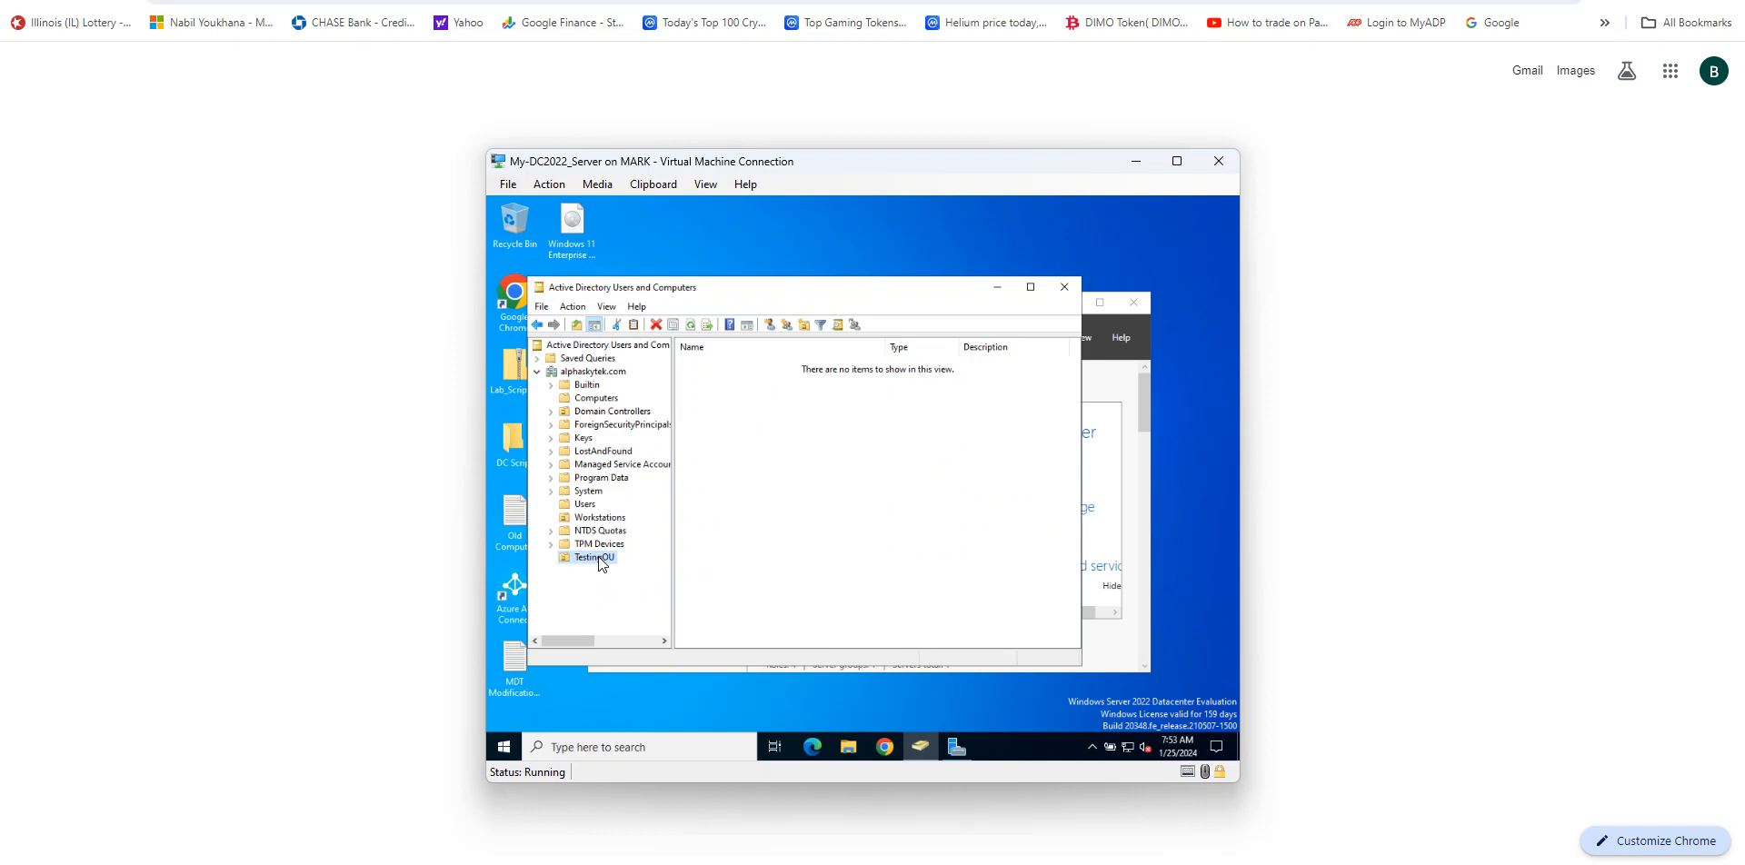
# Step: Open the TestingOU properties and view its Object tab settings
pyautogui.rightClick(599, 558)
pyautogui.click(641, 530)
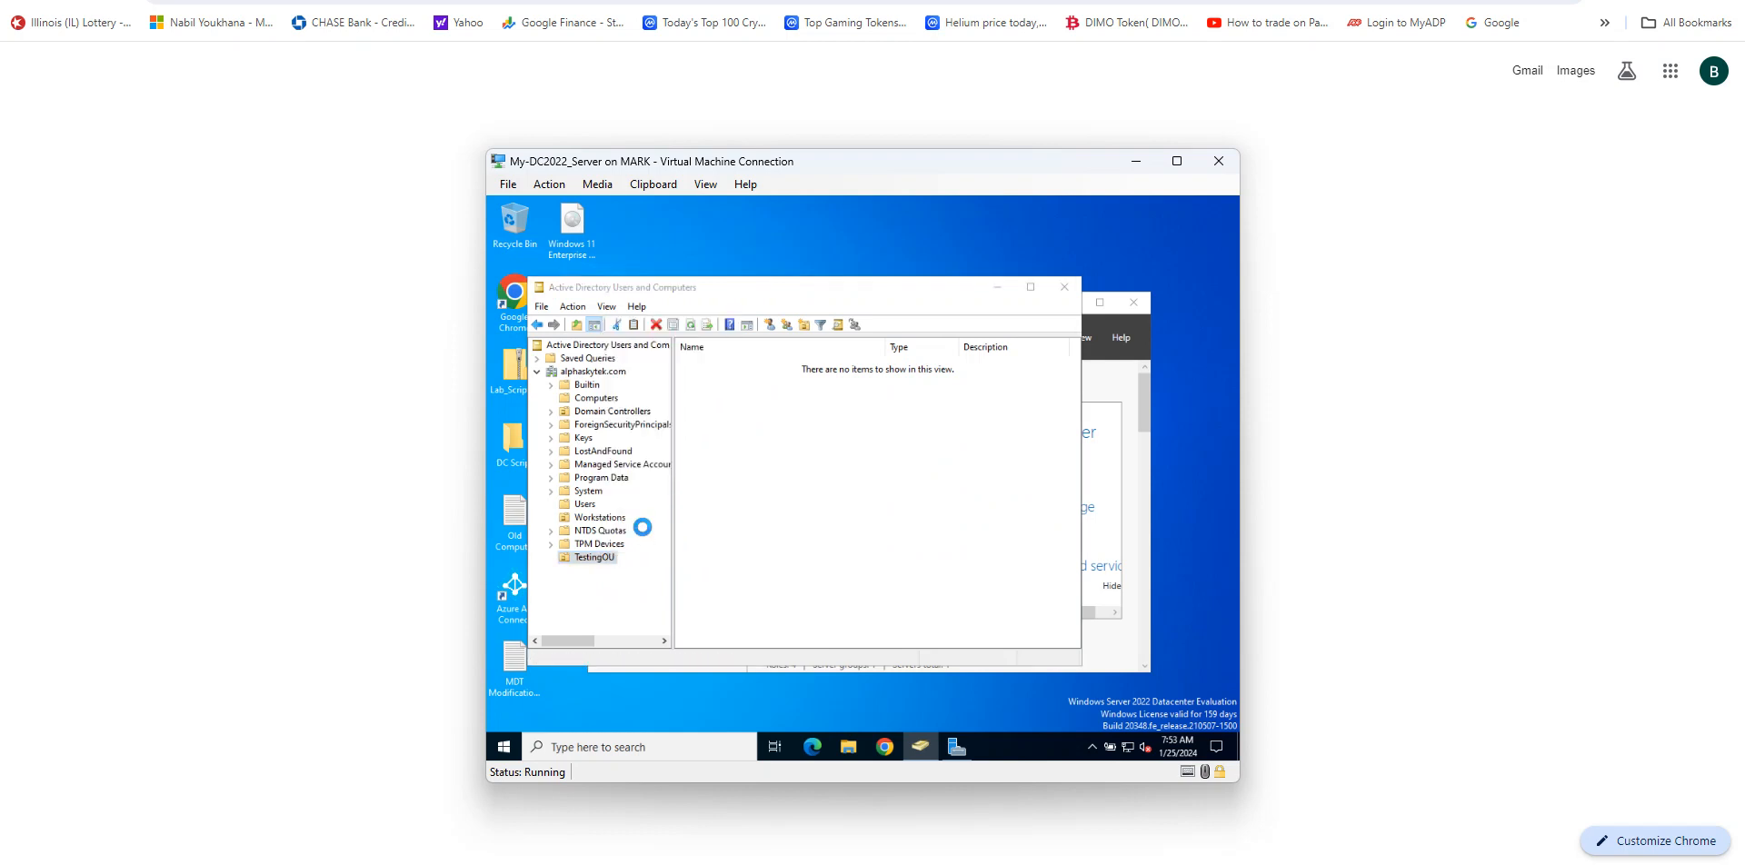
pyautogui.click(729, 312)
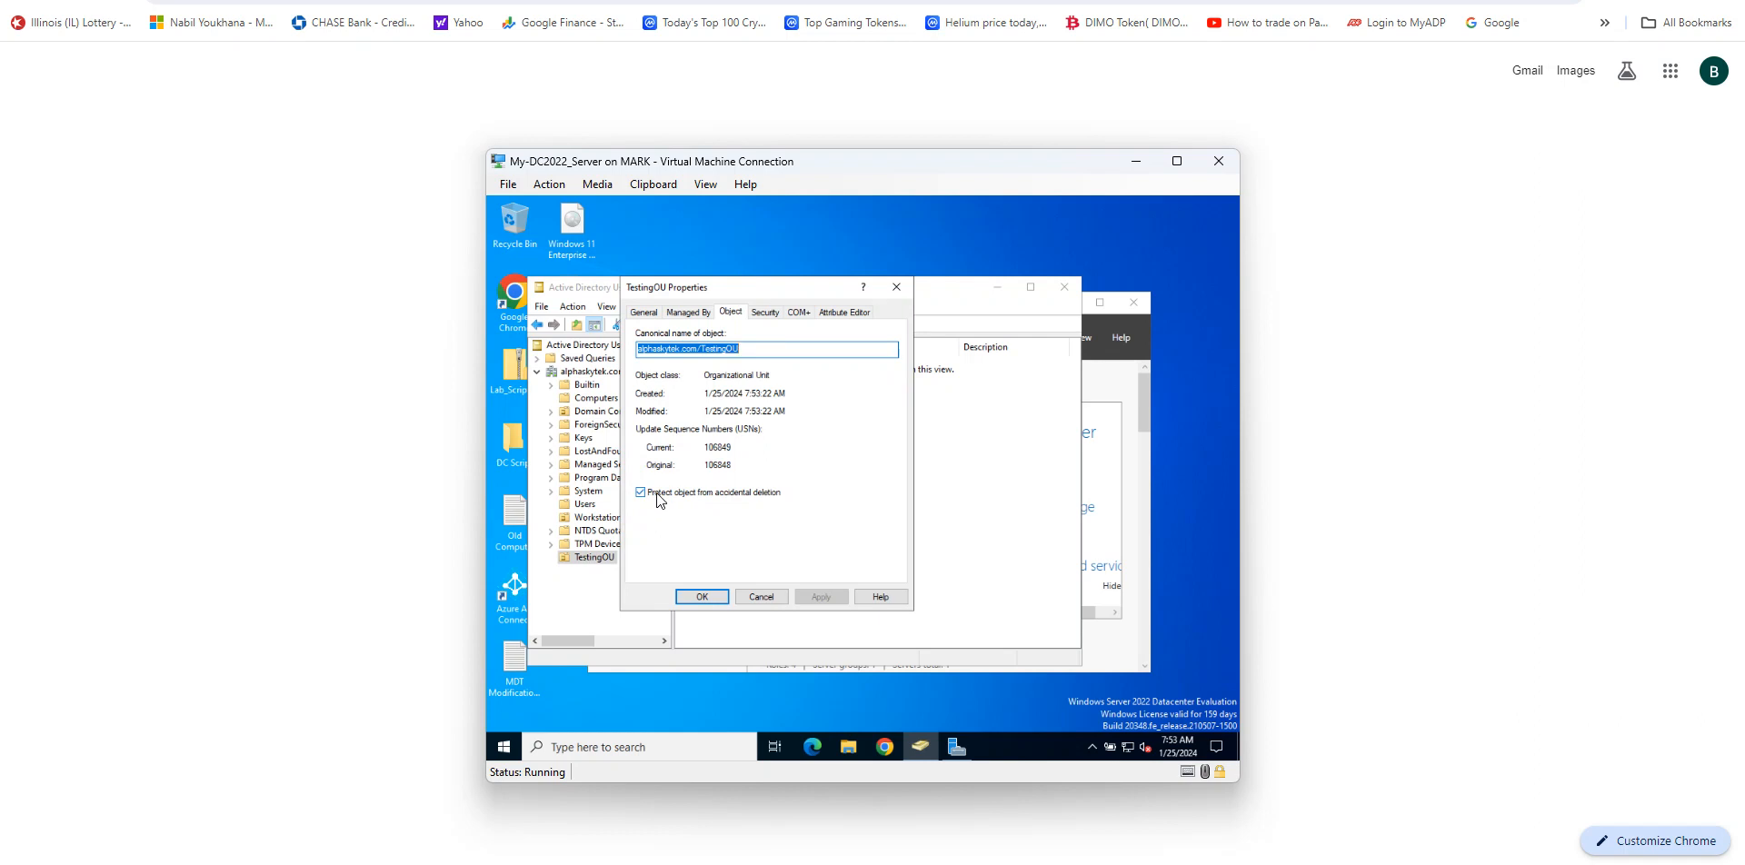
# Step: Close the TestingOU properties and try to delete the TestingOU organizational unit
pyautogui.click(763, 597)
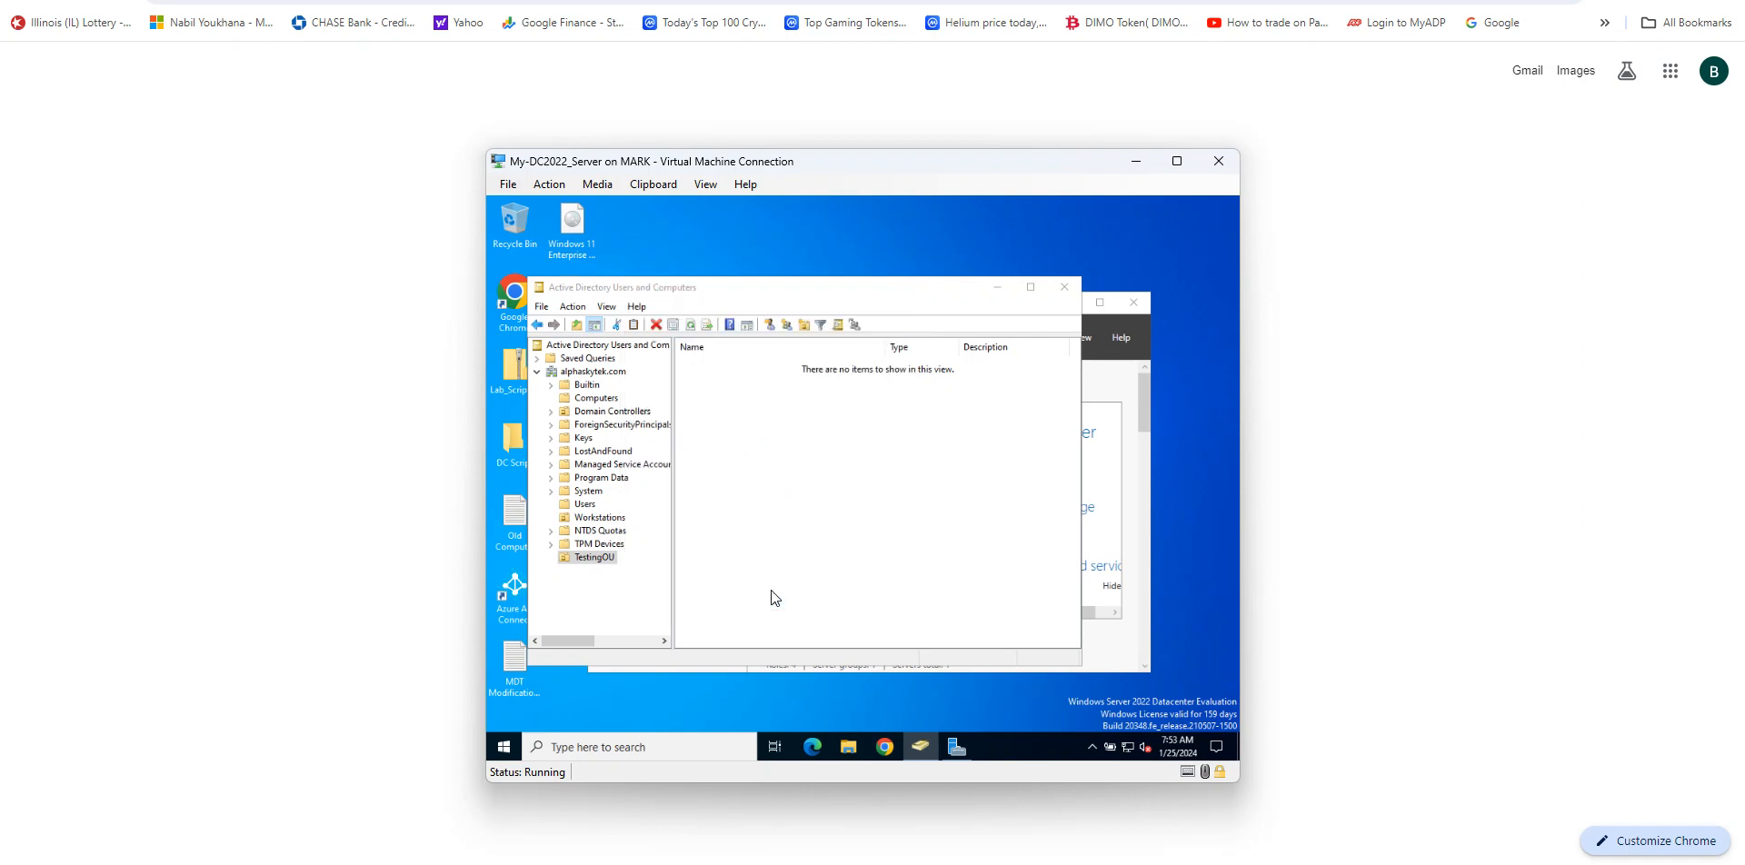
pyautogui.rightClick(582, 558)
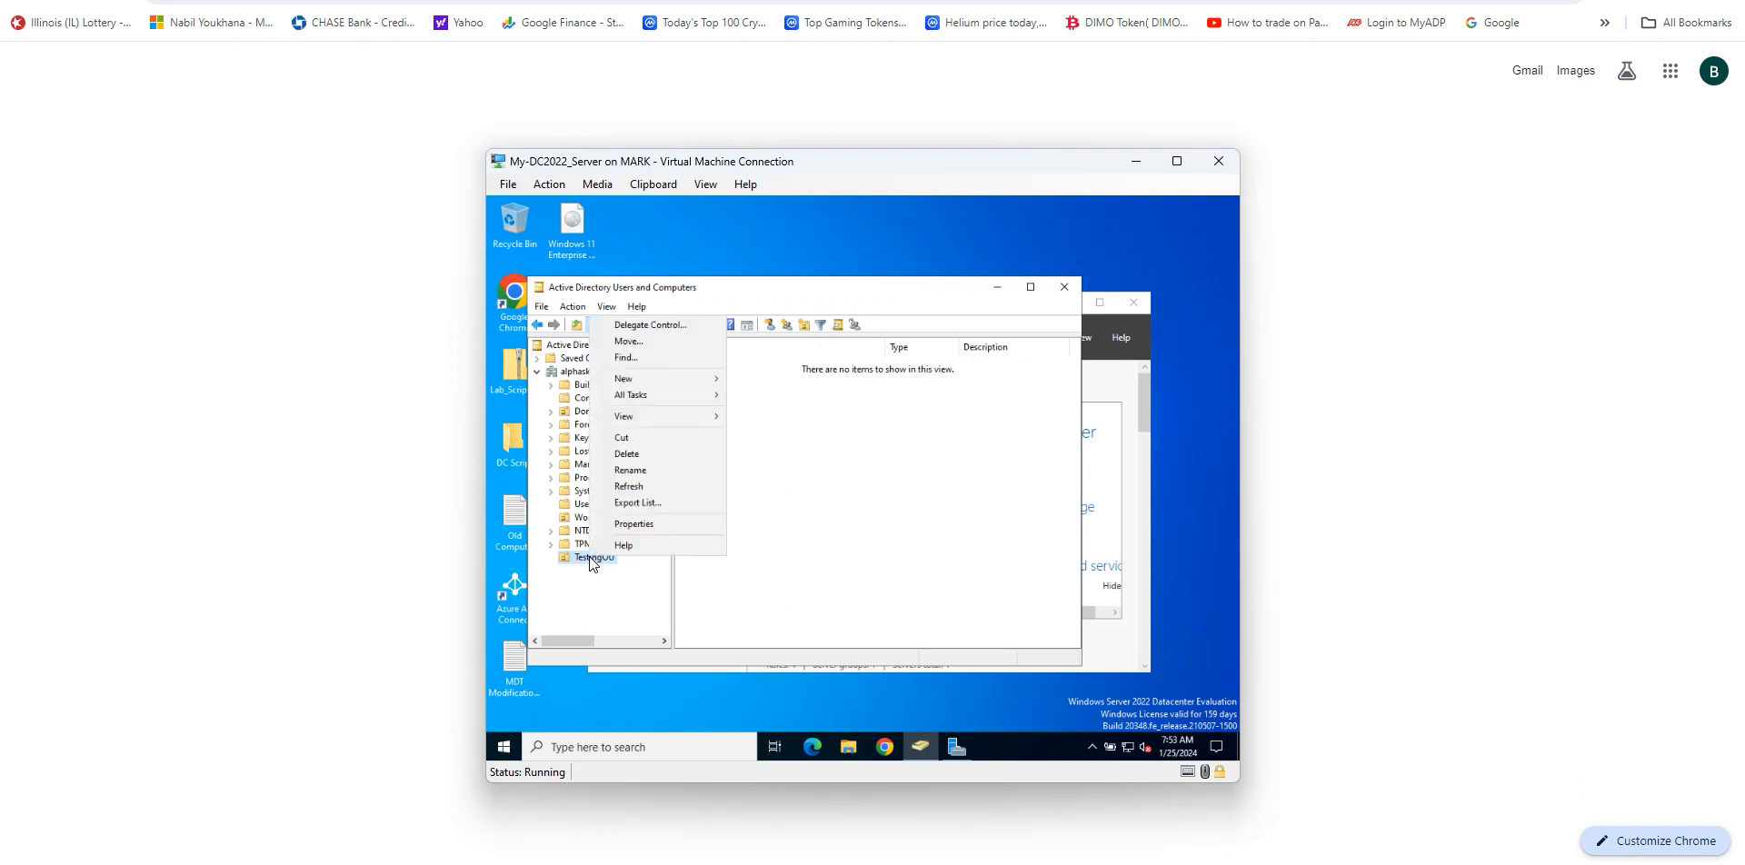
pyautogui.click(661, 452)
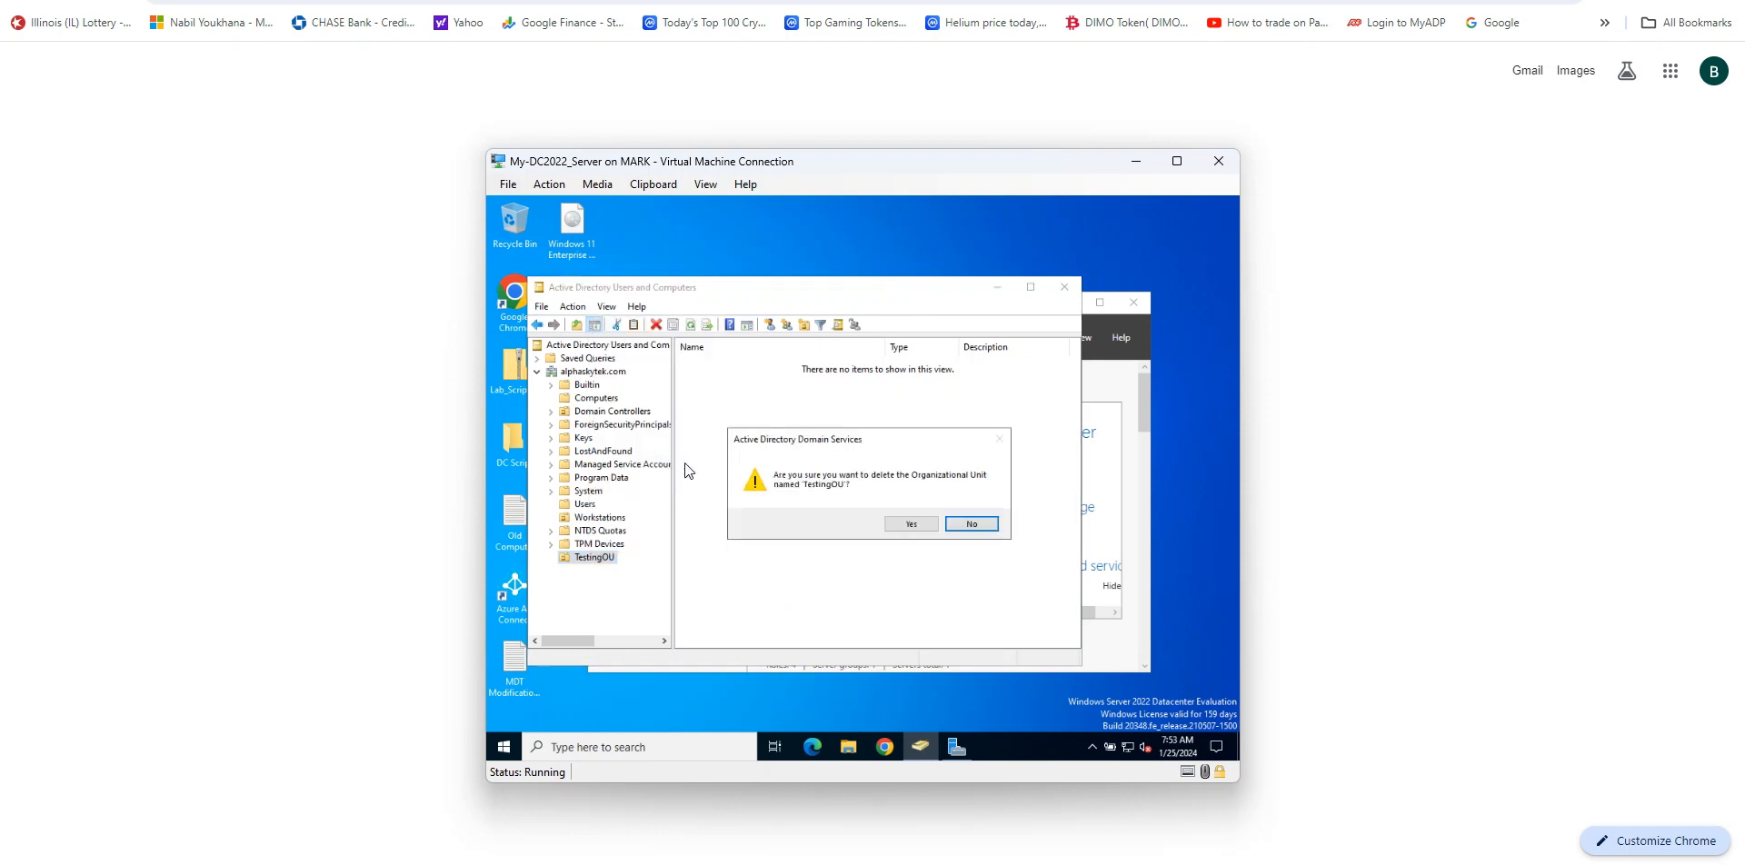
pyautogui.click(905, 524)
pyautogui.click(980, 524)
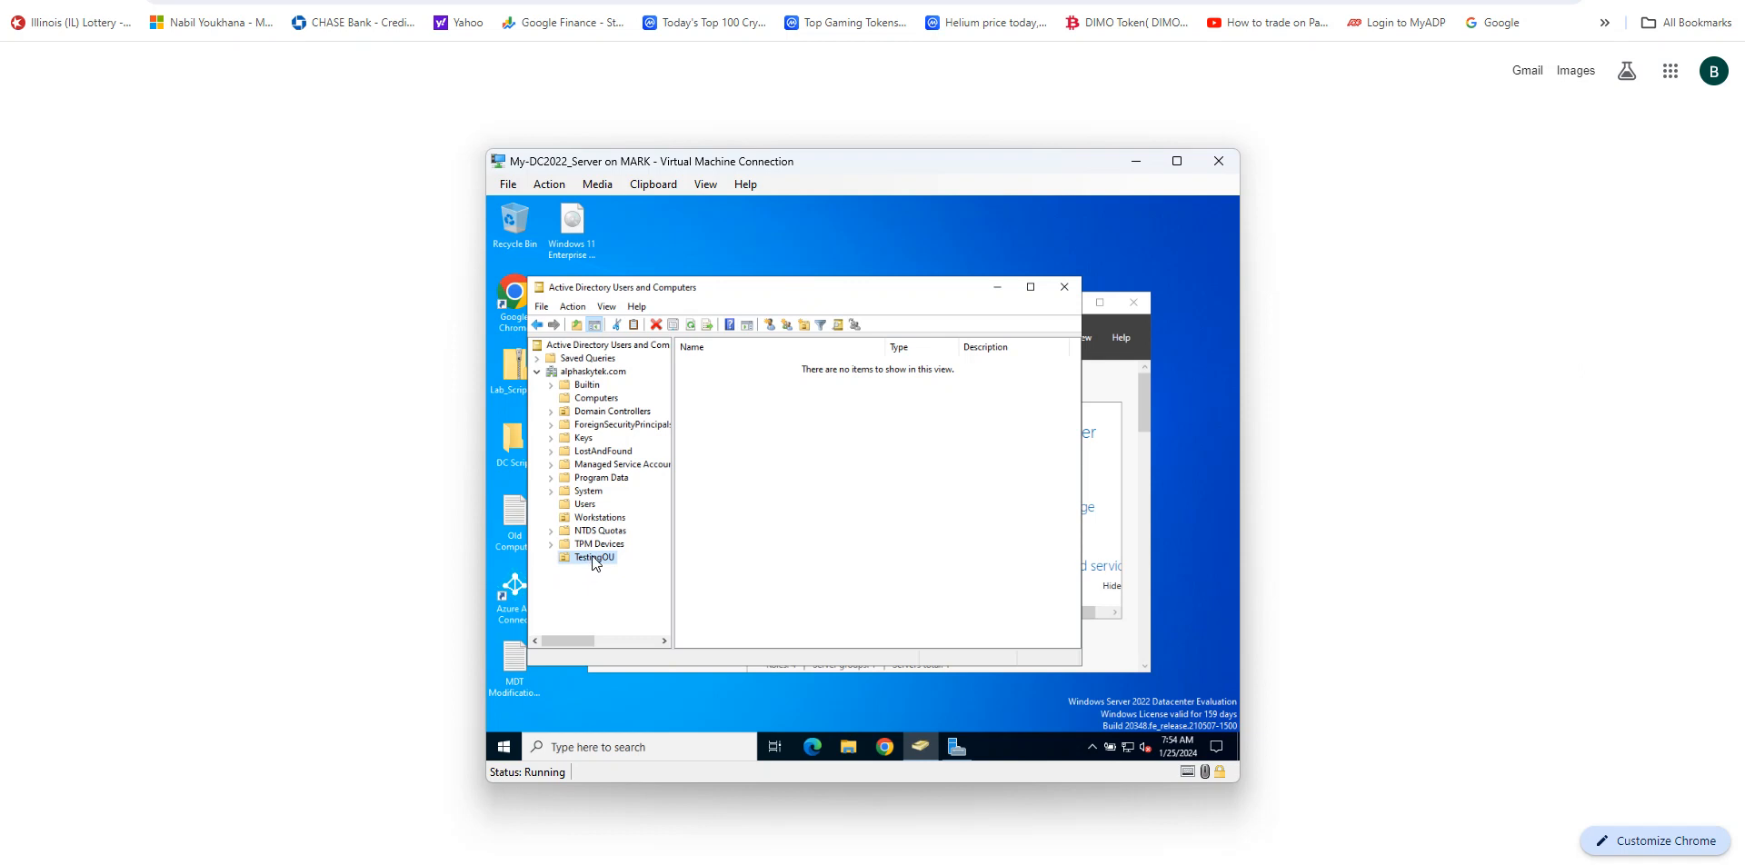
# Step: Close Active Directory Users and Computers and open Group Policy Management from Server Manager
pyautogui.click(1001, 289)
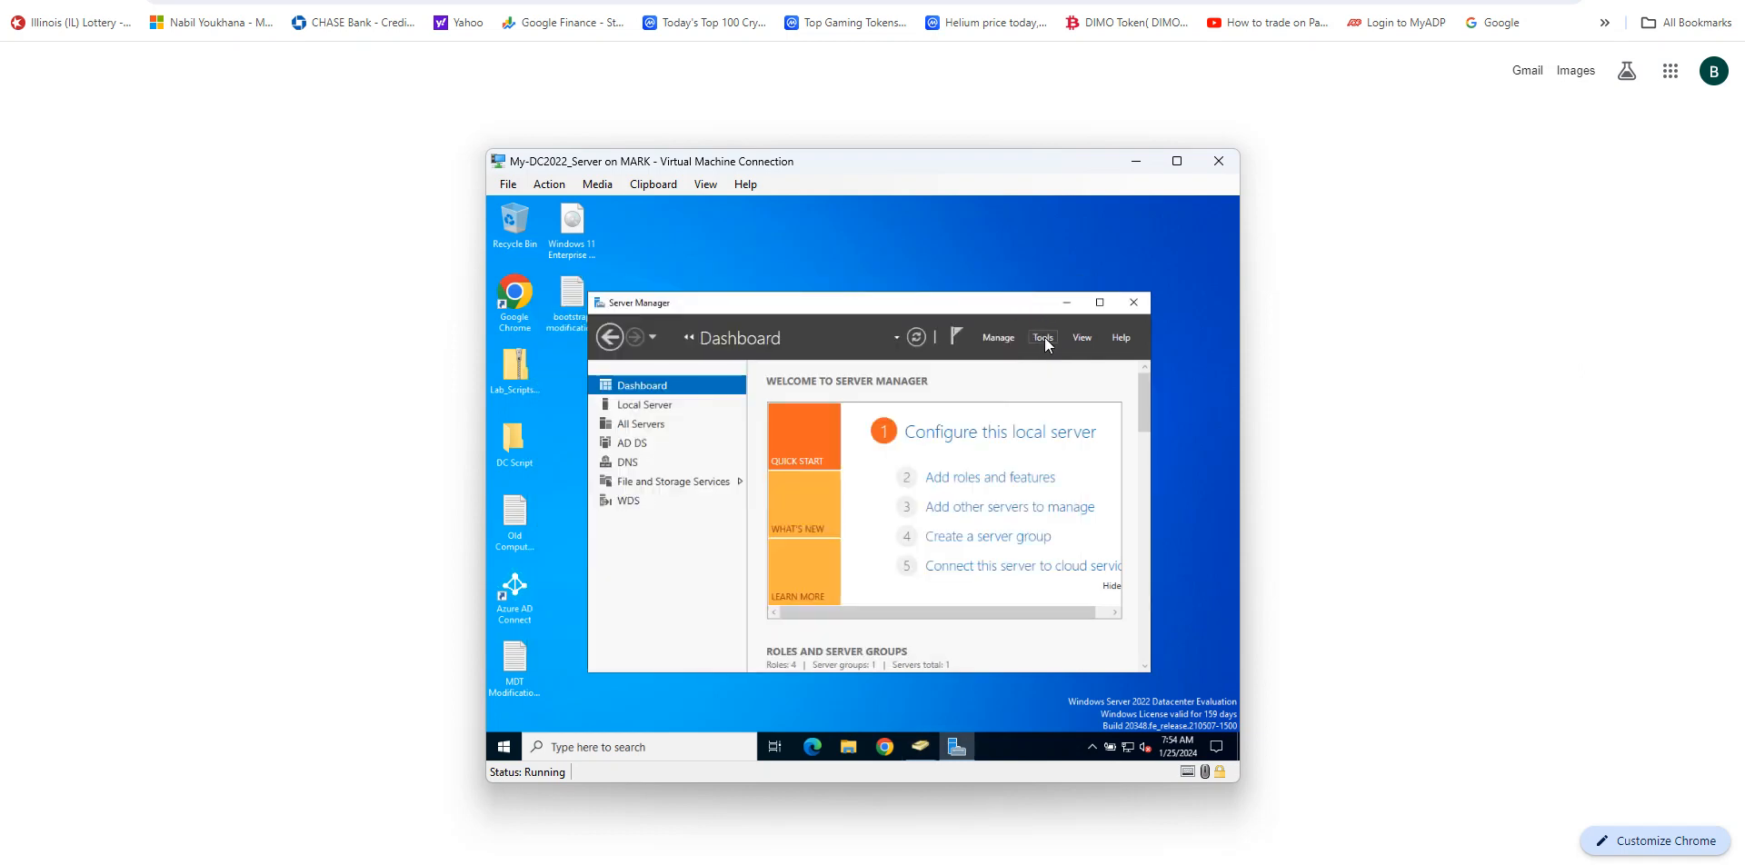
pyautogui.click(1043, 337)
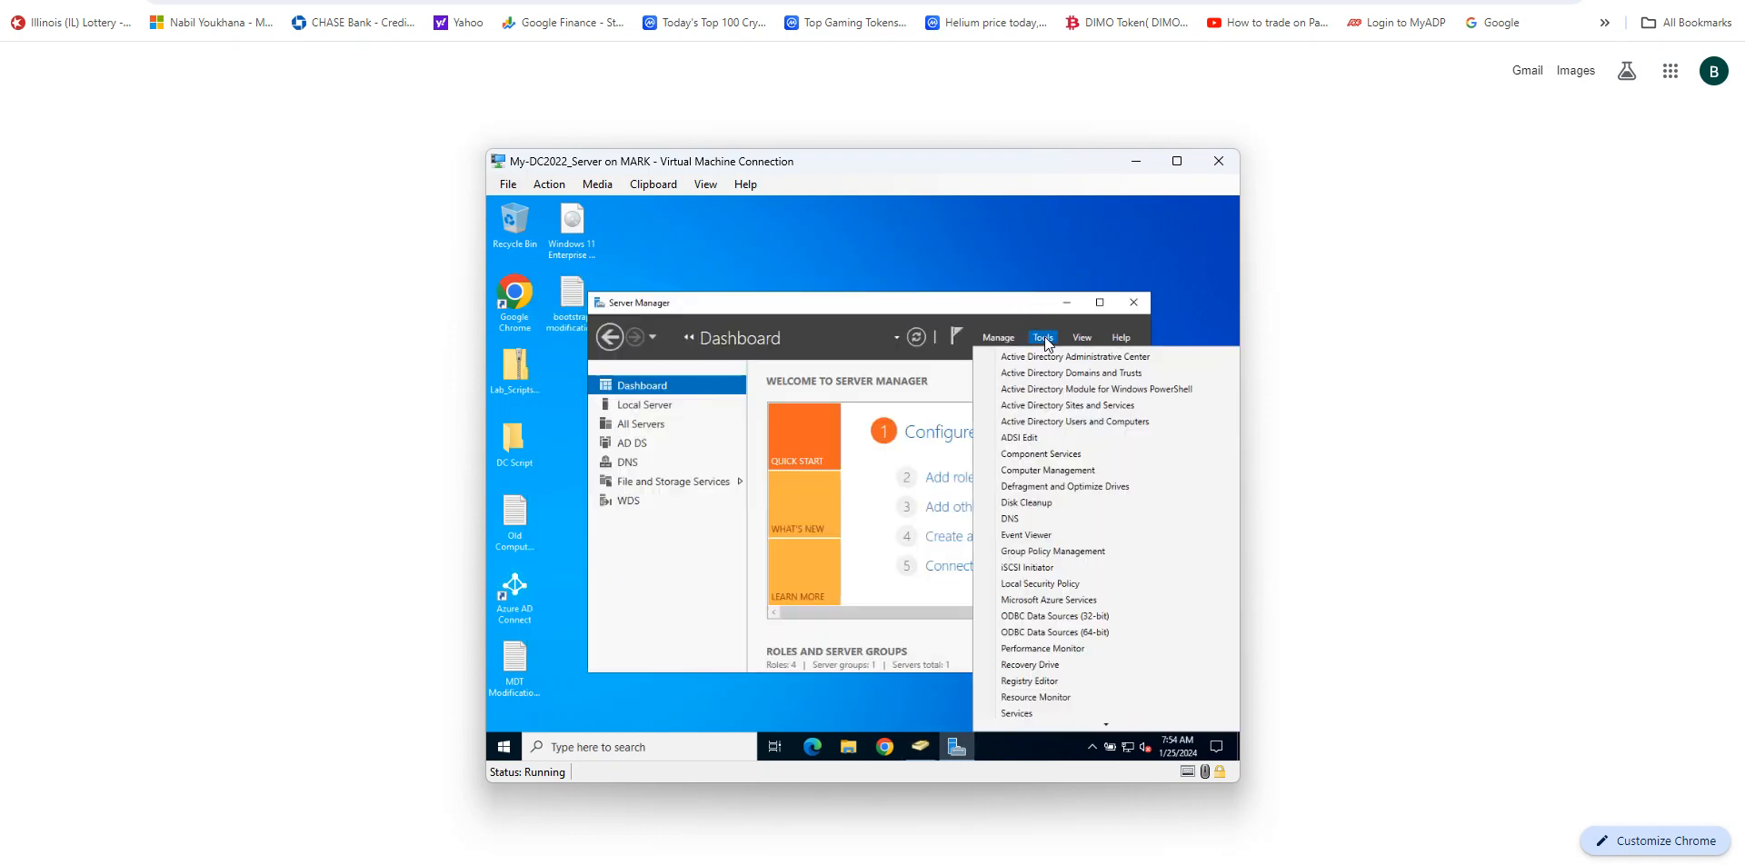
pyautogui.click(1080, 553)
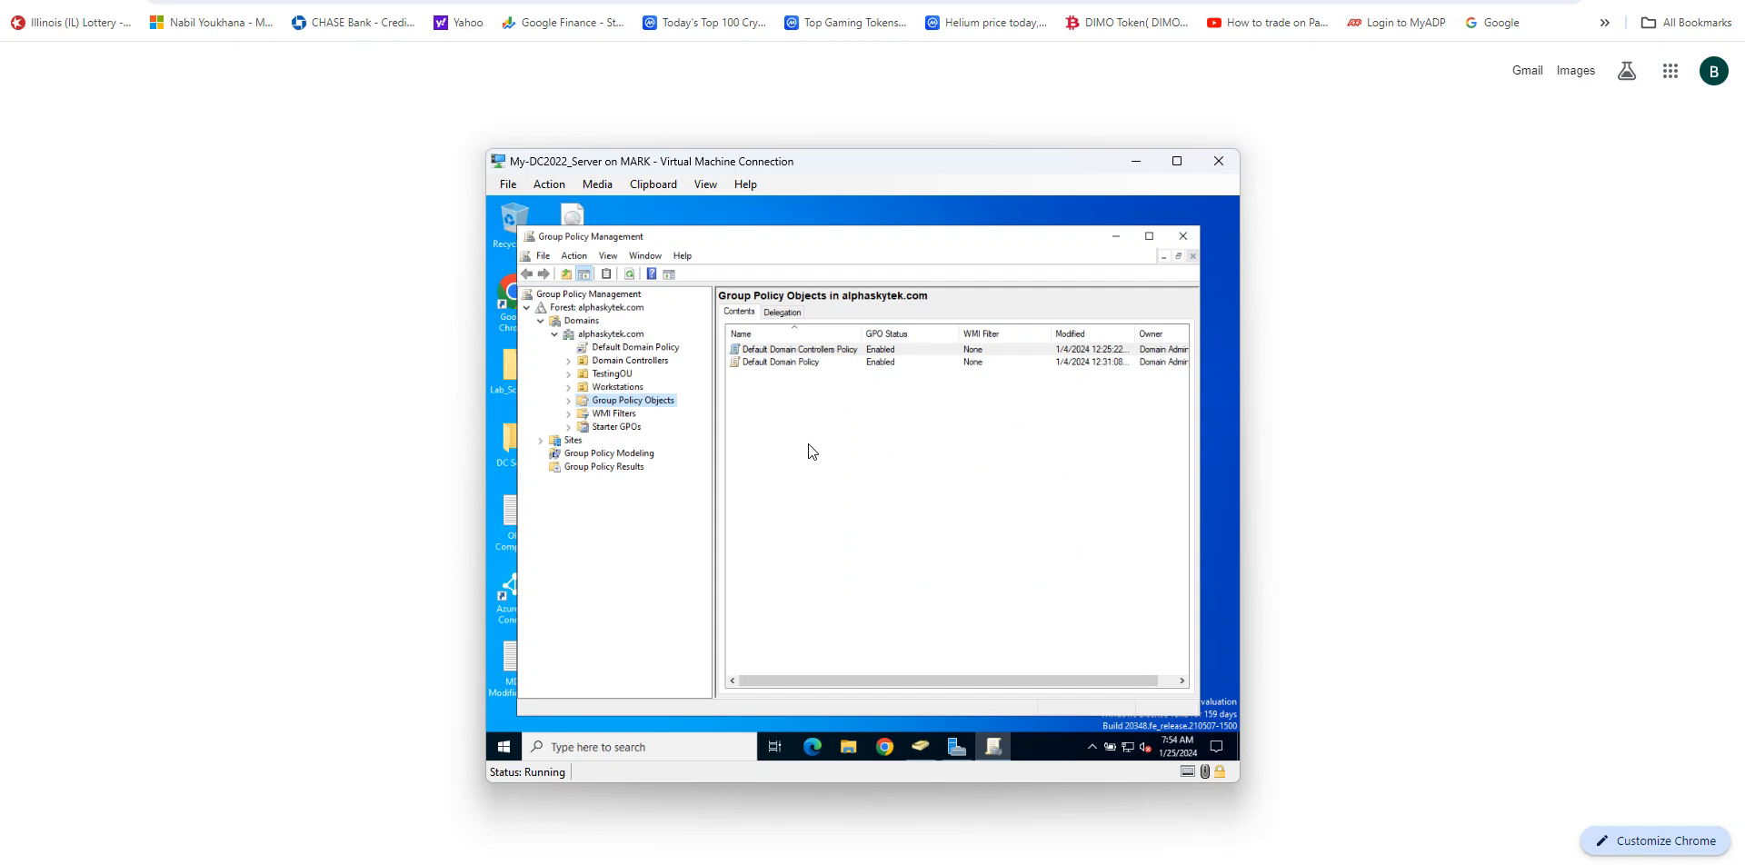
# Step: Browse the forest and domain tree and select the TestingOU container under alphaskytek.com
pyautogui.click(553, 336)
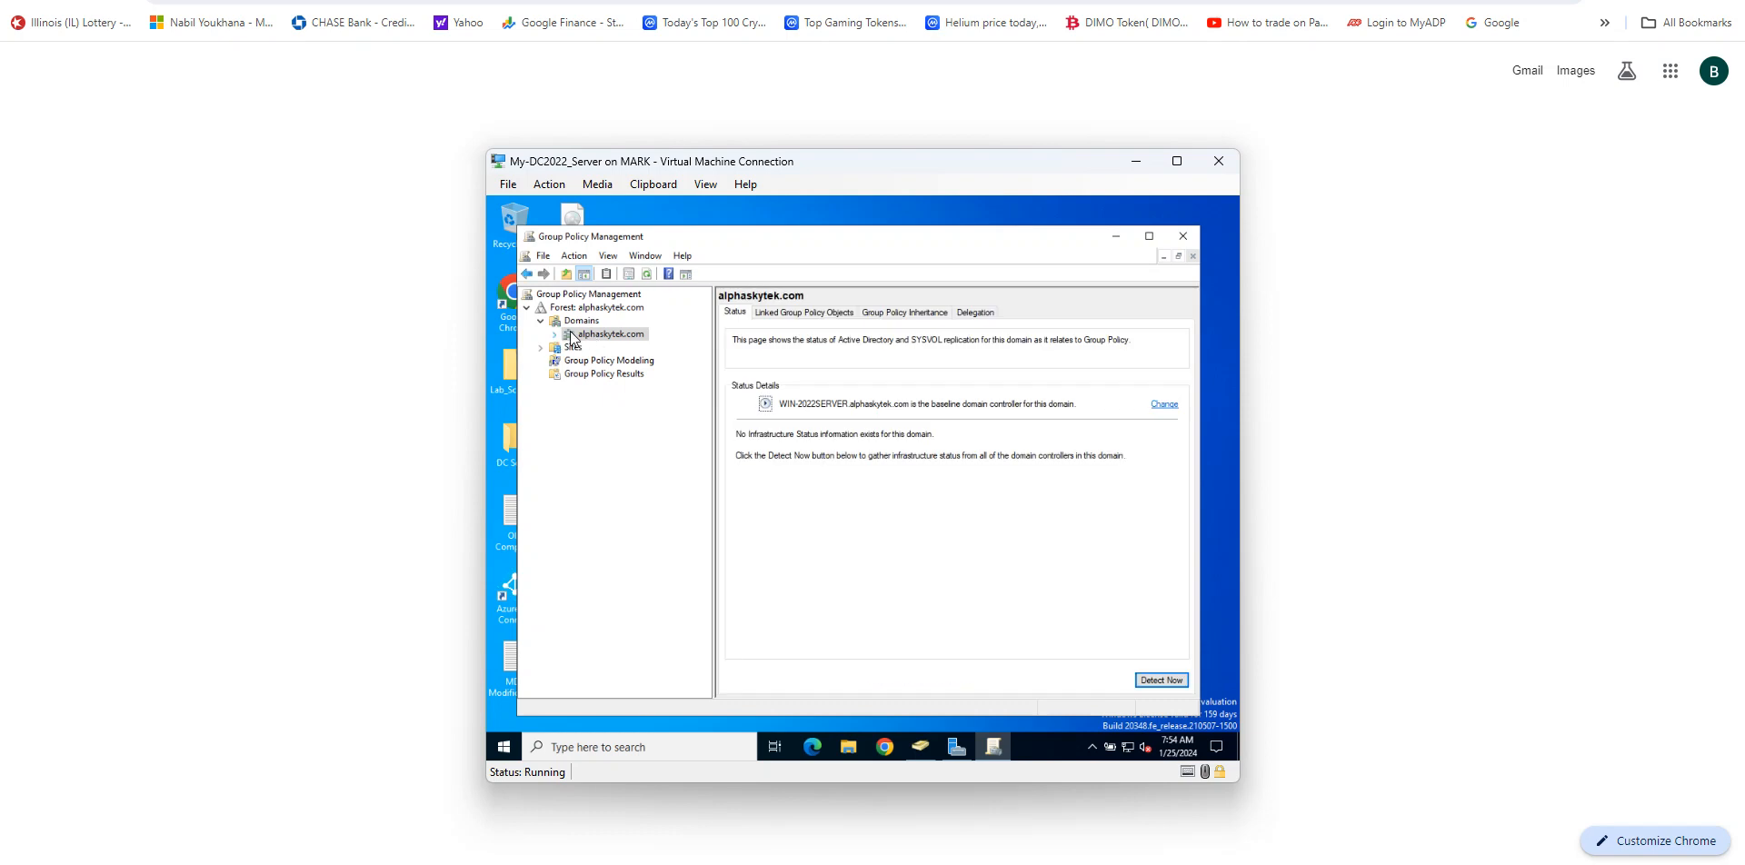
pyautogui.click(541, 321)
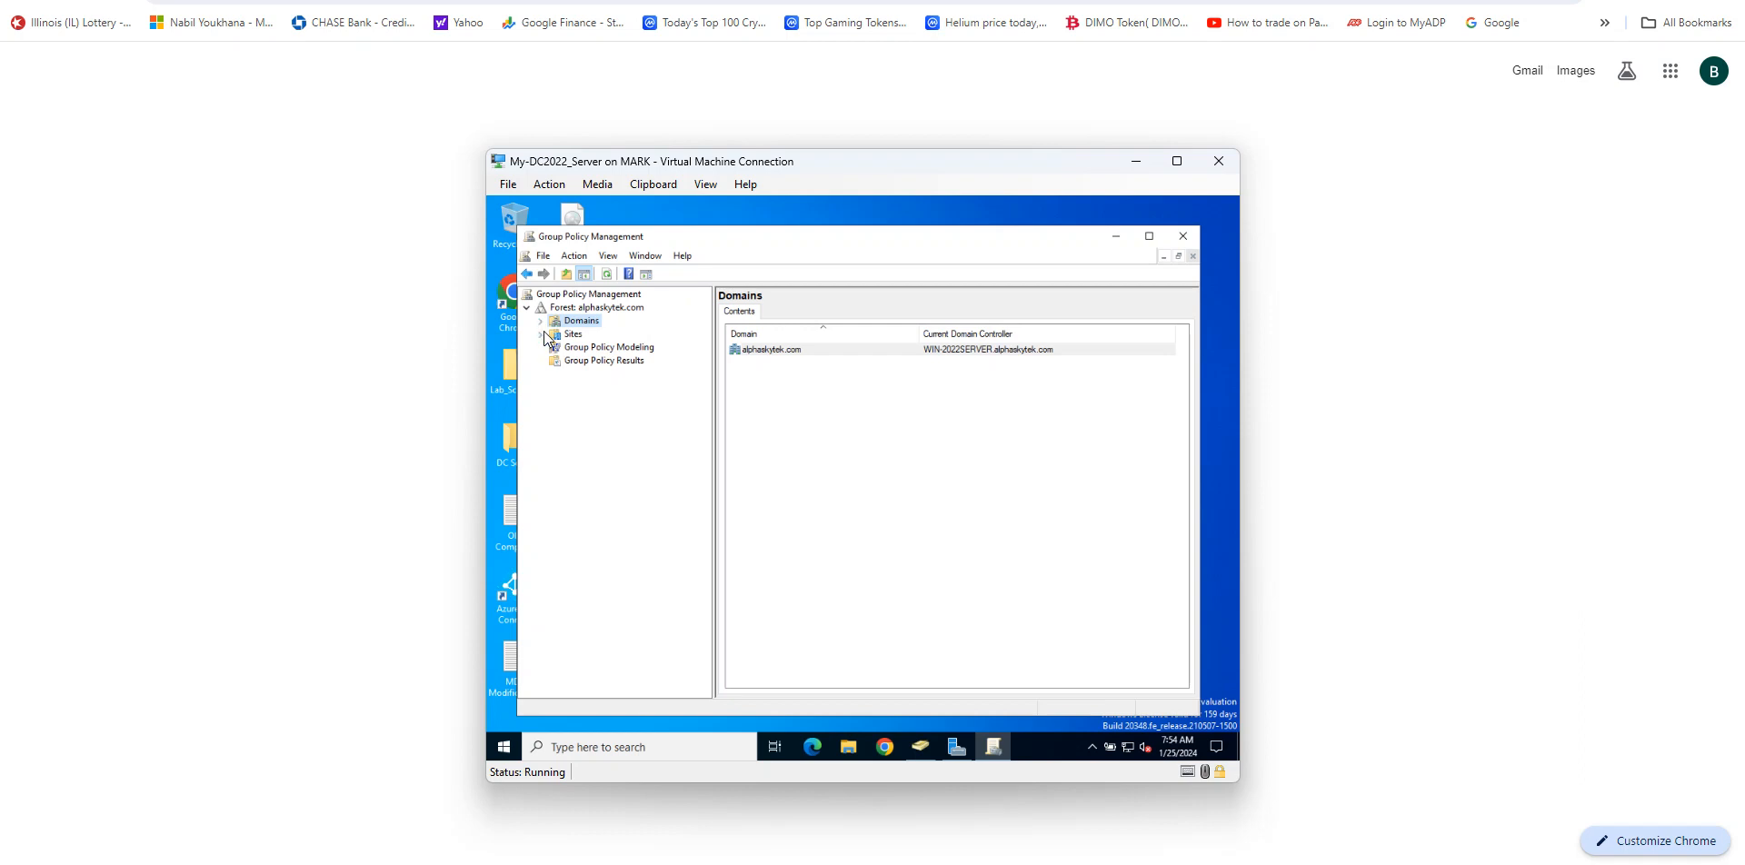
pyautogui.click(596, 308)
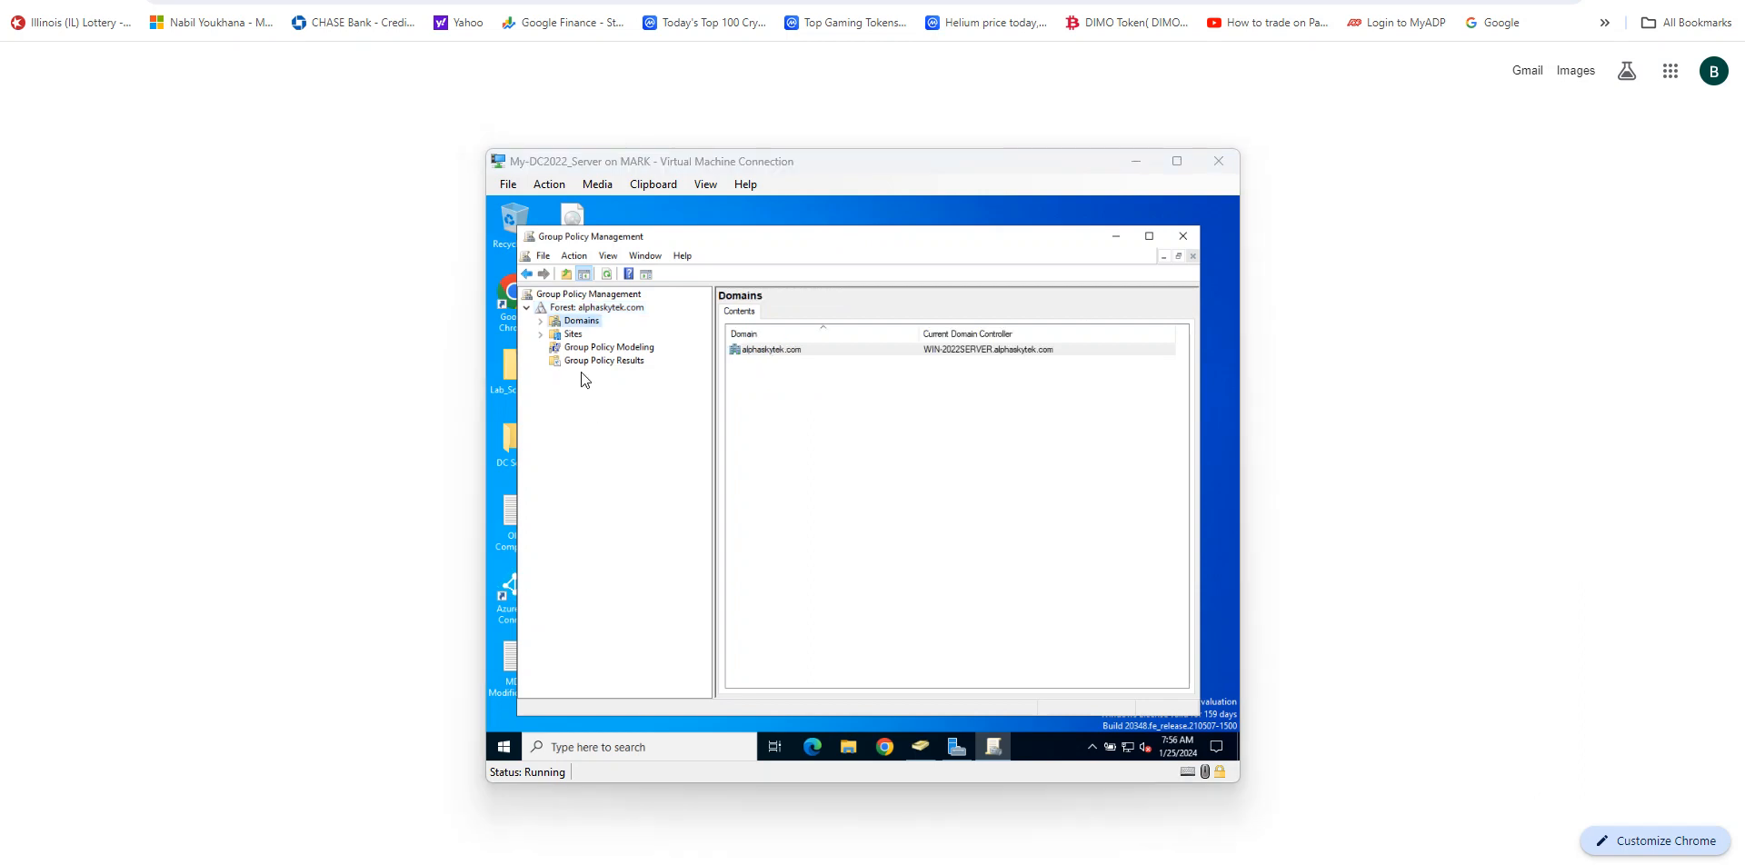
pyautogui.click(527, 307)
pyautogui.click(527, 307)
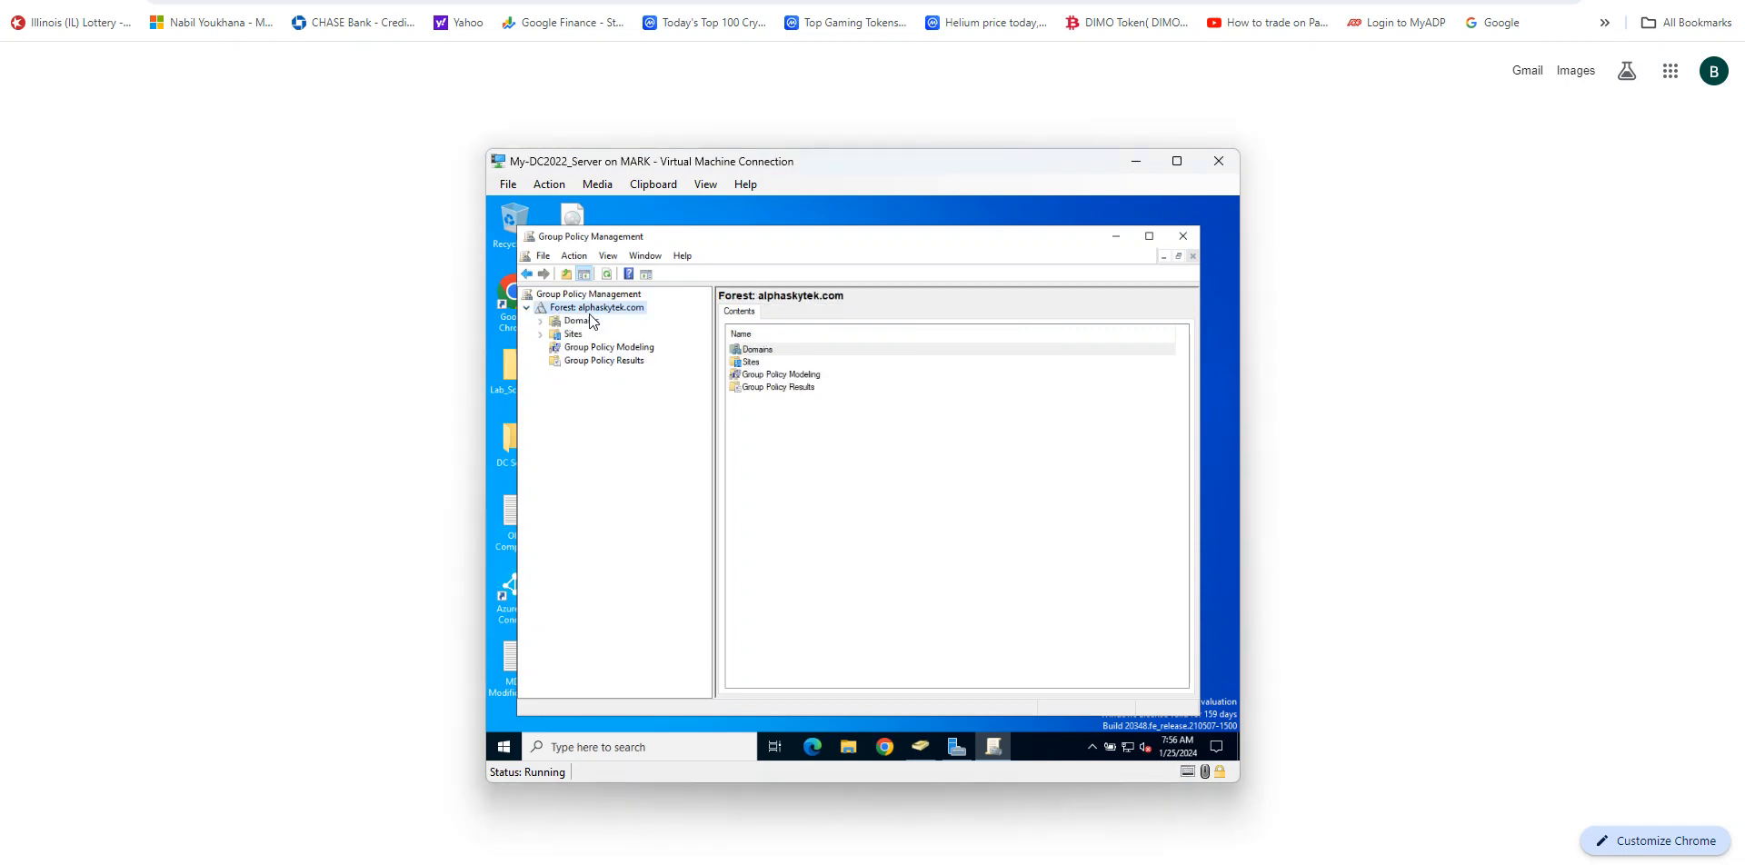
pyautogui.click(541, 321)
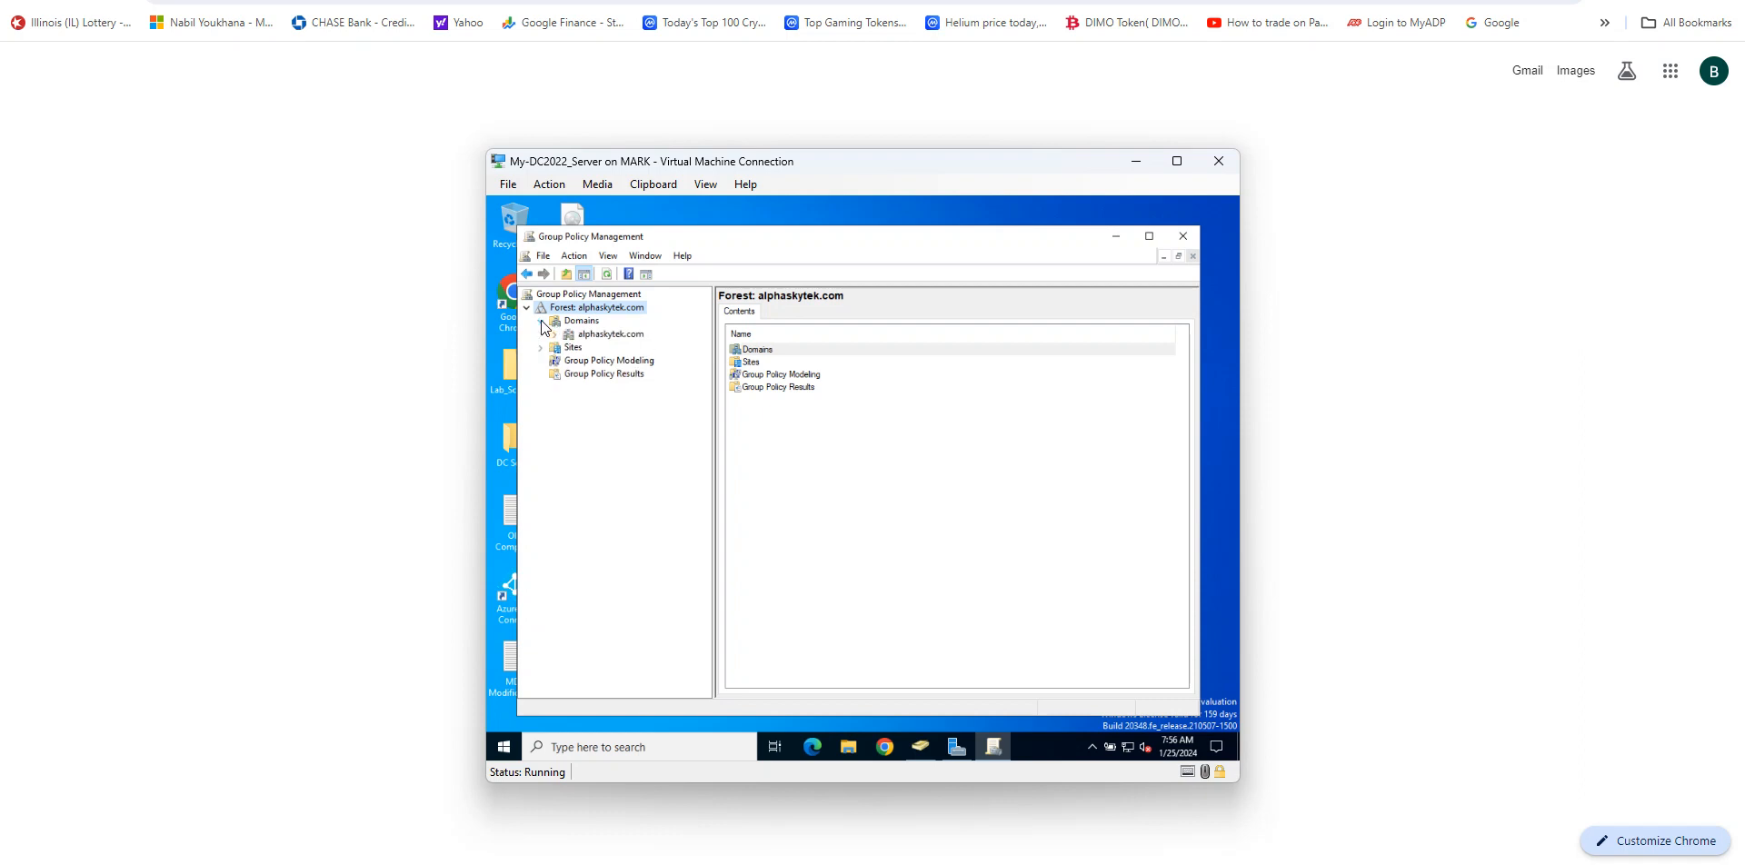
pyautogui.click(603, 338)
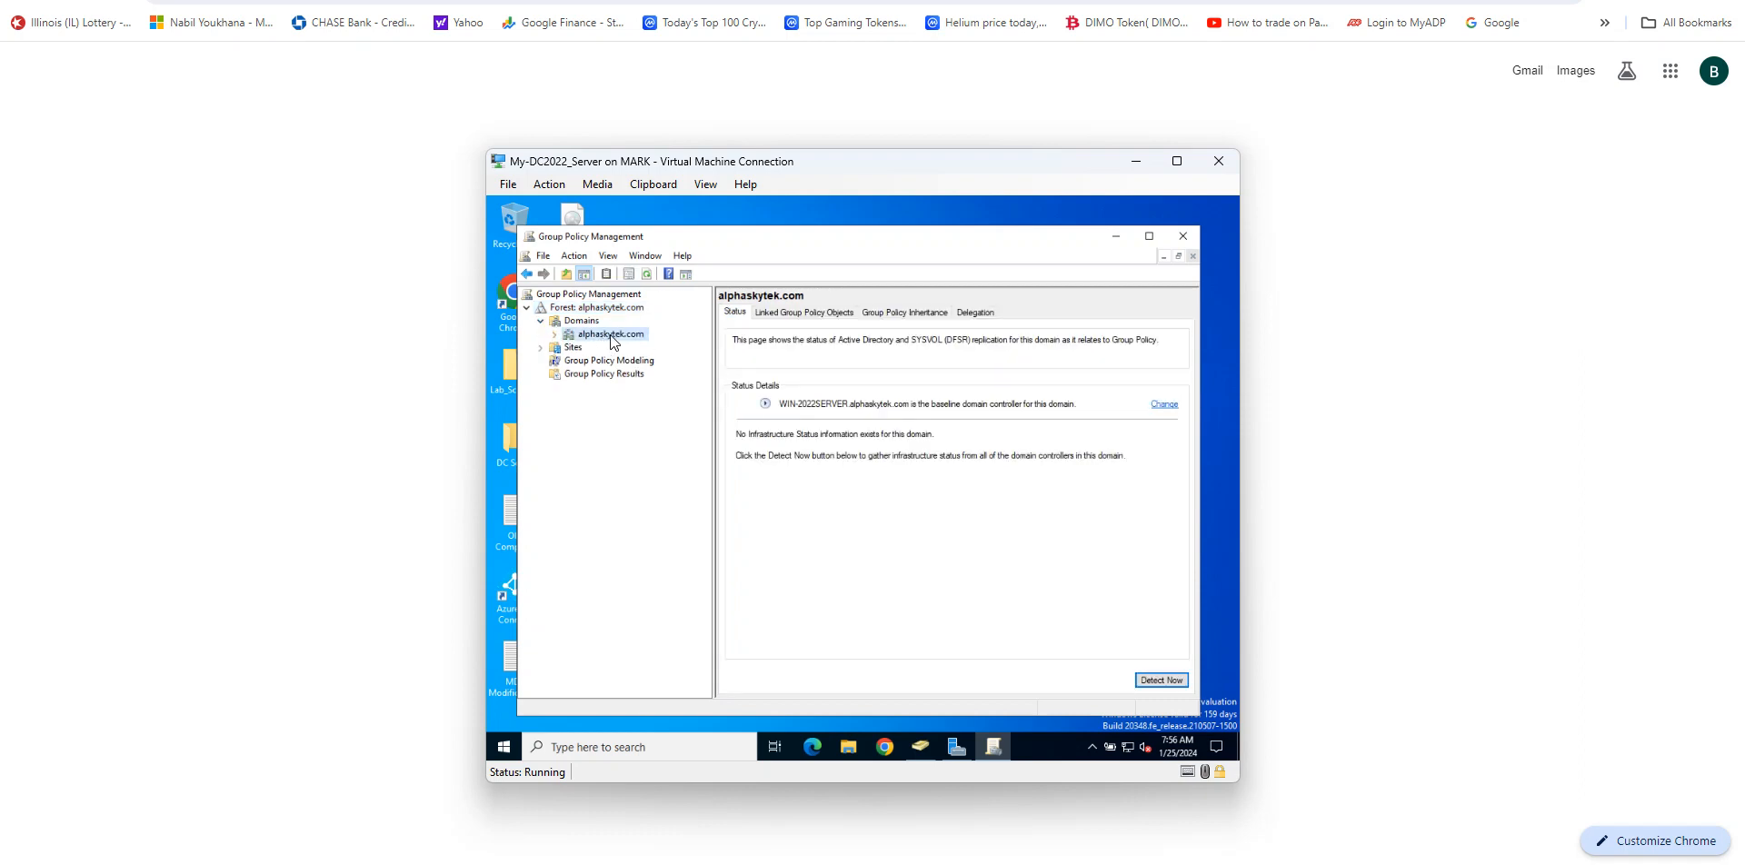
pyautogui.click(555, 336)
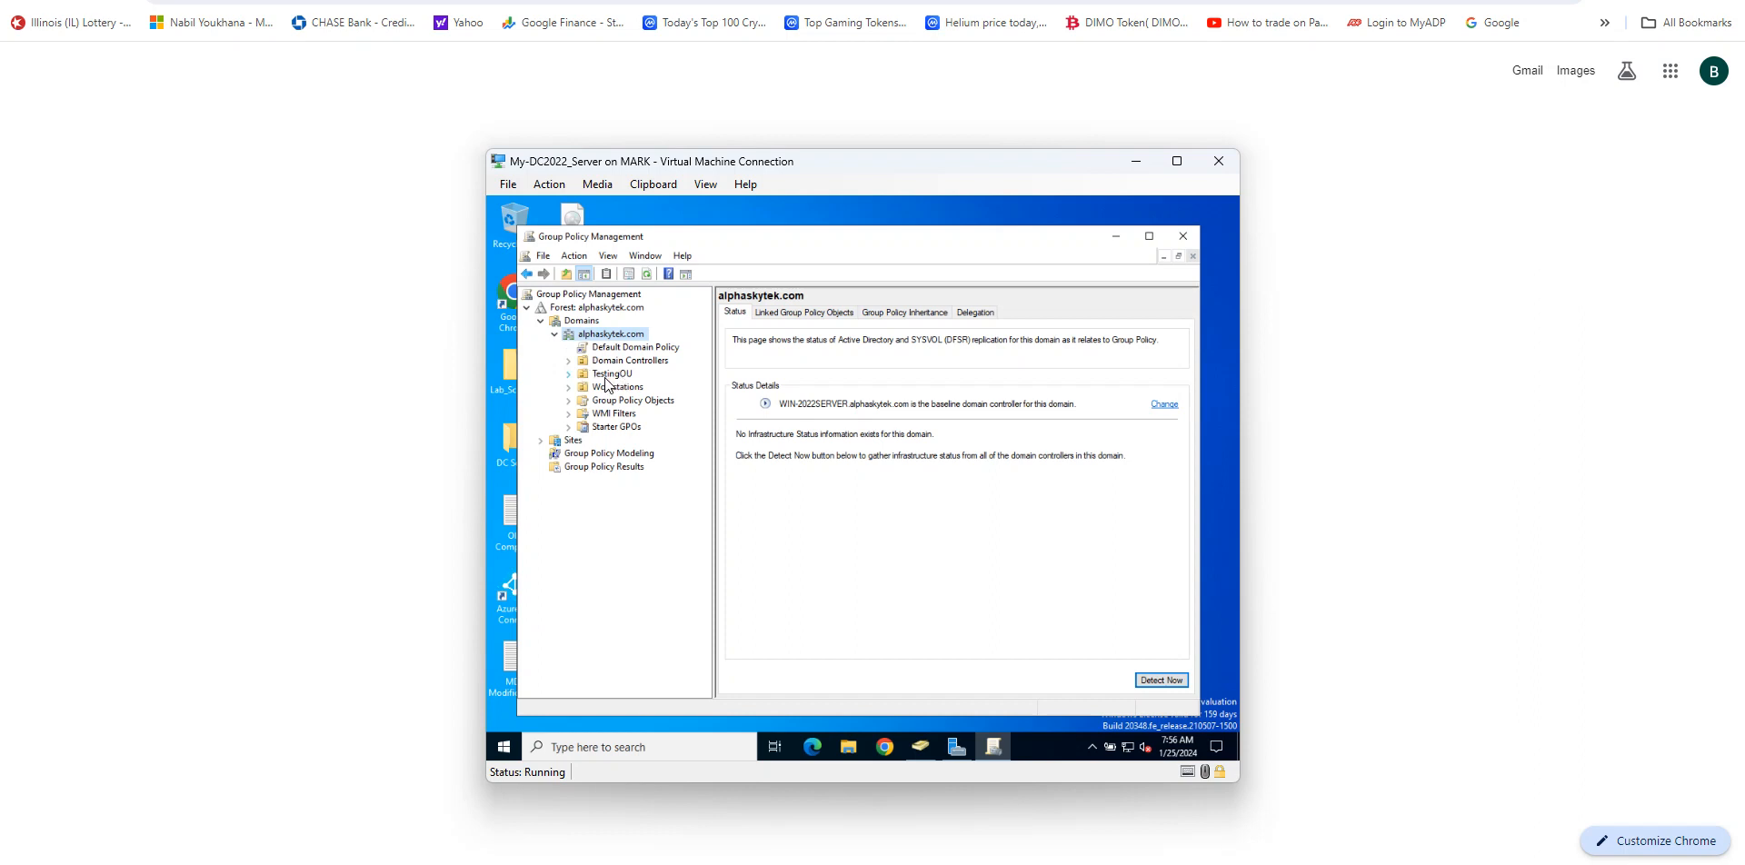
pyautogui.click(604, 376)
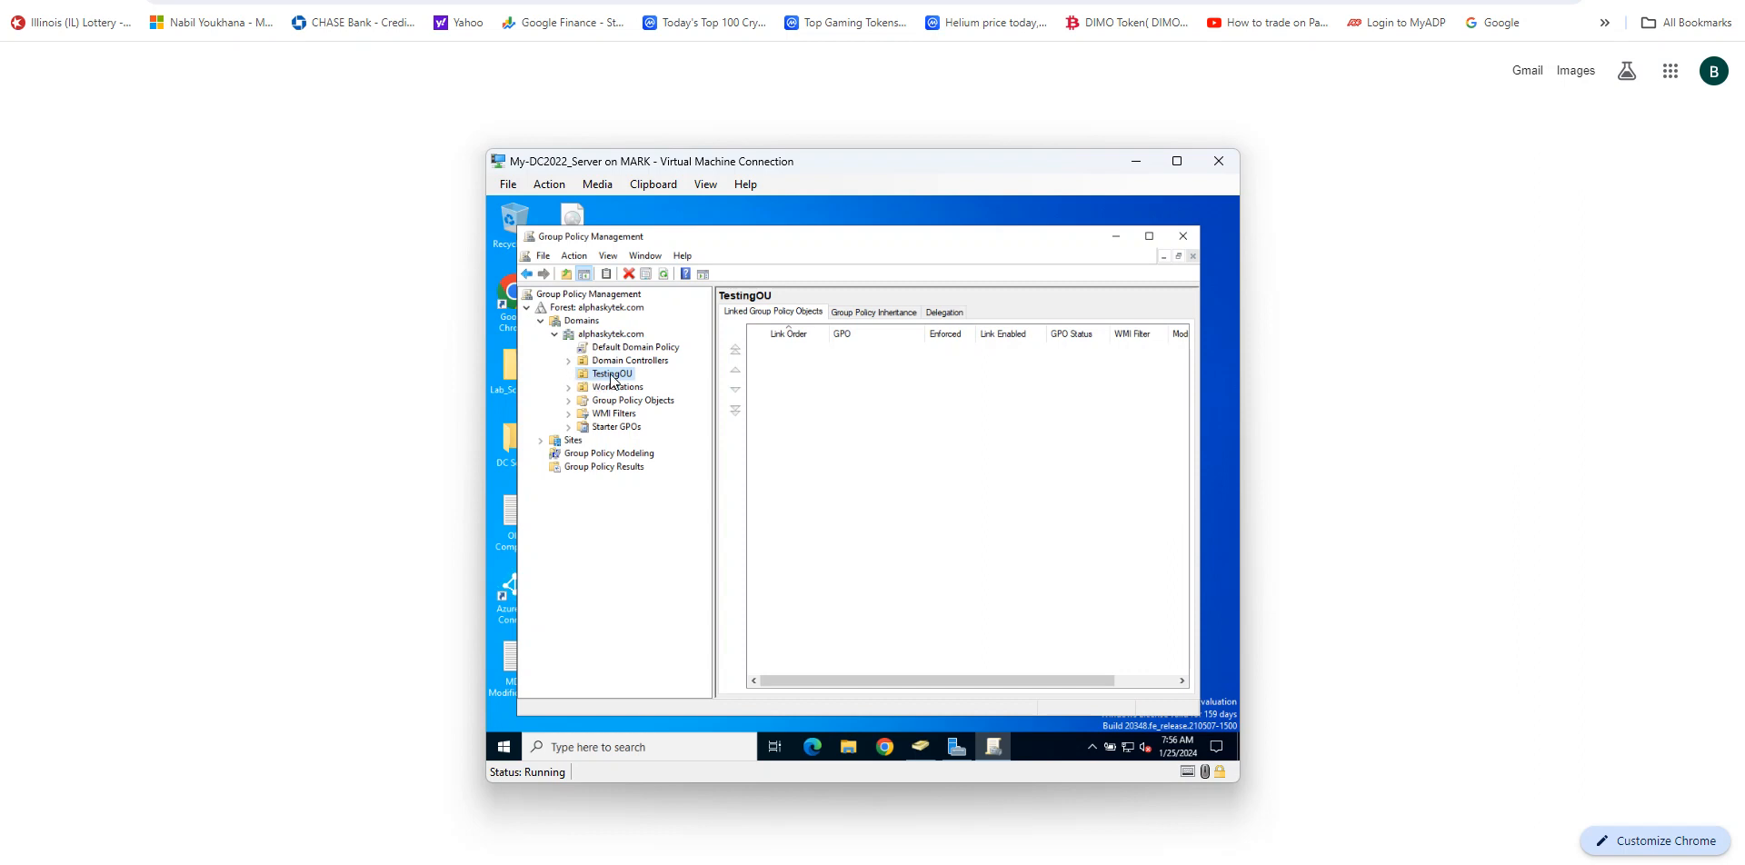
pyautogui.click(611, 374)
pyautogui.click(582, 377)
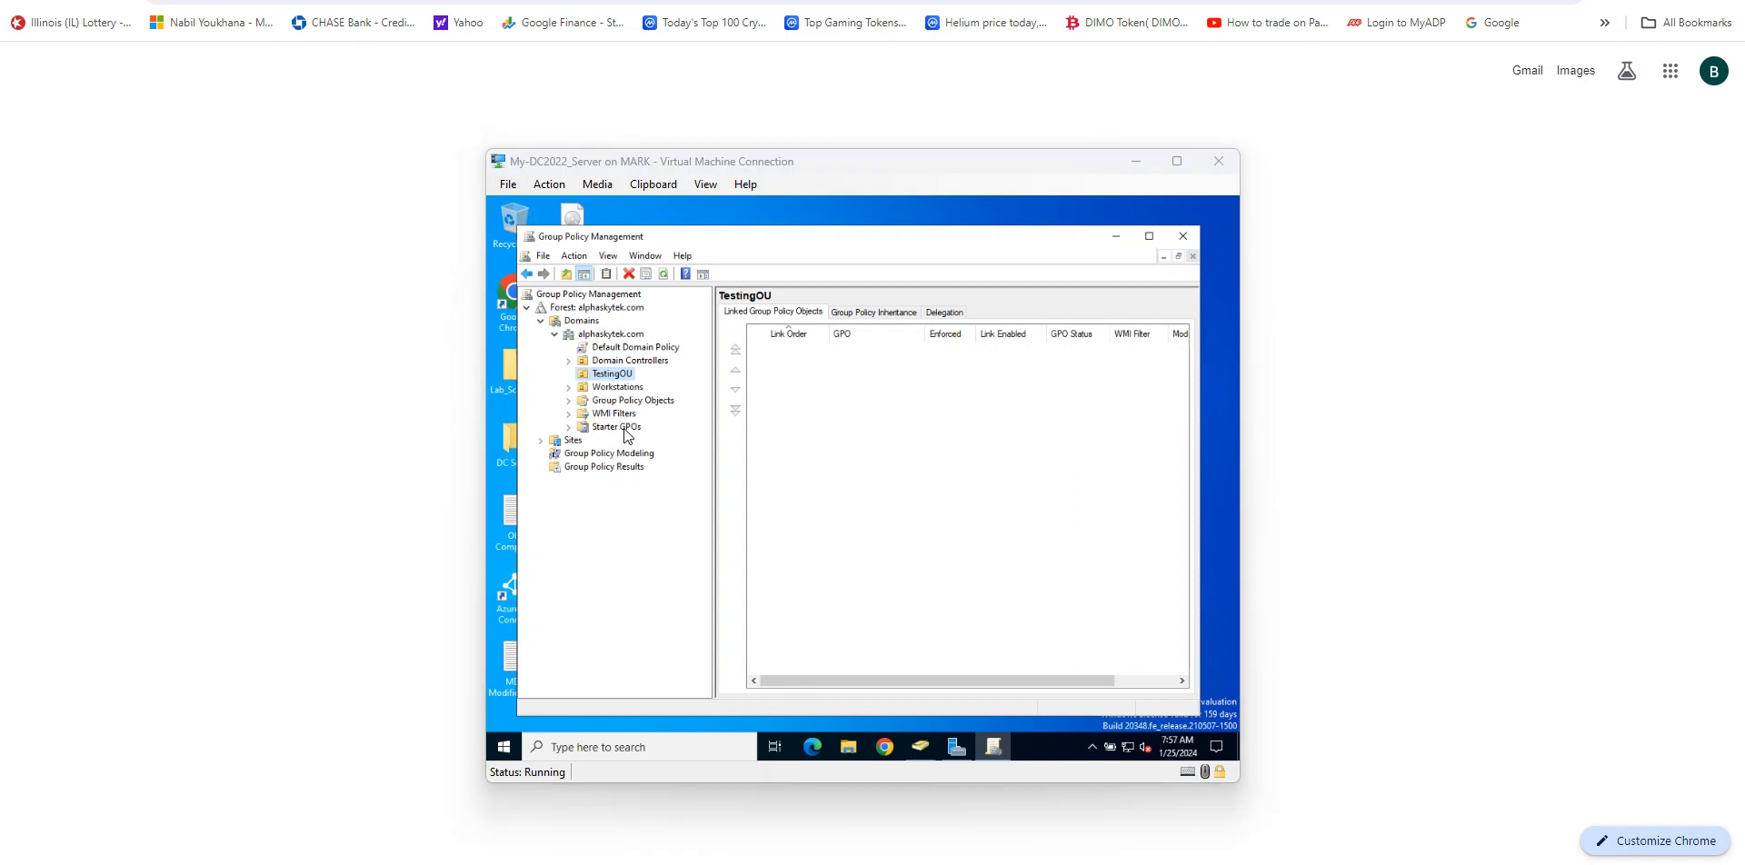
# Step: Open the Default Domain Controllers Policy and Default Domain Policy, accepting to make their SYSVOL permissions consistent
pyautogui.click(568, 400)
pyautogui.click(645, 413)
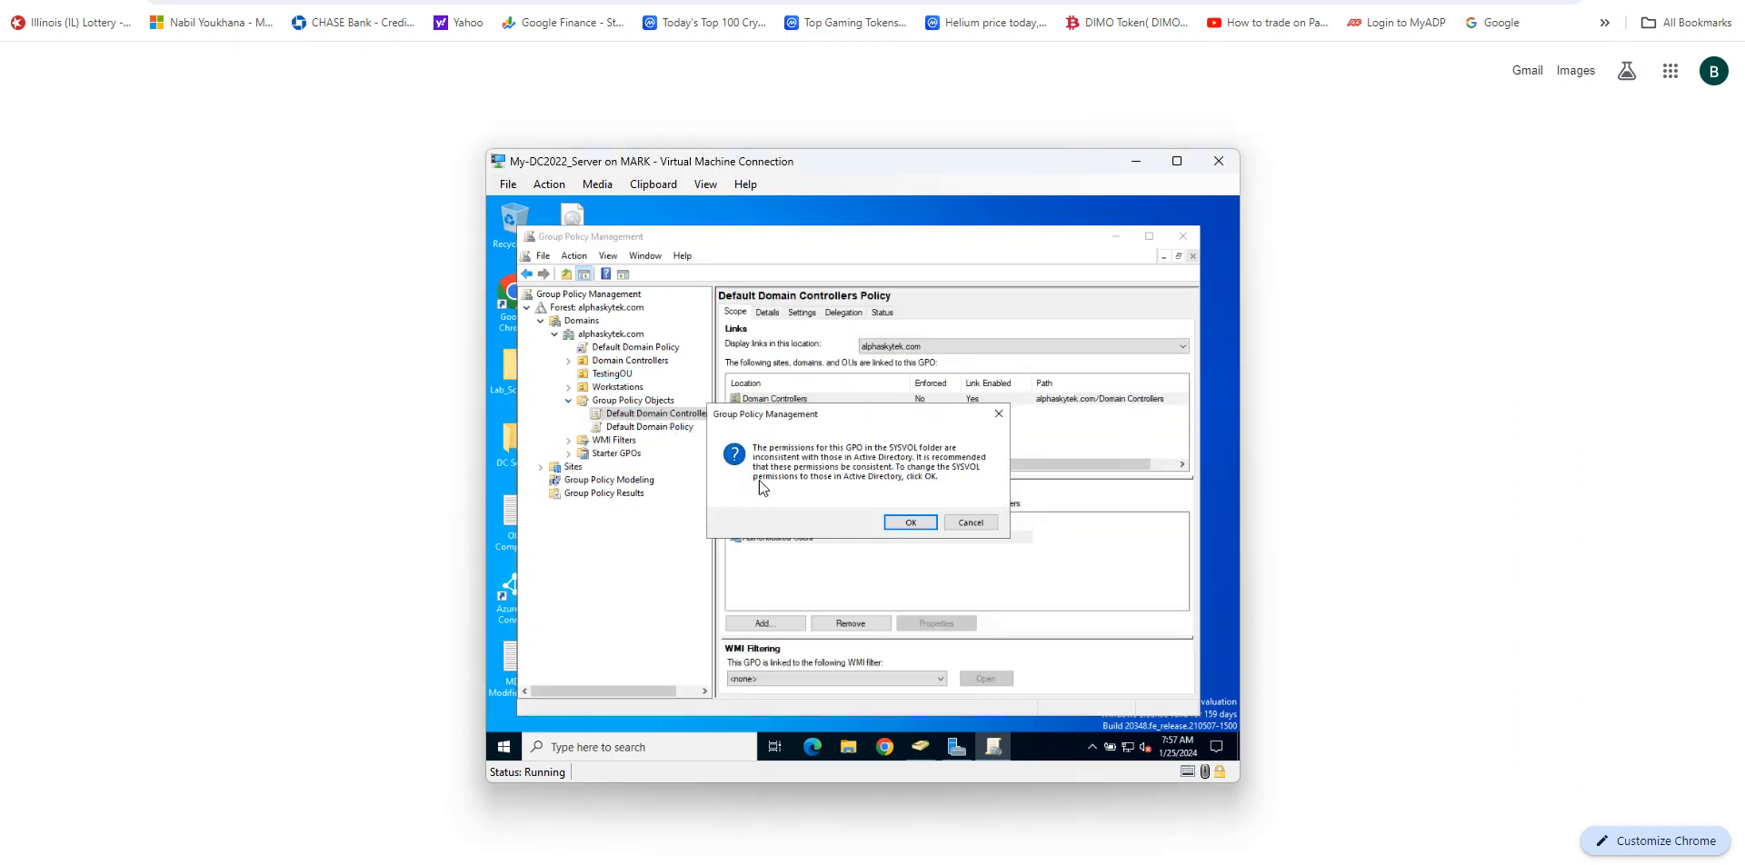
pyautogui.click(909, 524)
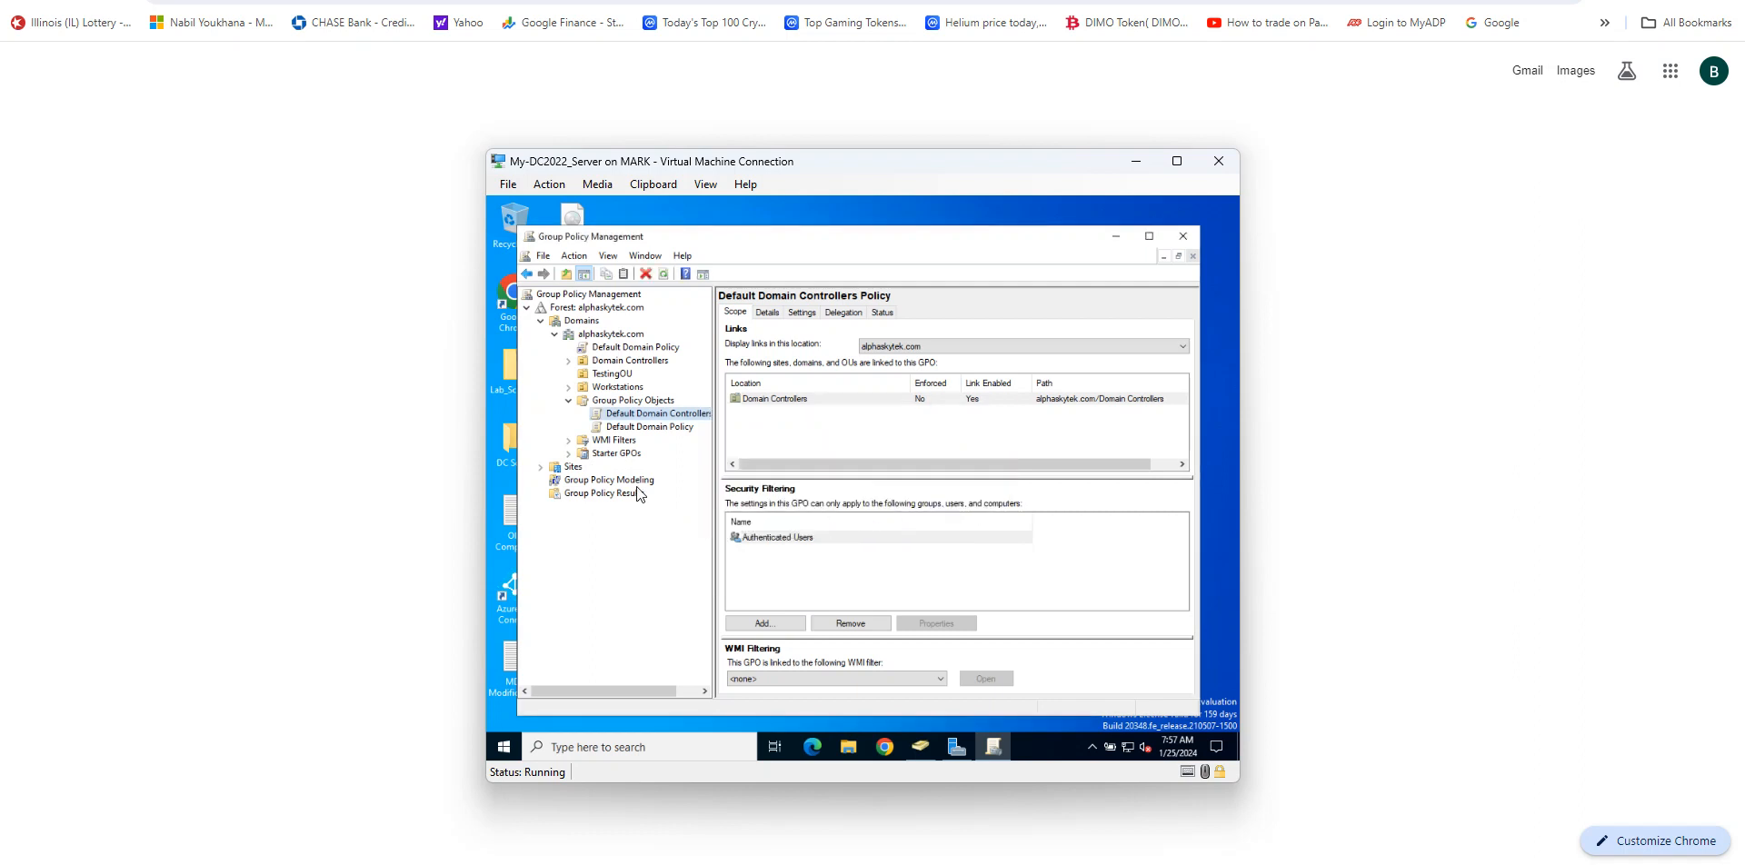
pyautogui.click(659, 427)
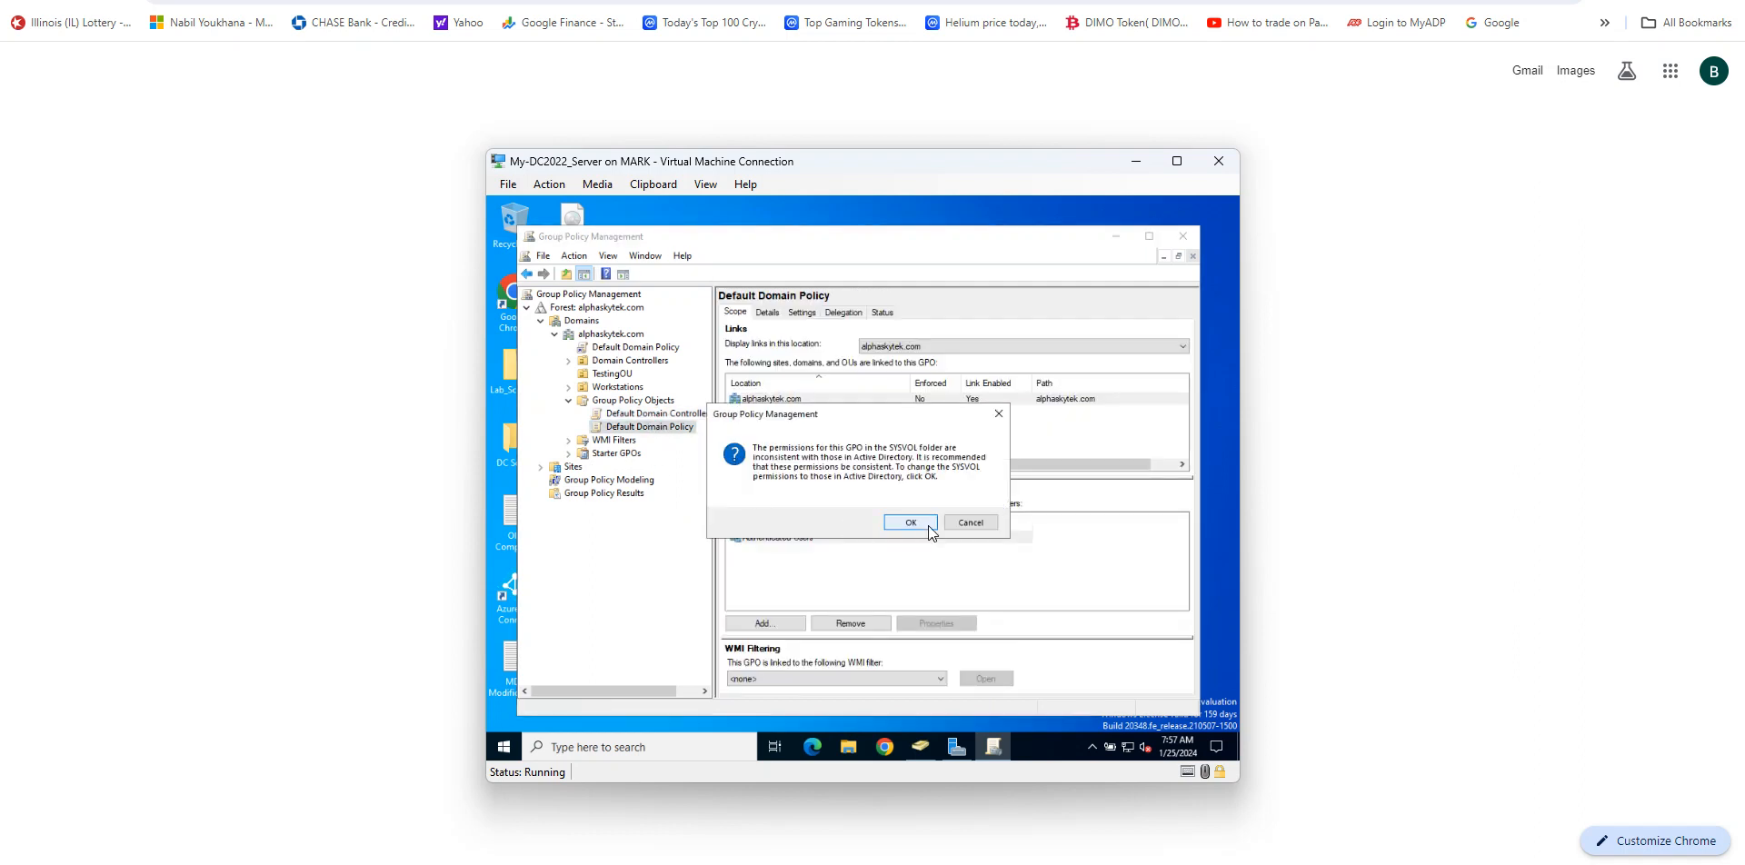
pyautogui.click(929, 525)
# Step: Create a new GPO under Group Policy Objects named Hide Drives & Block Access C & D Drives
pyautogui.click(631, 404)
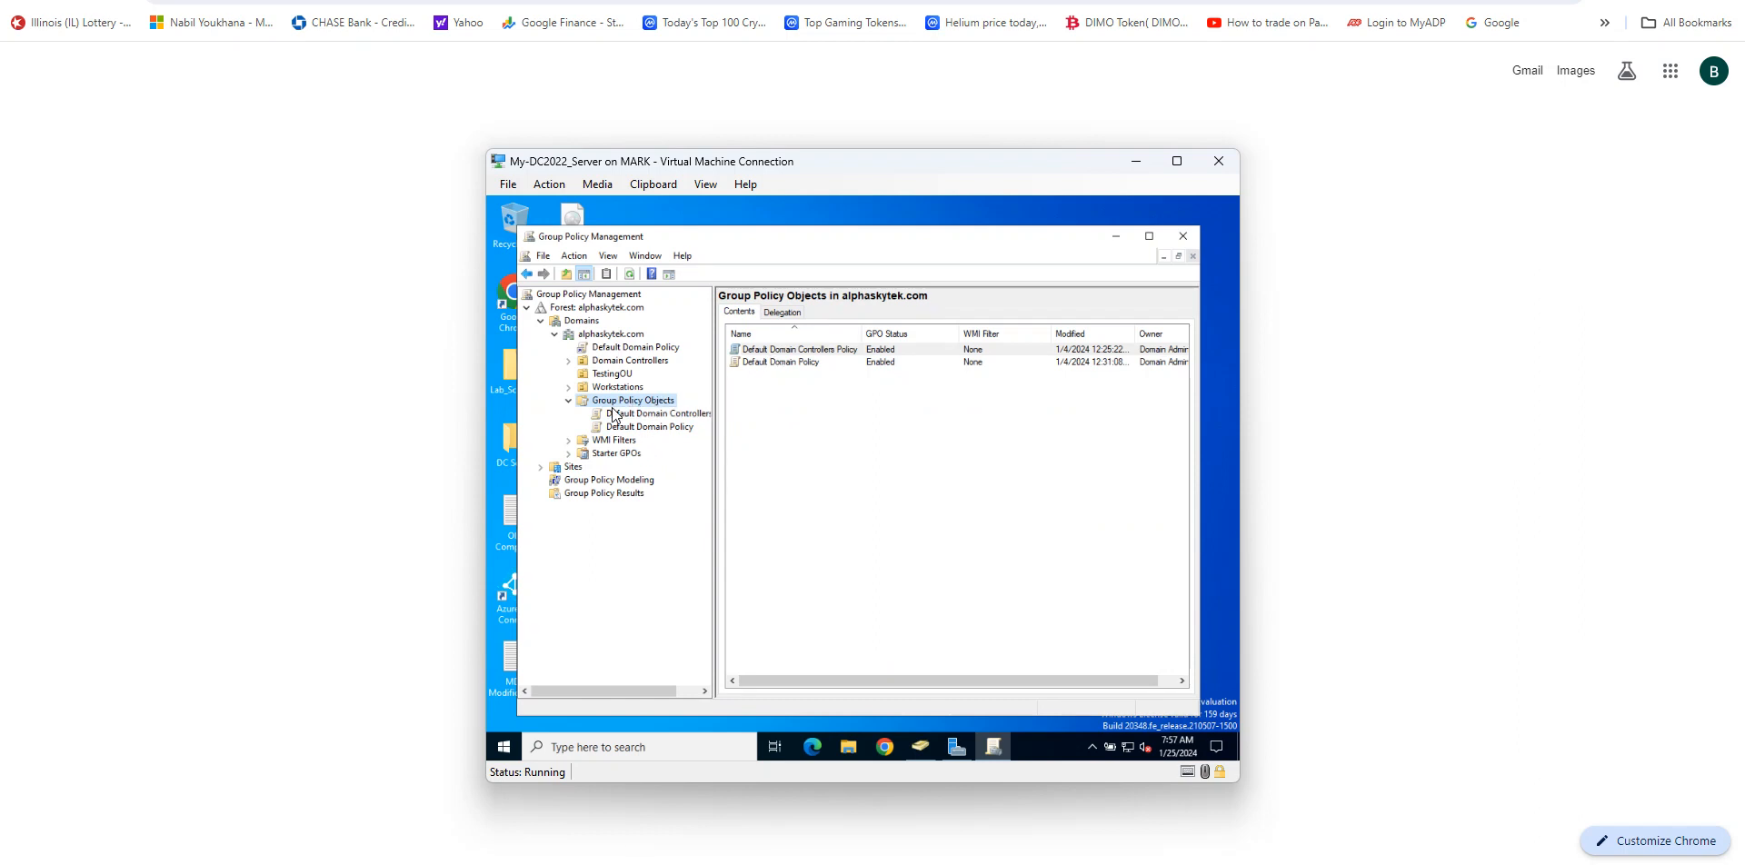
pyautogui.rightClick(630, 406)
pyautogui.click(662, 407)
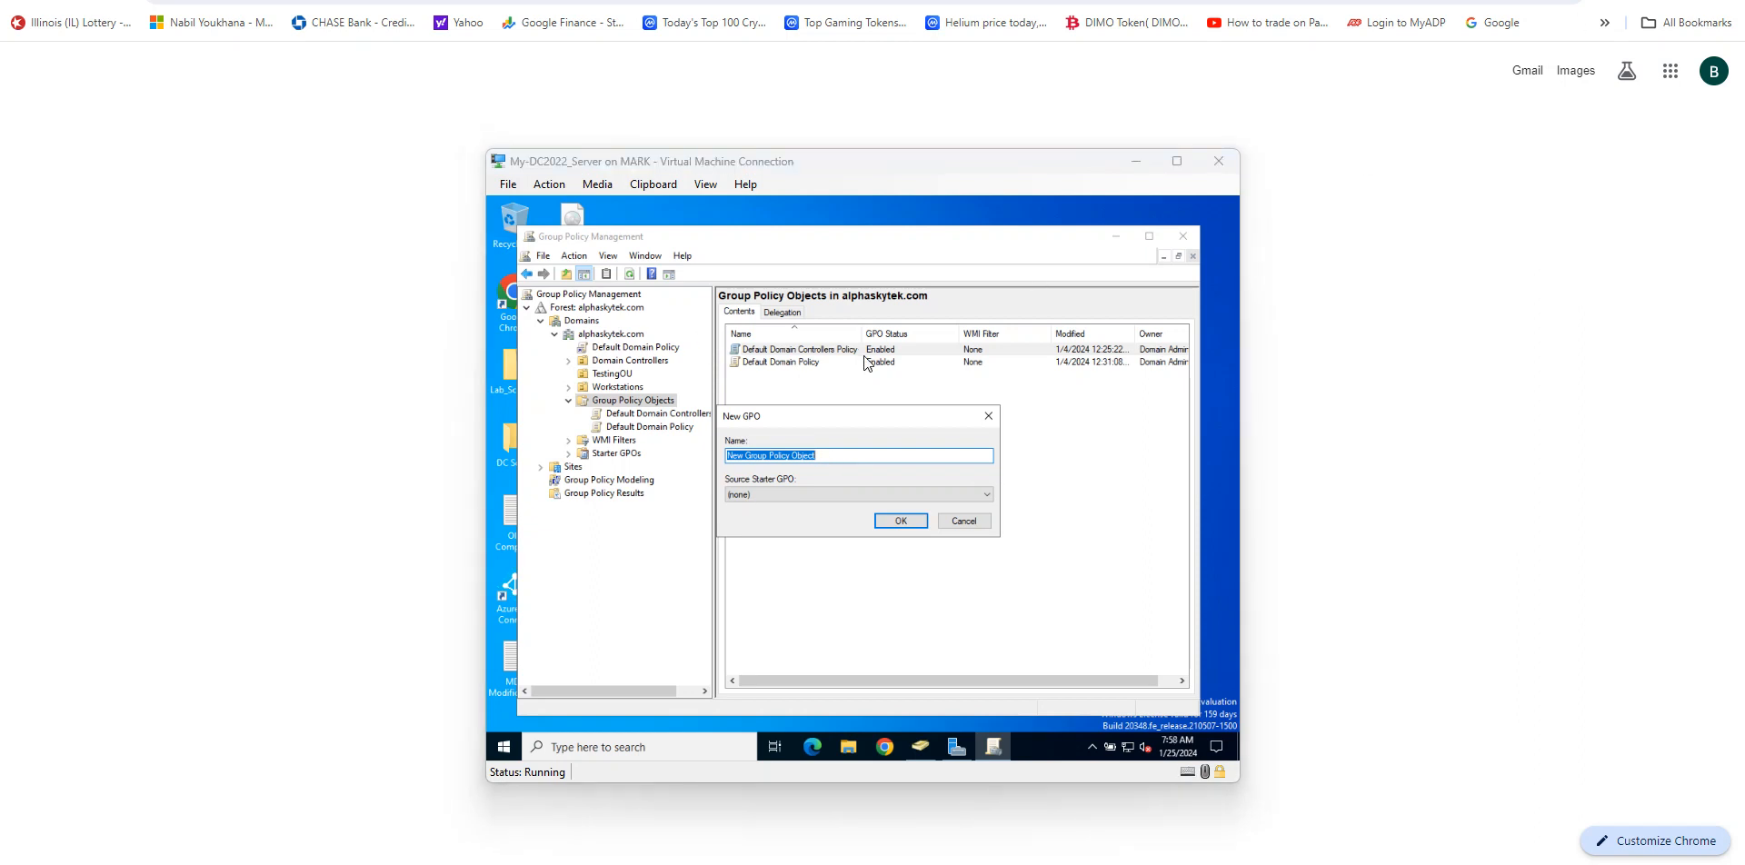
pyautogui.click(832, 455)
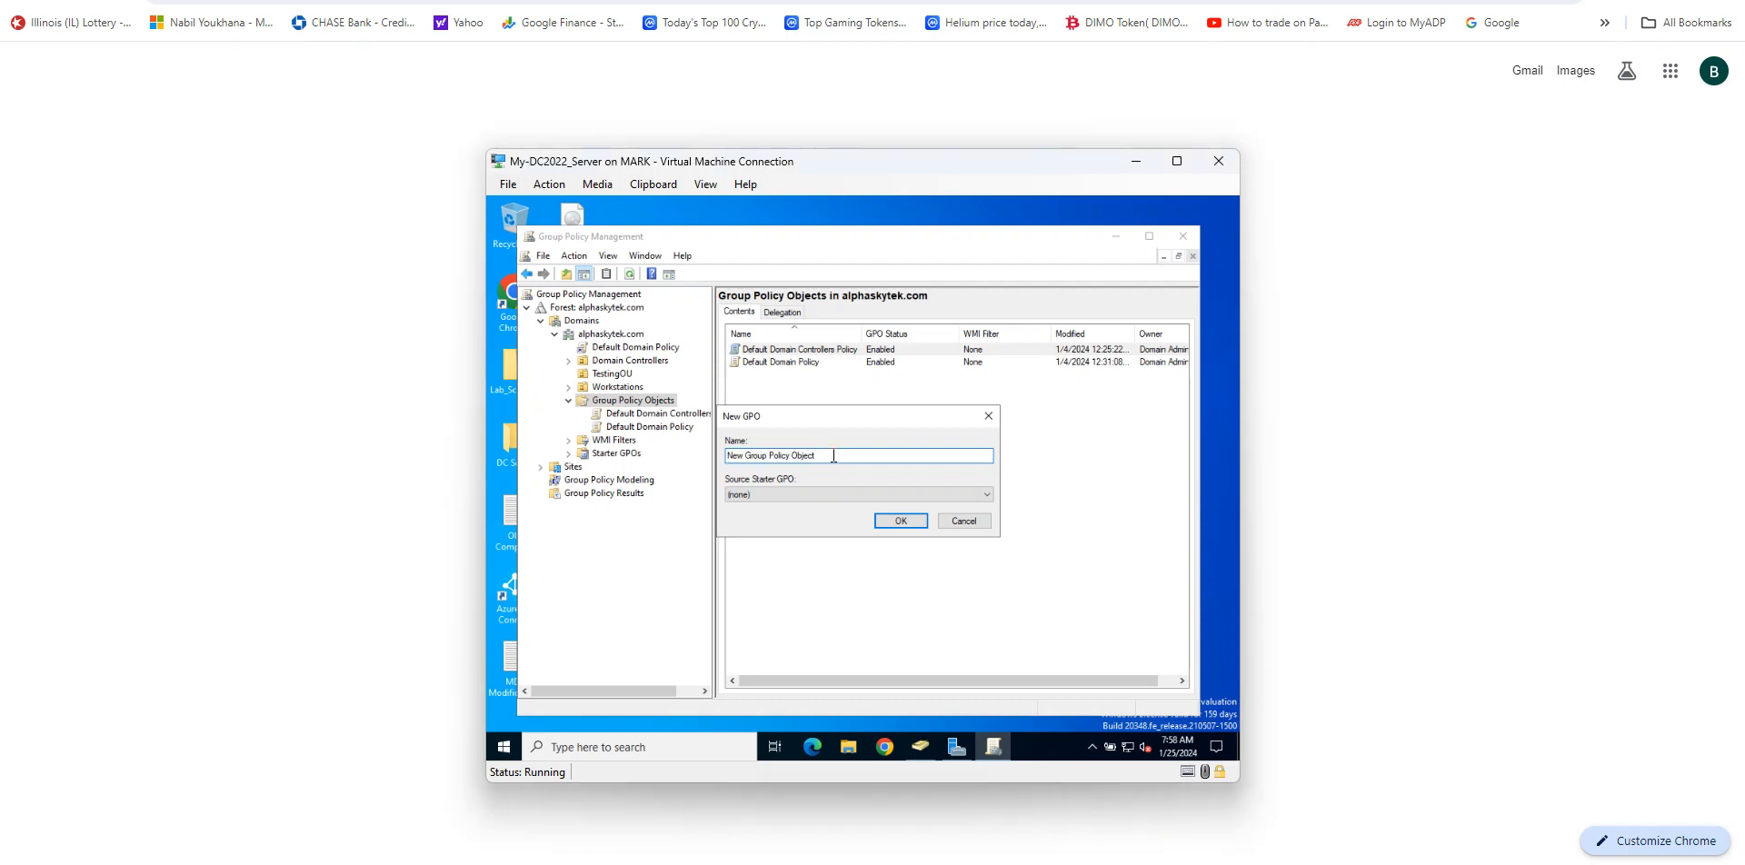
pyautogui.moveTo(832, 455); pyautogui.dragTo(727, 464)
pyautogui.write('Hide Drives & B')
pyautogui.write('lock Access C & D Drives')
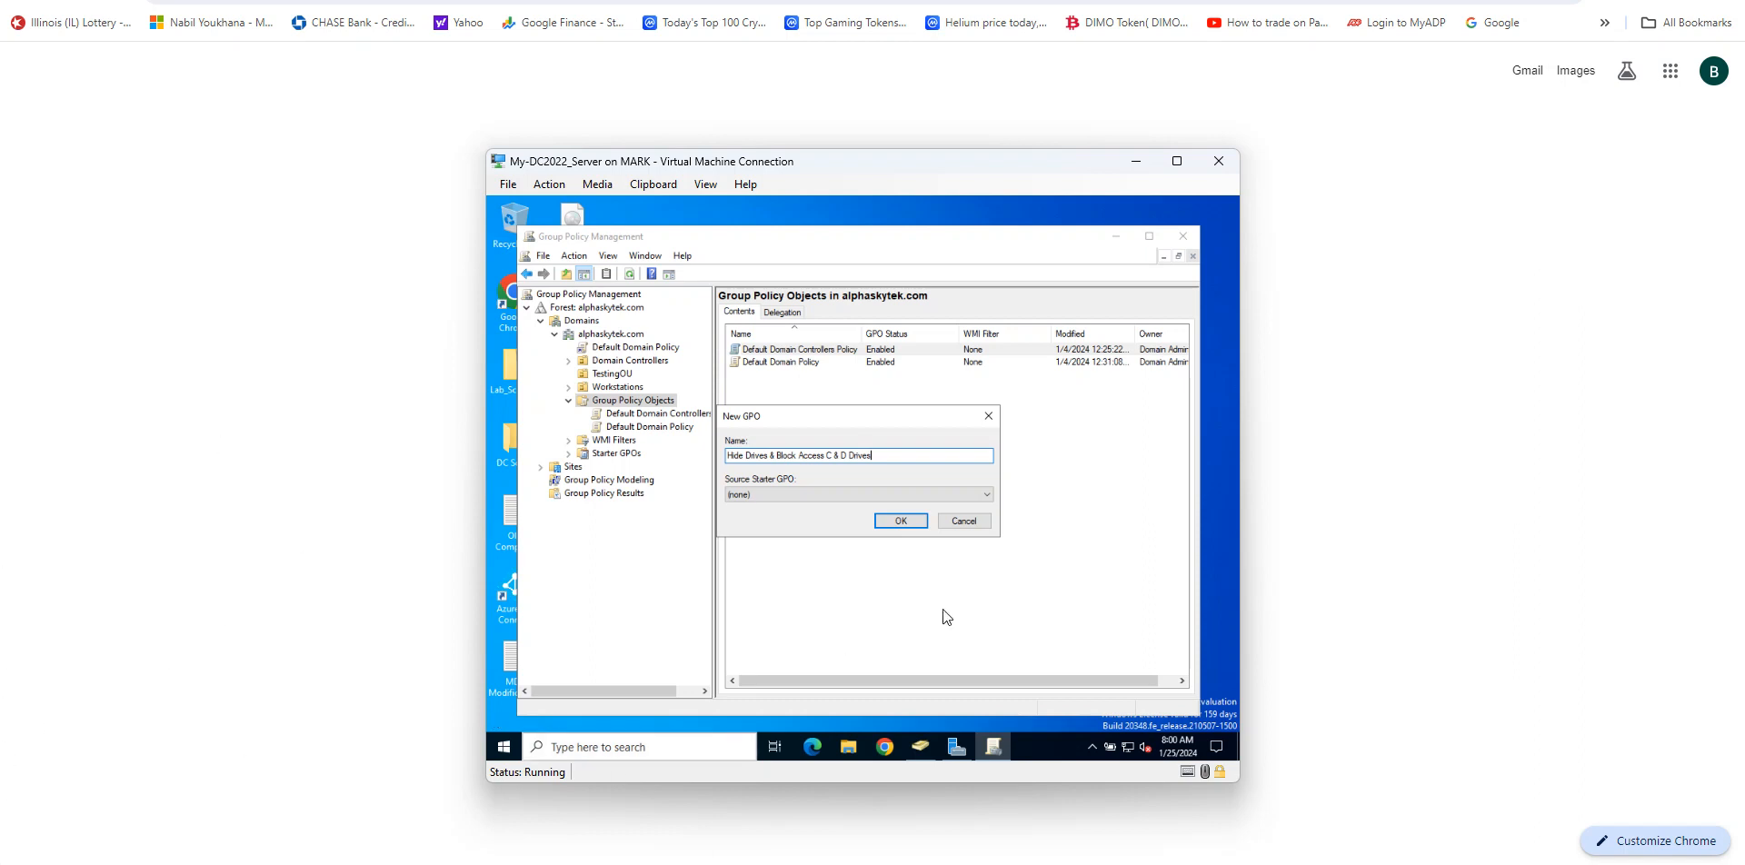
pyautogui.click(878, 524)
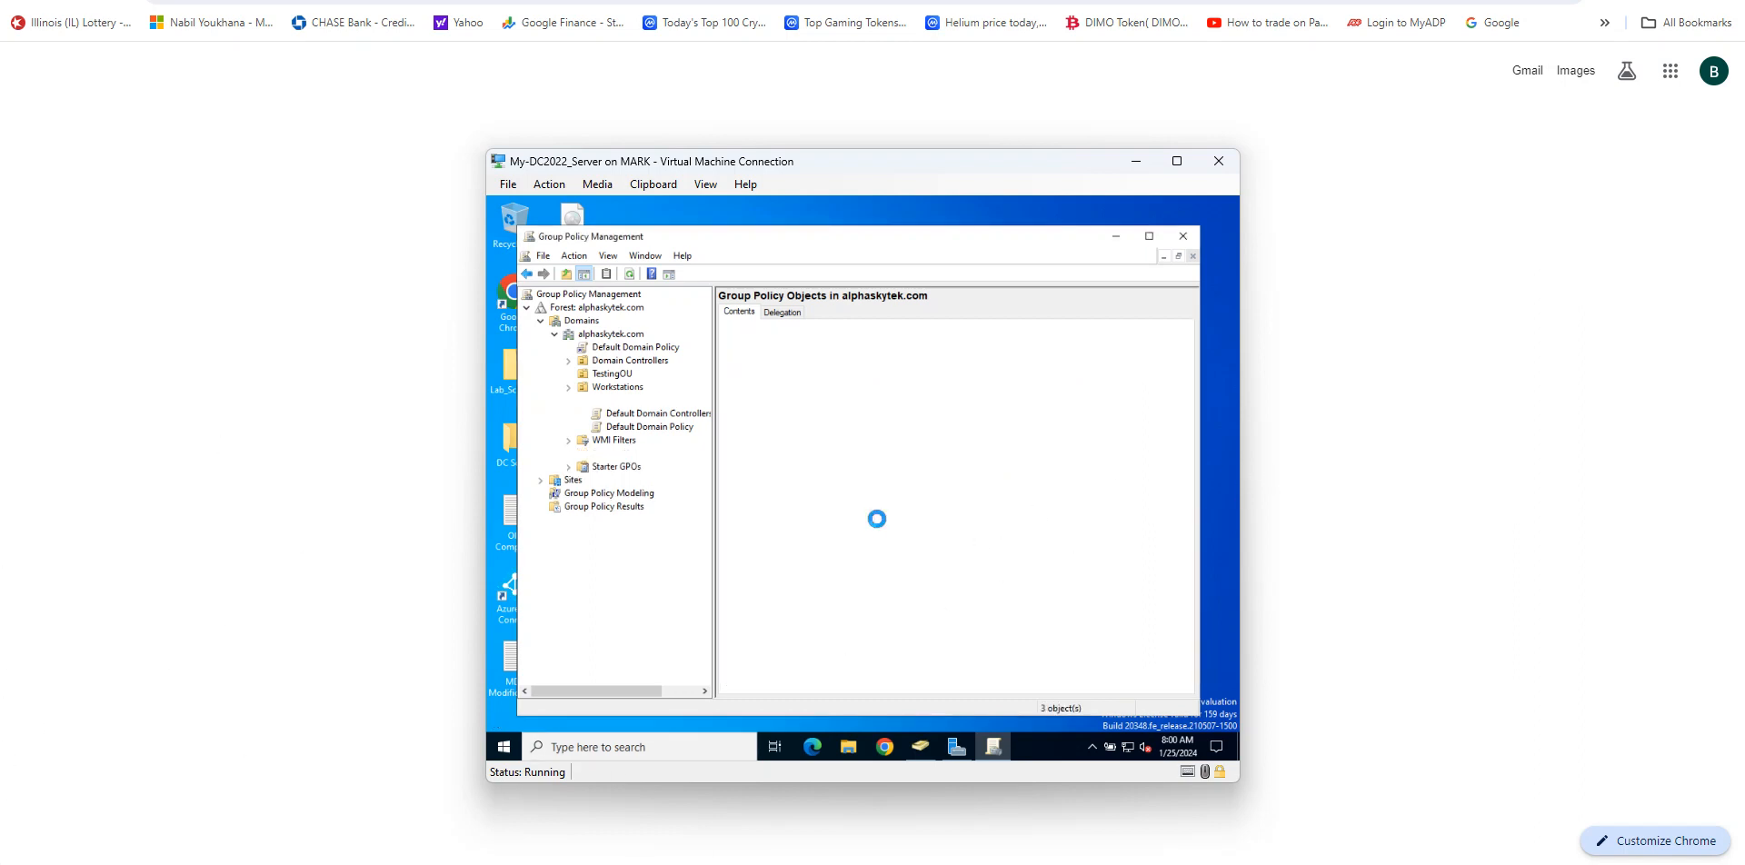
# Step: Open the Hide Drives & Block Access C & D Drives GPO for editing
pyautogui.click(778, 374)
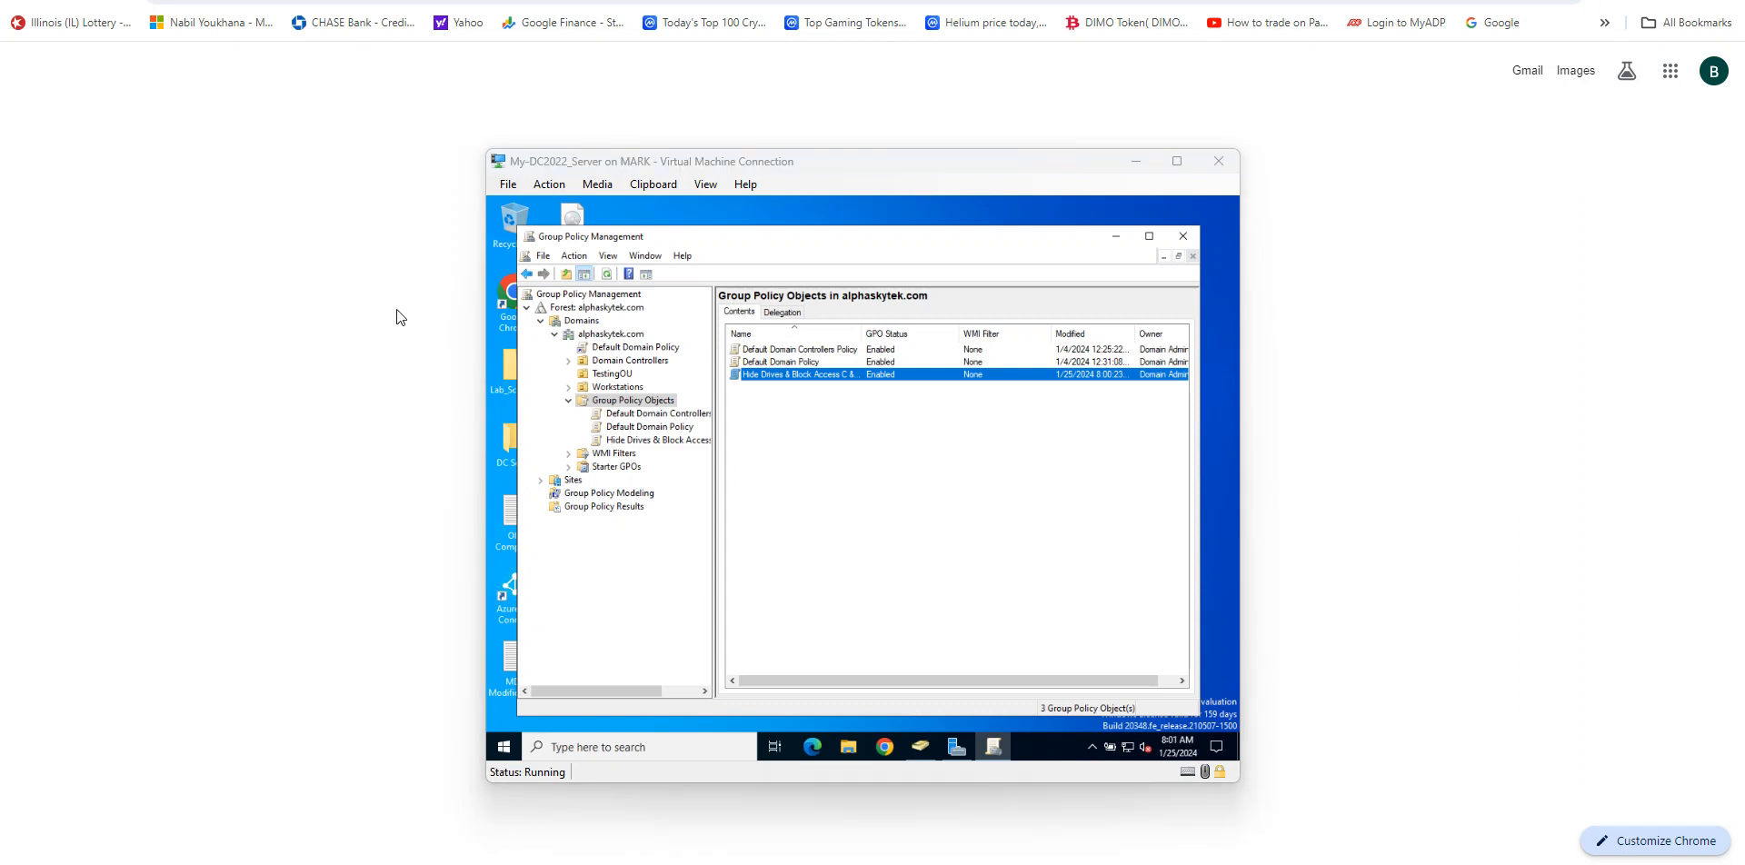
pyautogui.click(679, 449)
pyautogui.click(679, 443)
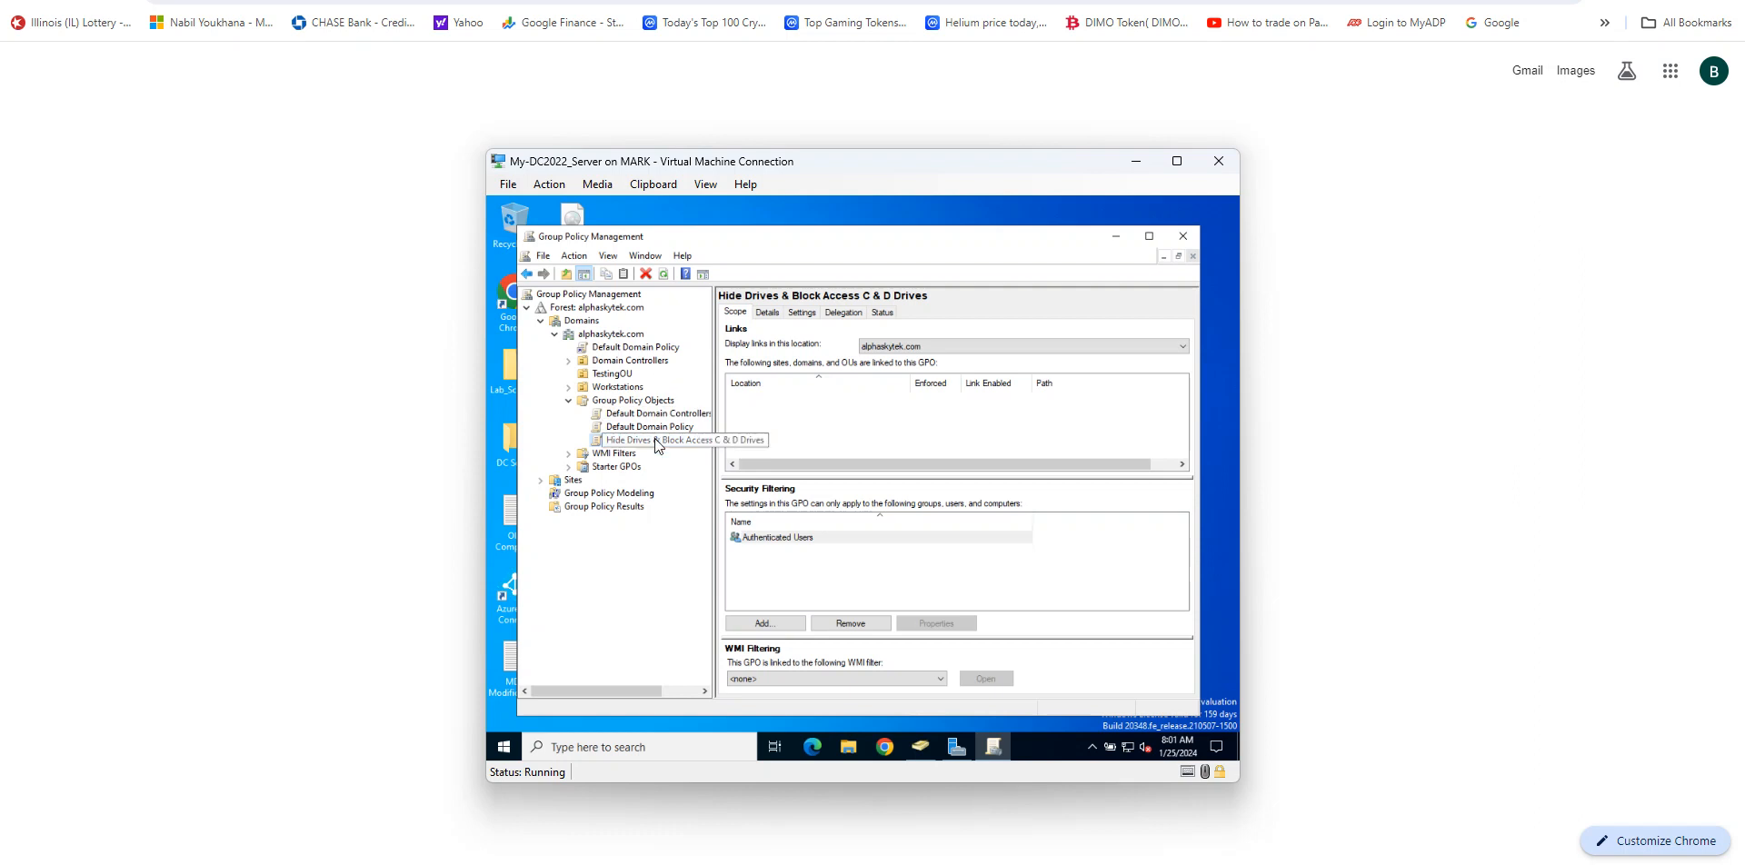
pyautogui.rightClick(647, 440)
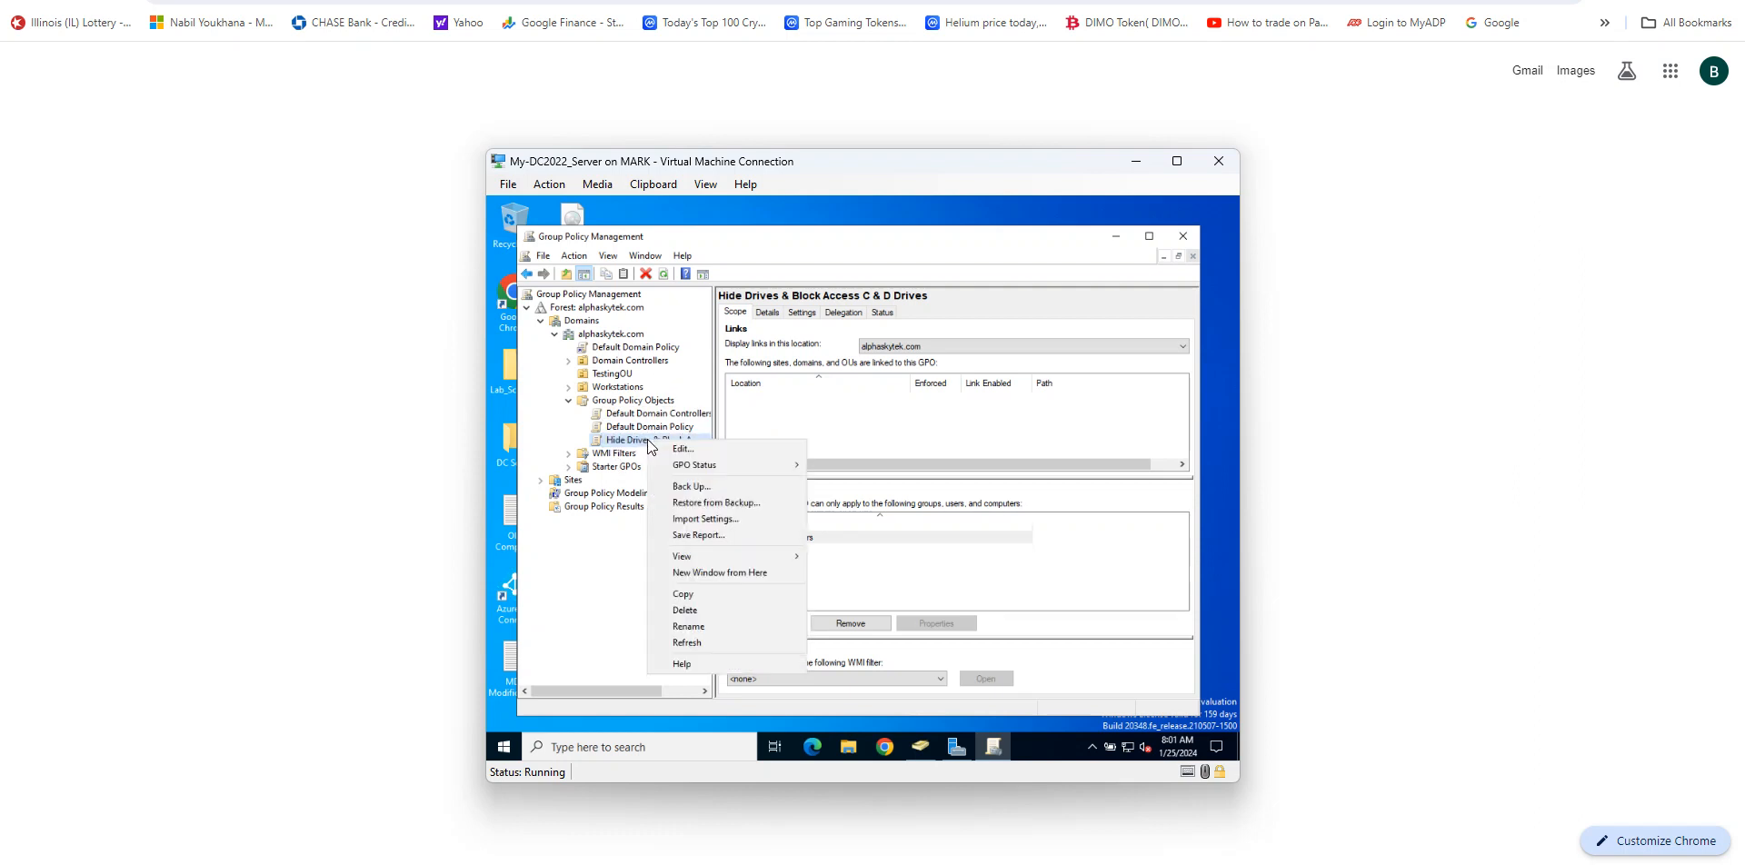
pyautogui.click(678, 448)
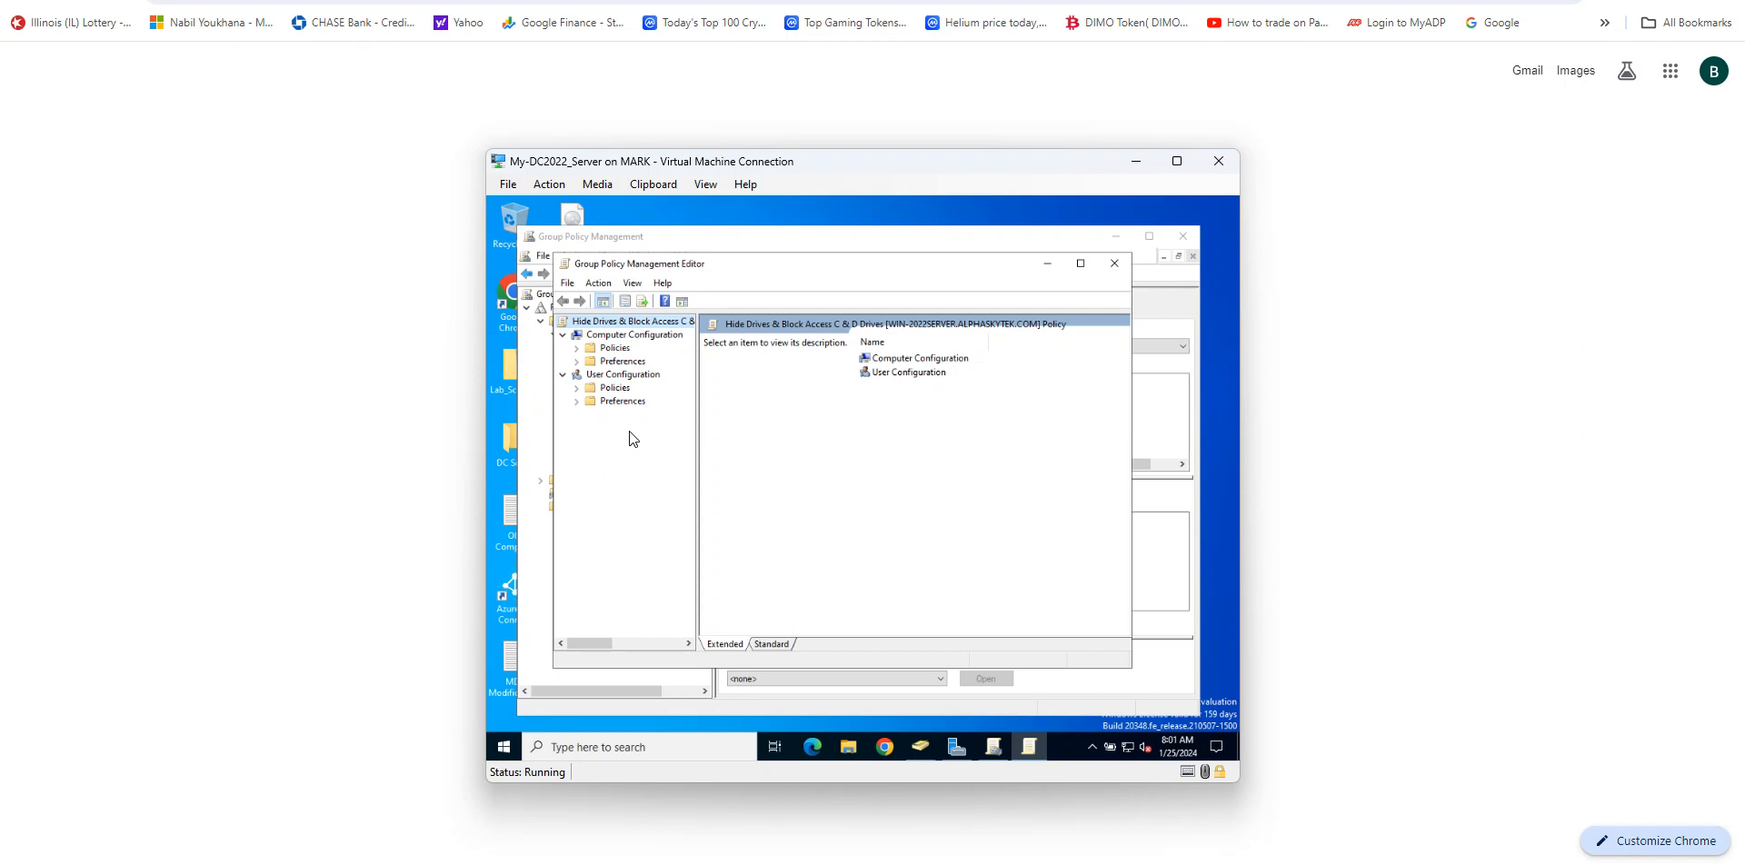
# Step: Browse to User Configuration > Policies > Administrative Templates > Windows Components > File Explorer in the GPO editor
pyautogui.click(577, 389)
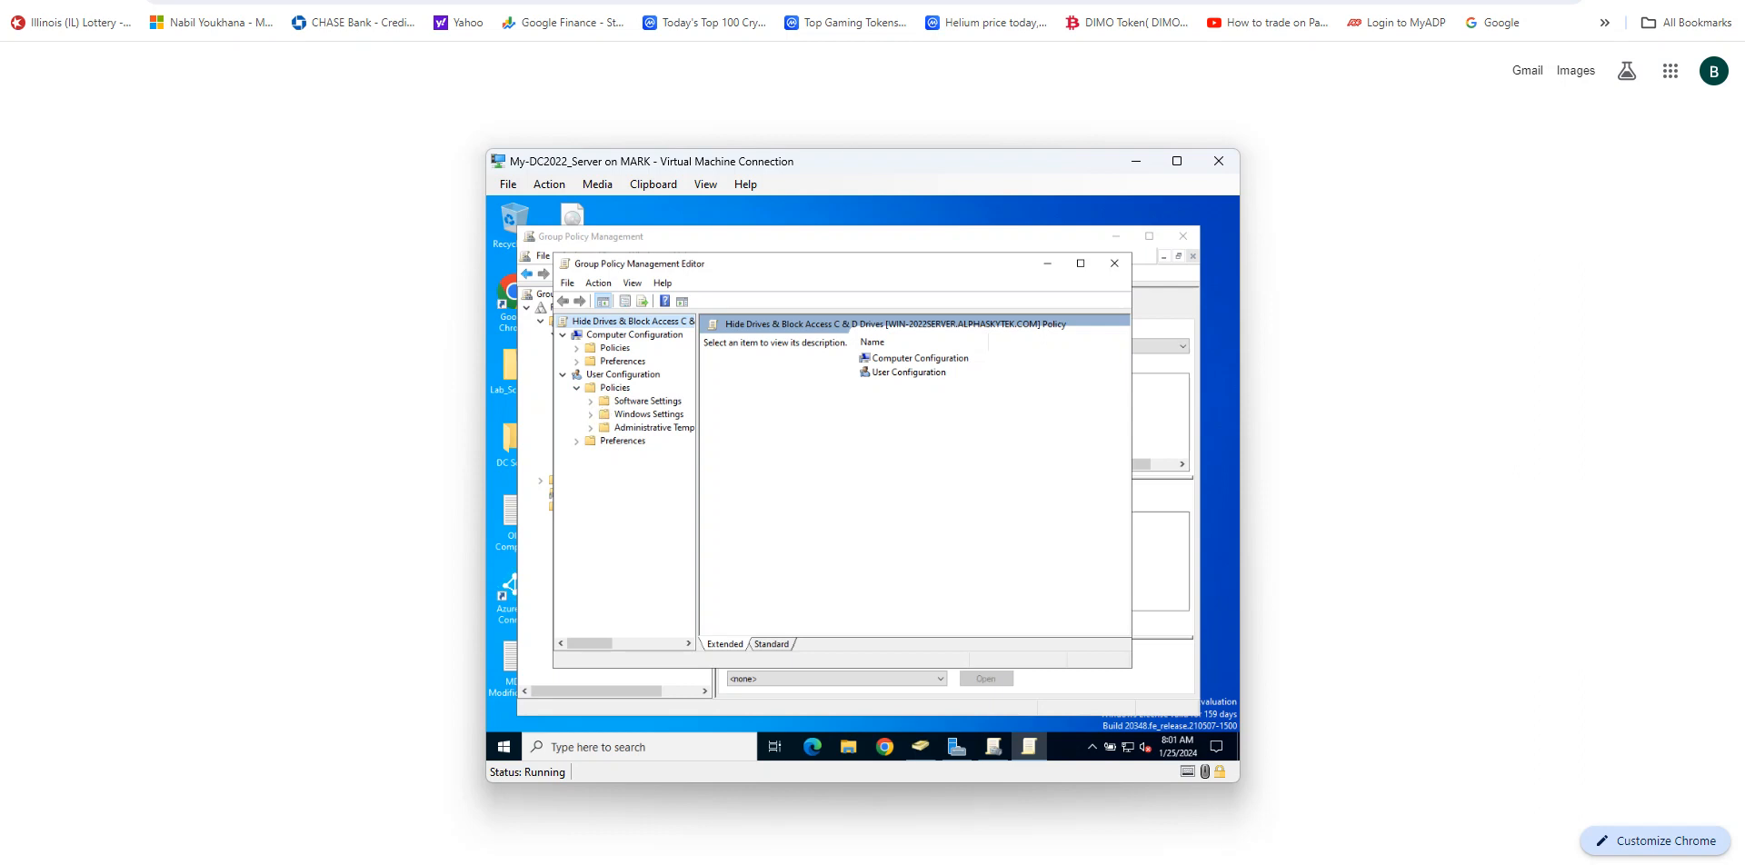
pyautogui.click(1614, 0)
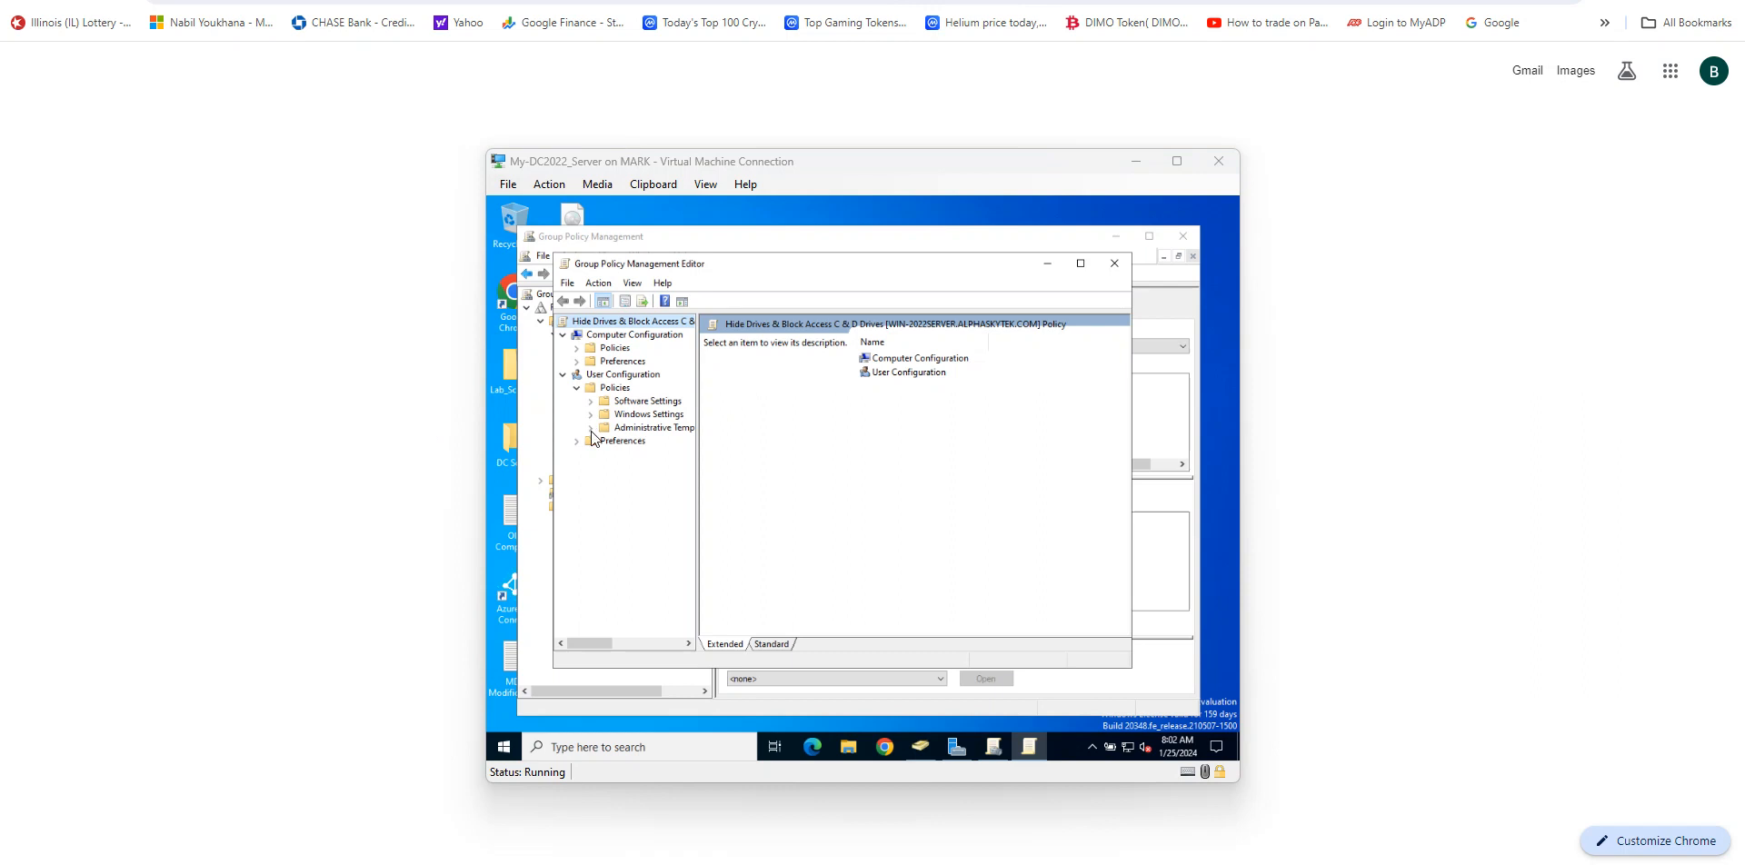
pyautogui.click(698, 385)
pyautogui.moveTo(697, 385); pyautogui.dragTo(723, 385)
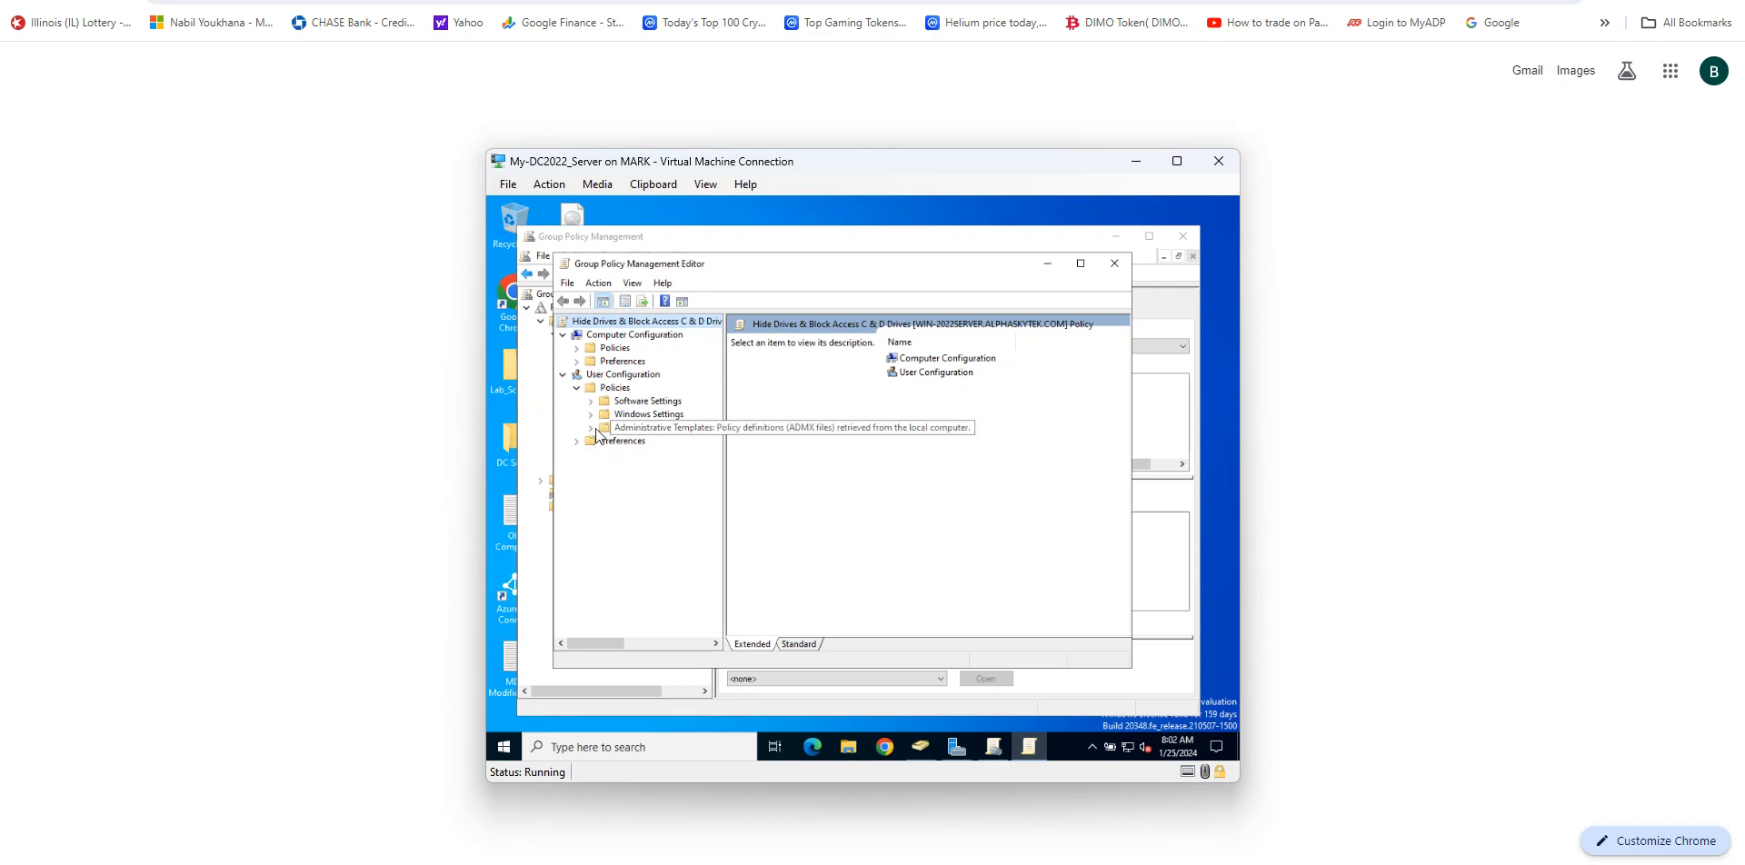
pyautogui.click(591, 429)
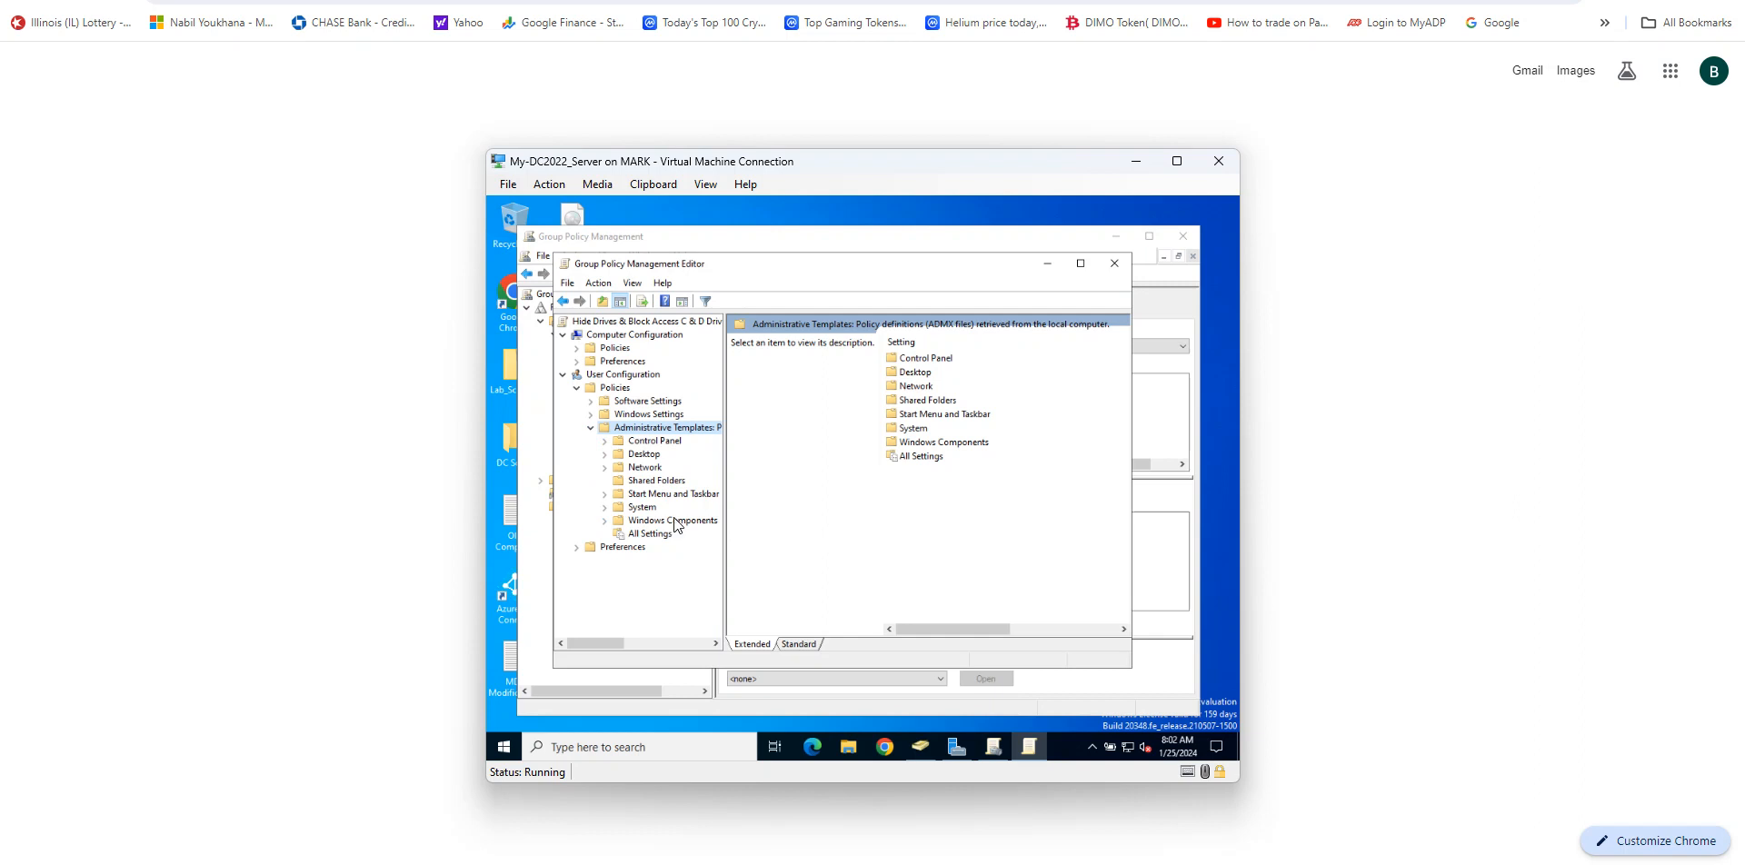
pyautogui.click(605, 521)
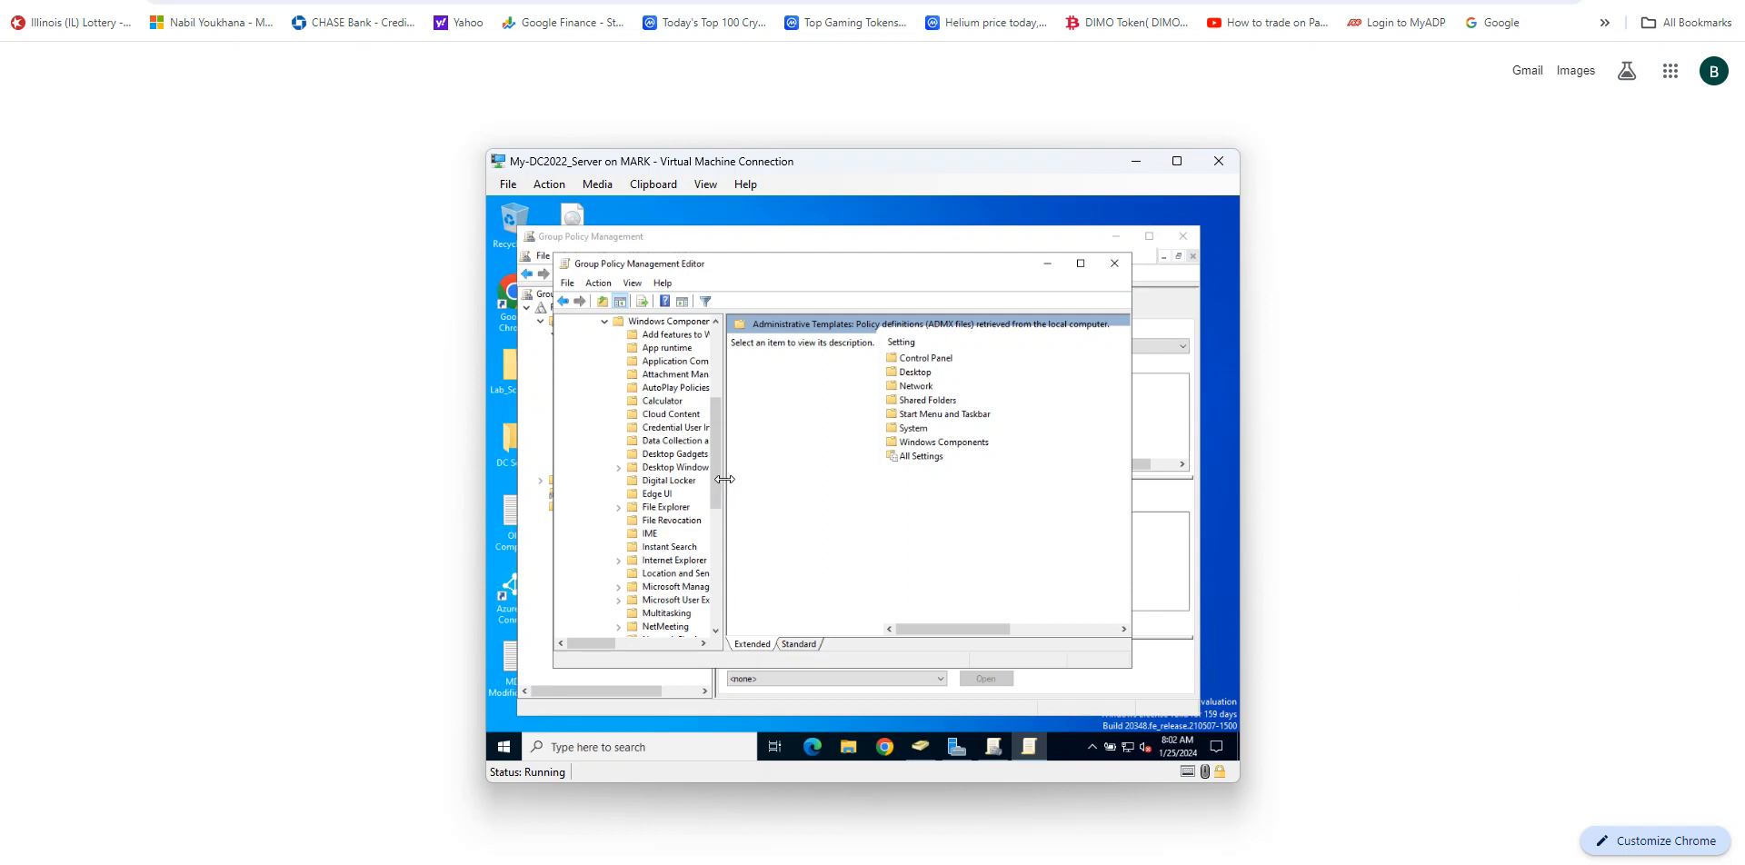
pyautogui.moveTo(724, 478); pyautogui.dragTo(769, 478)
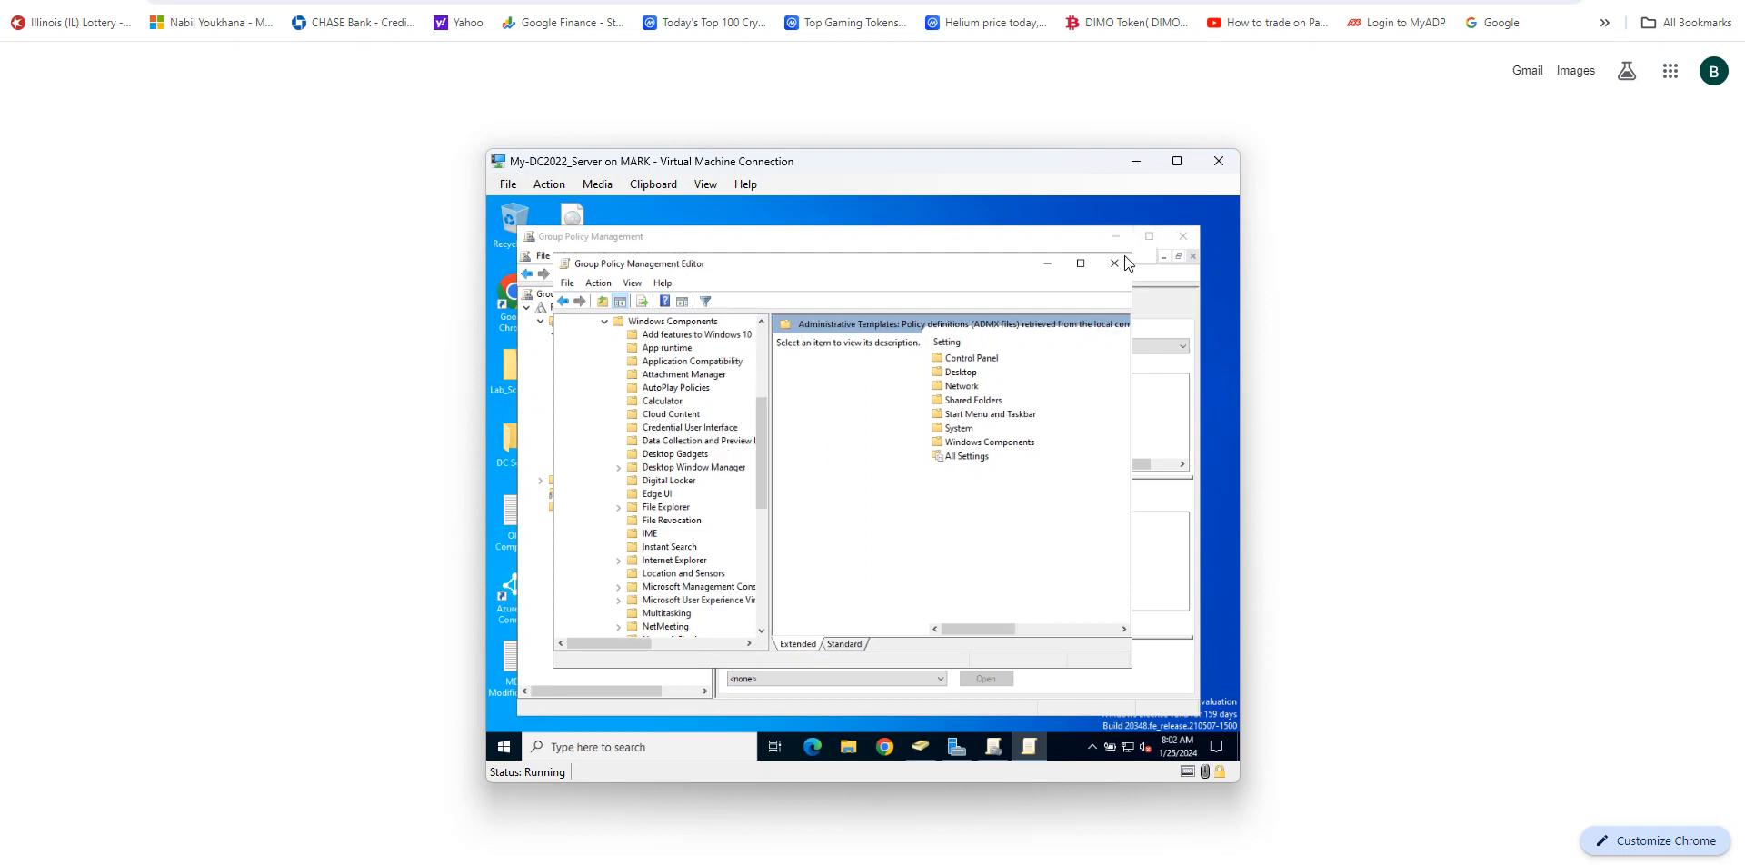
pyautogui.moveTo(1131, 254); pyautogui.dragTo(1187, 218)
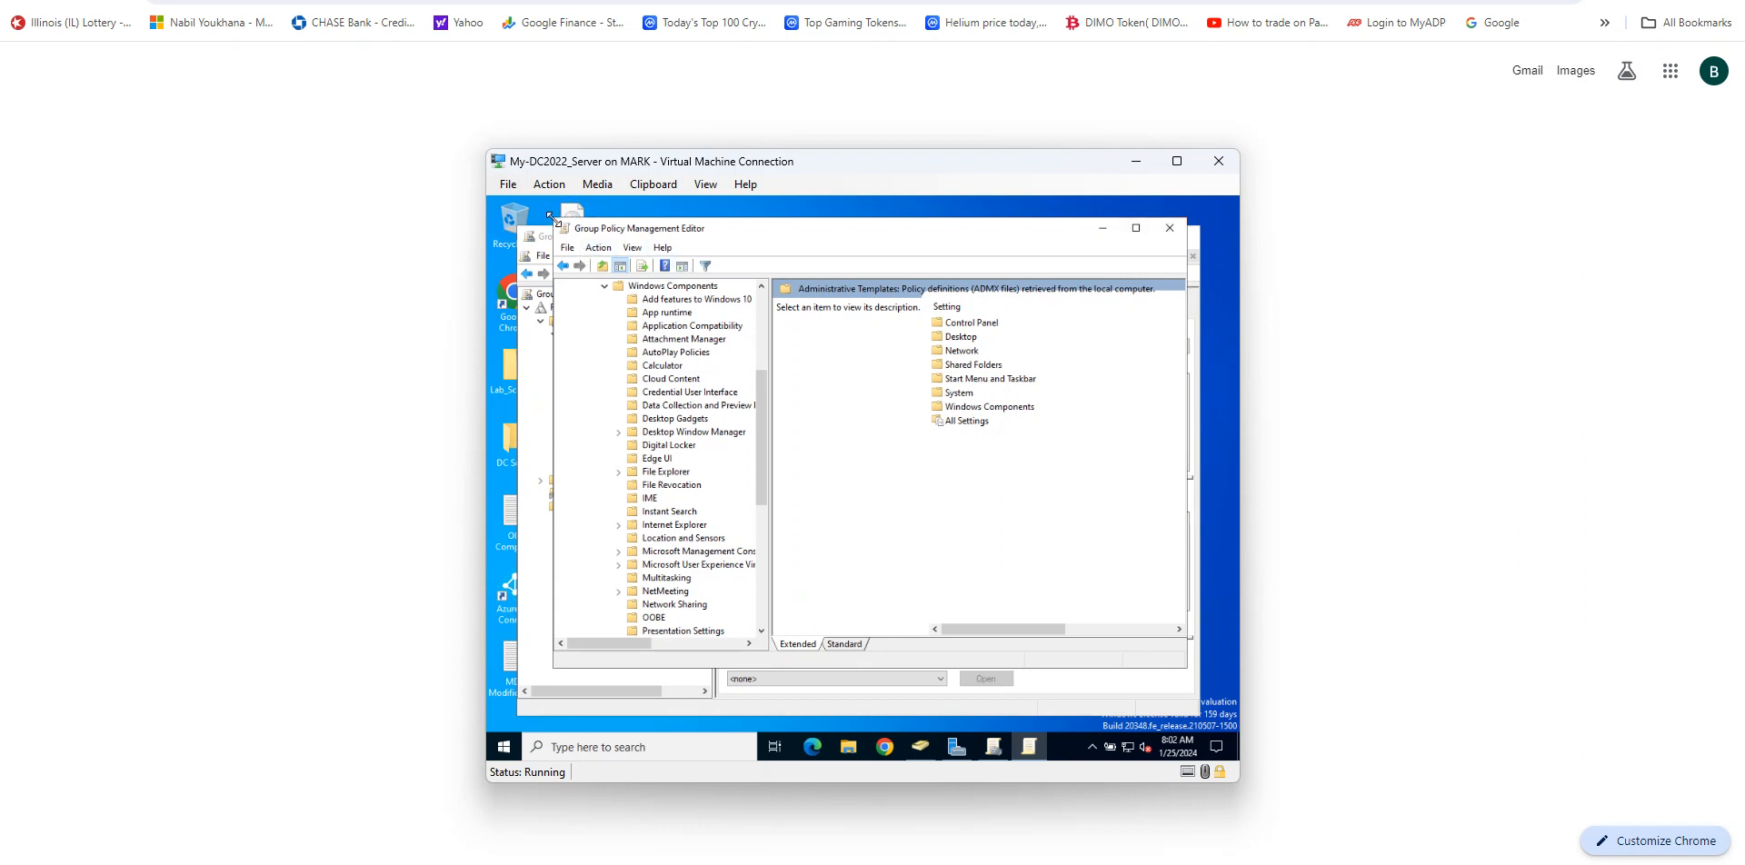
pyautogui.moveTo(554, 219); pyautogui.dragTo(521, 227)
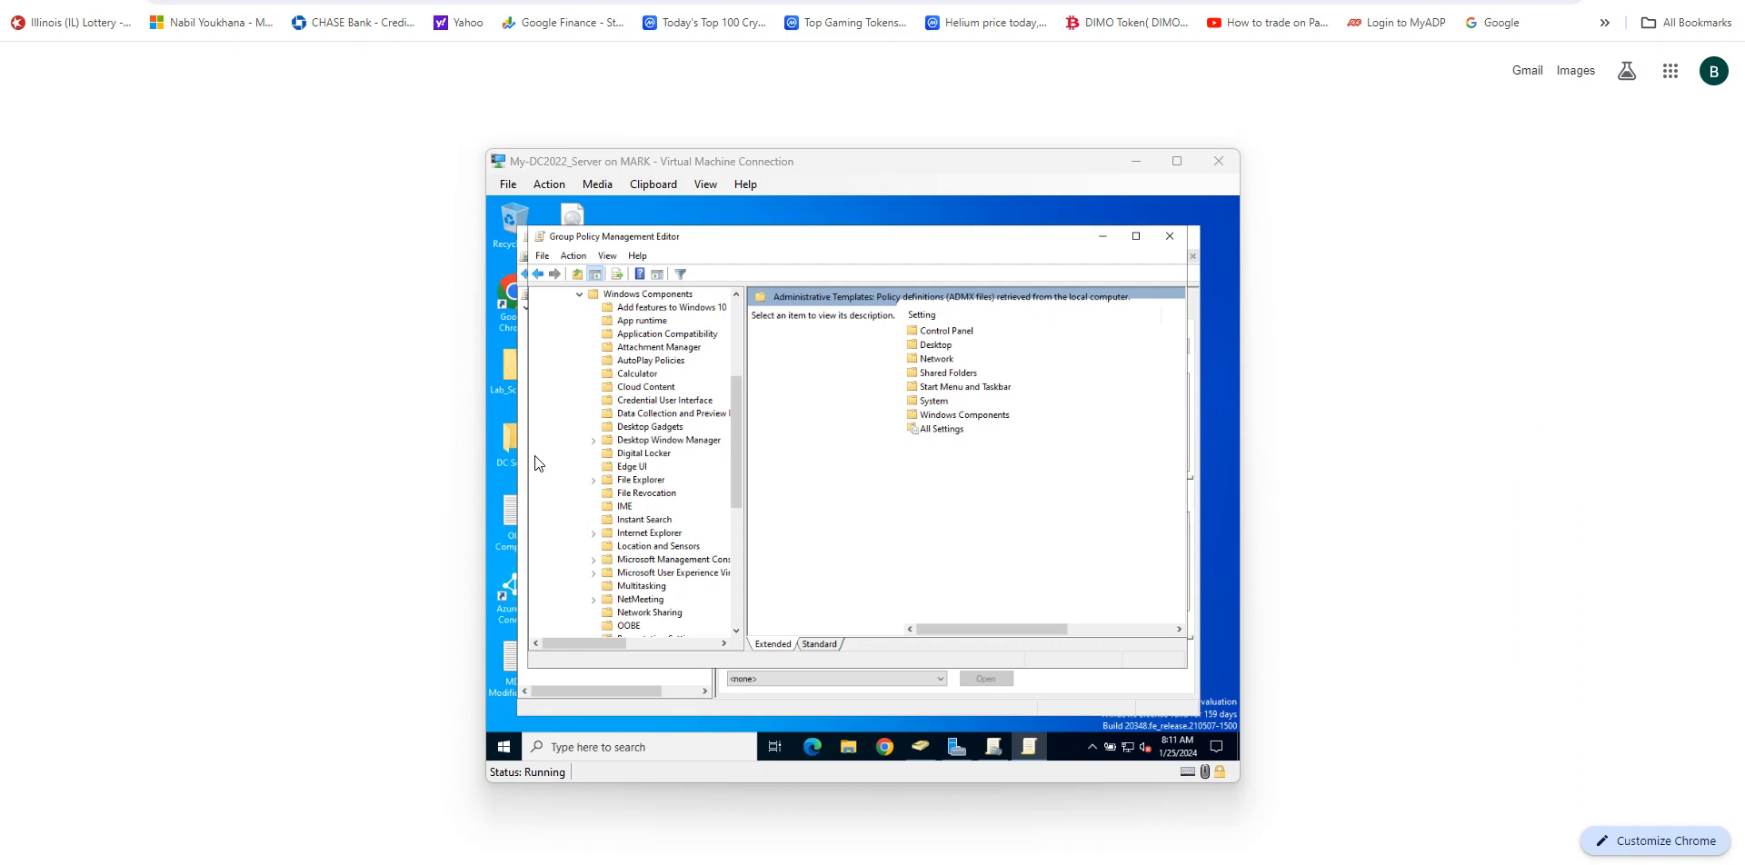
pyautogui.click(636, 481)
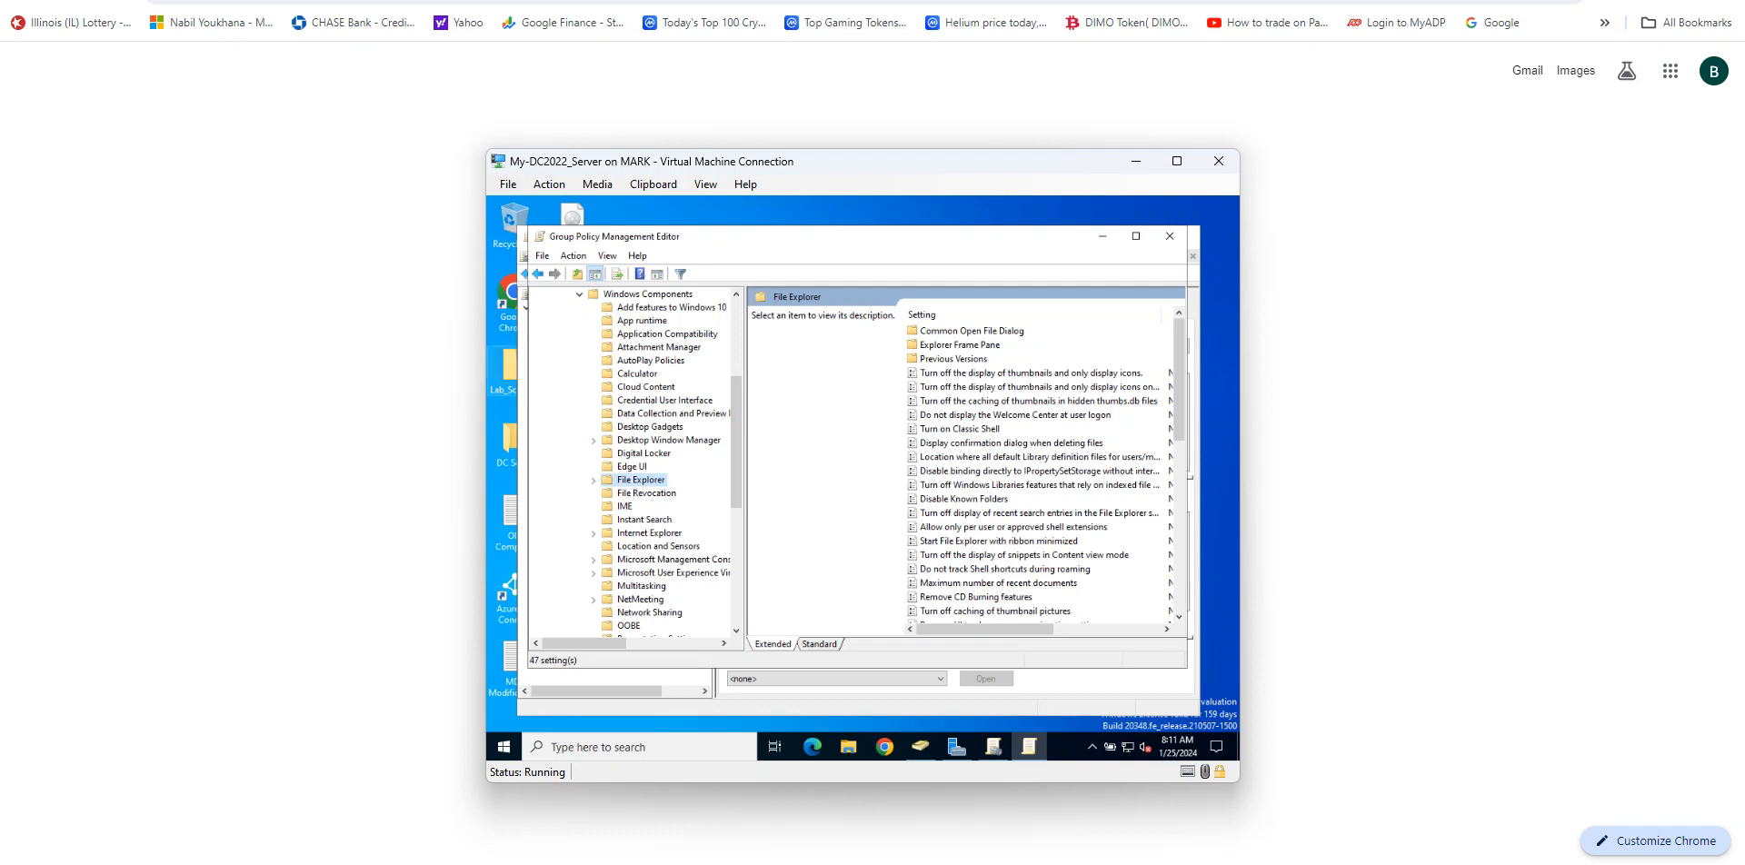
# Step: Enable the Hide these specified drives in My Computer policy with the Restrict A, B, C and D drives only option
pyautogui.click(1000, 489)
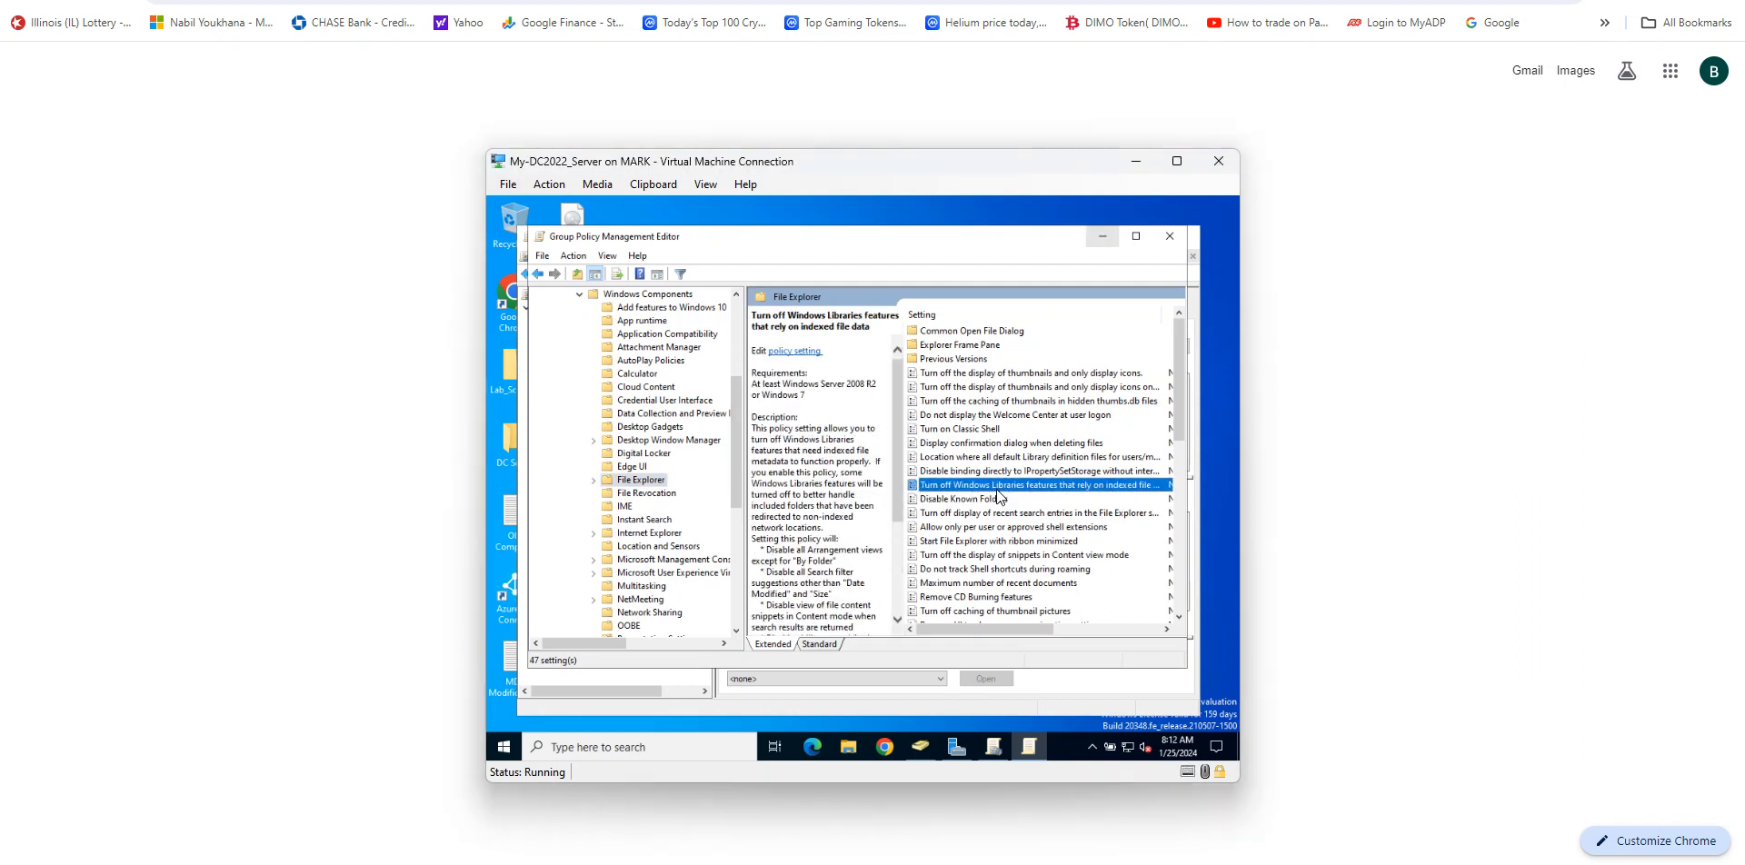
pyautogui.scroll(-2, 982, 513)
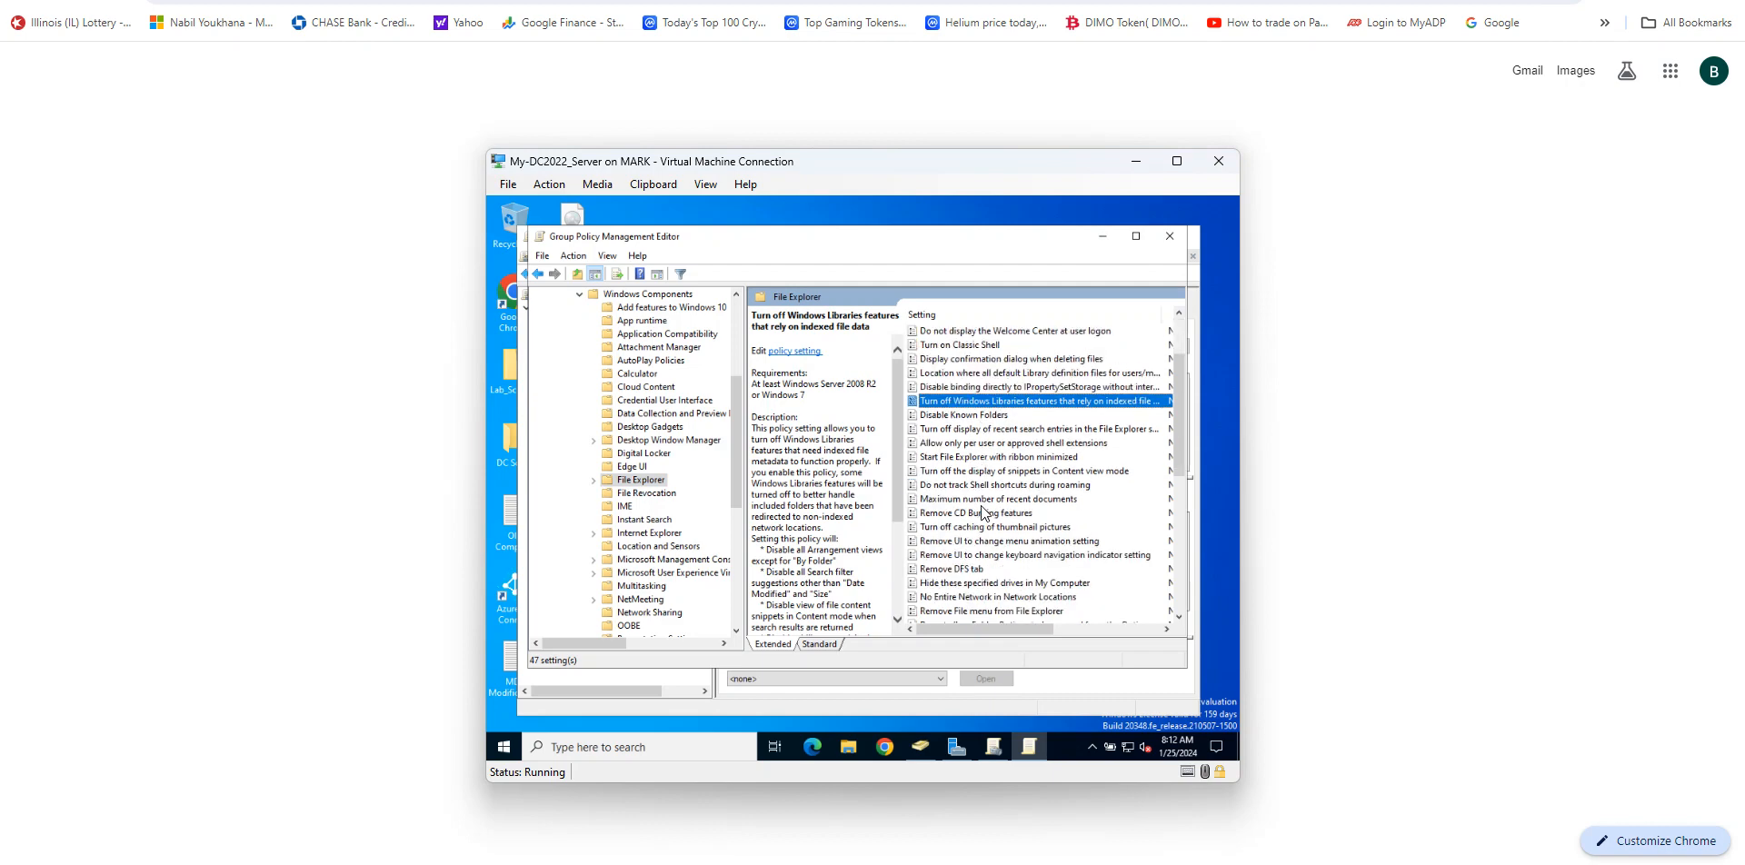
pyautogui.scroll(1, 982, 514)
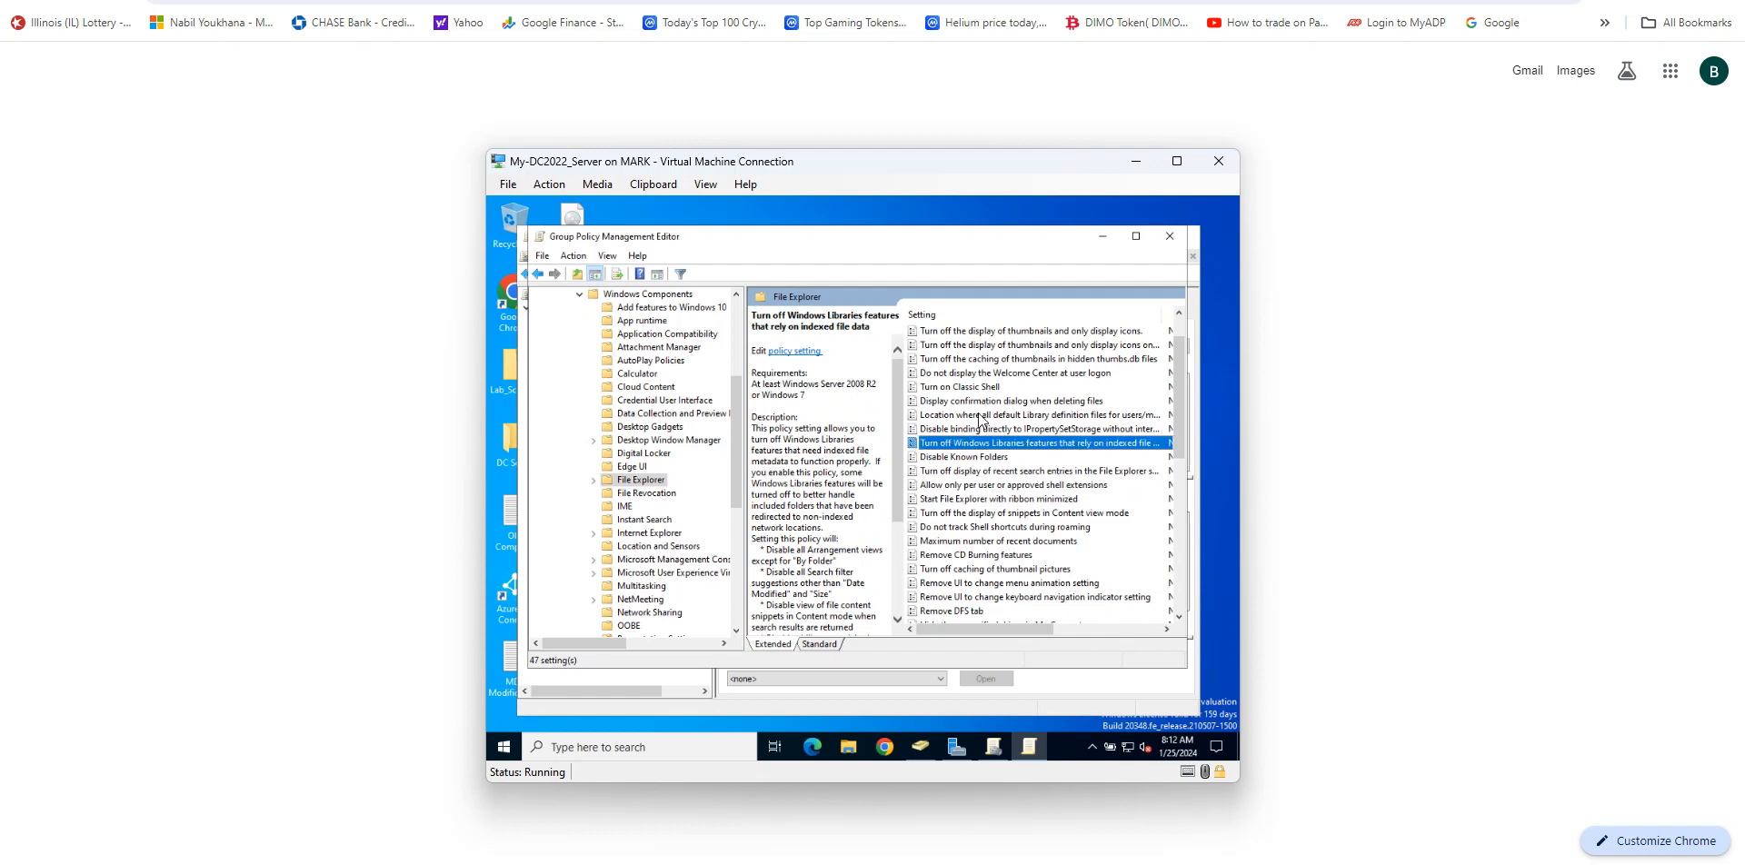
pyautogui.press('h')
pyautogui.scroll(2, 1057, 475)
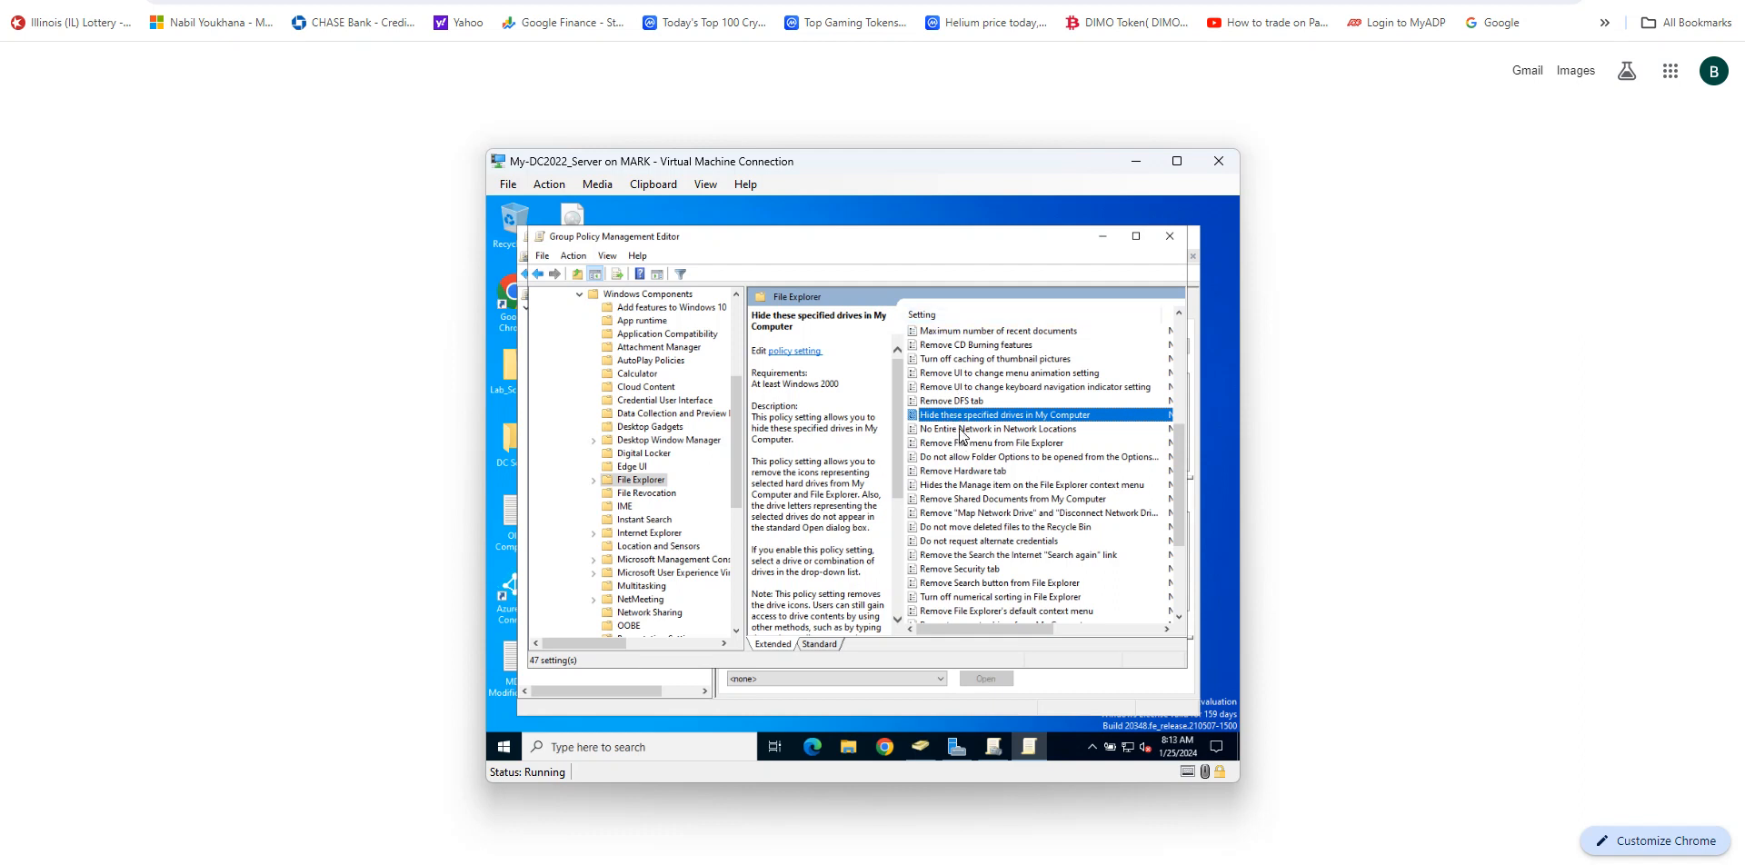
pyautogui.click(1628, 1)
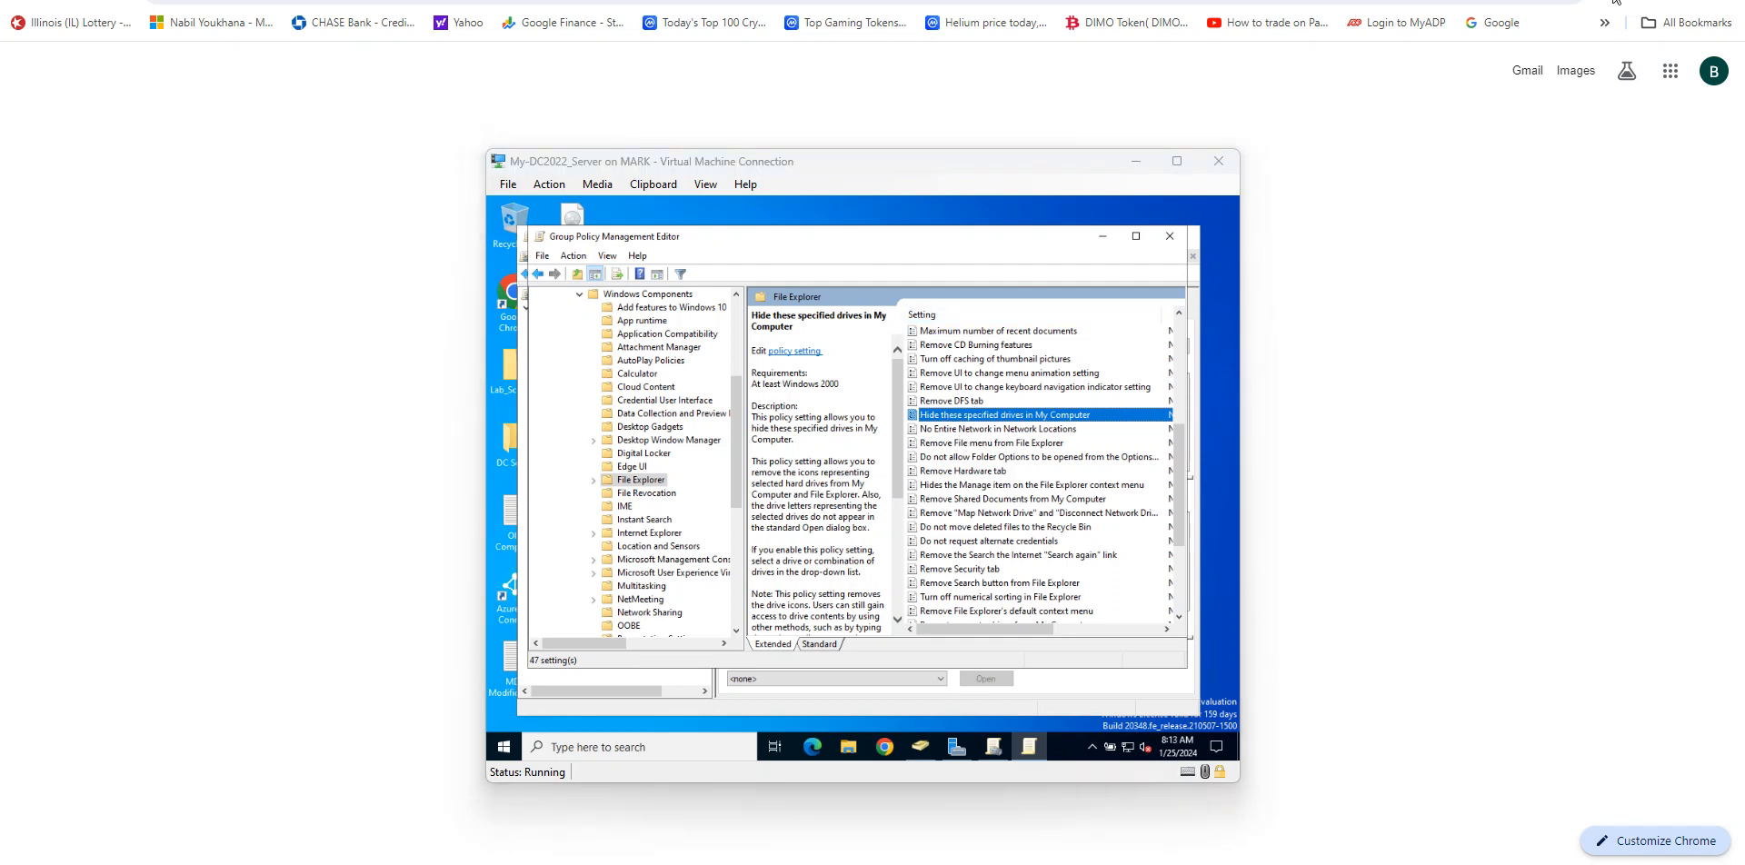
pyautogui.doubleClick(969, 416)
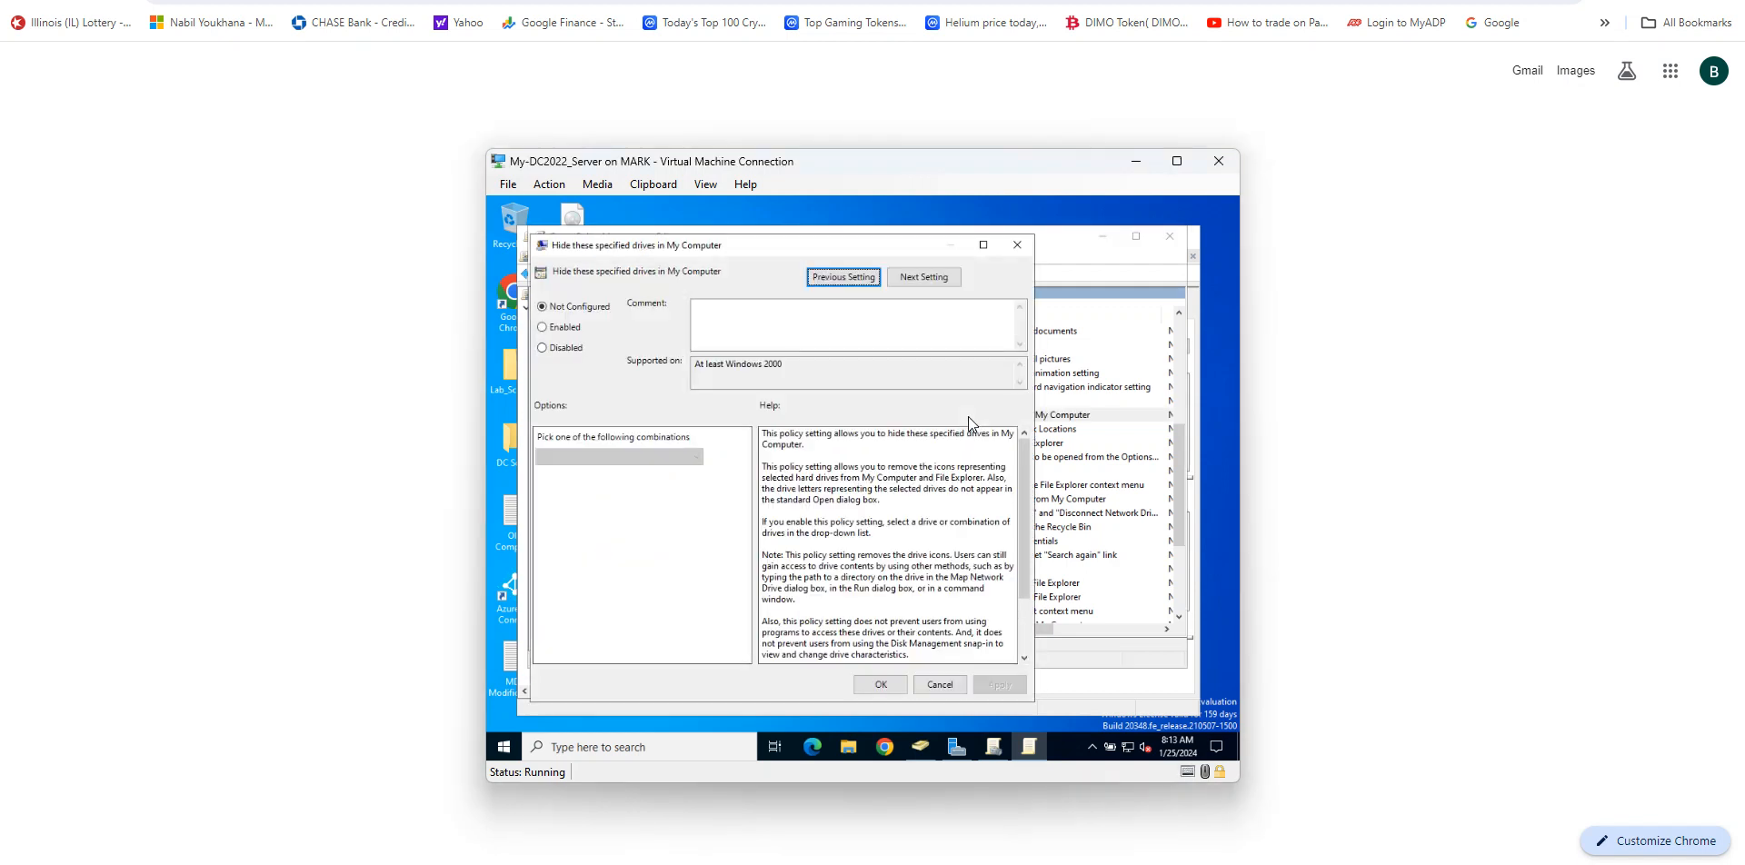
pyautogui.click(562, 329)
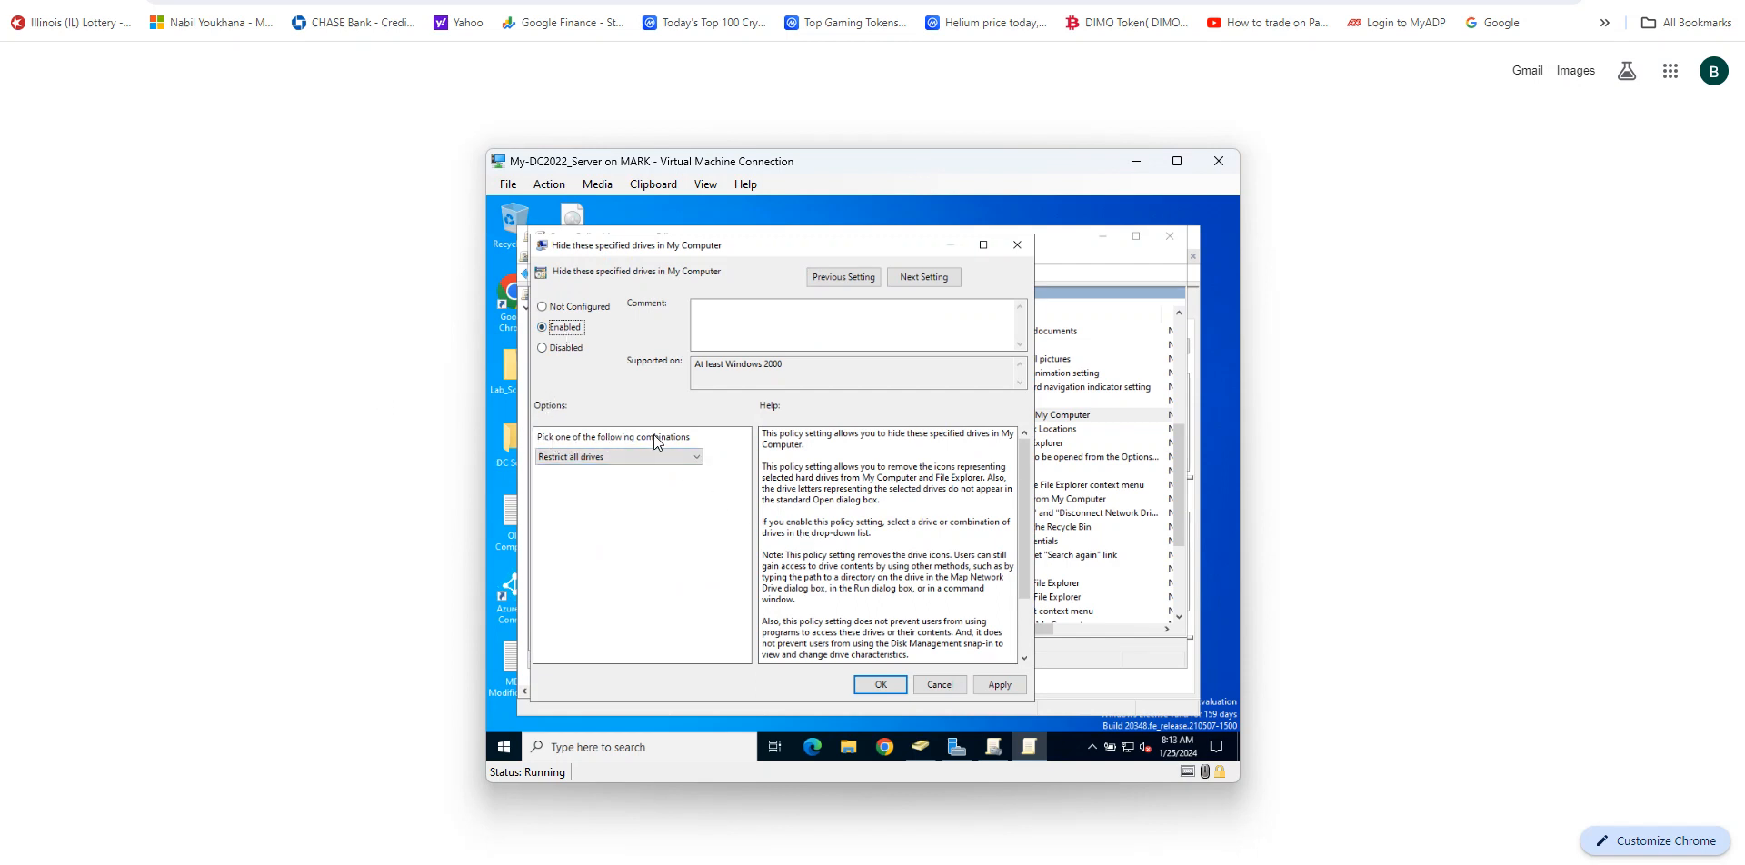
pyautogui.click(693, 460)
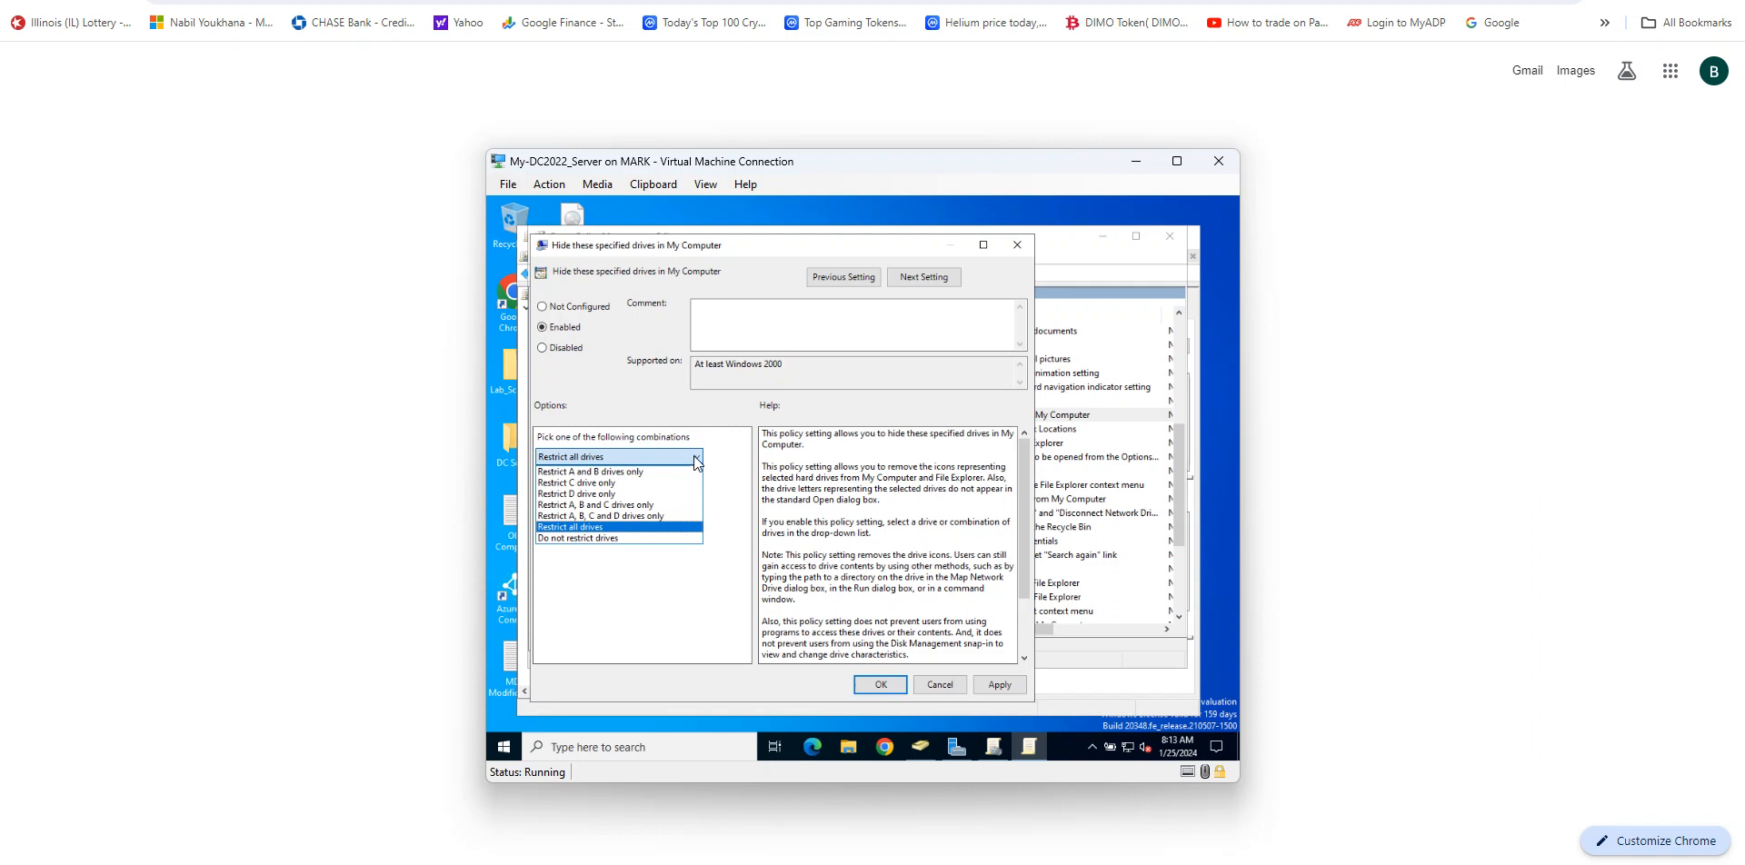
pyautogui.click(658, 518)
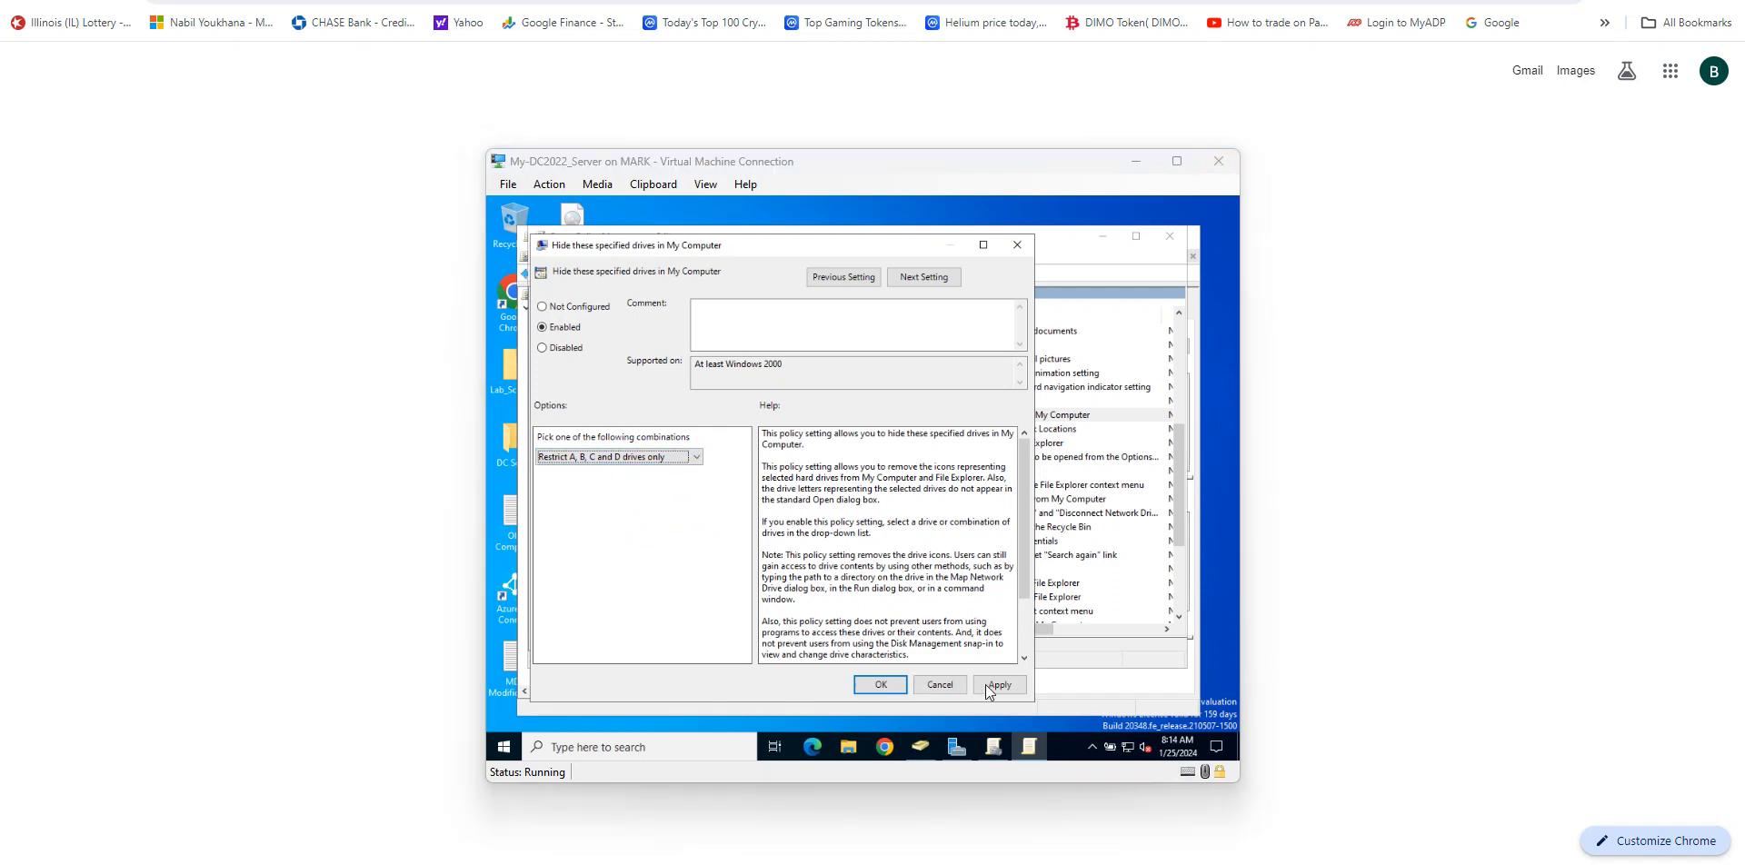
pyautogui.click(995, 689)
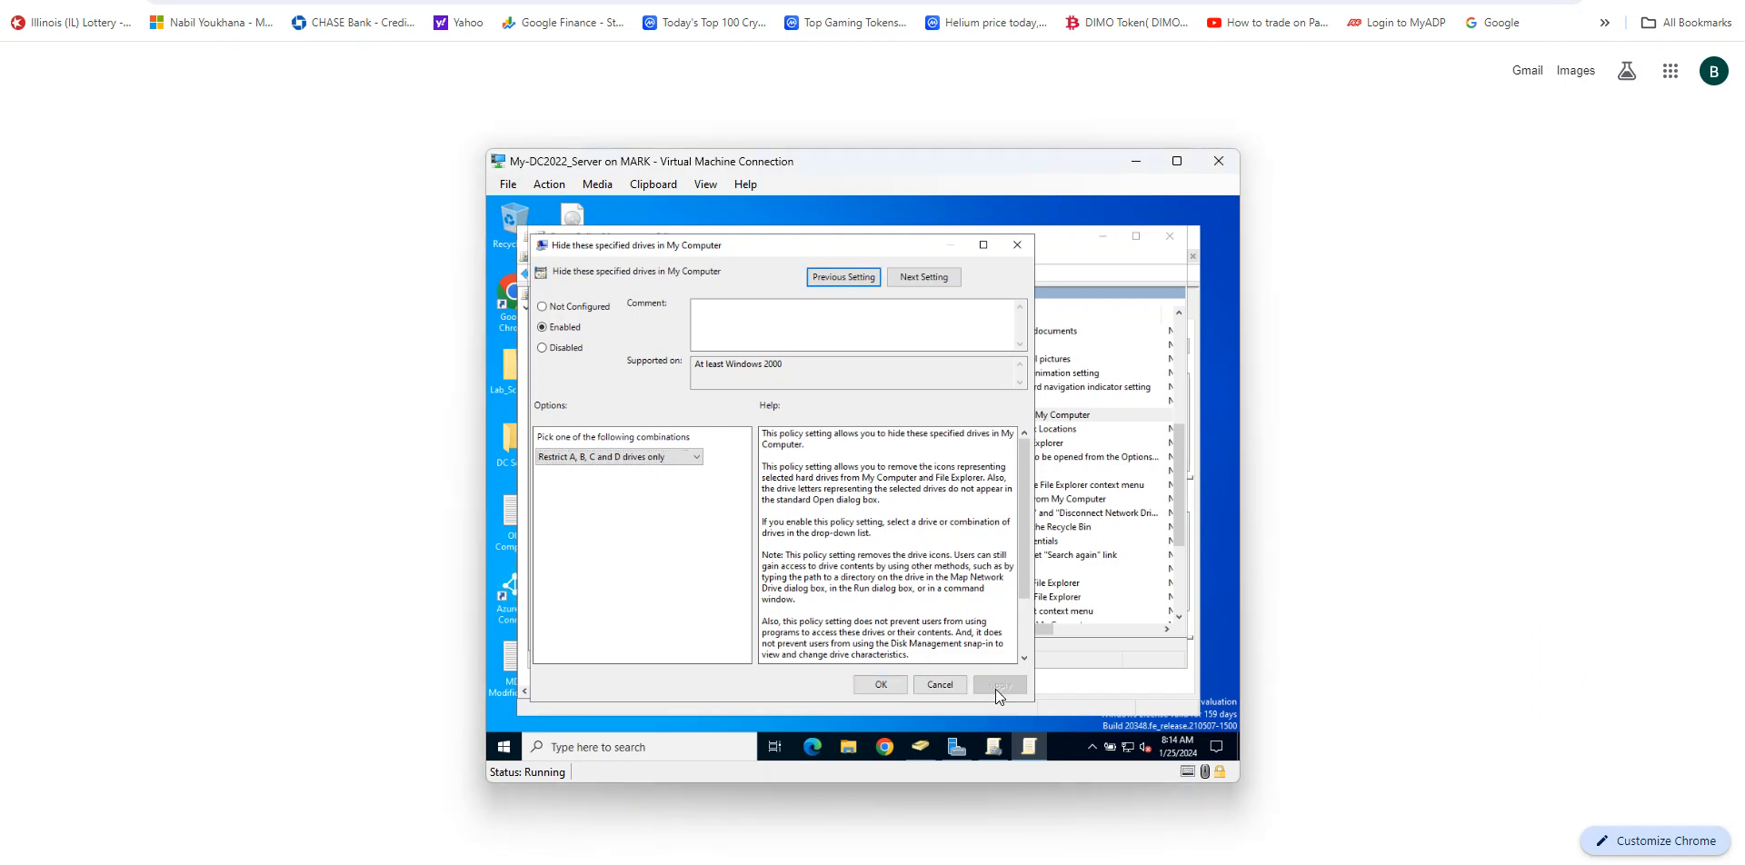
pyautogui.click(886, 689)
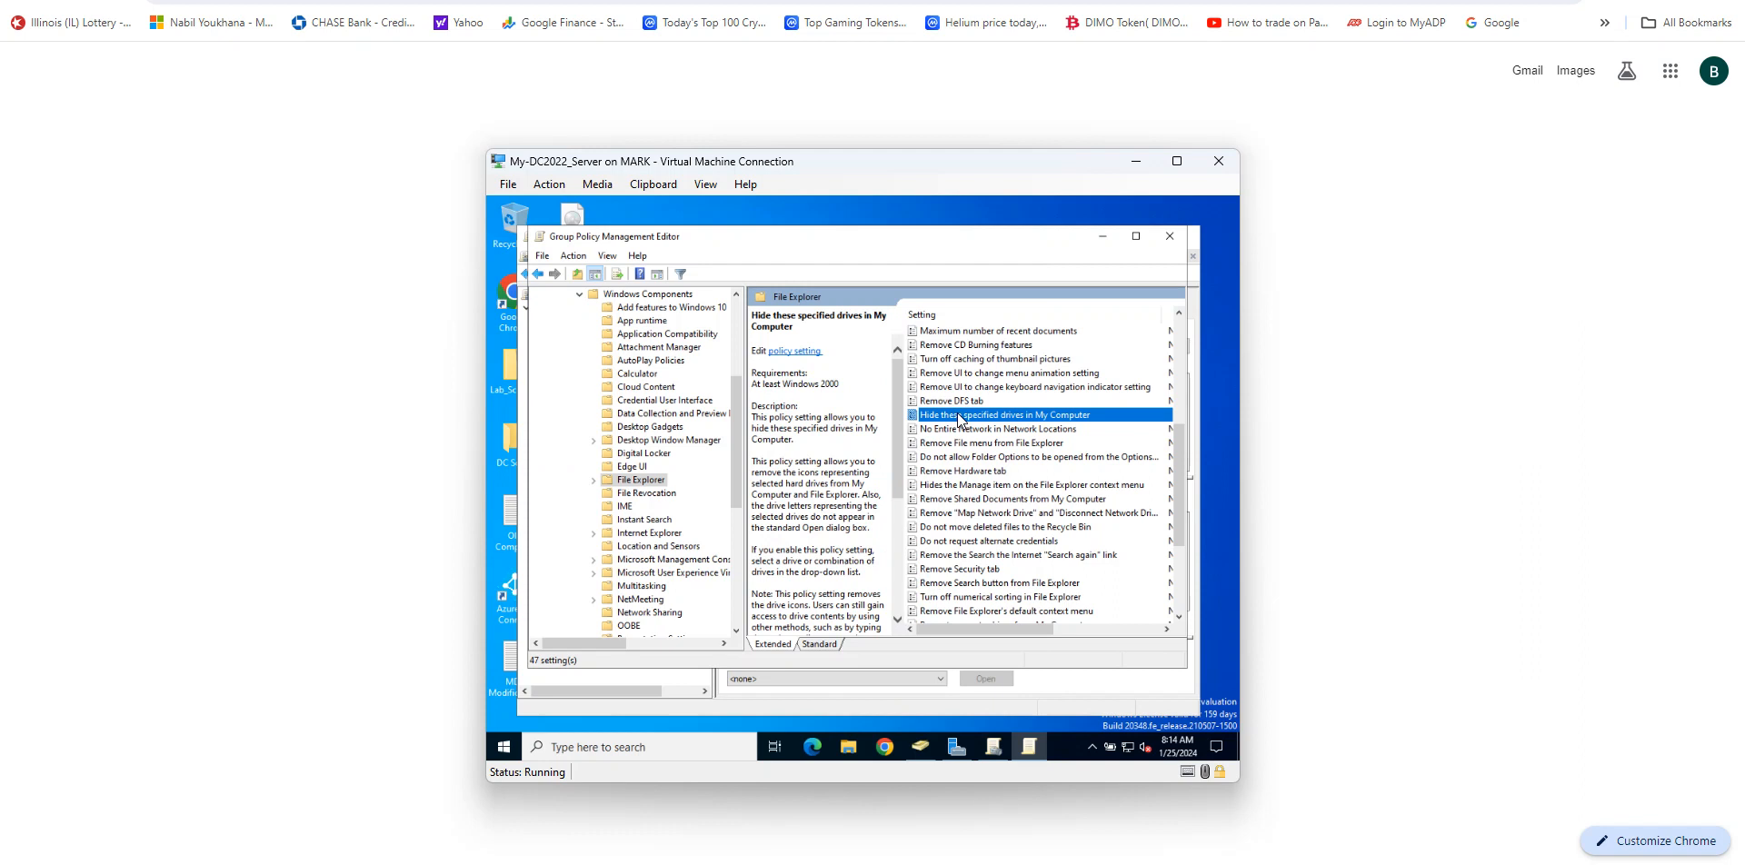
# Step: Enable the Prevent access to drives from My Computer policy with Restrict A, B, C and D drives only, then close the editor
pyautogui.press('p')
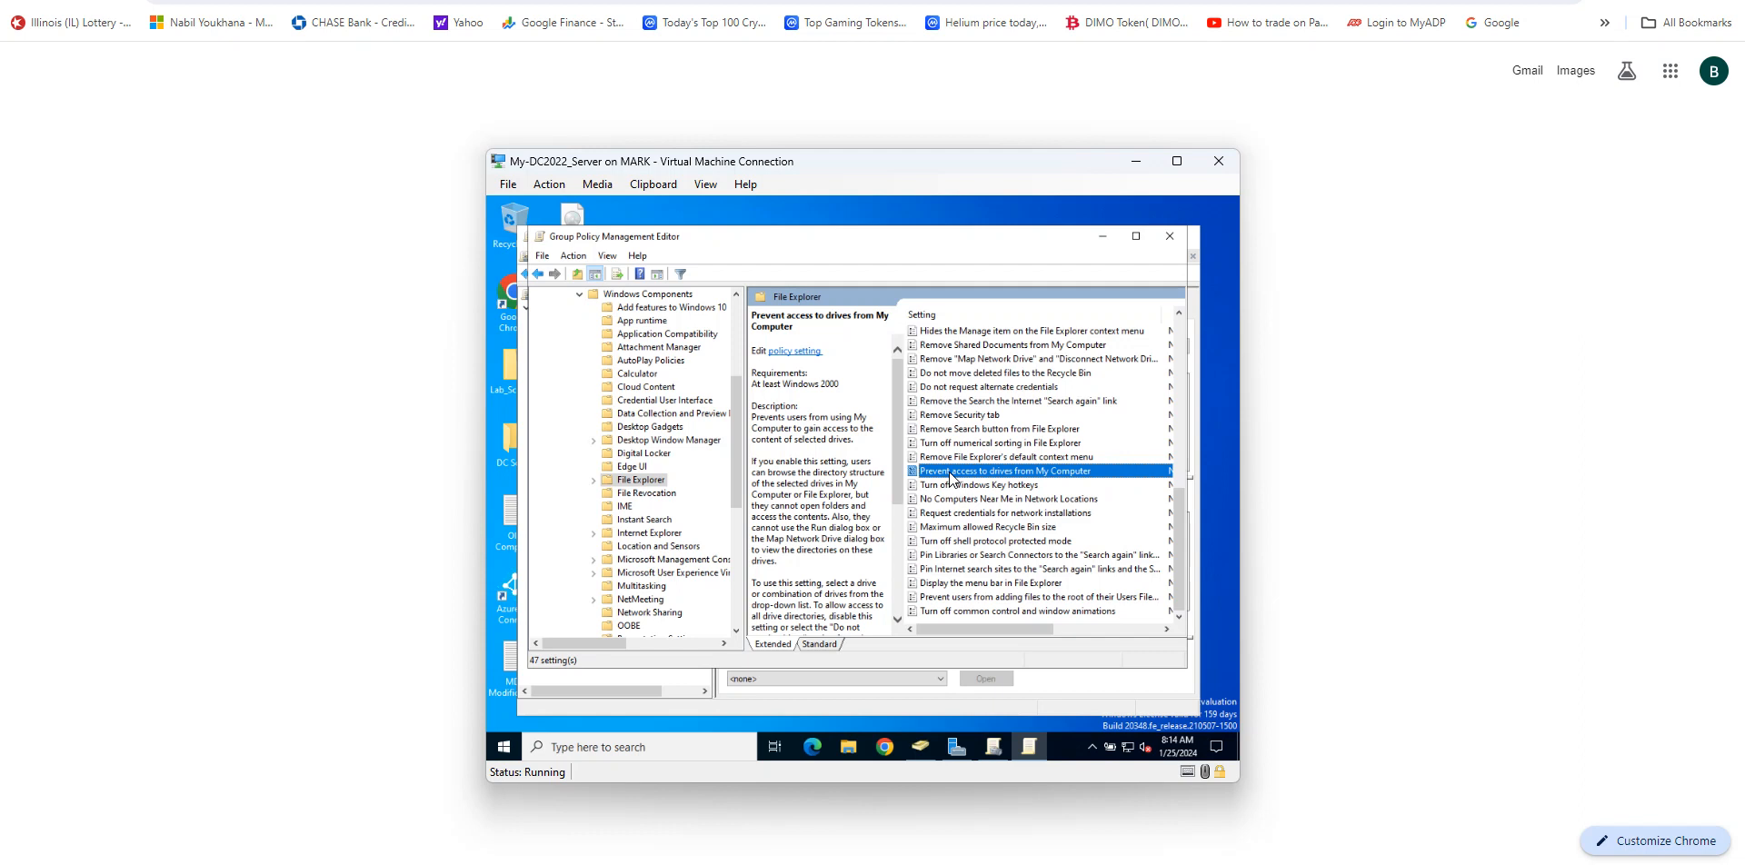
pyautogui.doubleClick(951, 474)
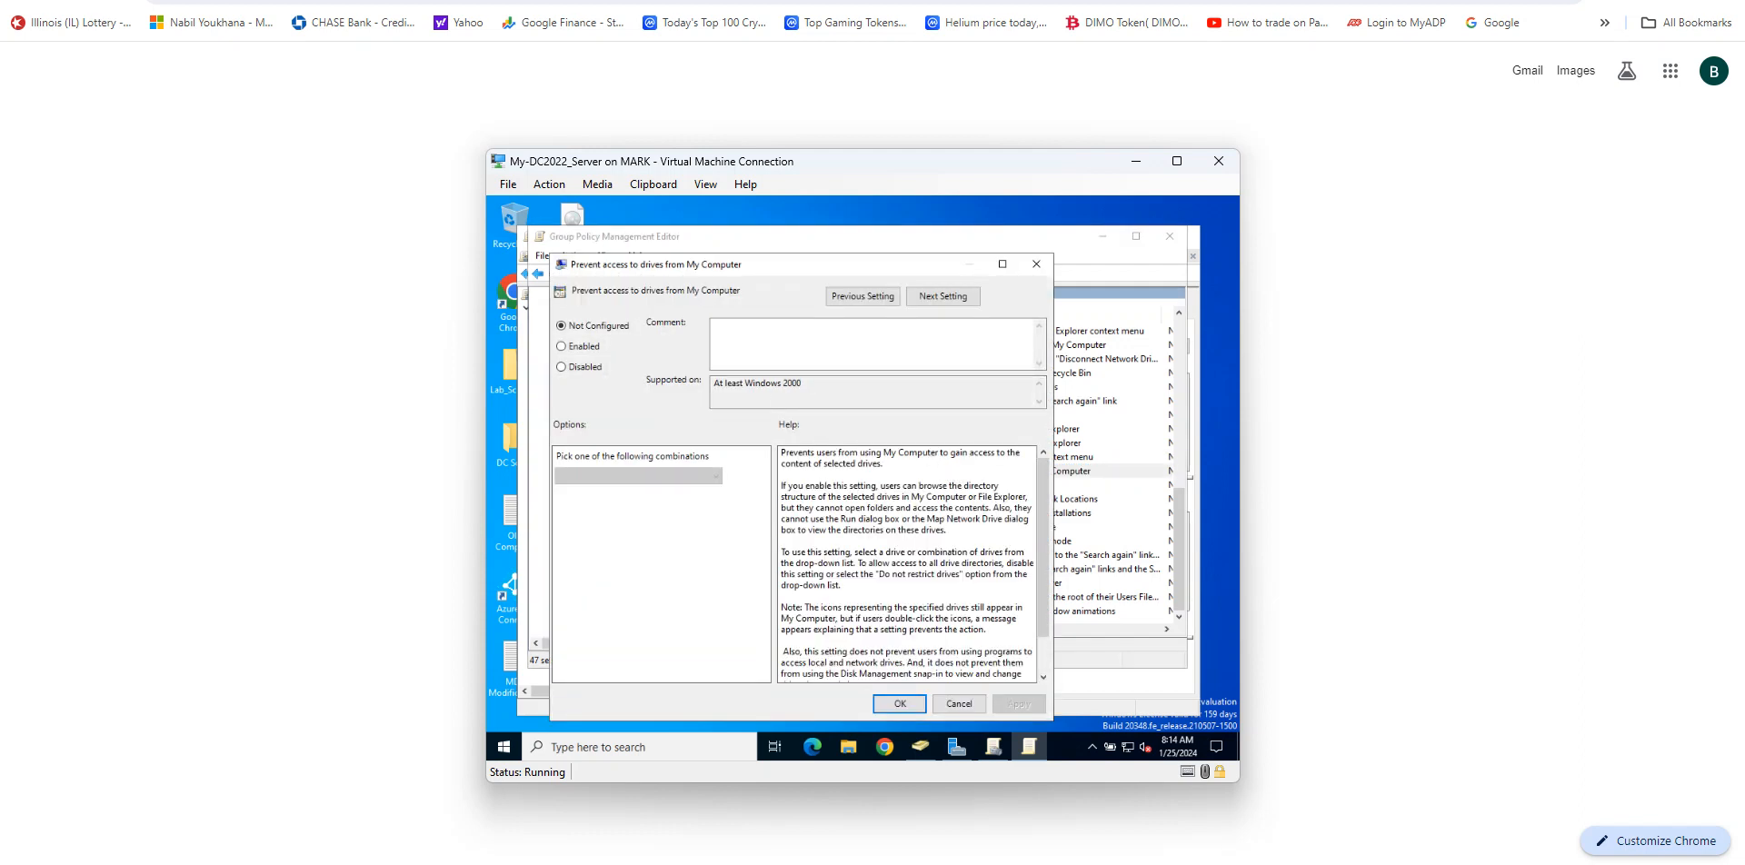
pyautogui.click(575, 346)
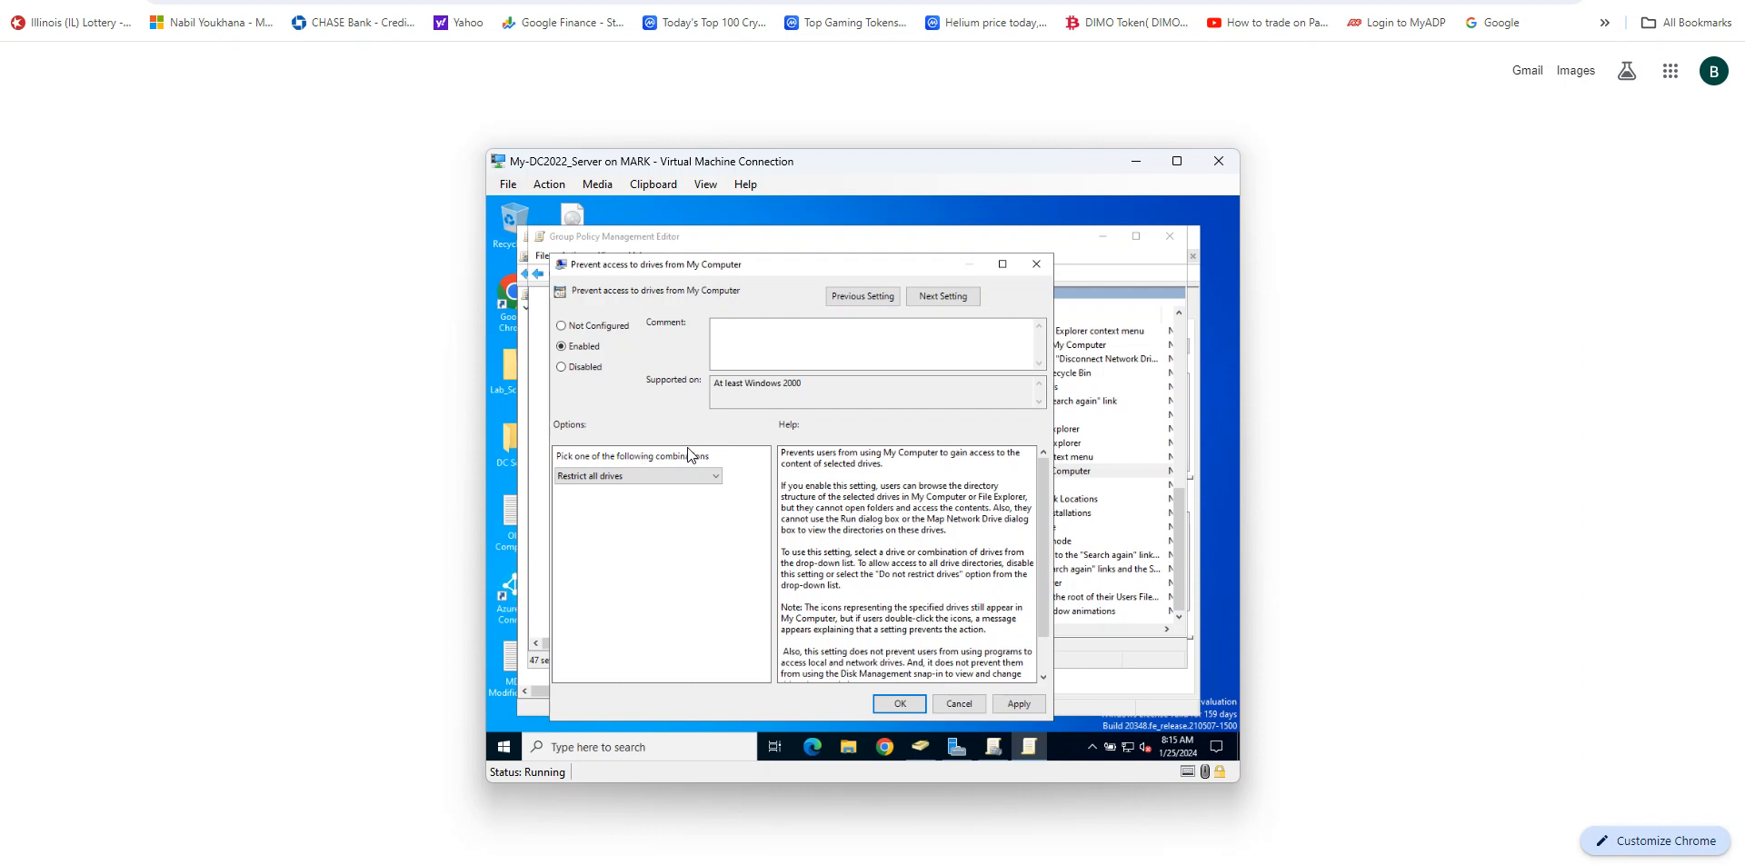
pyautogui.click(675, 477)
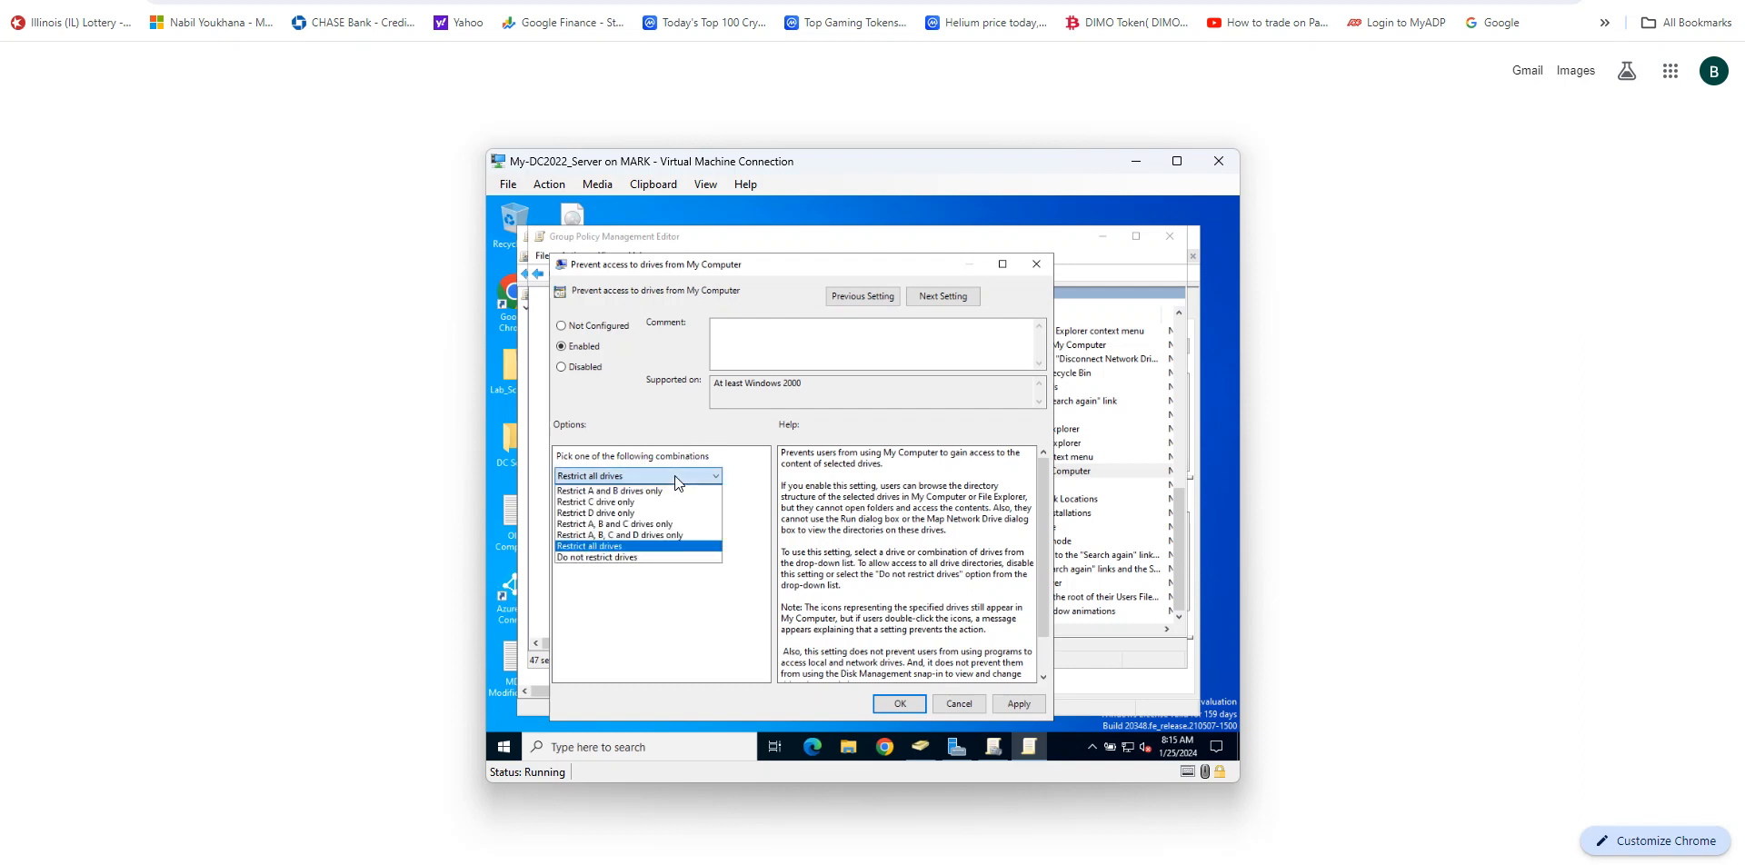
pyautogui.click(656, 536)
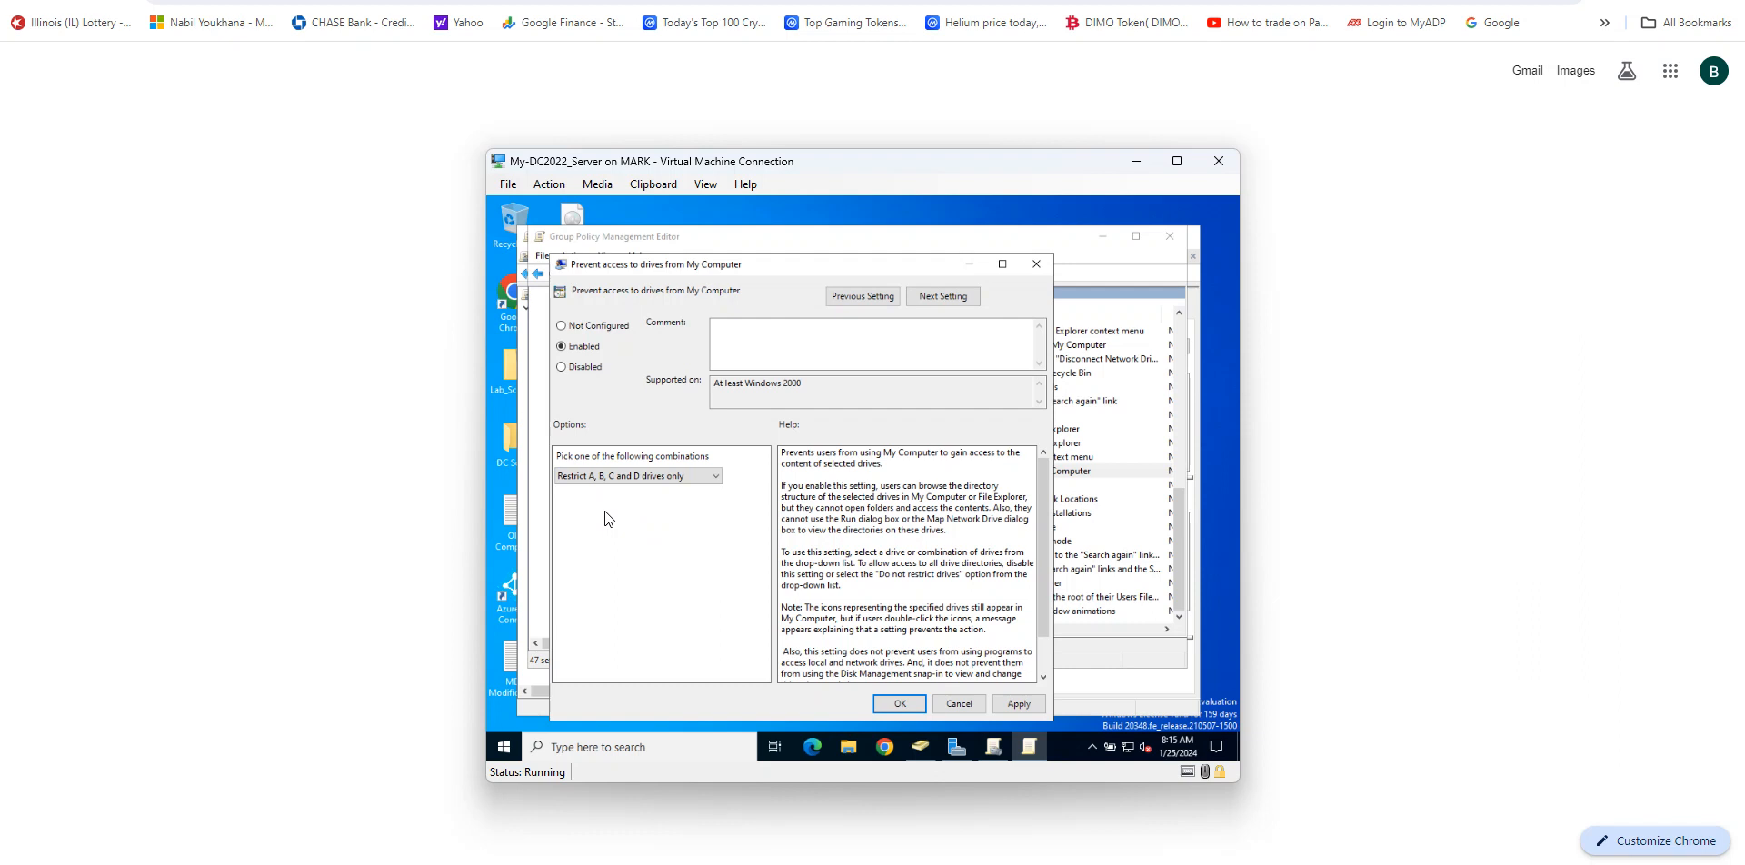
pyautogui.click(1028, 705)
pyautogui.click(900, 705)
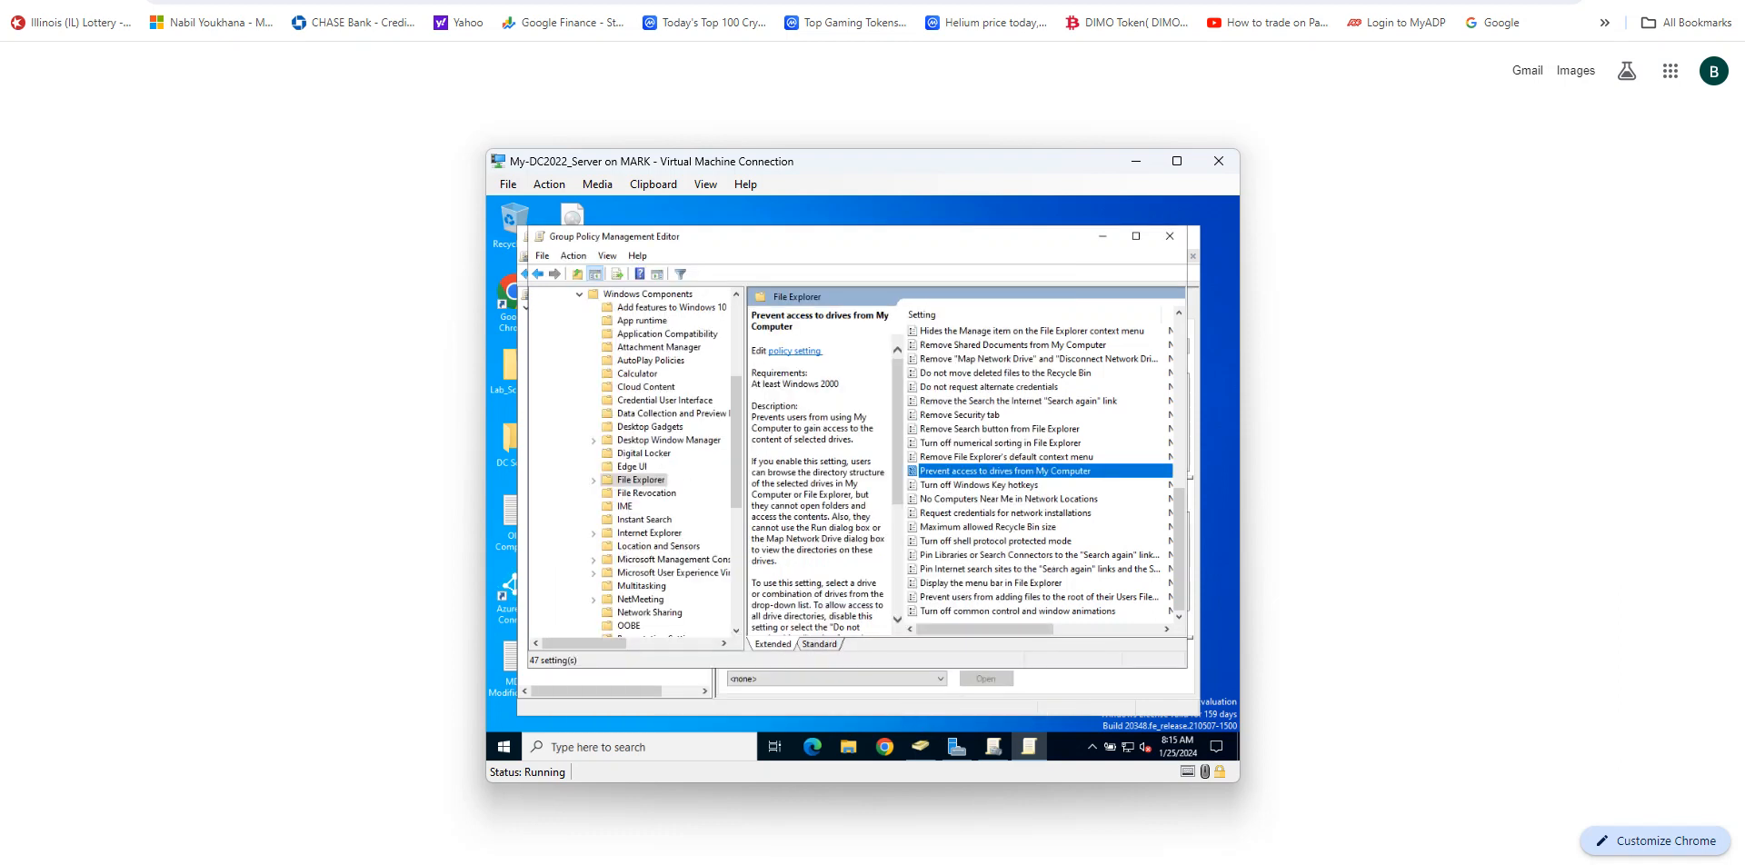
pyautogui.click(1619, 2)
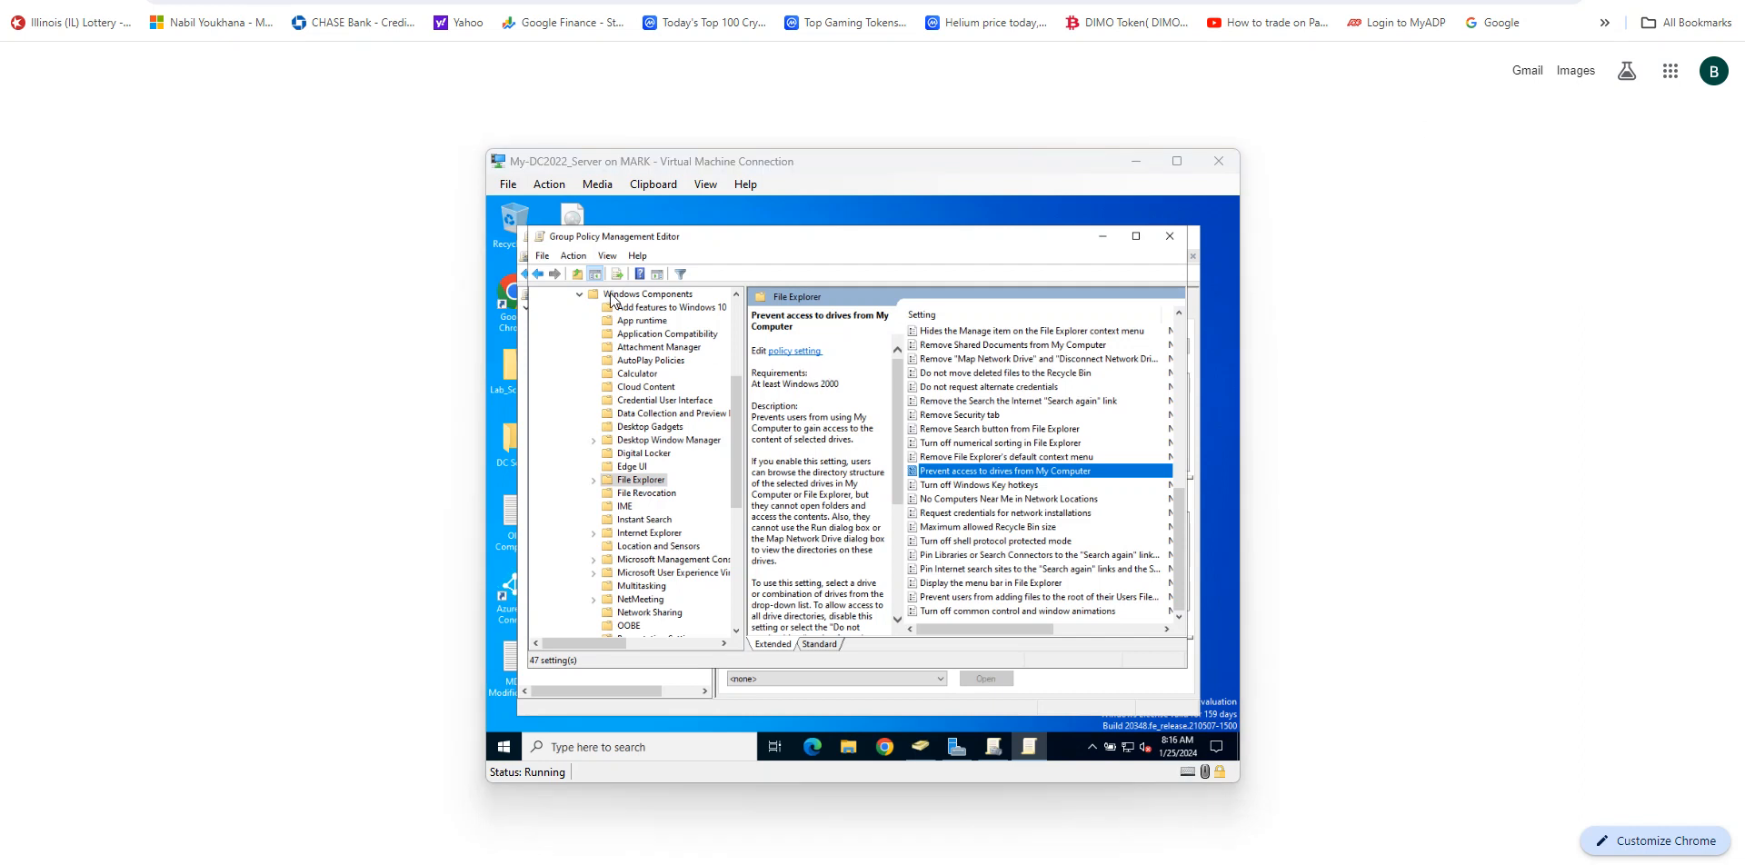
pyautogui.click(1169, 237)
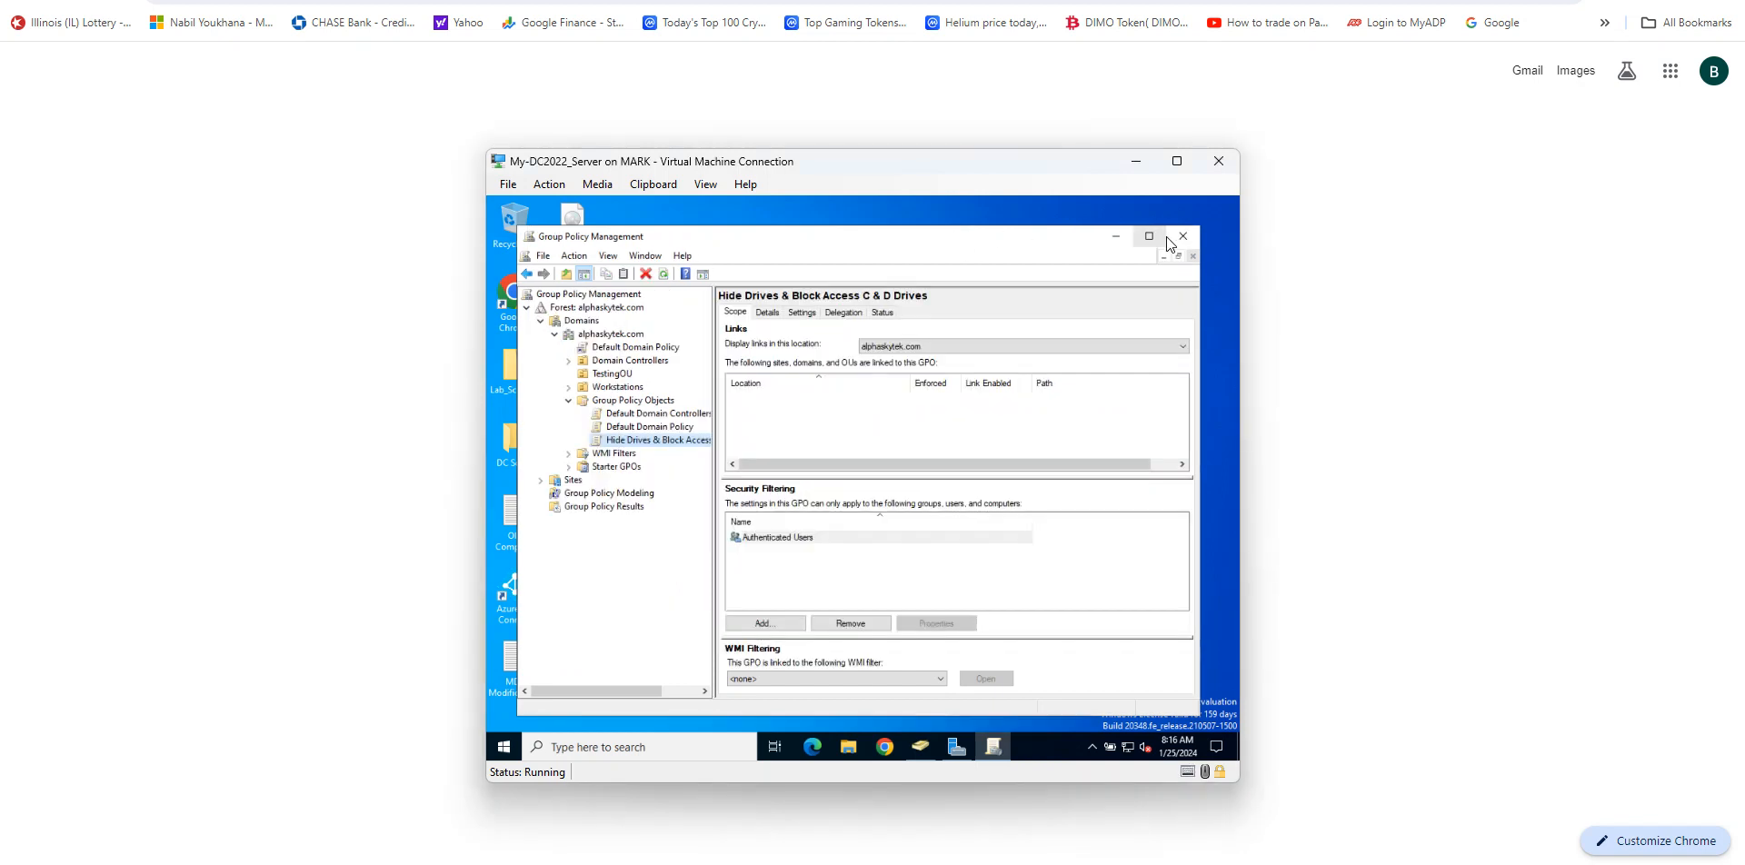
# Step: Link the existing Hide Drives & Block Access C & D Drives GPO to TestingOU and close Group Policy Management
pyautogui.click(615, 375)
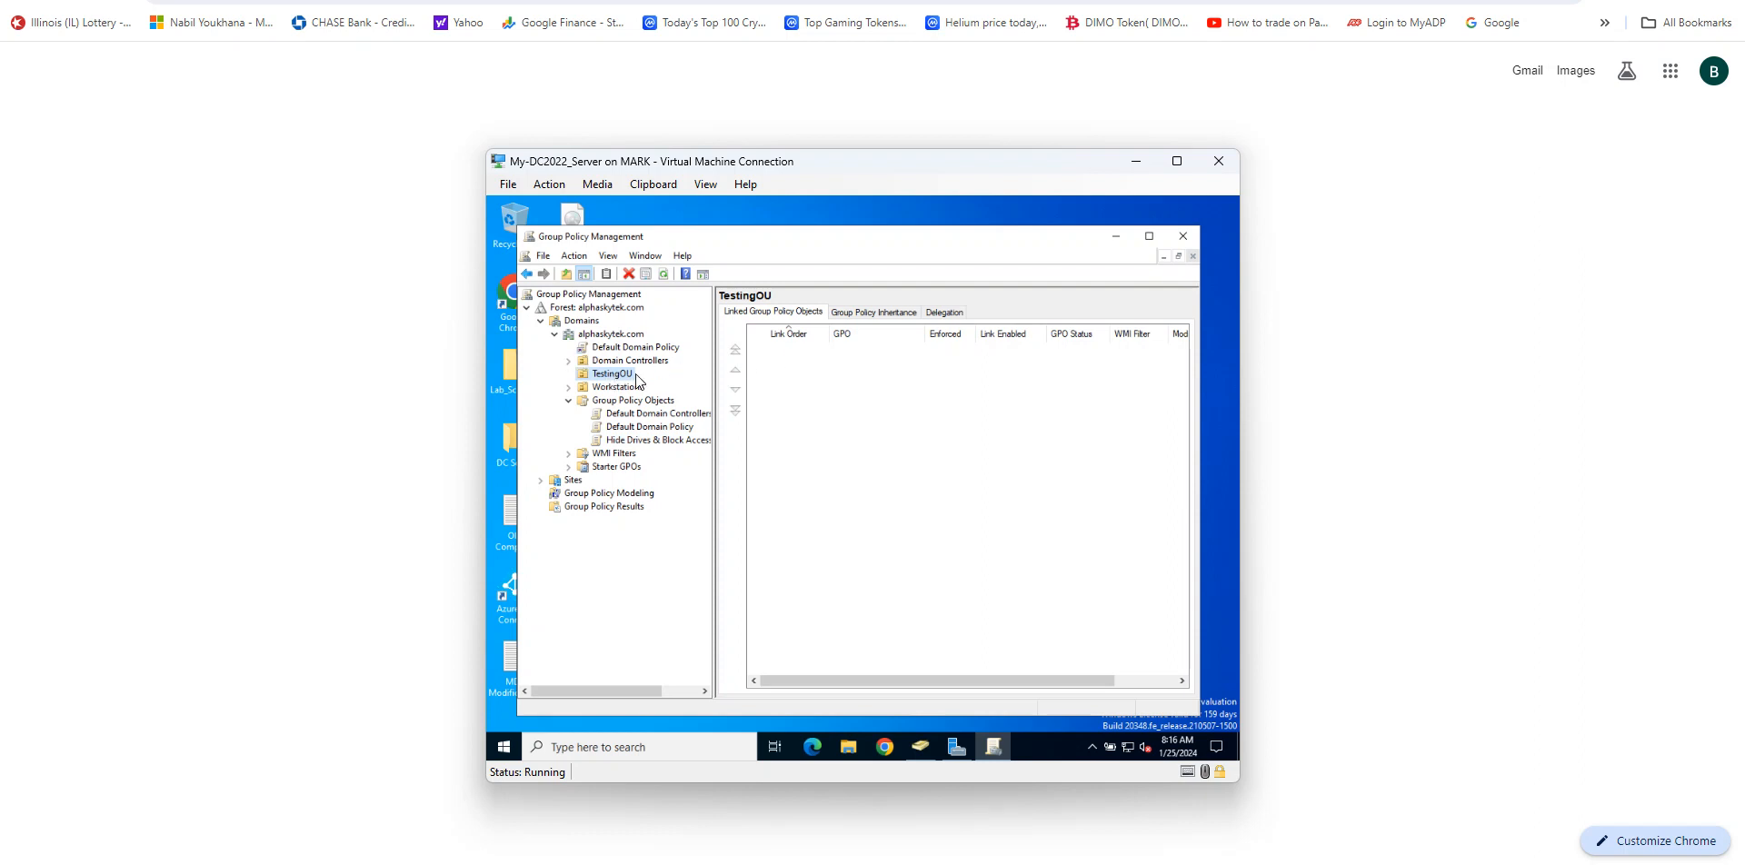
pyautogui.rightClick(624, 382)
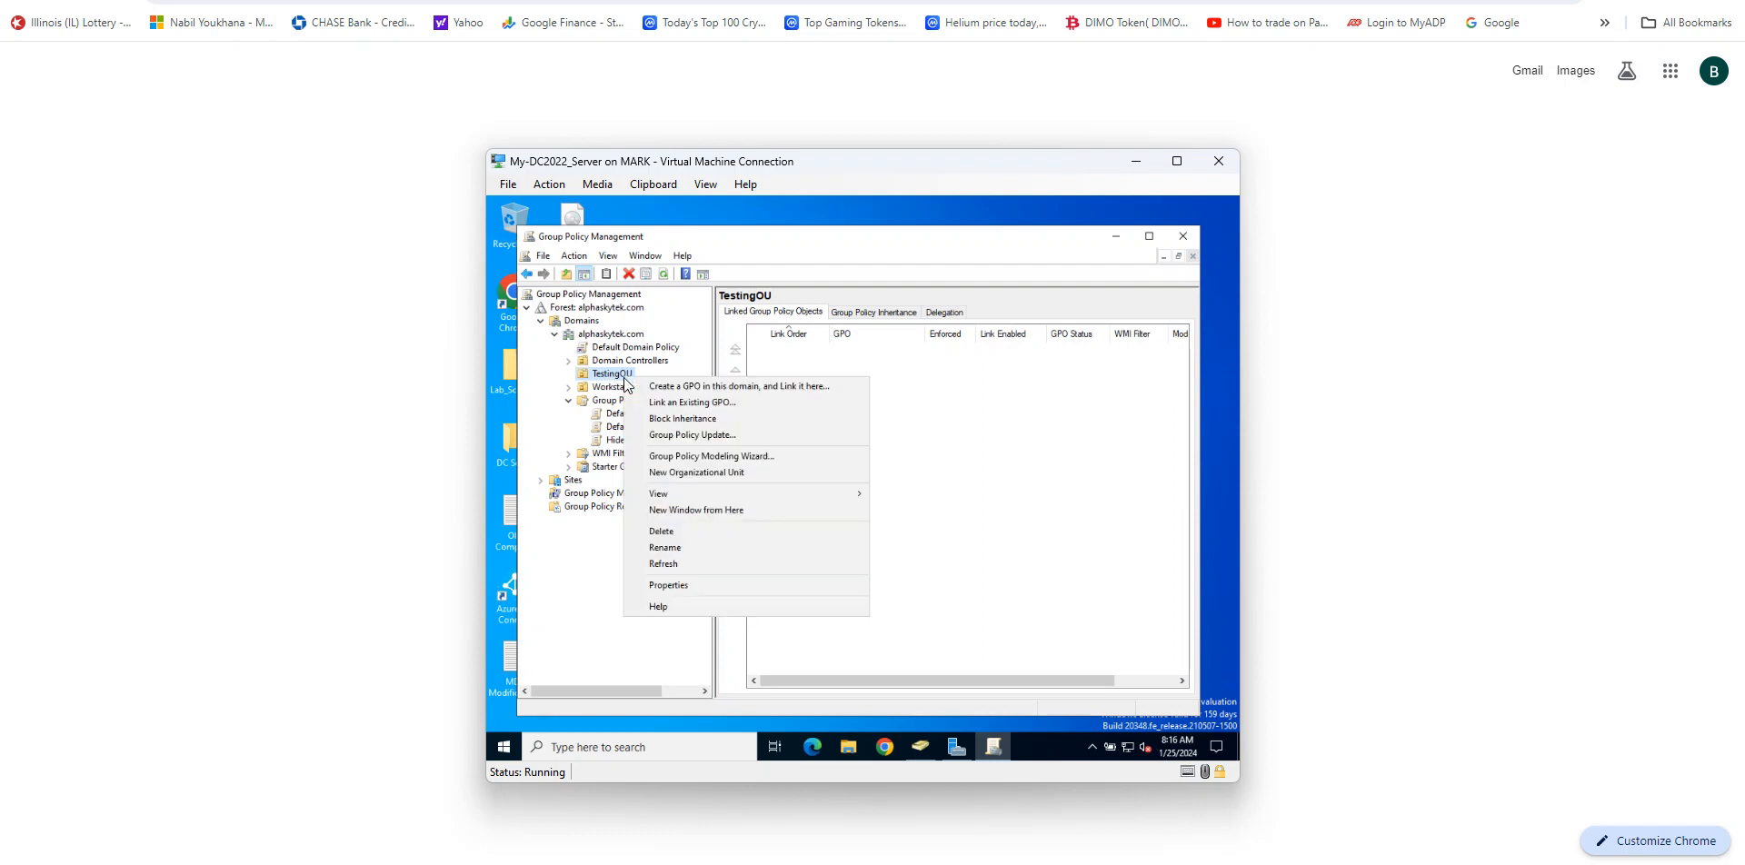
pyautogui.click(692, 403)
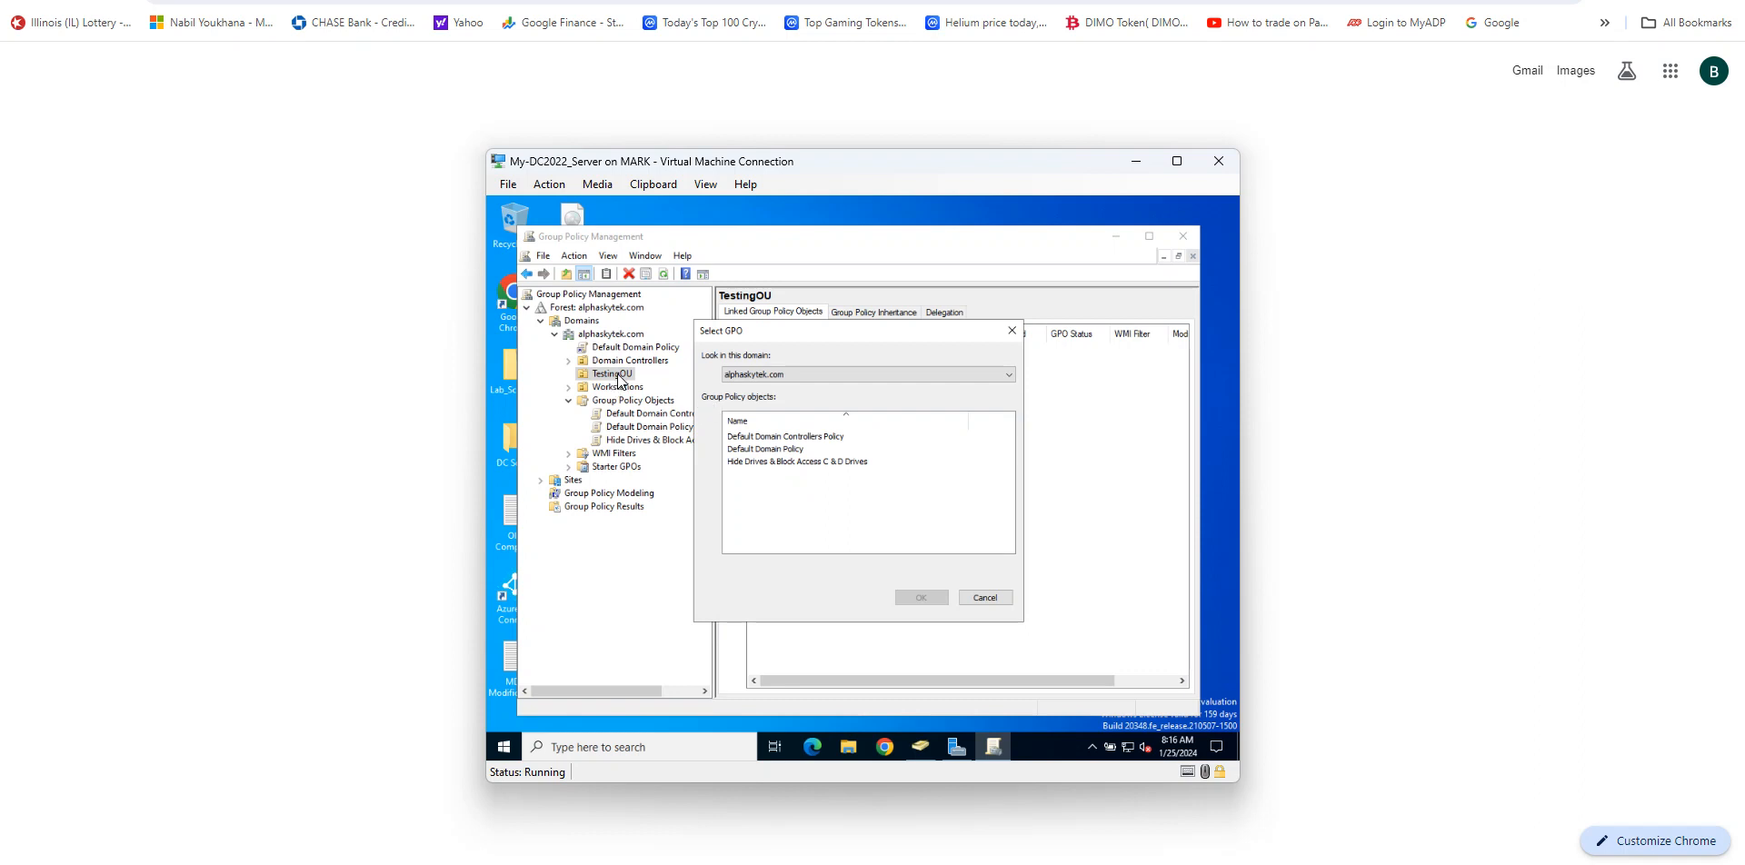
pyautogui.click(771, 464)
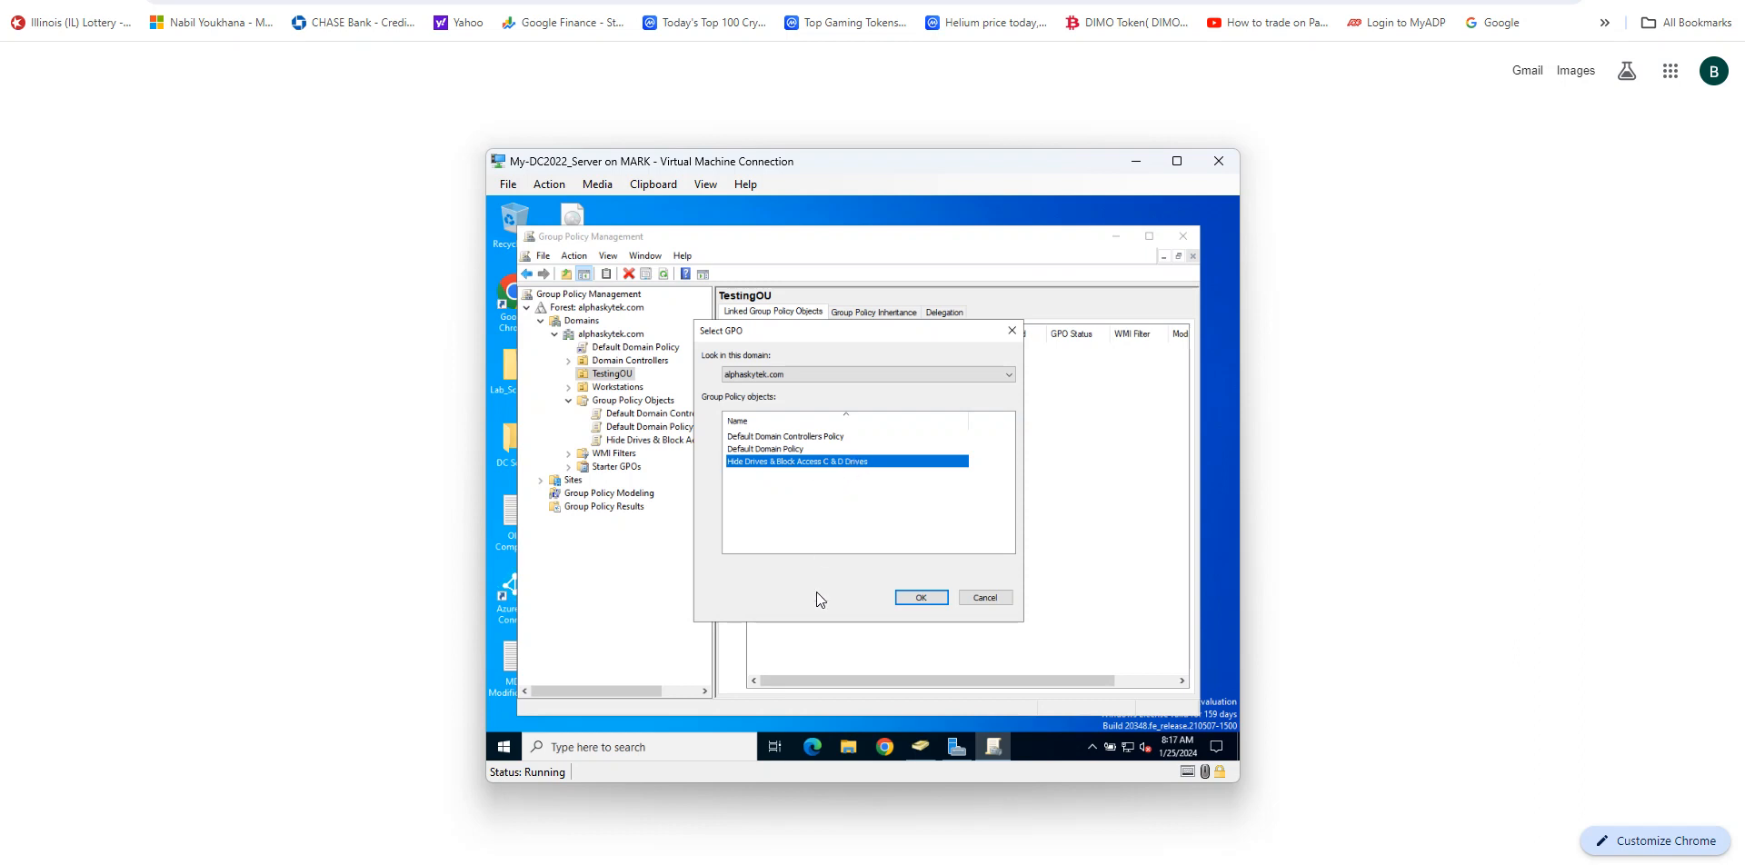
pyautogui.click(922, 597)
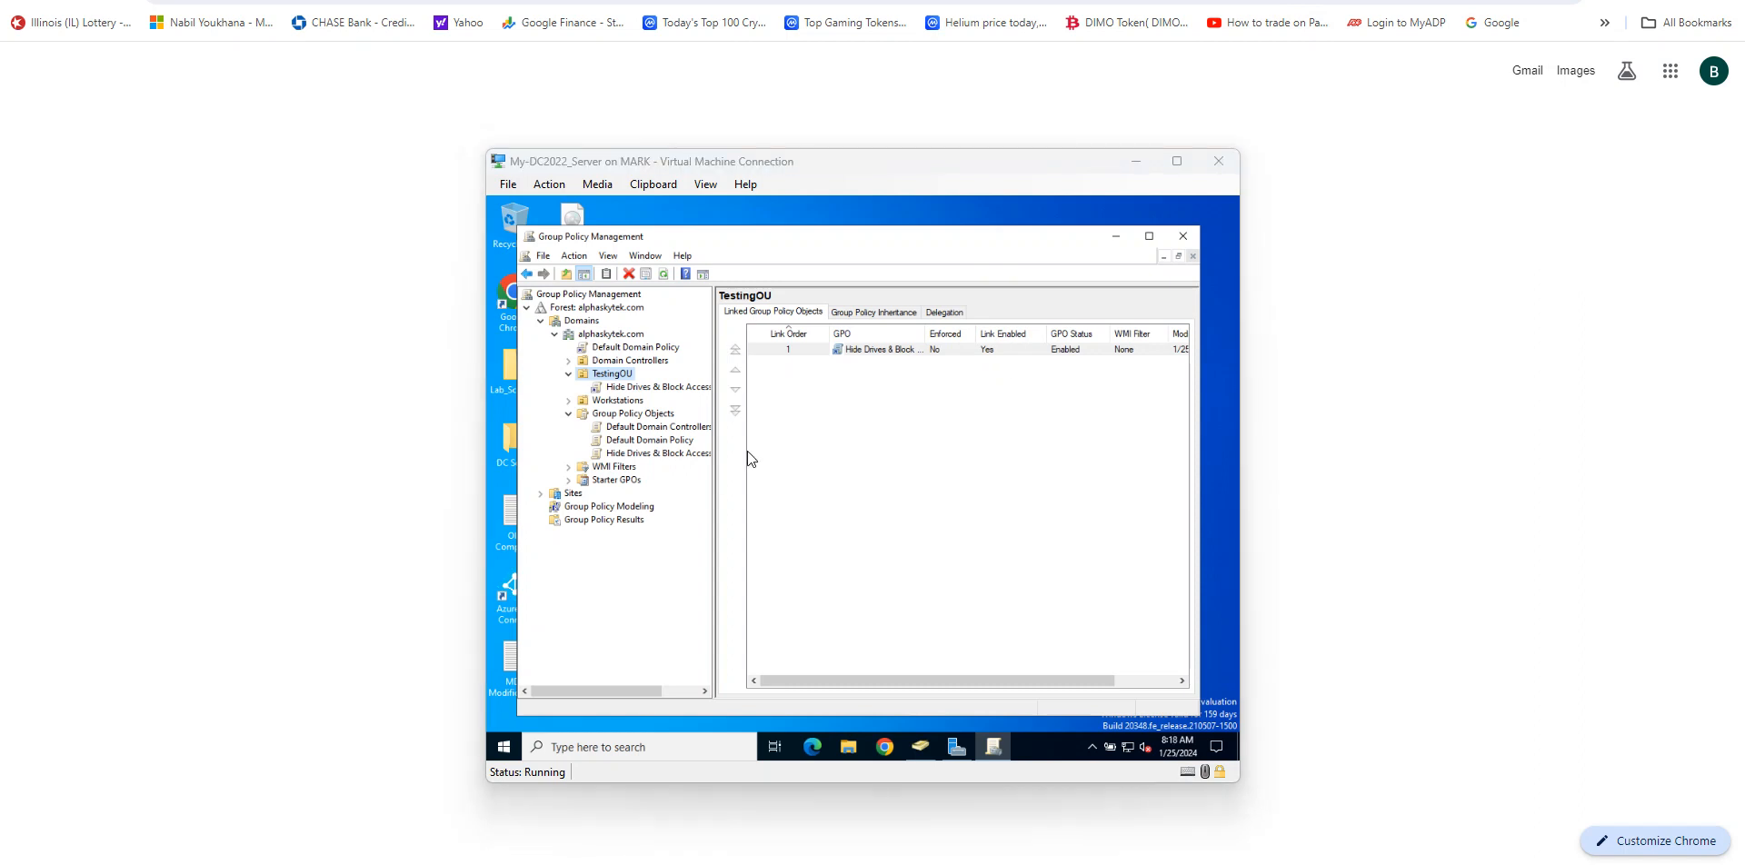
pyautogui.click(1181, 236)
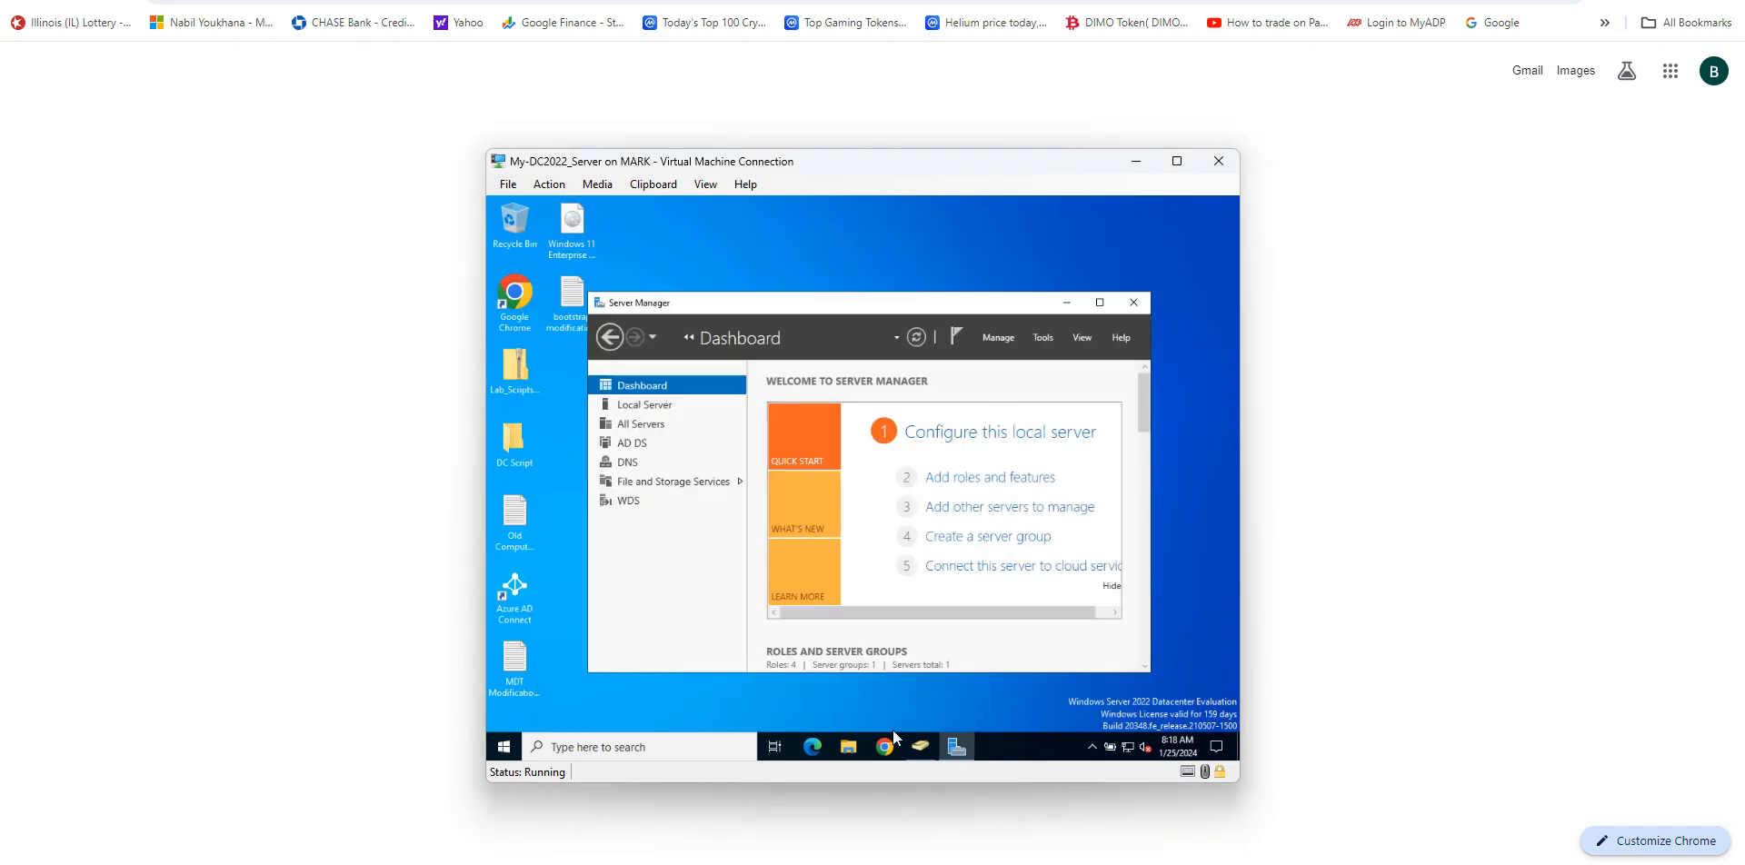
# Step: Open Active Directory Users and Computers and move Testuser2 from Users into the TestingOU organizational unit
pyautogui.click(920, 746)
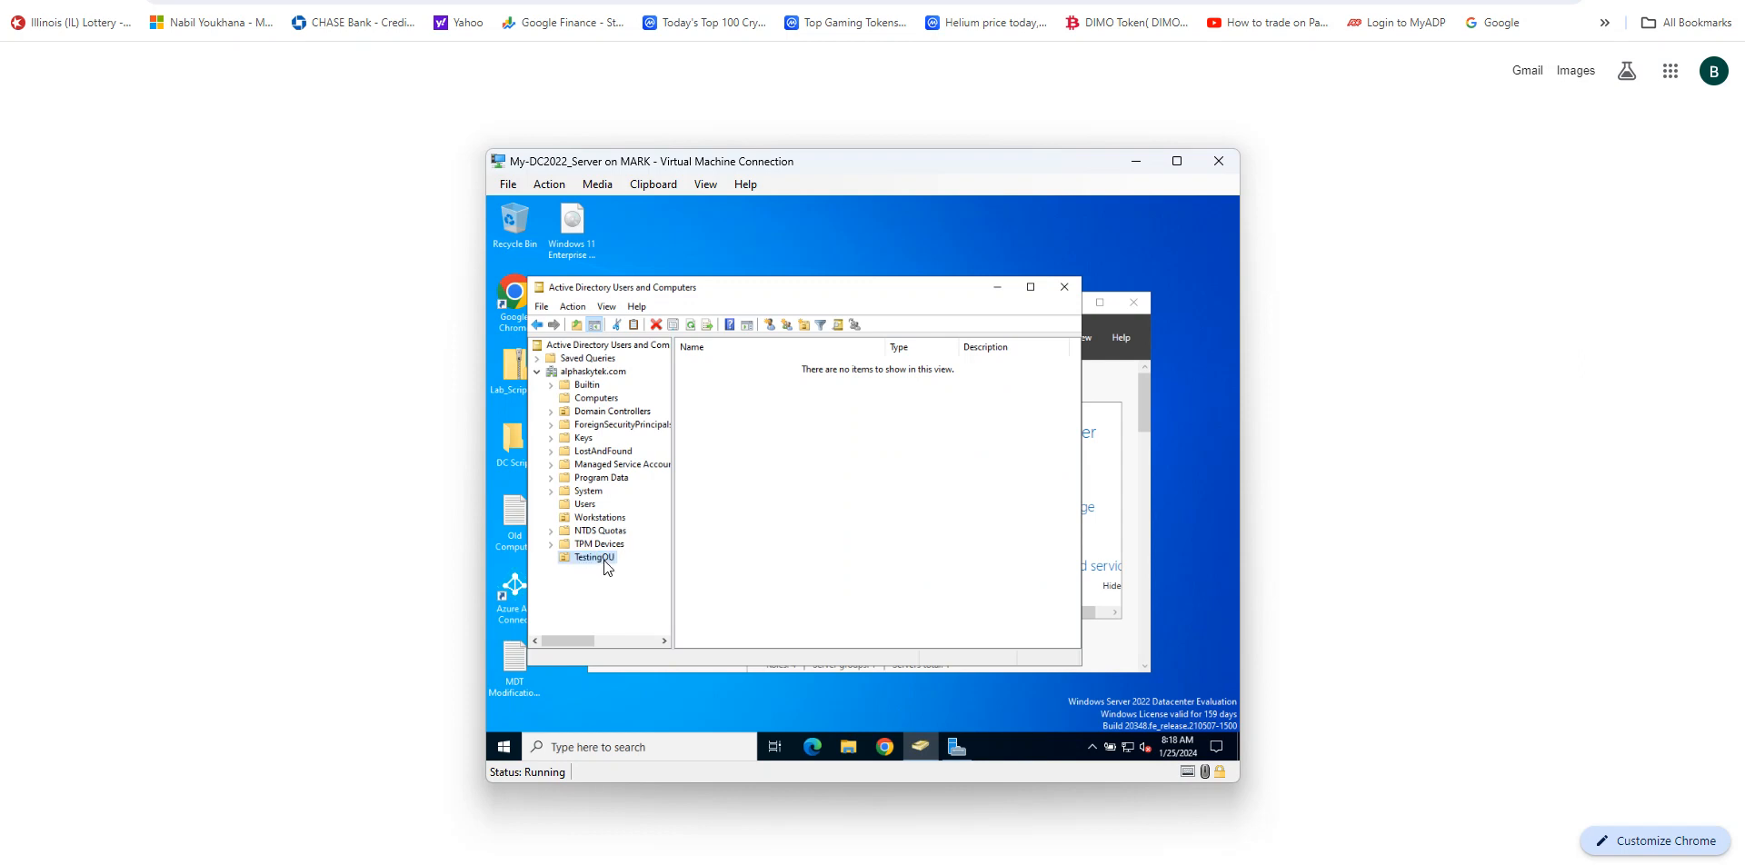
pyautogui.click(593, 504)
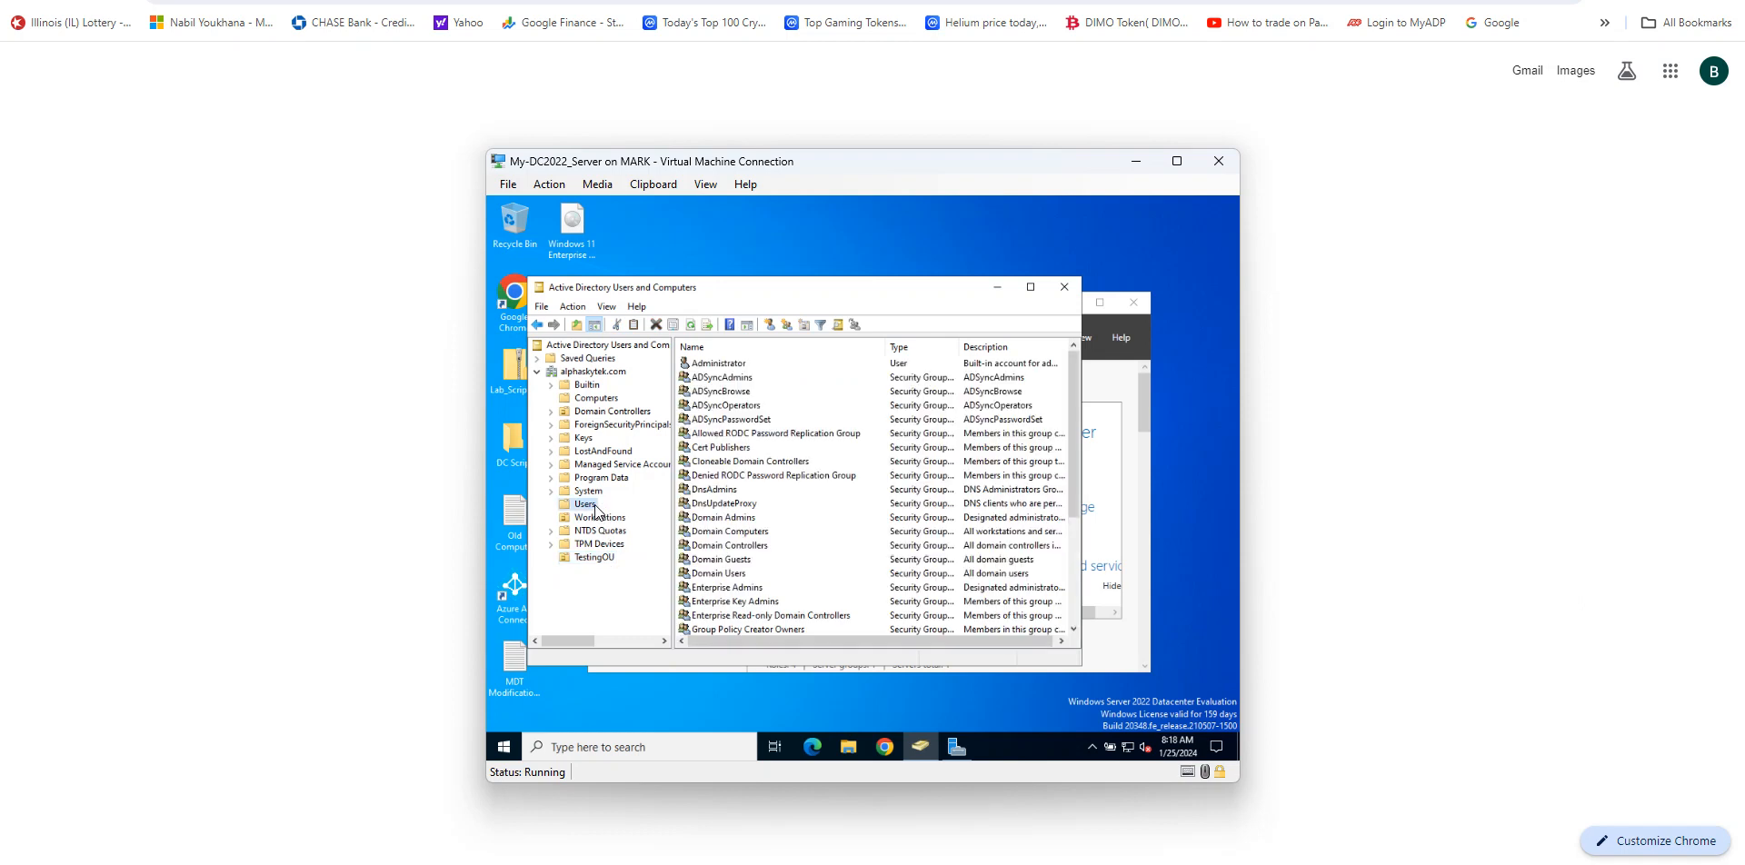
pyautogui.scroll(-4, 845, 509)
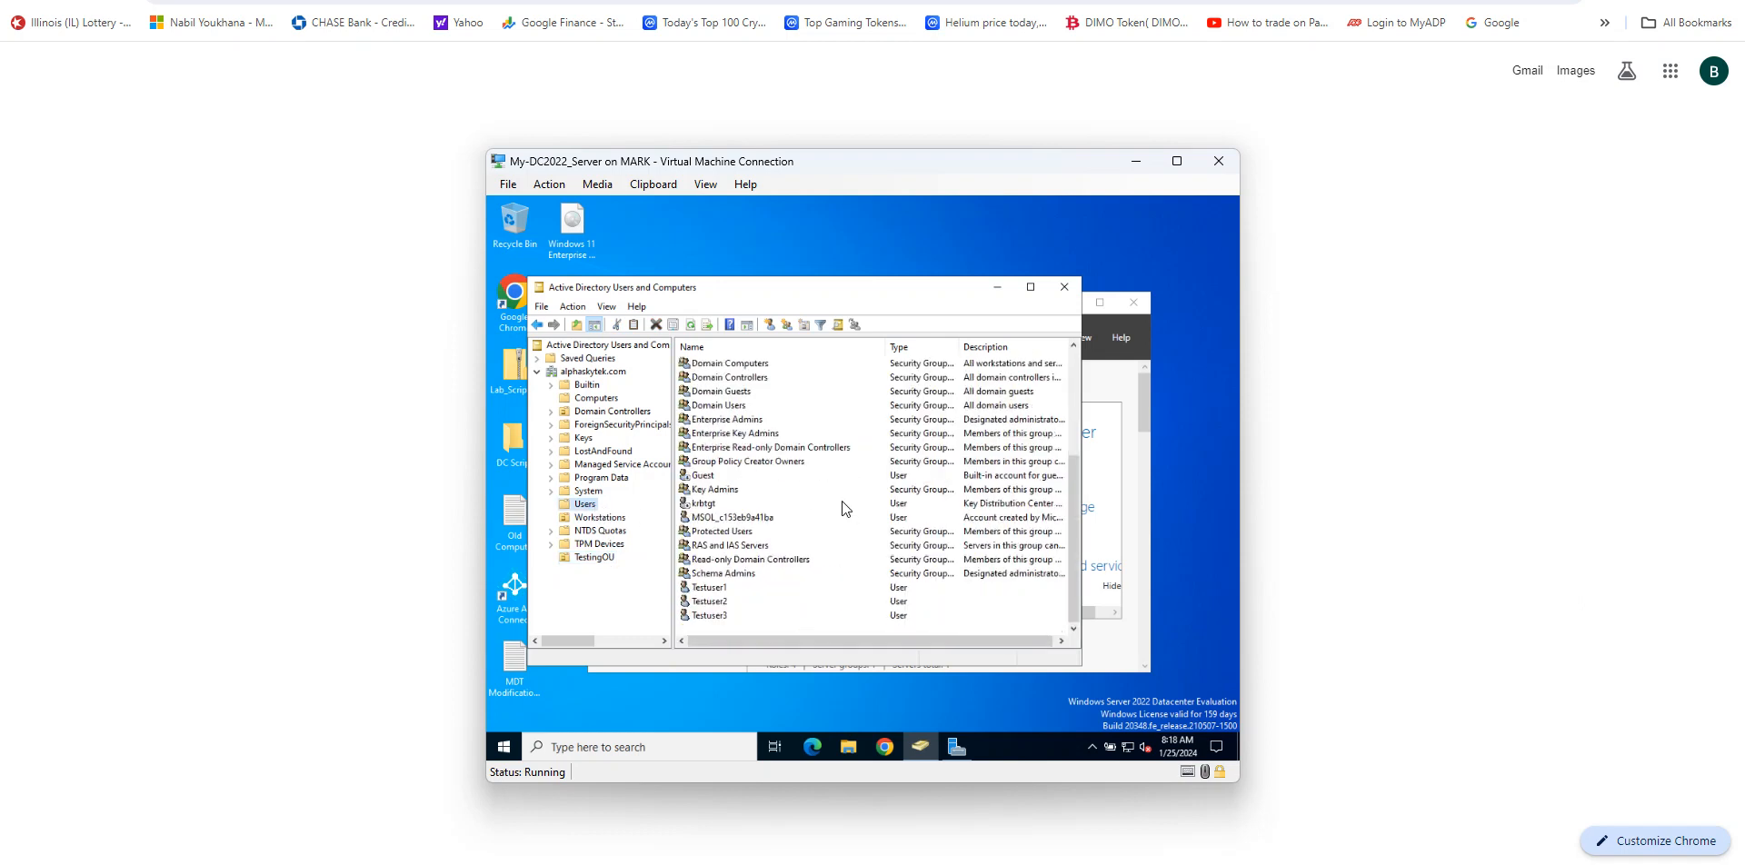
pyautogui.click(708, 603)
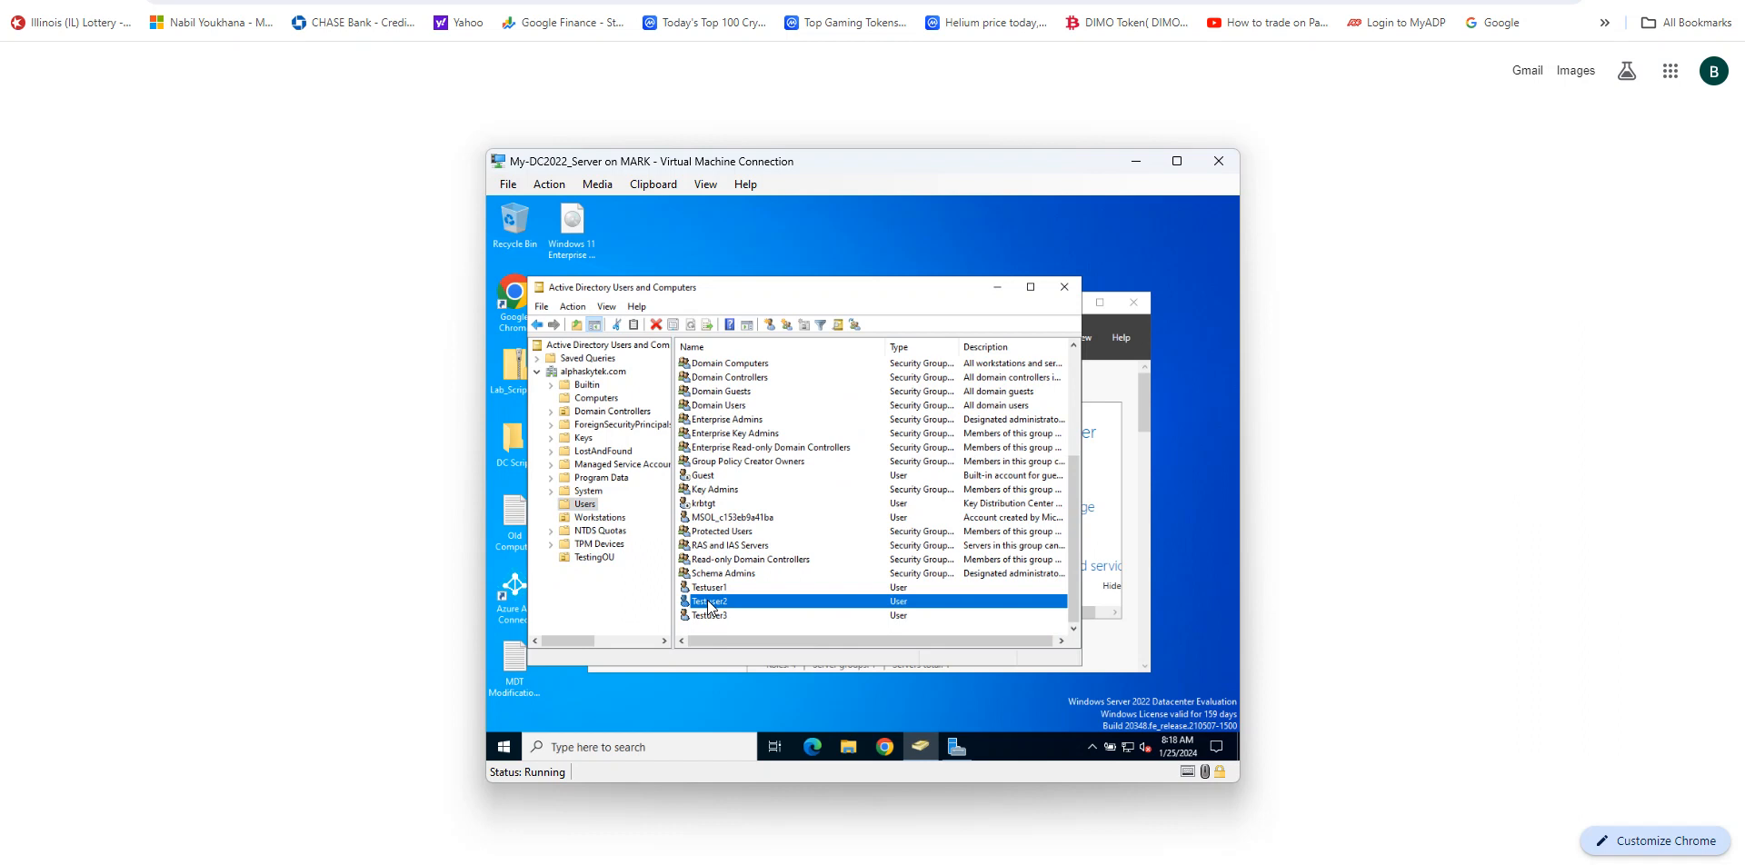
pyautogui.rightClick(710, 606)
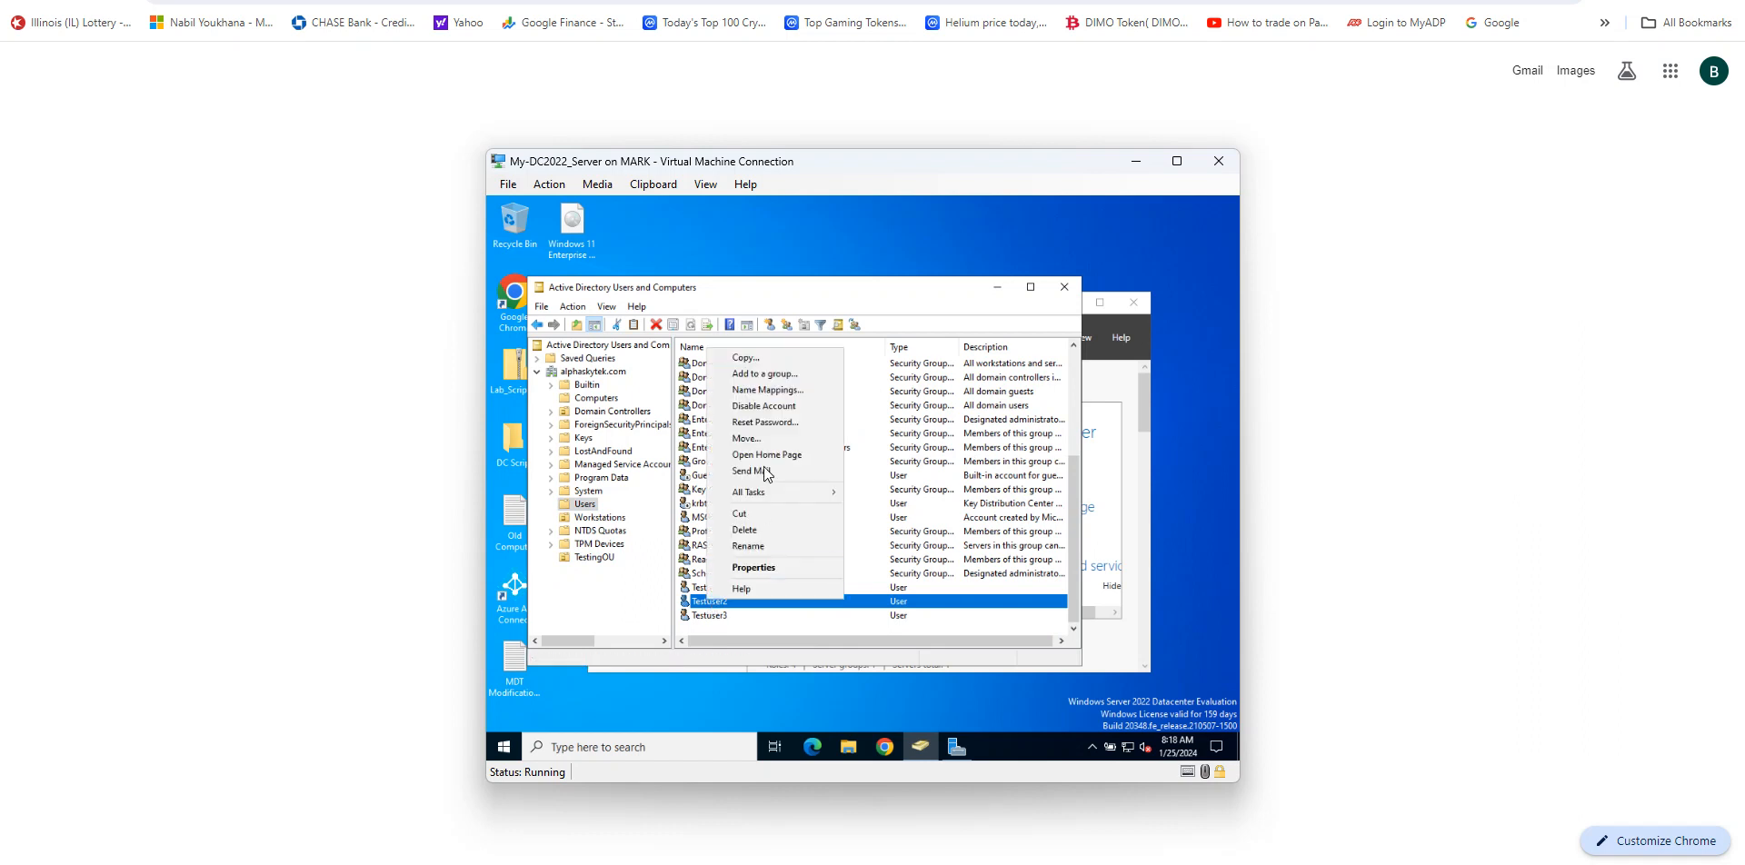
pyautogui.click(743, 439)
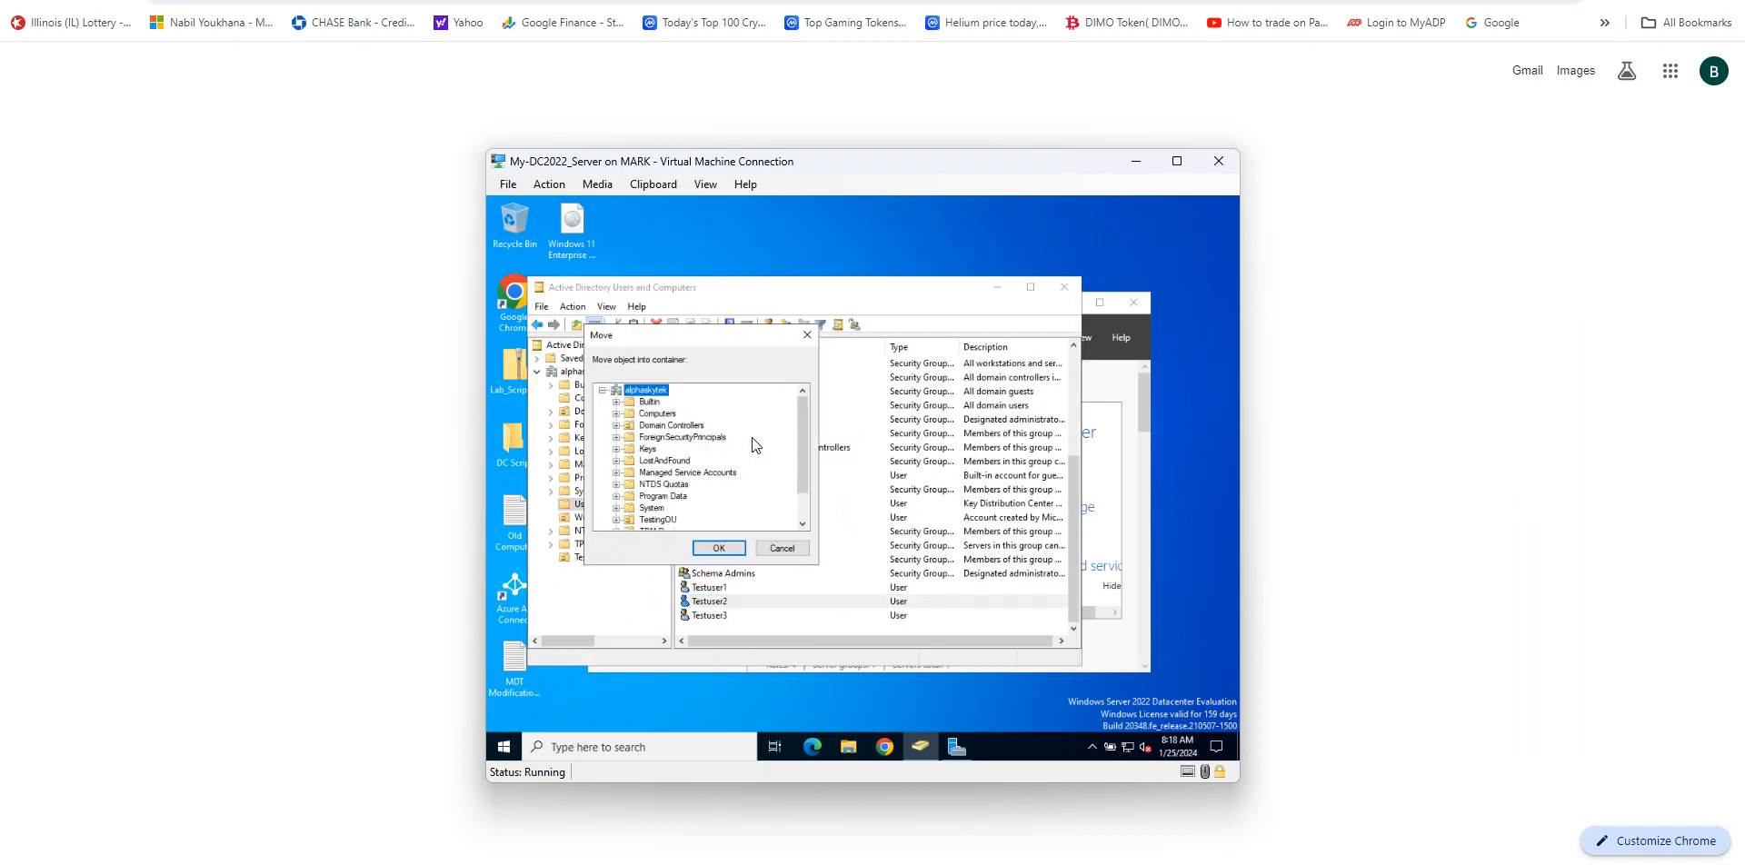
pyautogui.scroll(-1, 750, 436)
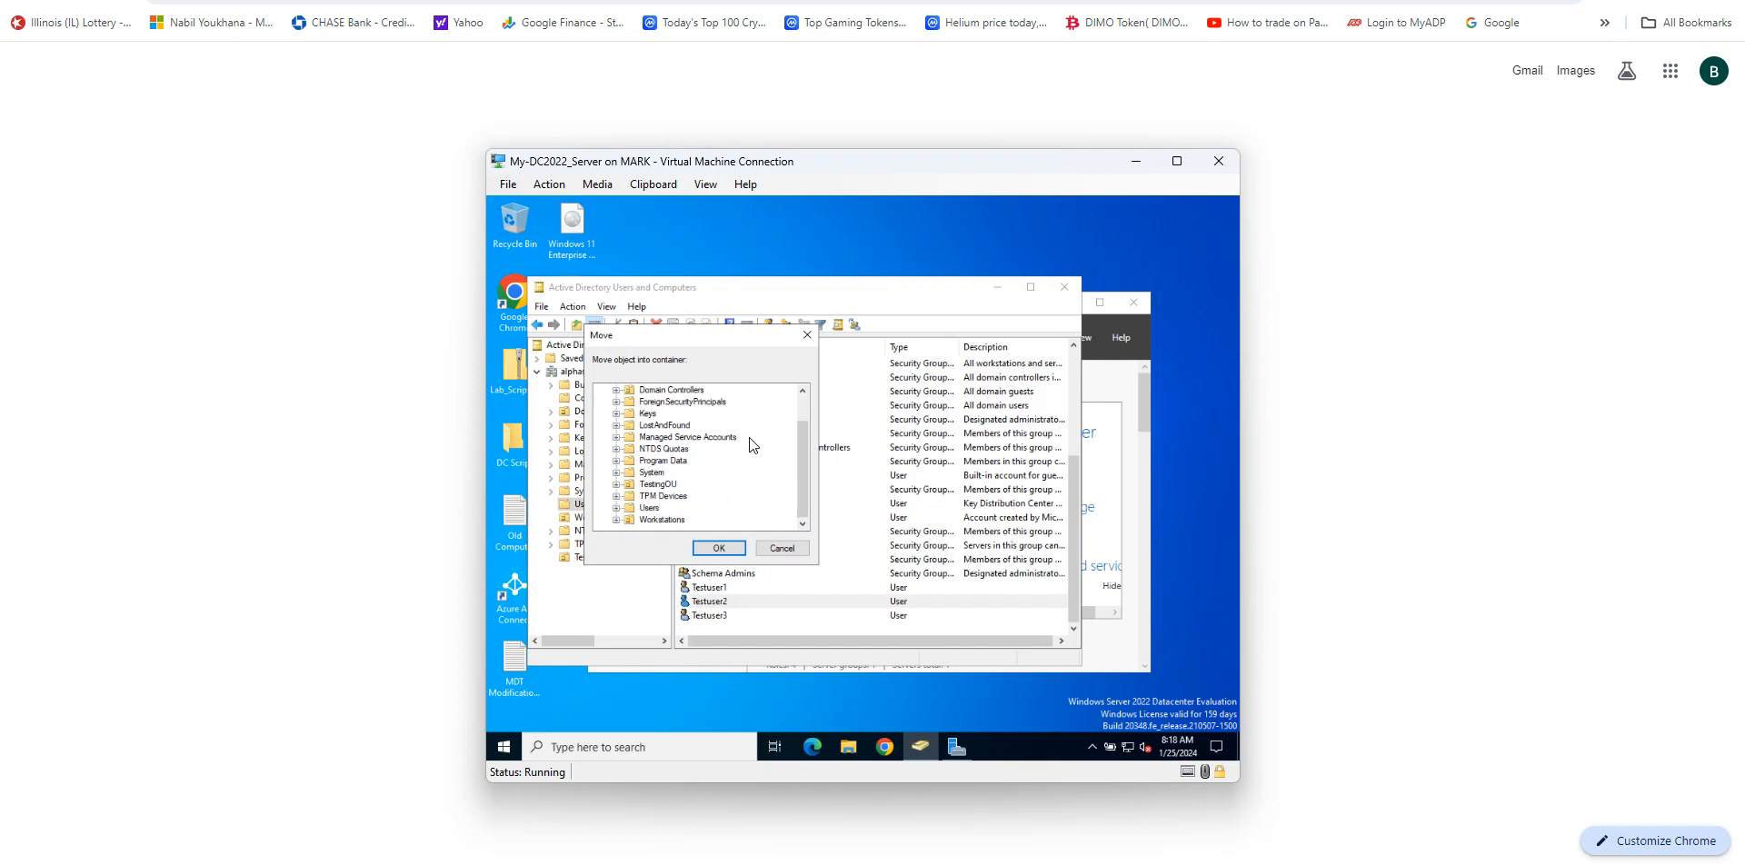
pyautogui.click(658, 484)
pyautogui.click(718, 548)
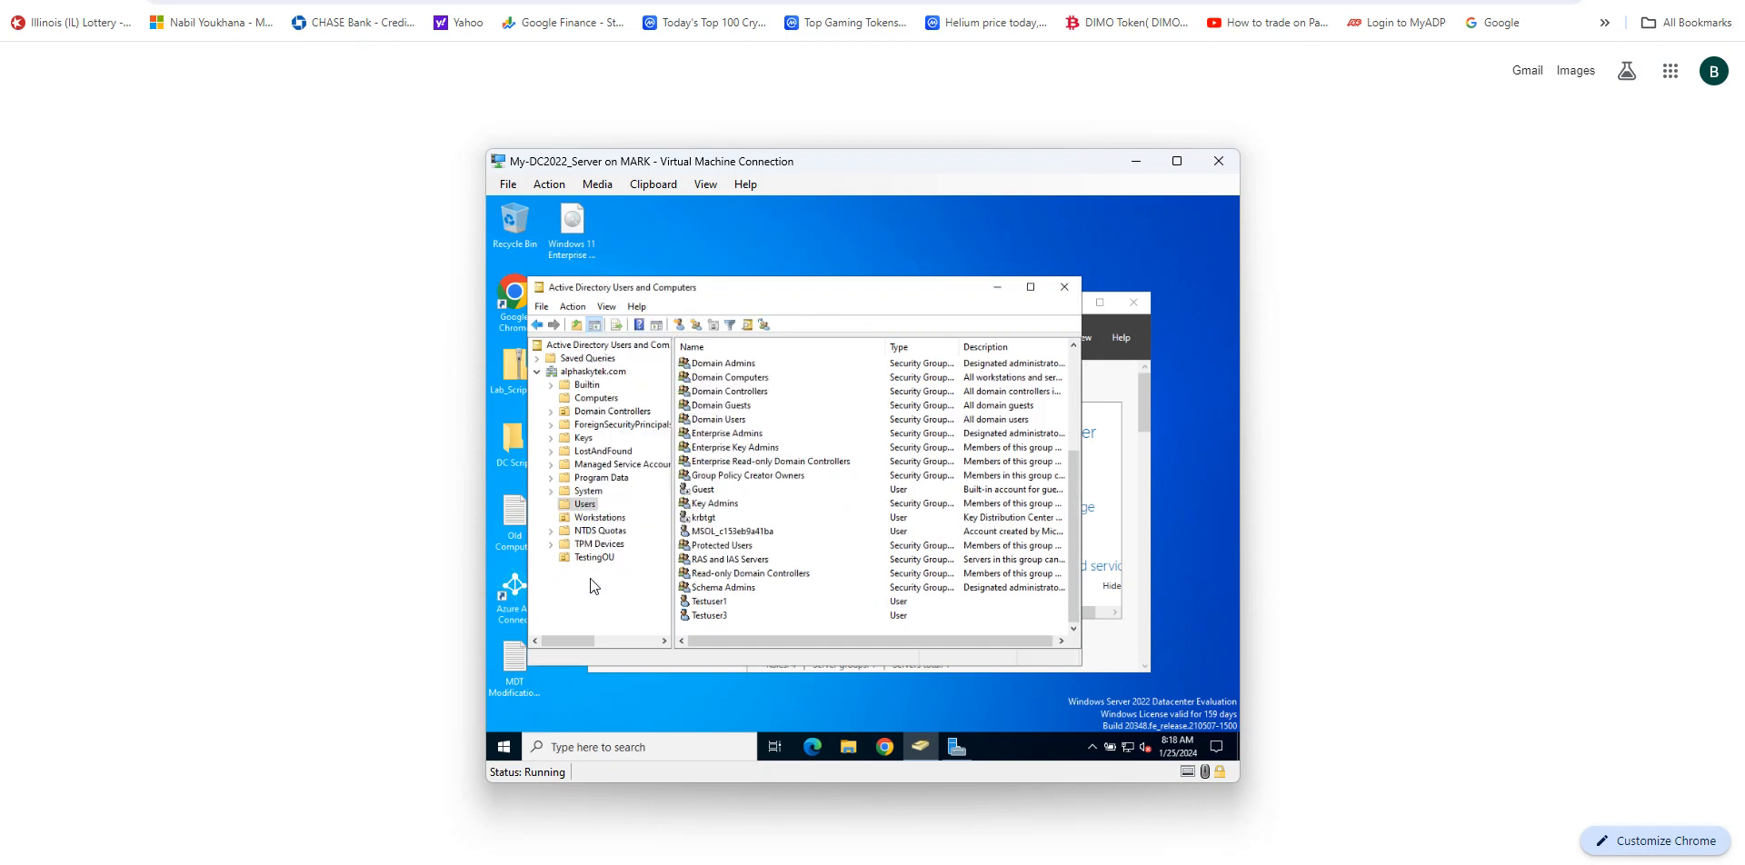
pyautogui.click(609, 558)
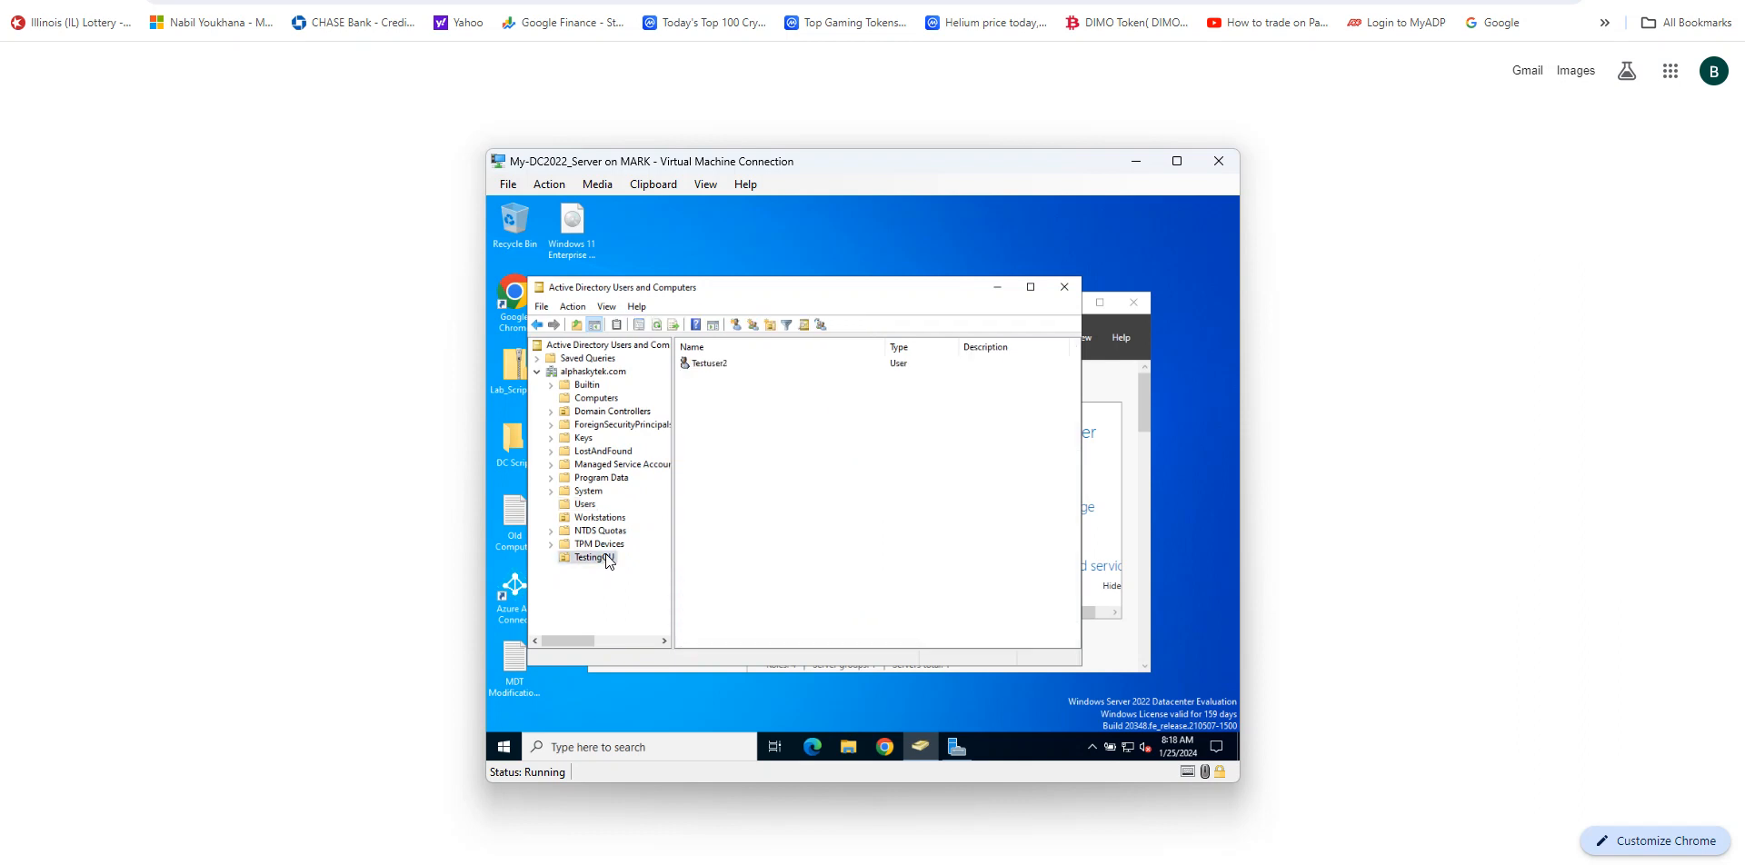
pyautogui.click(715, 365)
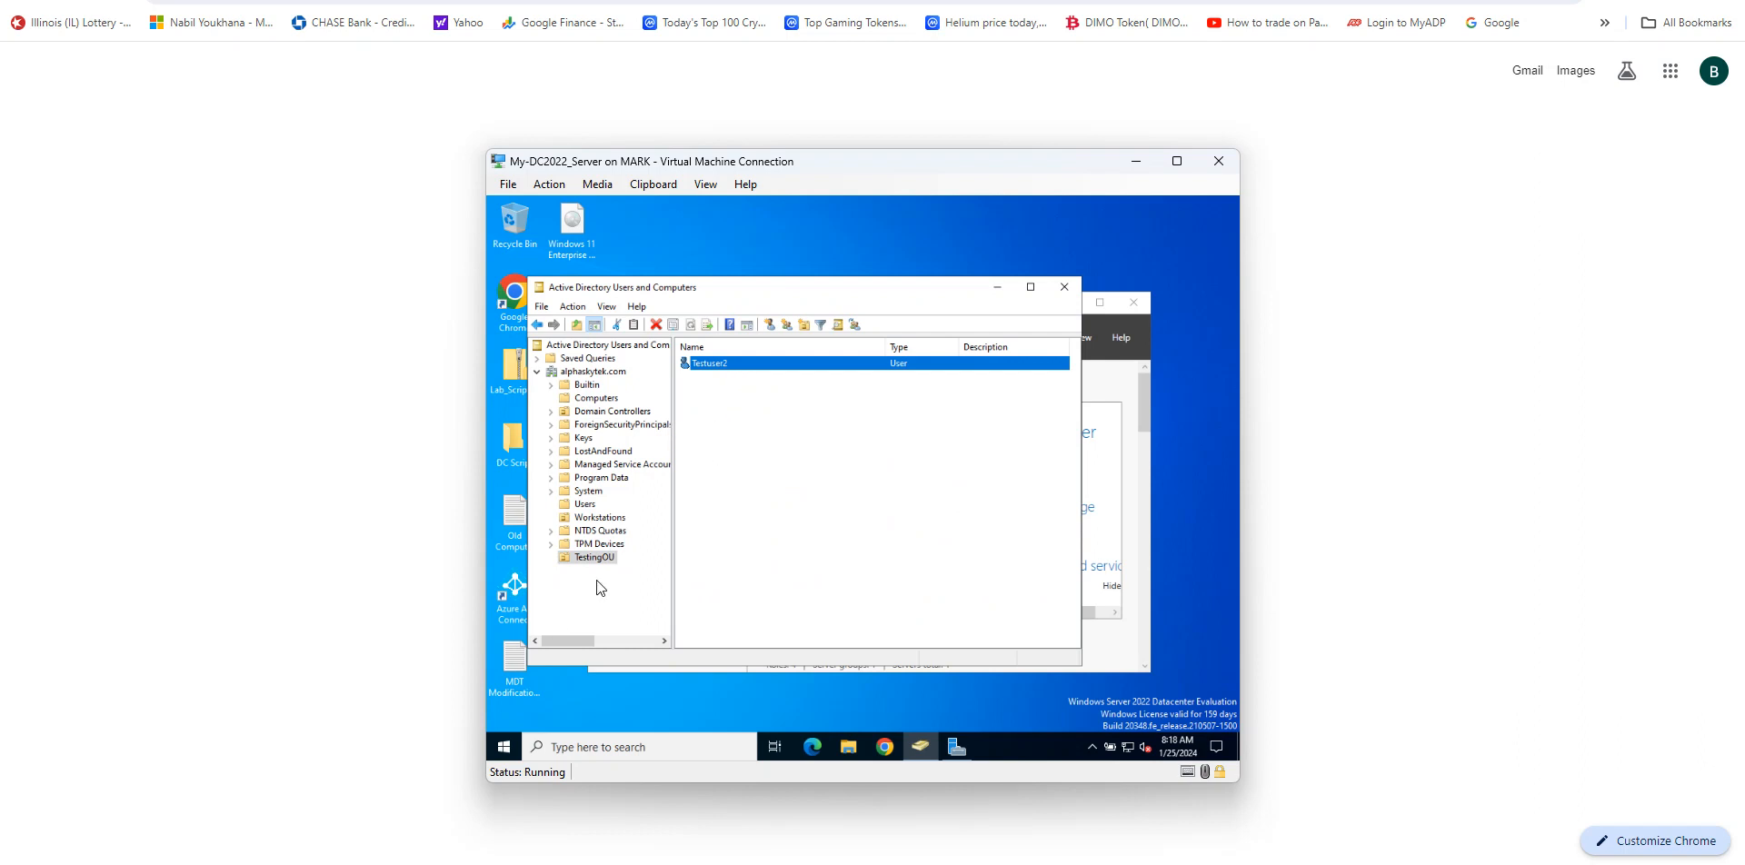
# Step: Open Command Prompt and run gpupdate /force twice to apply the policy
pyautogui.click(635, 750)
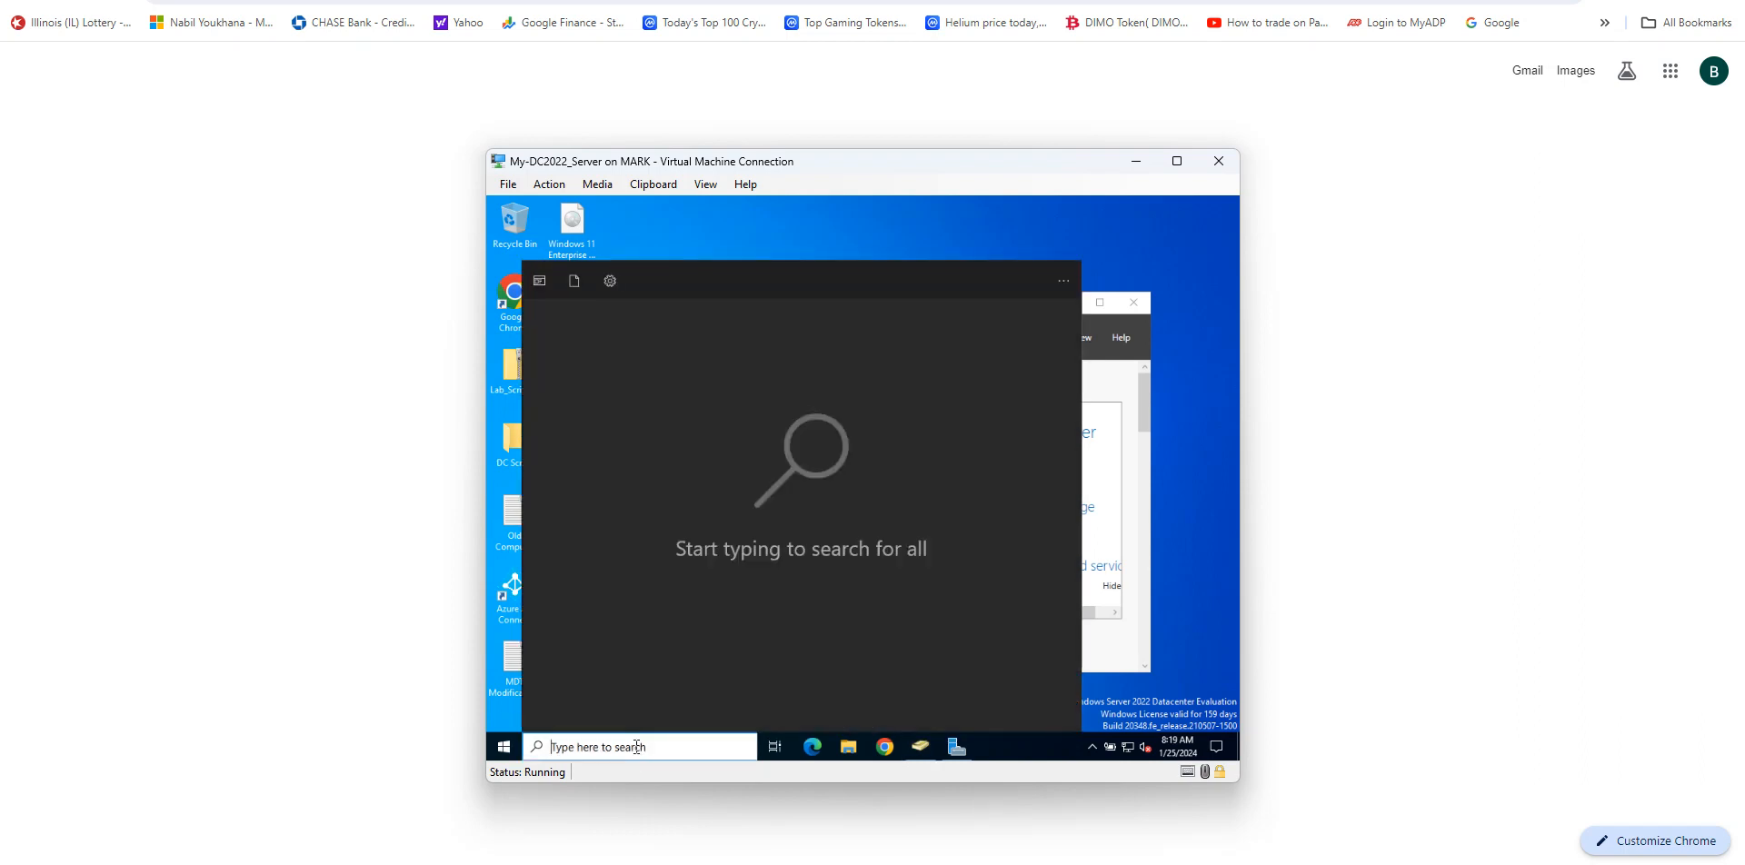
pyautogui.write('cmd')
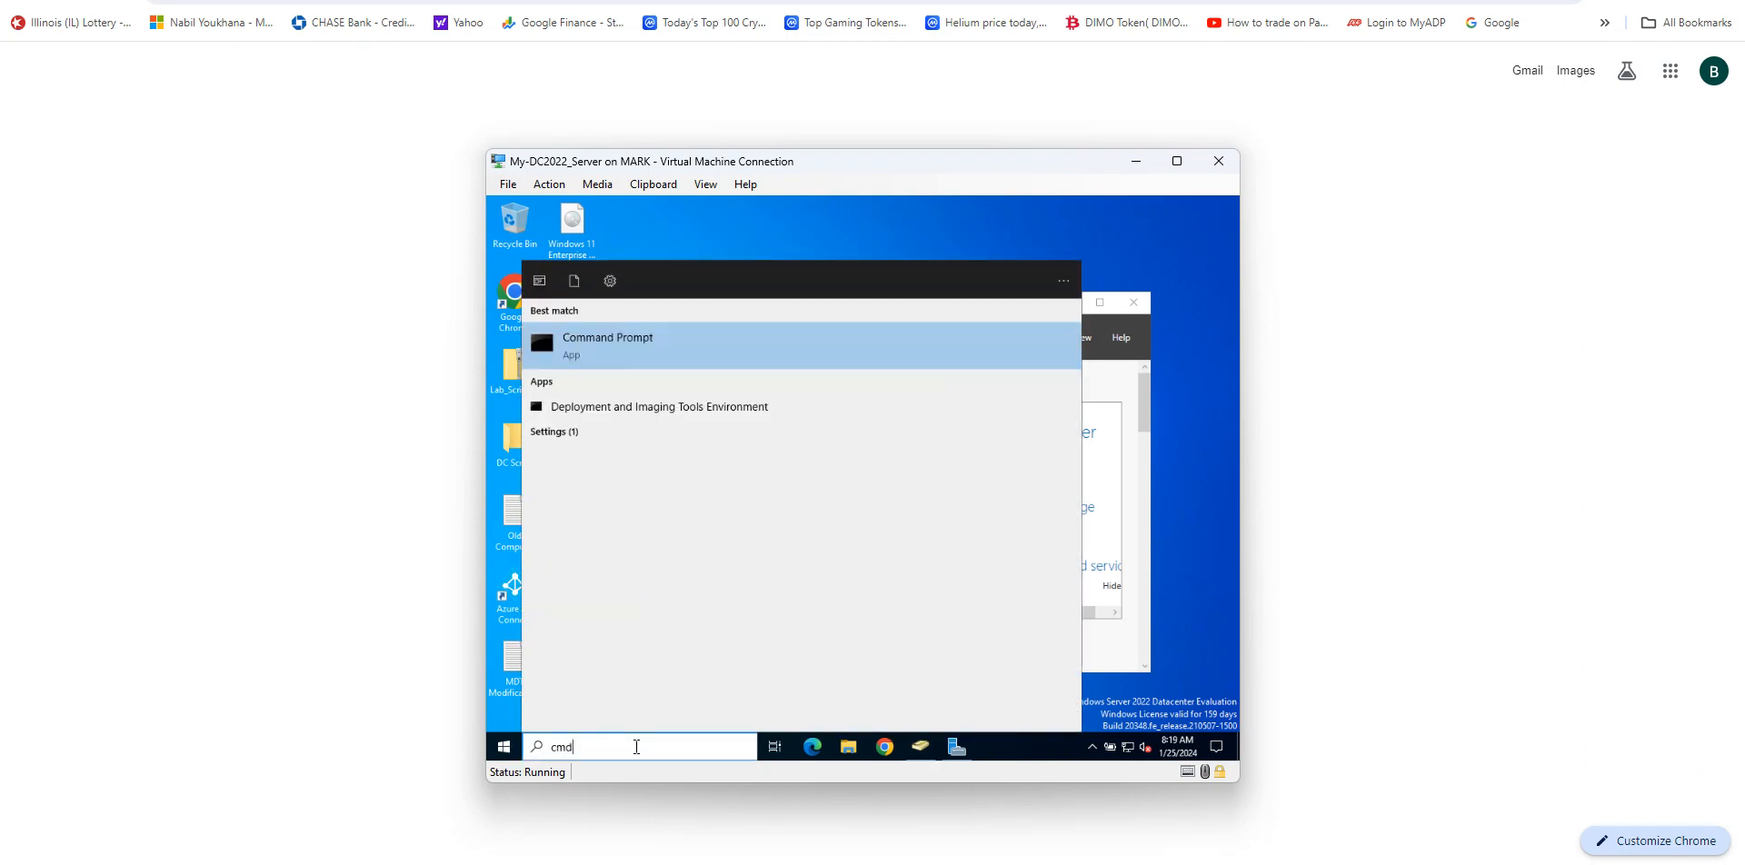
pyautogui.press('Return')
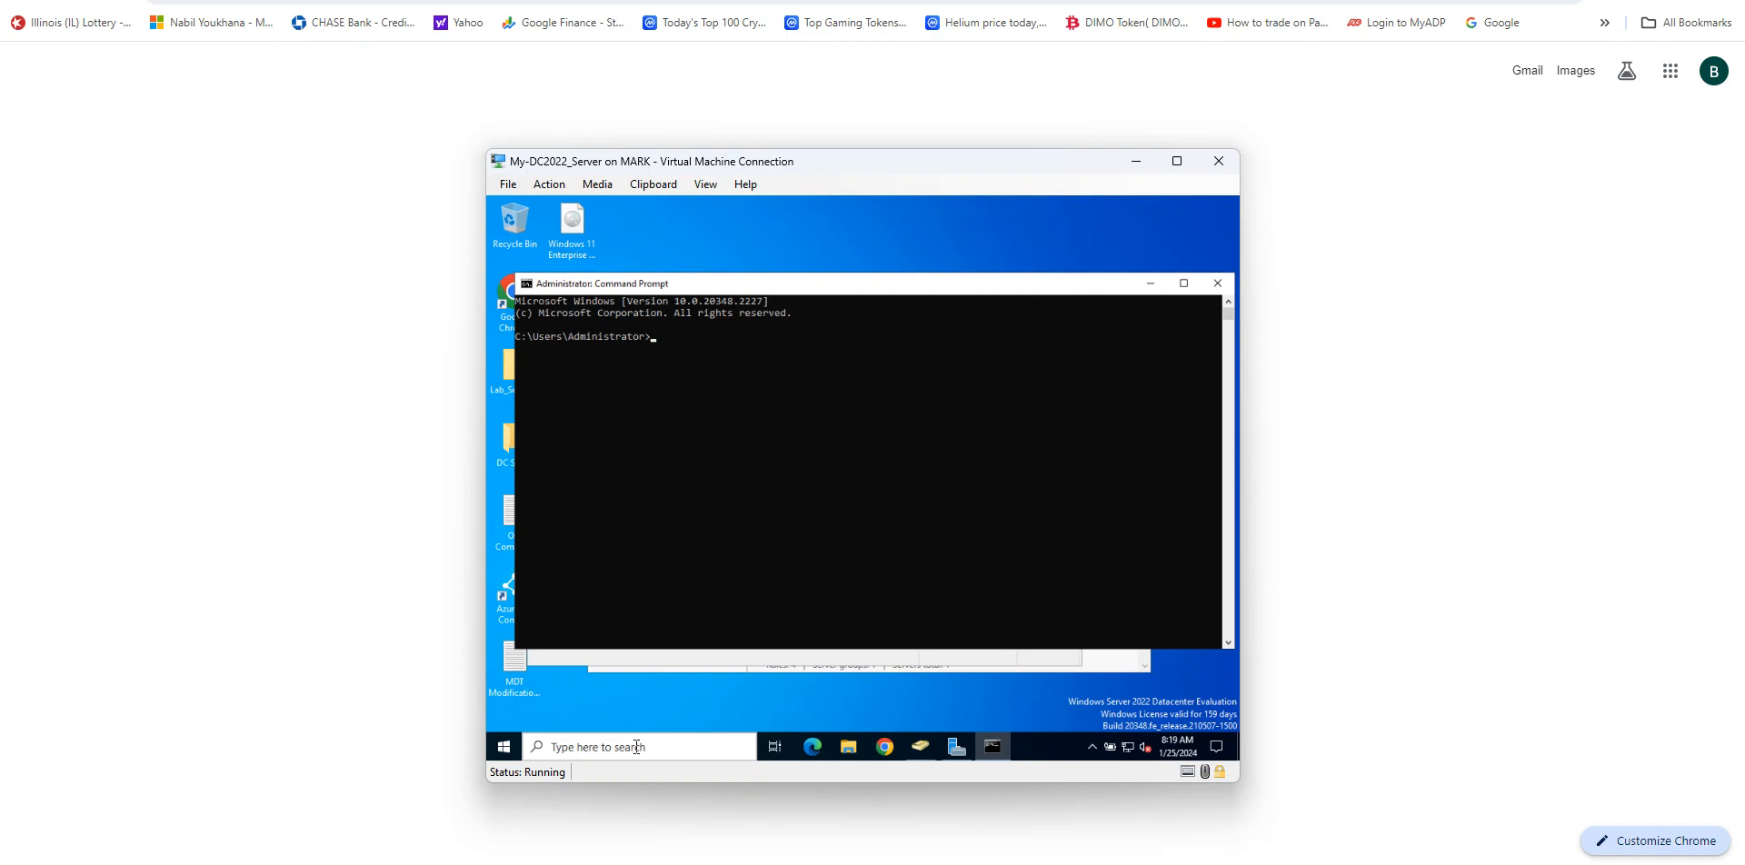
pyautogui.write('g')
pyautogui.press('BackSpace')
pyautogui.write('gpupdate /force')
pyautogui.press('Return')
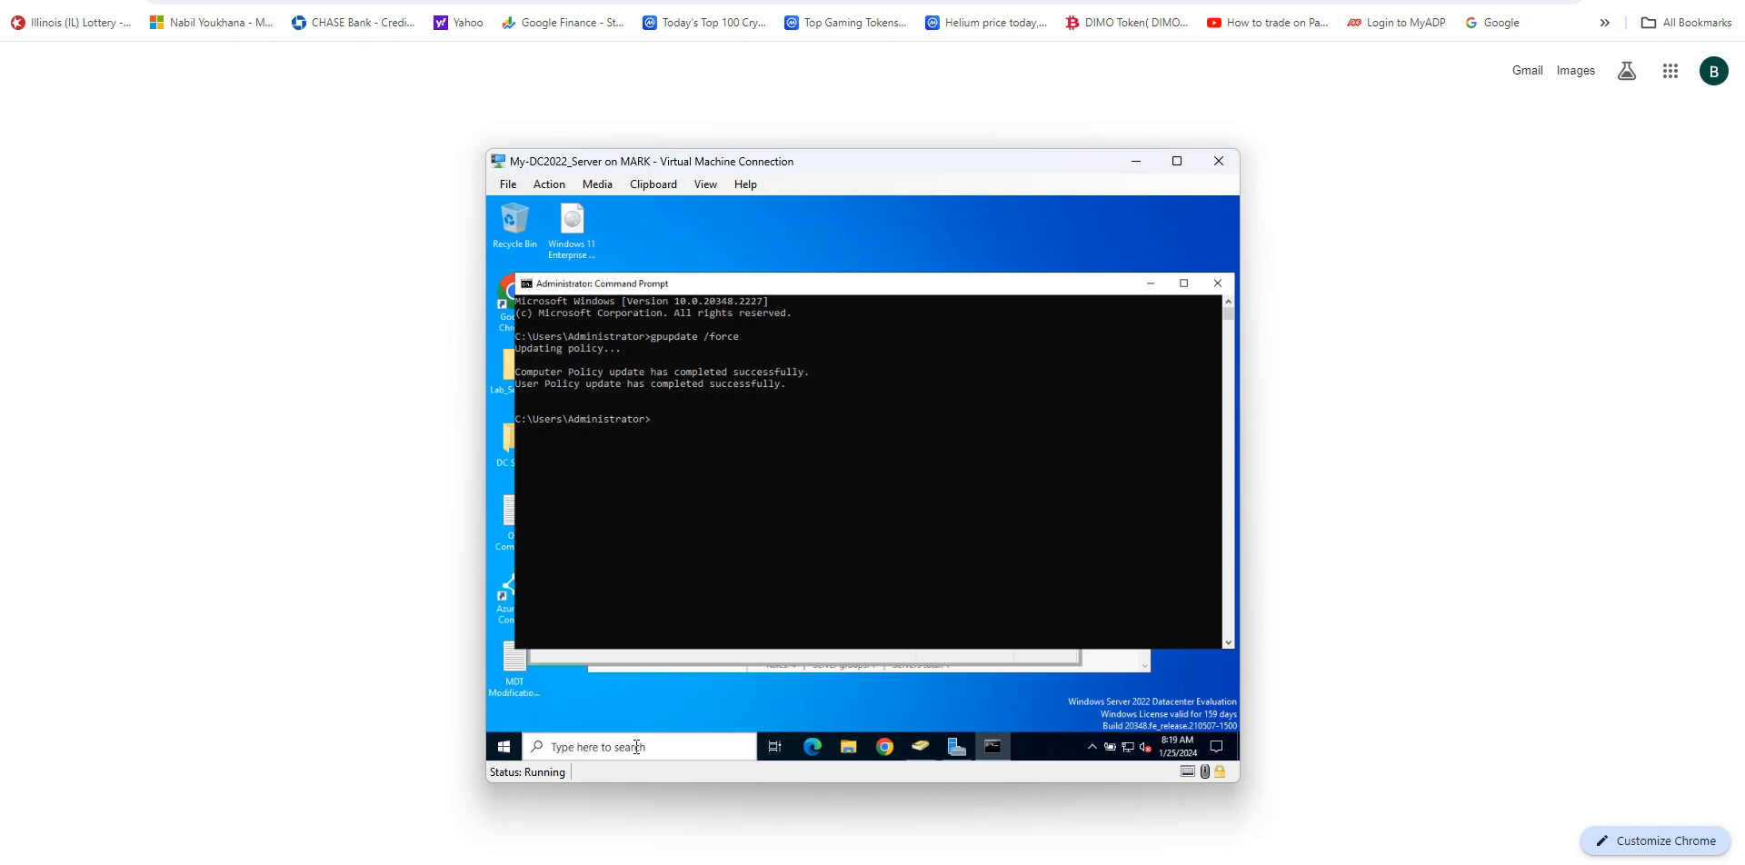
pyautogui.press('Up')
pyautogui.press('Return')
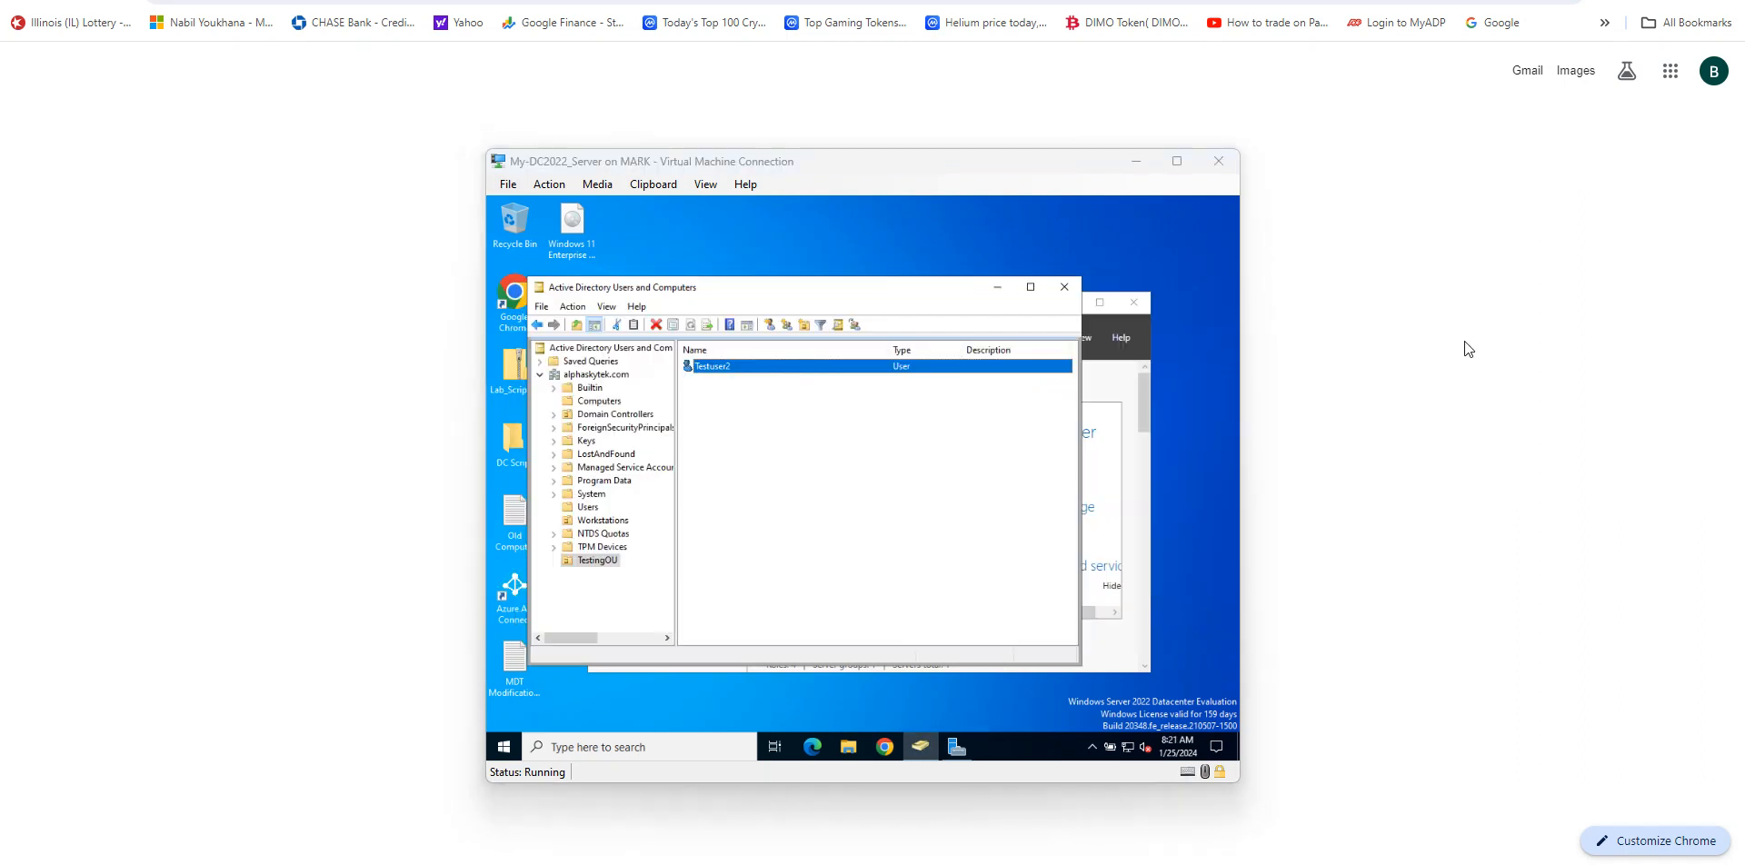
# Step: Switch to the Win11-Client virtual machine and sign in as Testuser2 by entering the account password
pyautogui.moveTo(1054, 864)
pyautogui.moveTo(1134, 864)
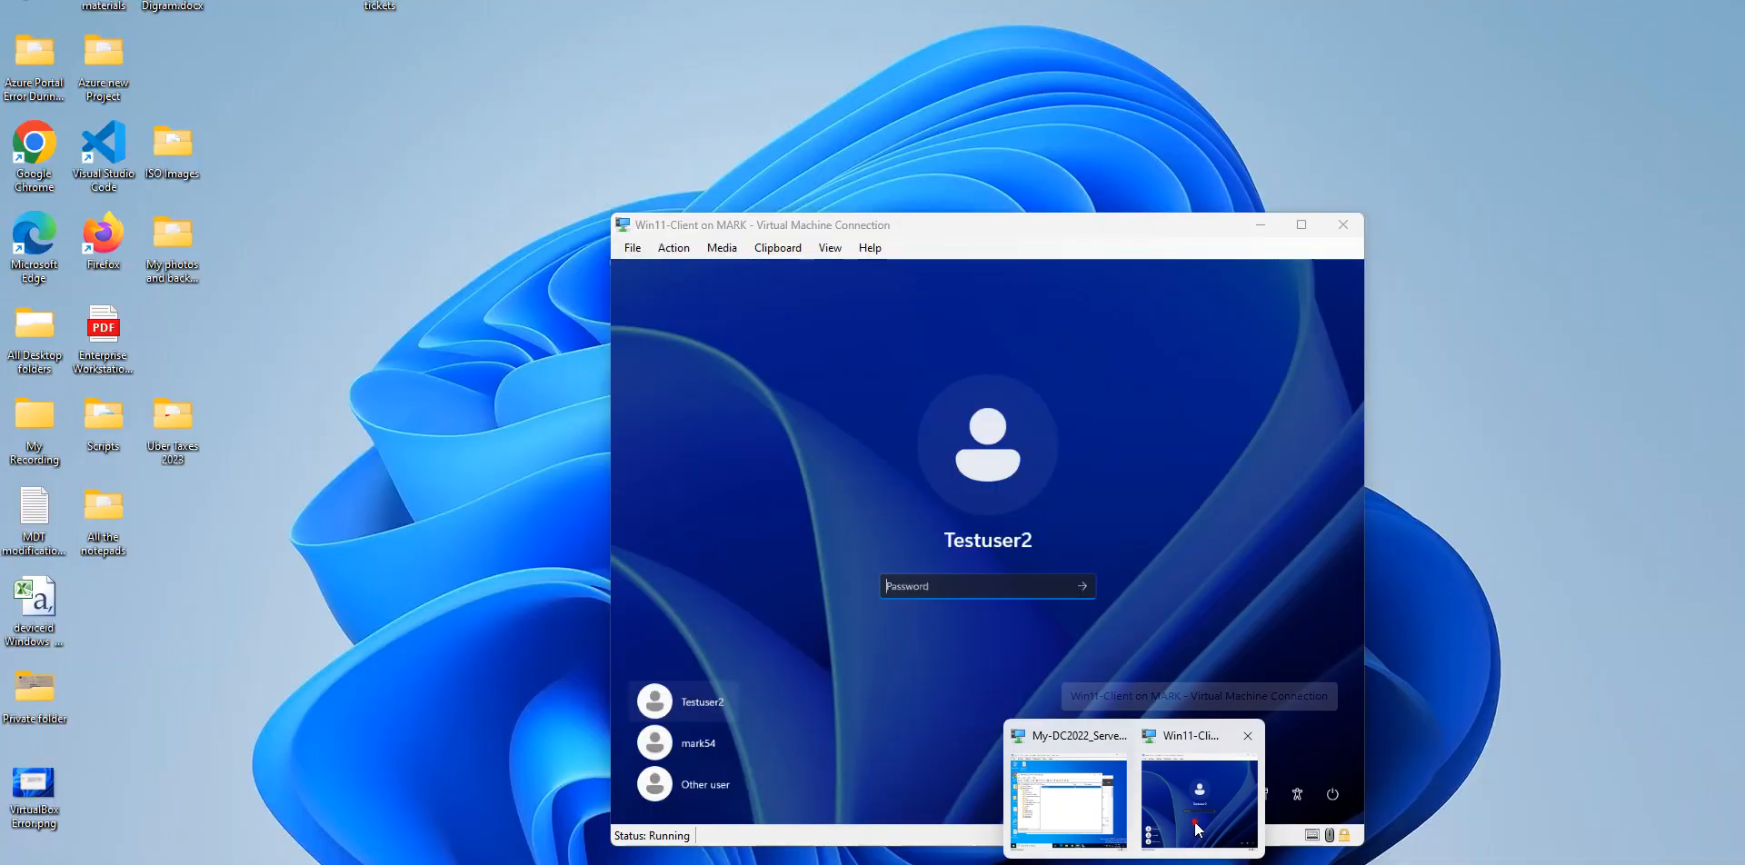
pyautogui.click(1194, 822)
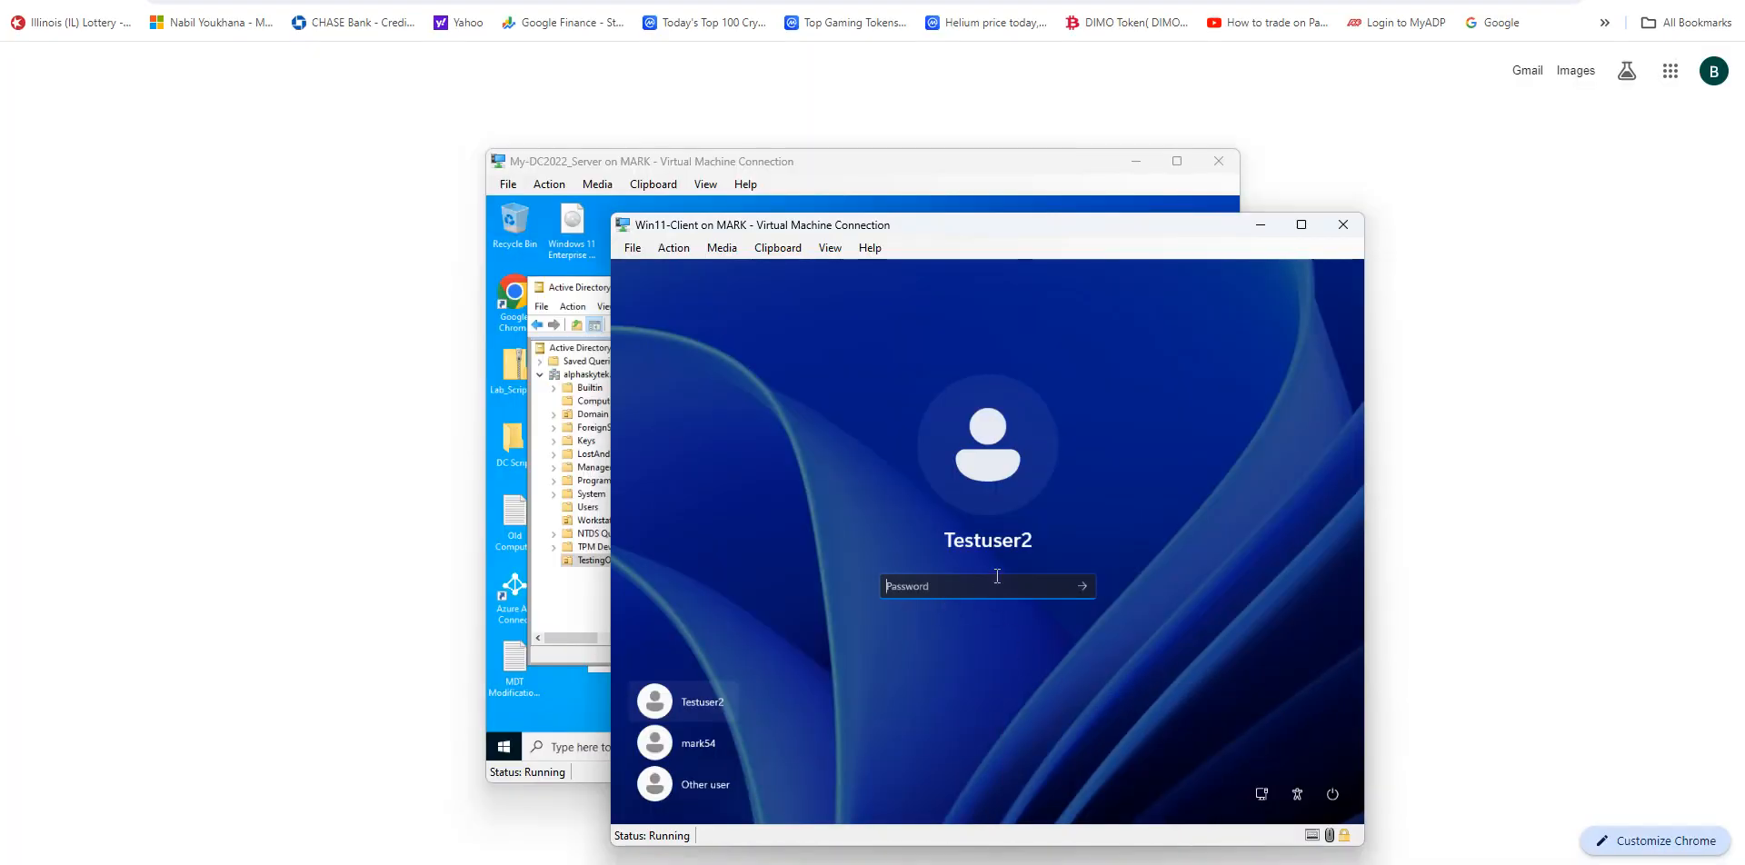
pyautogui.write('•')
pyautogui.press('BackSpace')
pyautogui.write('••••')
pyautogui.press('BackSpace')
pyautogui.press('BackSpace')
pyautogui.press('BackSpace')
pyautogui.press('BackSpace')
pyautogui.write('•••••••••••••')
pyautogui.press('Return')
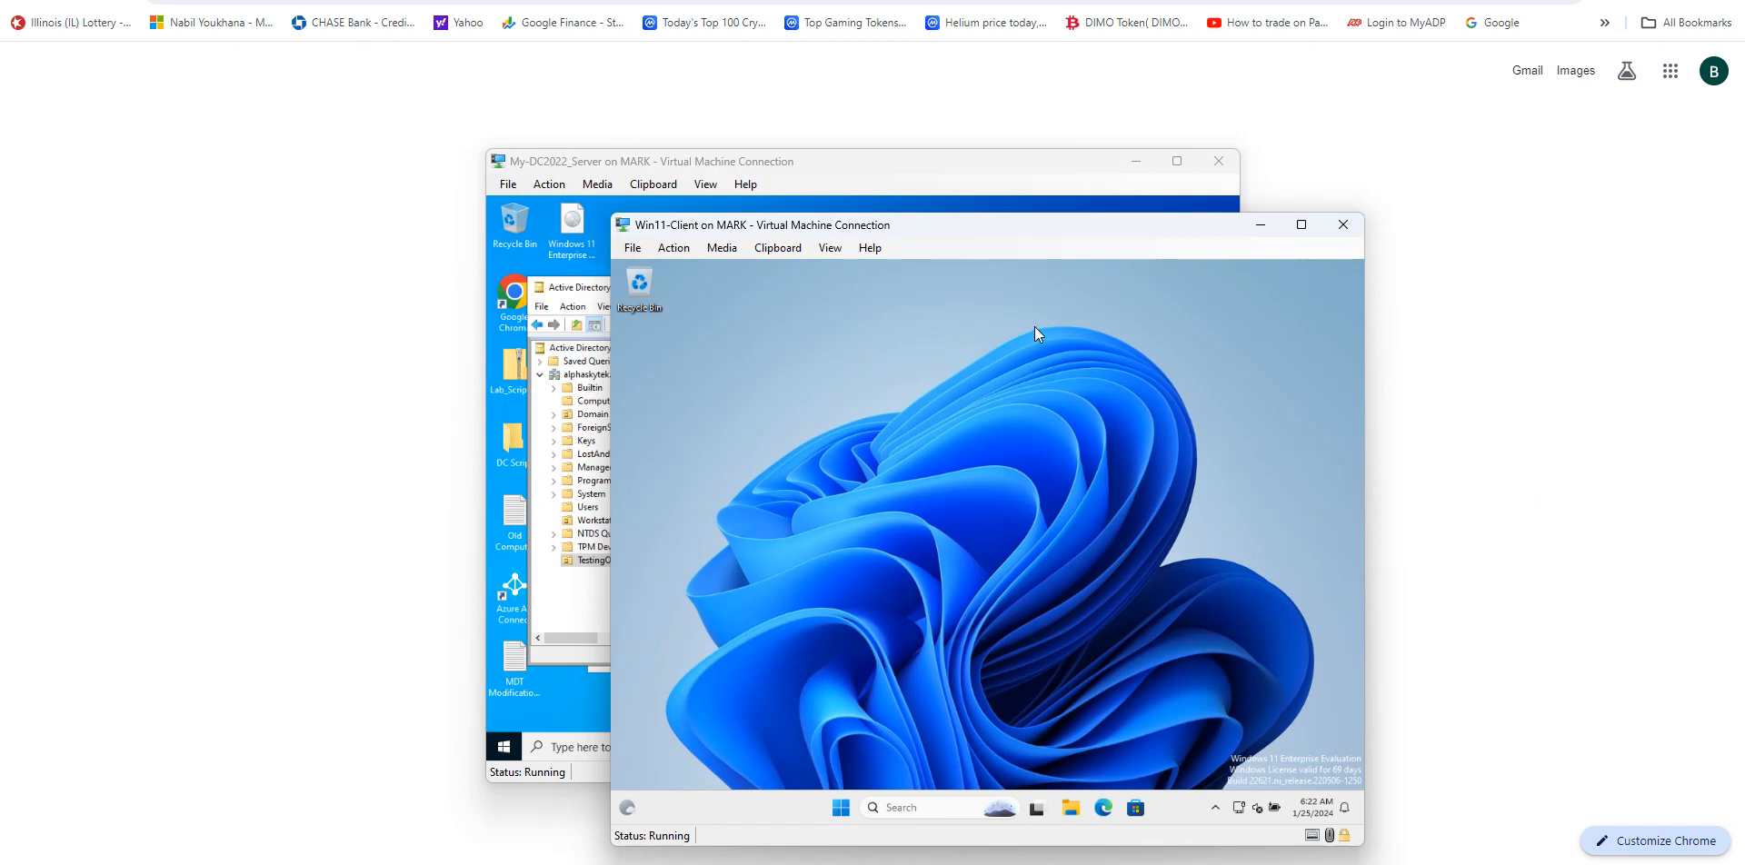
# Step: Open File Explorer on the client and check This PC for the C and D drives, then close it
pyautogui.click(1071, 808)
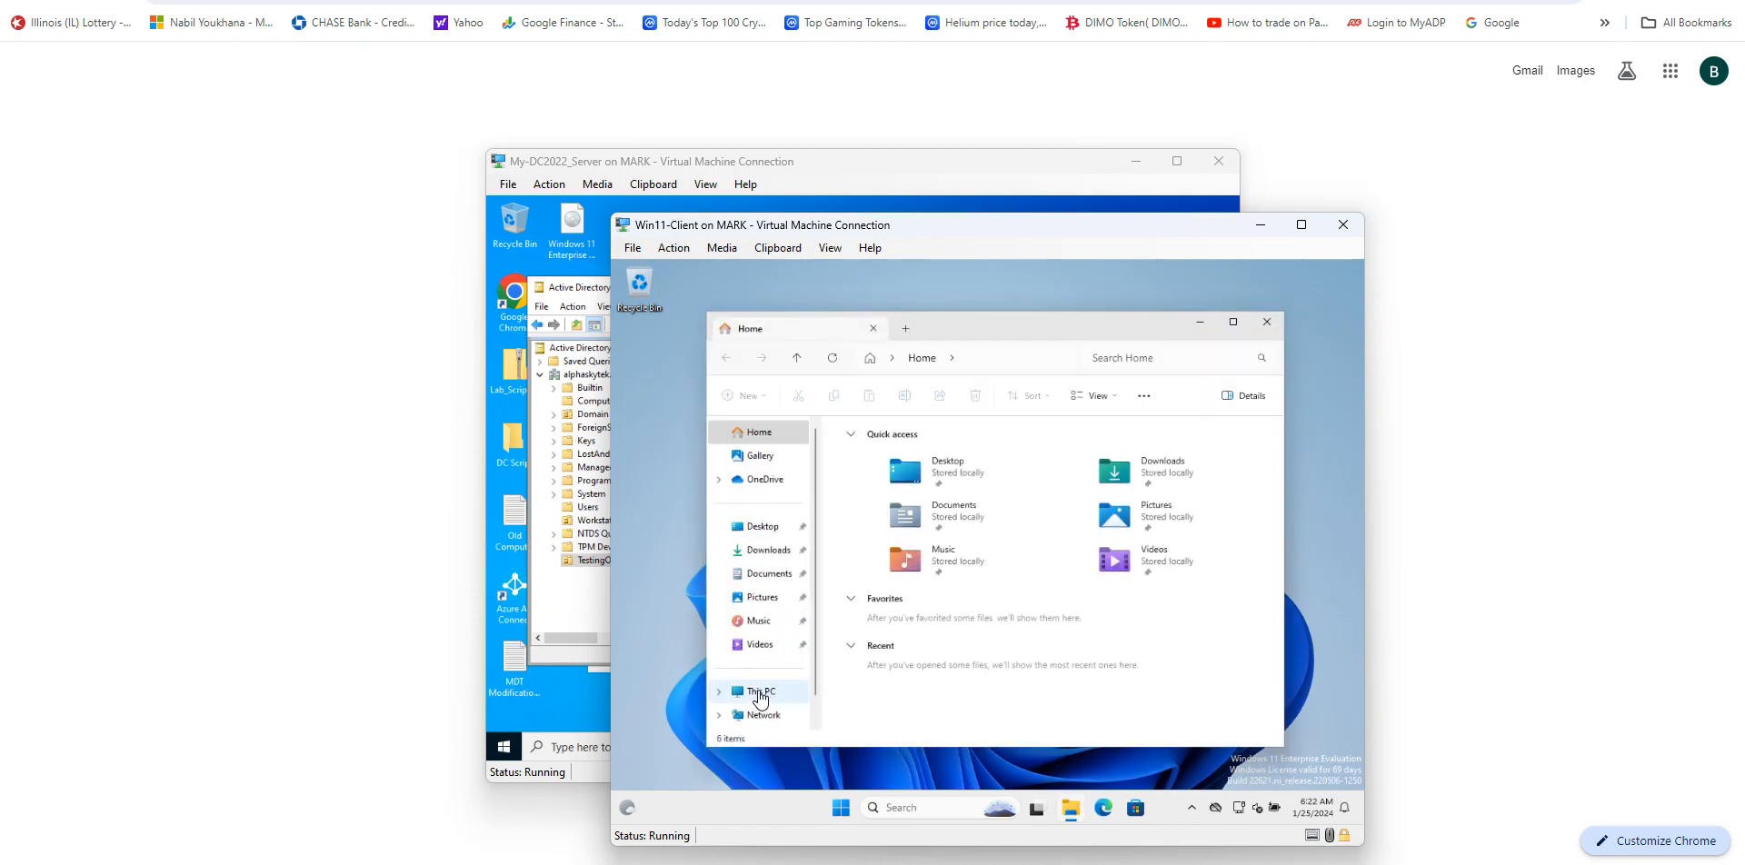
pyautogui.click(761, 694)
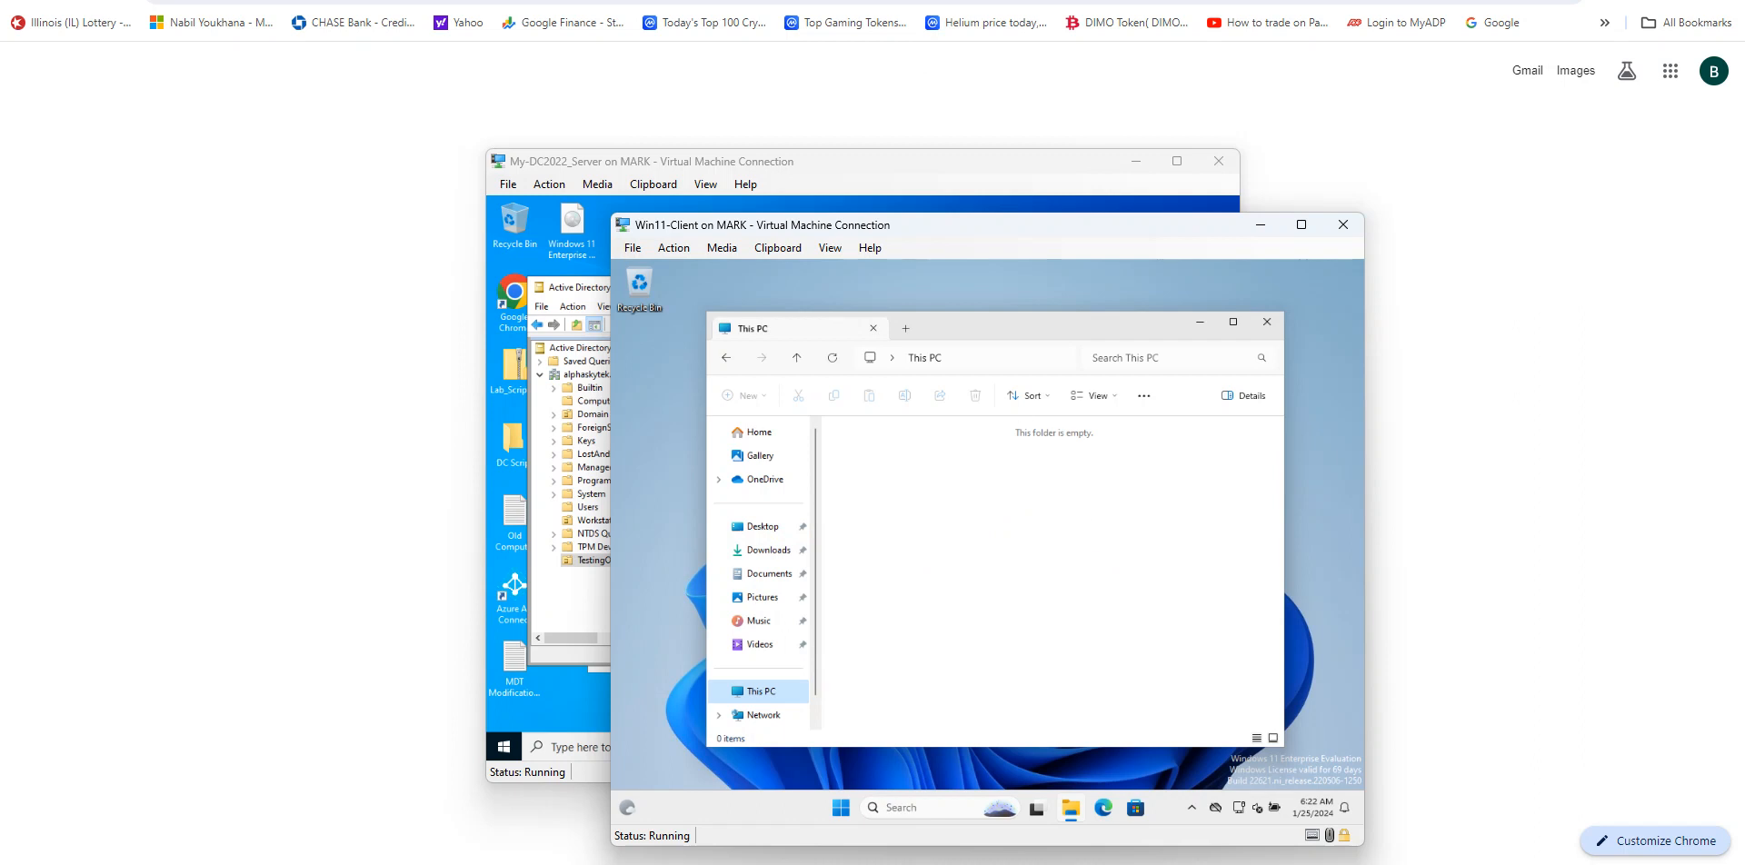
pyautogui.hotkey('alt', 'F4')
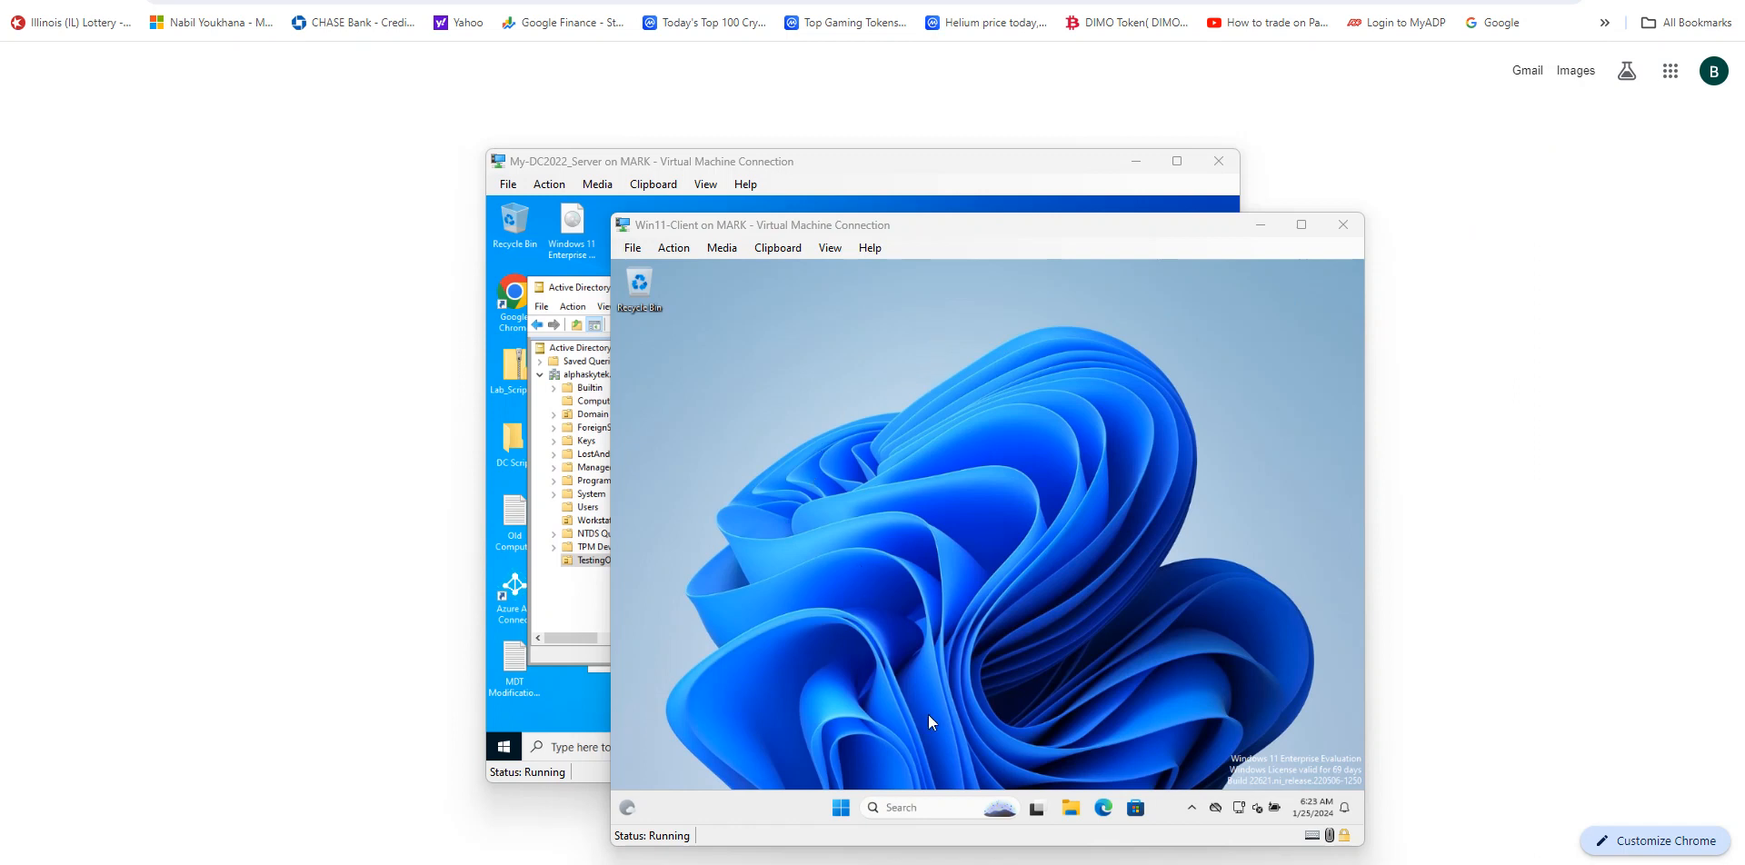
pyautogui.click(1073, 811)
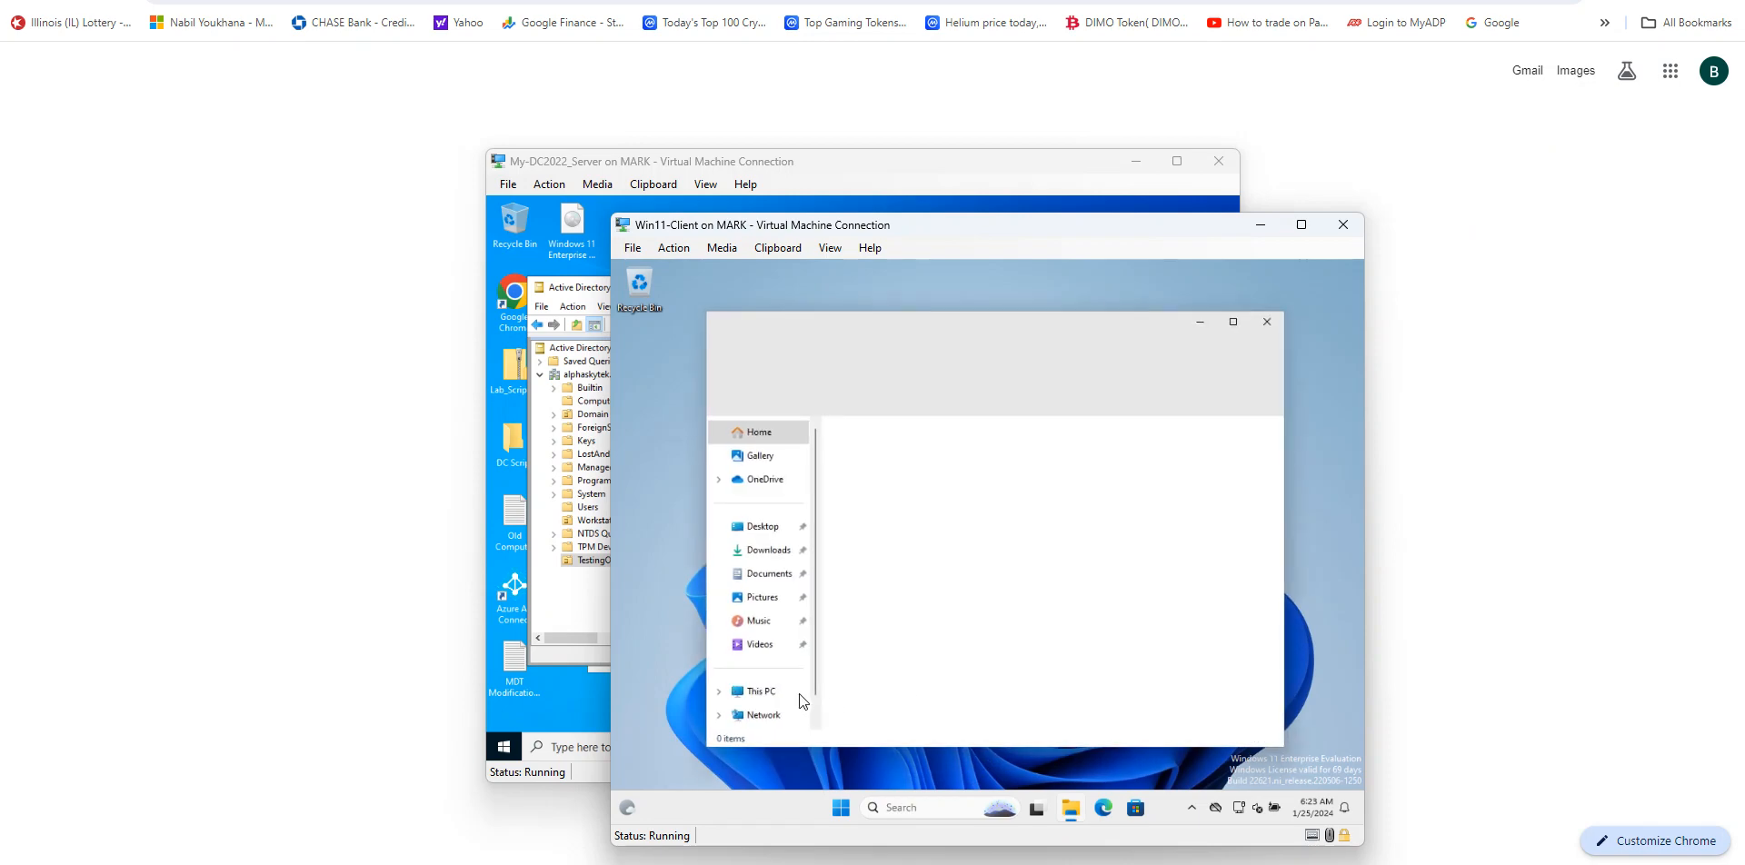
pyautogui.click(750, 697)
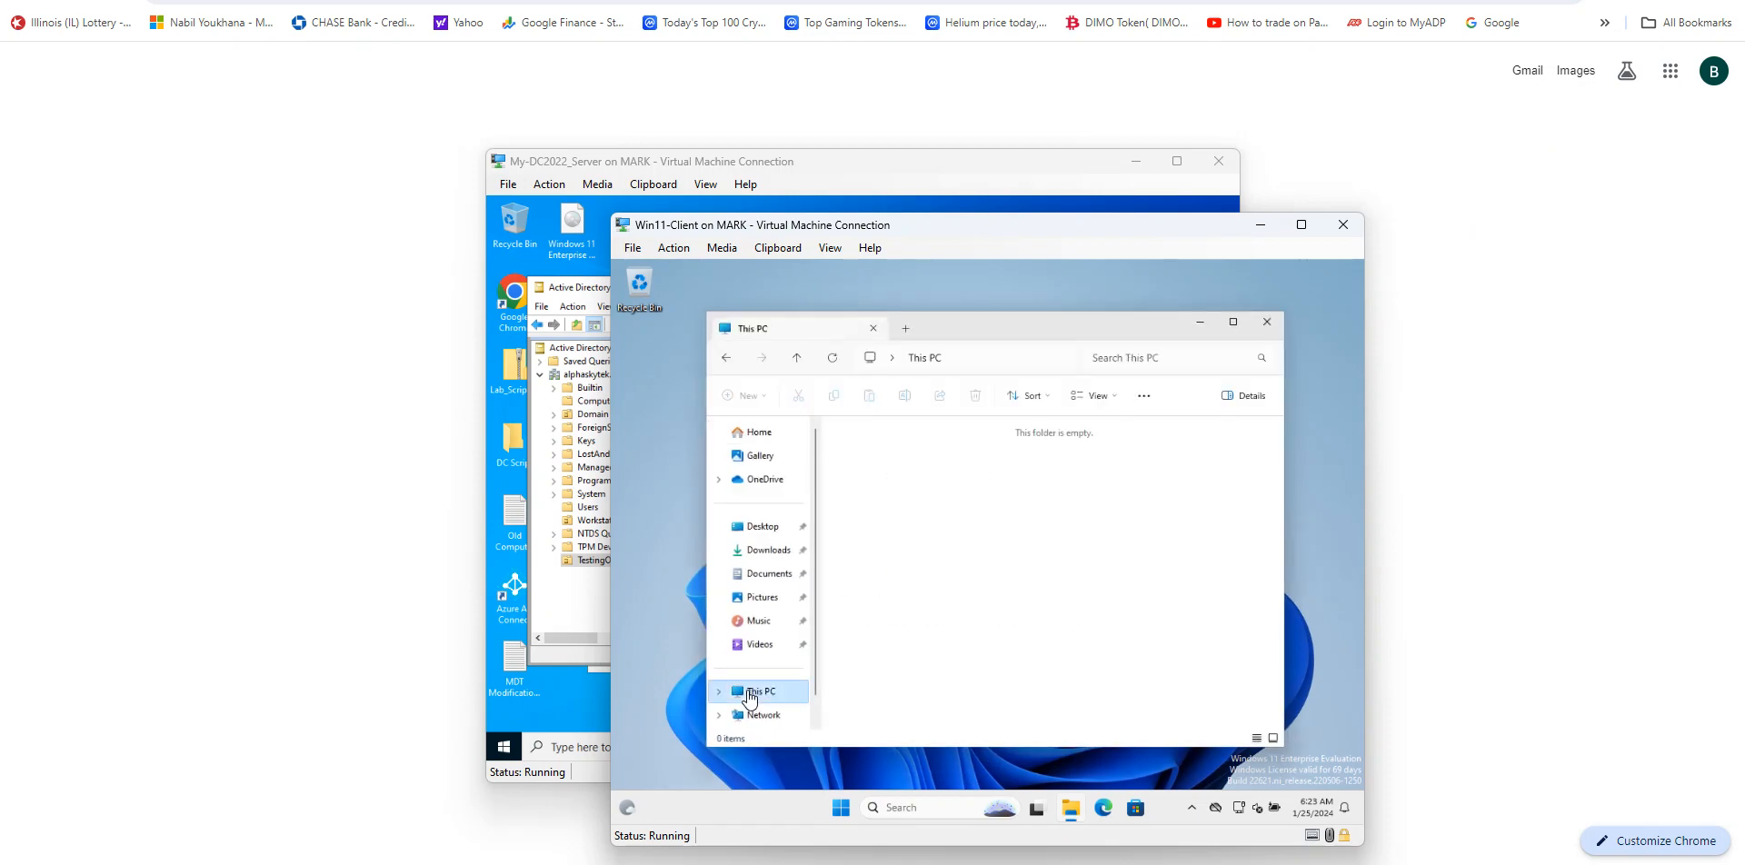
pyautogui.click(1264, 323)
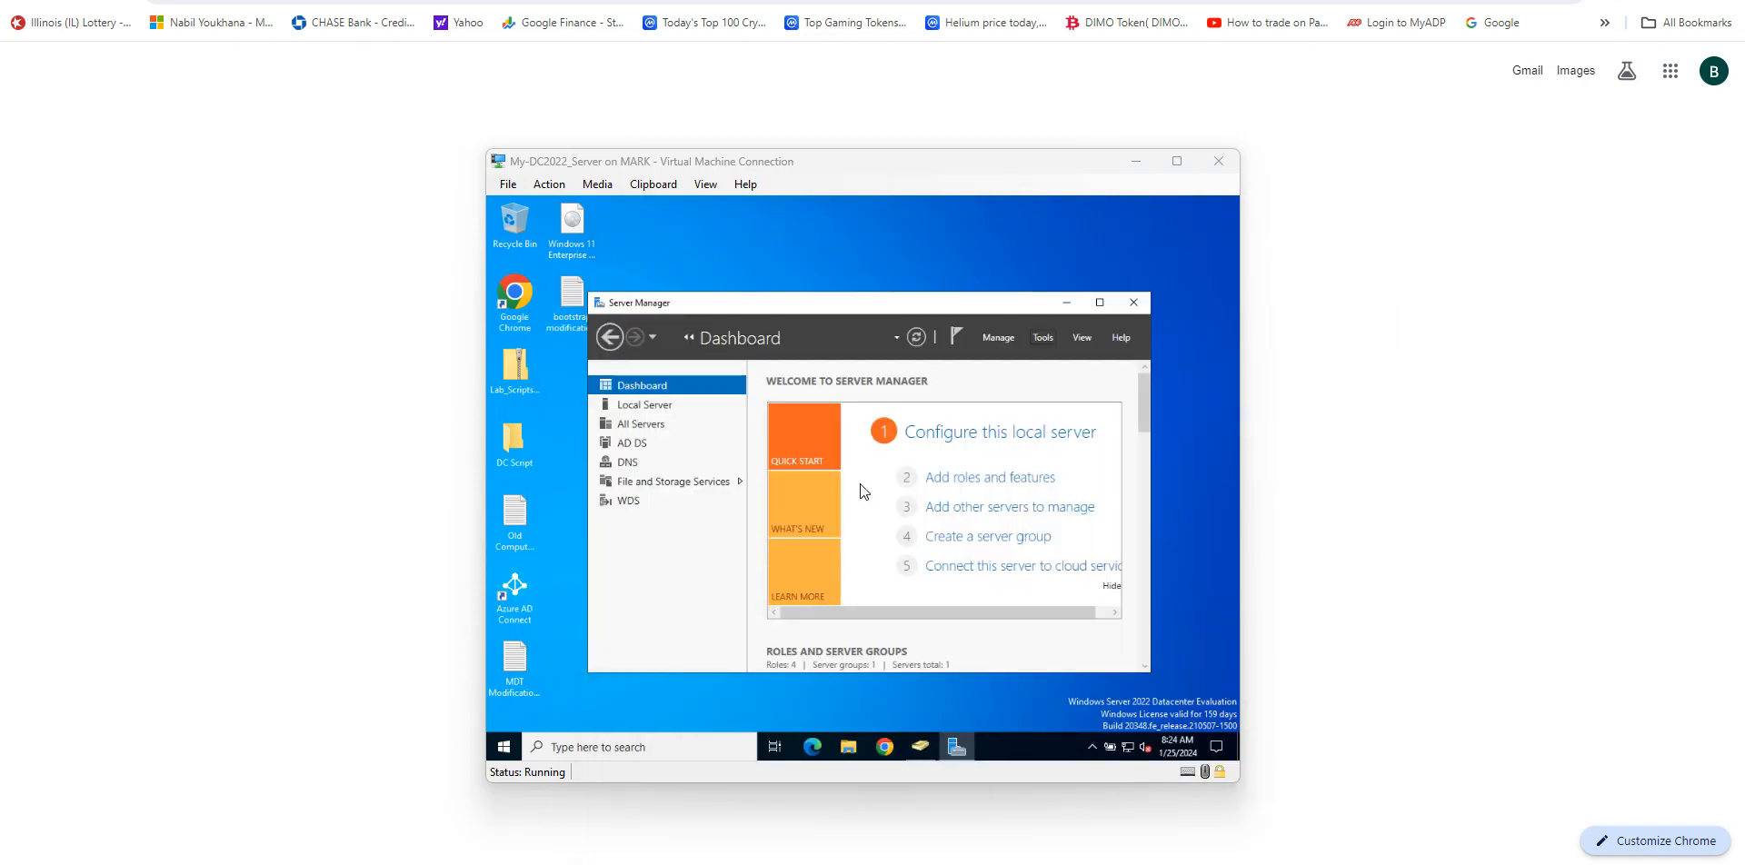
# Step: Open Group Policy Management and disable the Hide Drives & Block Access C & D Drives link on TestingOU
pyautogui.click(1043, 338)
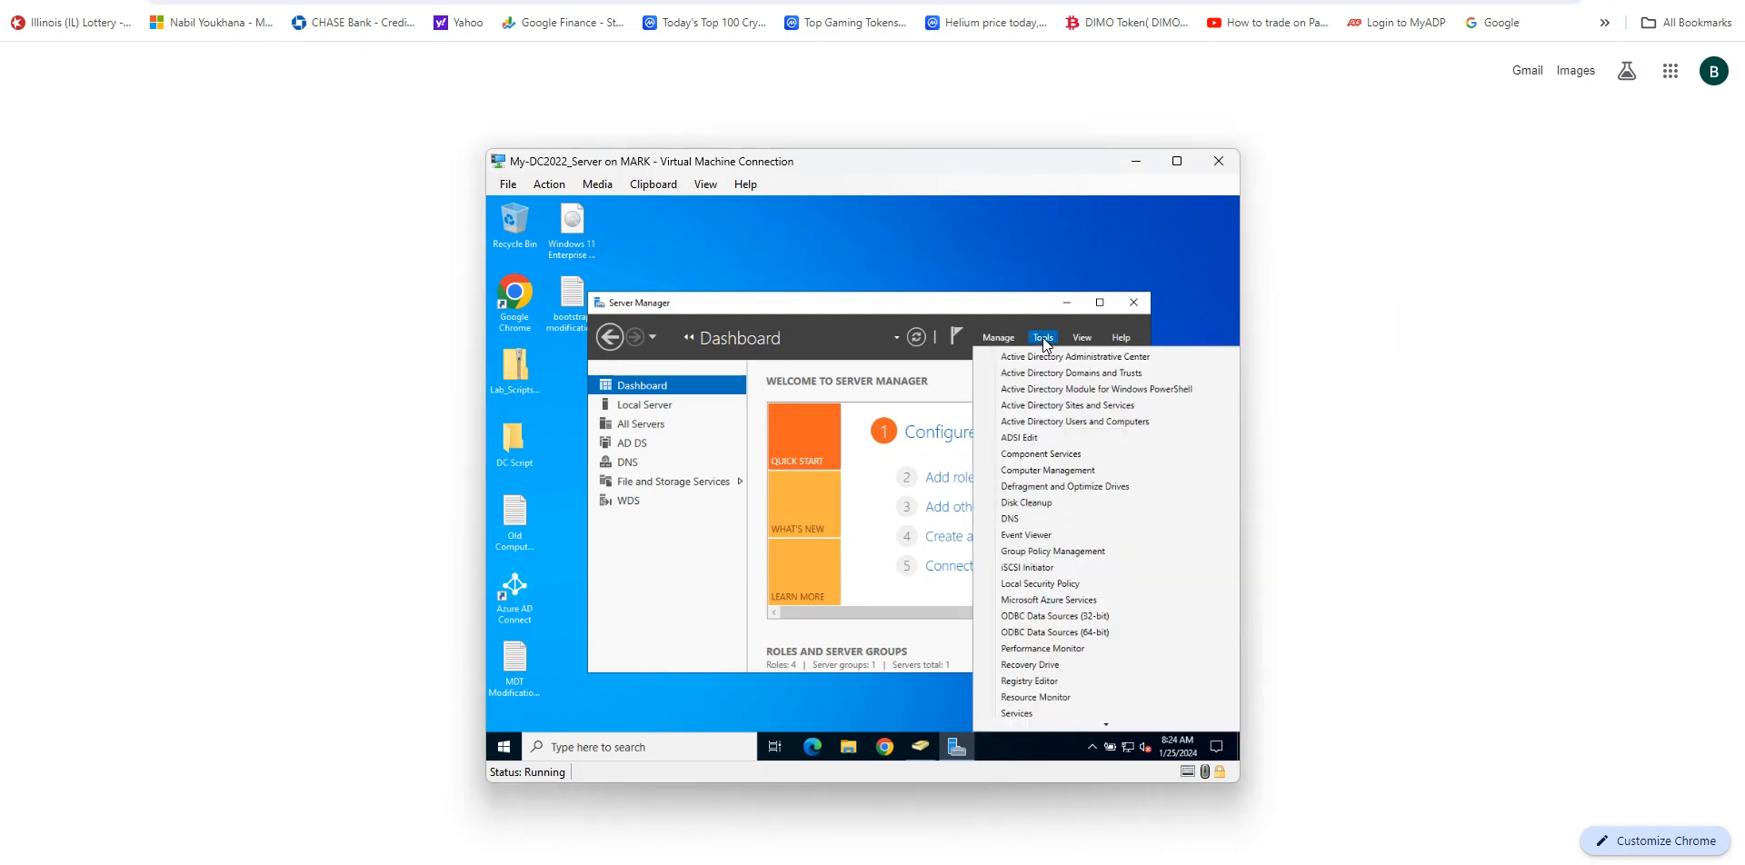
pyautogui.click(1039, 551)
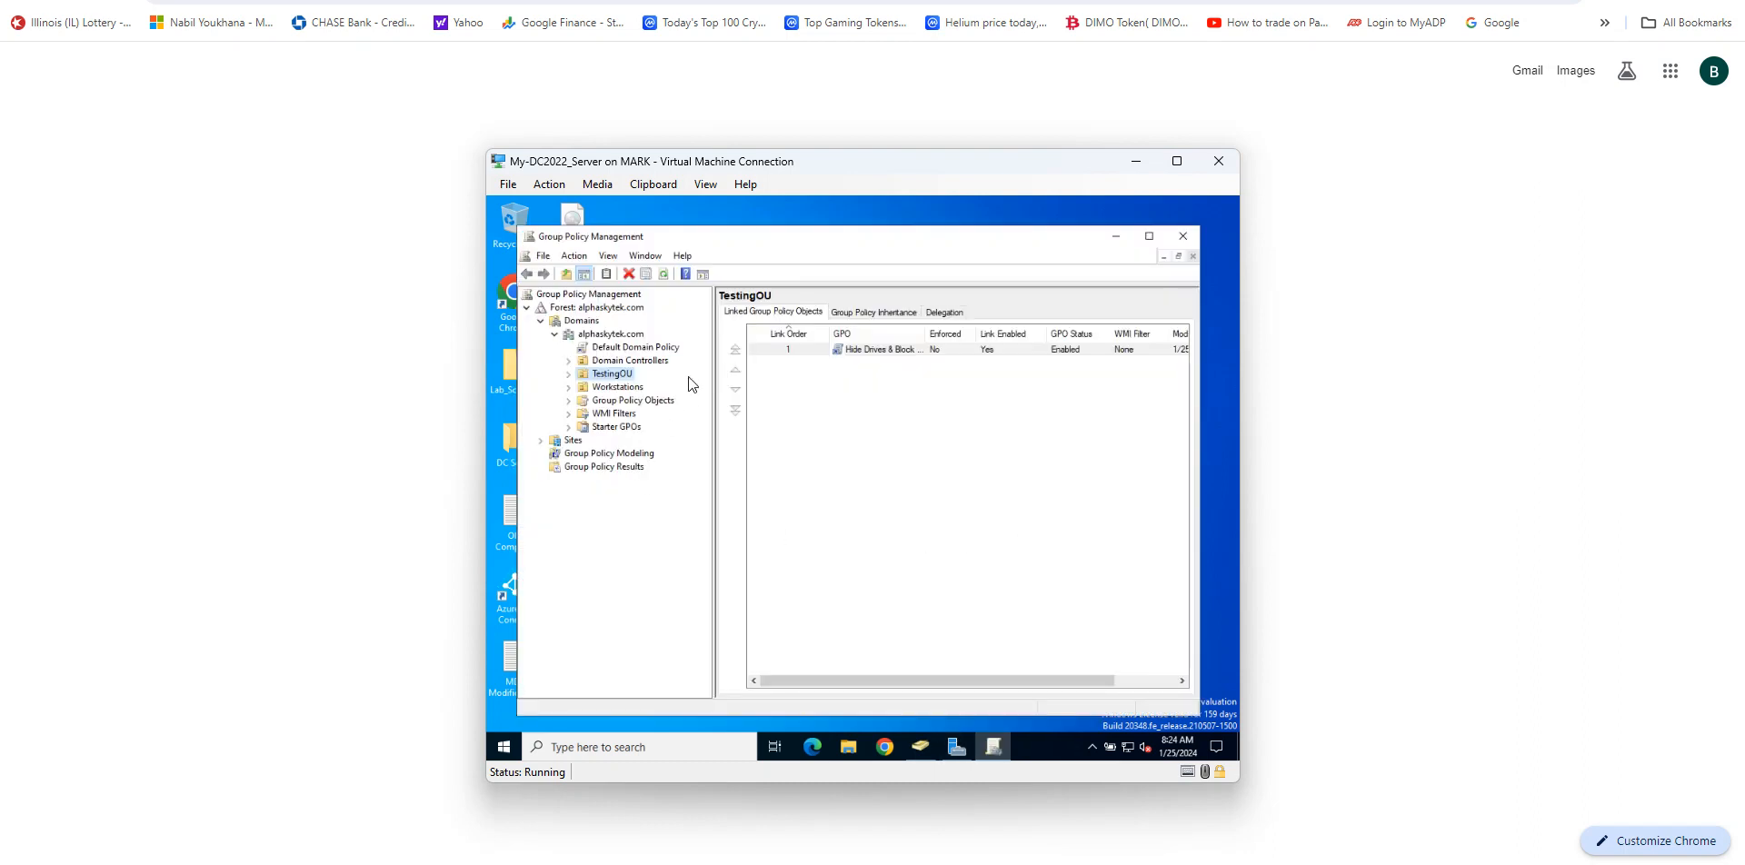
pyautogui.click(859, 351)
pyautogui.click(859, 351)
pyautogui.rightClick(860, 351)
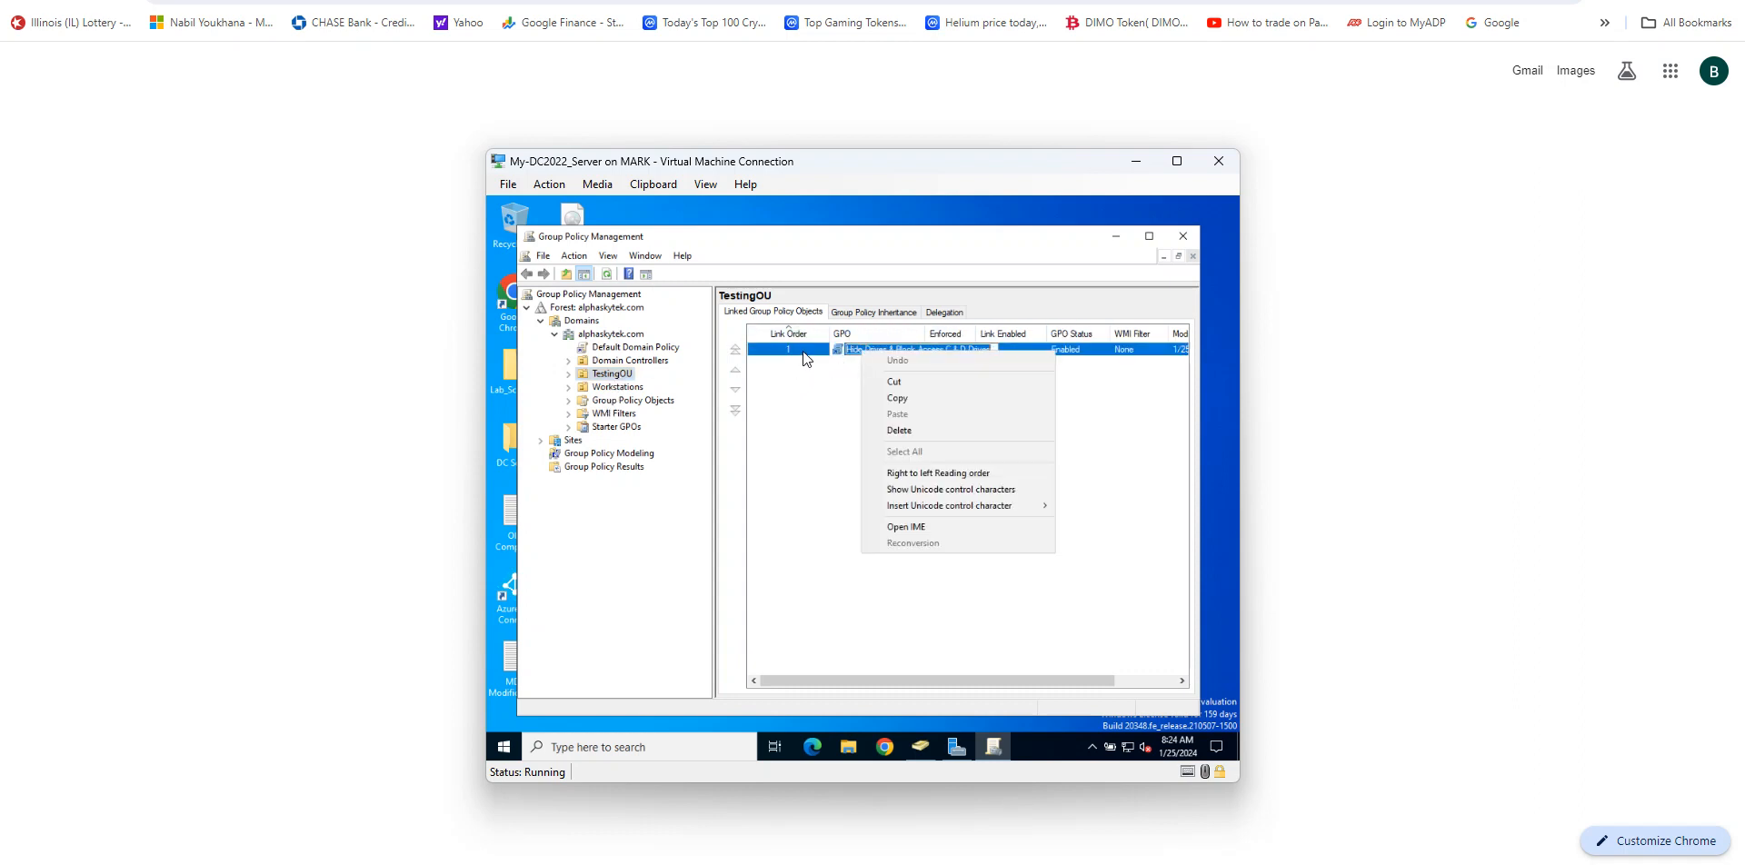
pyautogui.click(804, 359)
pyautogui.rightClick(880, 356)
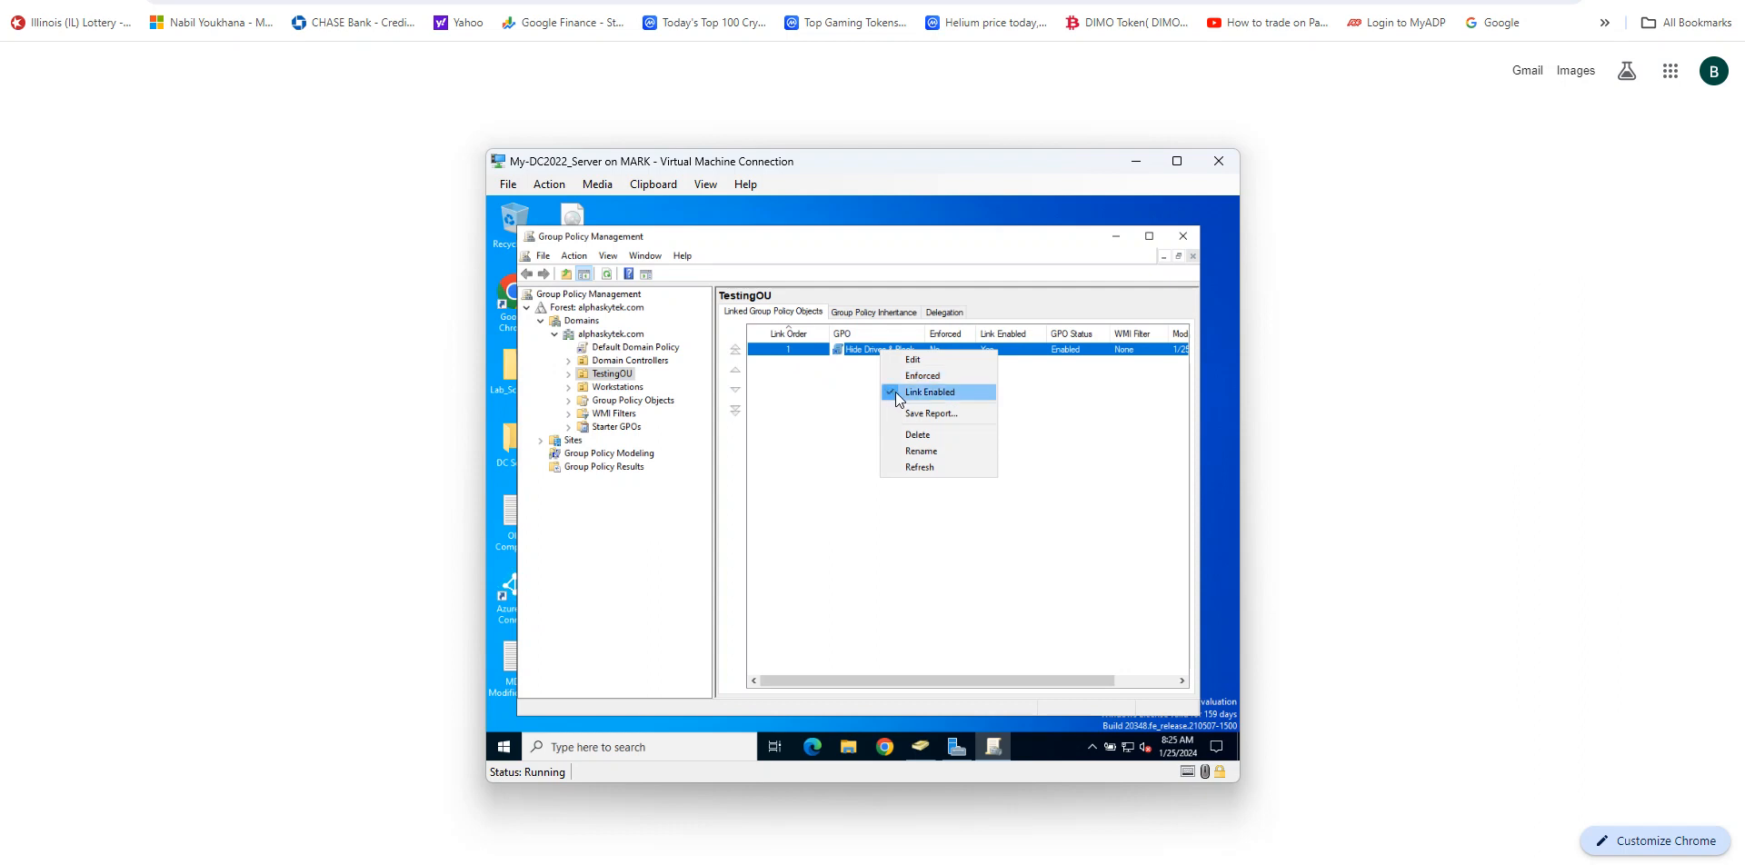
pyautogui.click(896, 392)
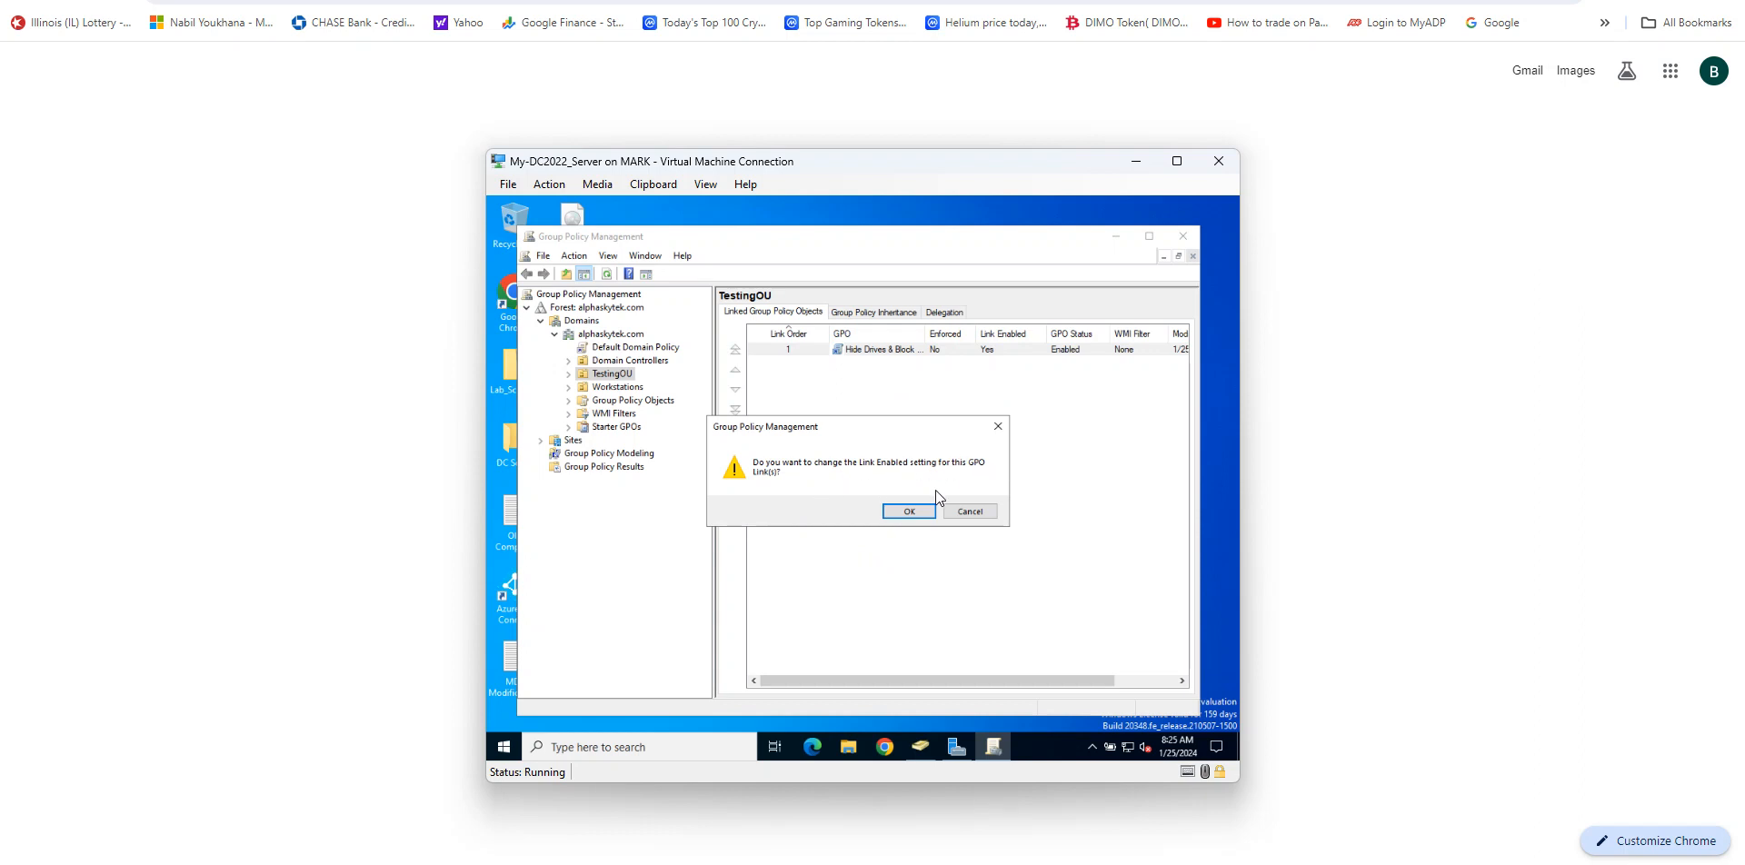
pyautogui.click(913, 510)
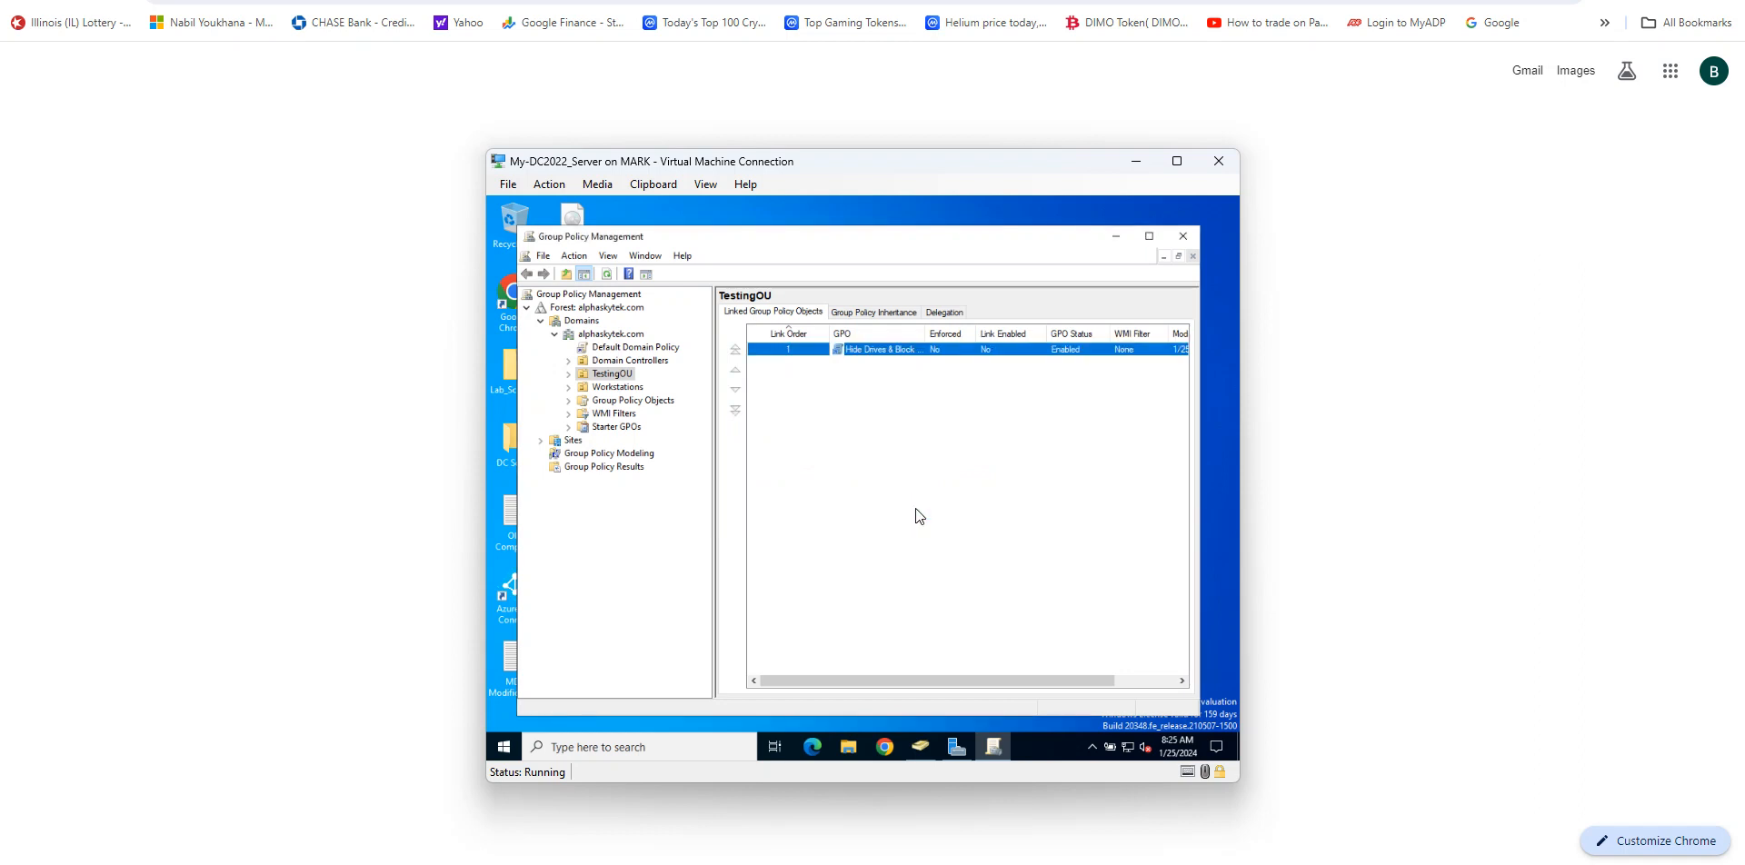
# Step: Delete the Hide Drives & Block Access C & D Drives GPO link from TestingOU
pyautogui.rightClick(869, 349)
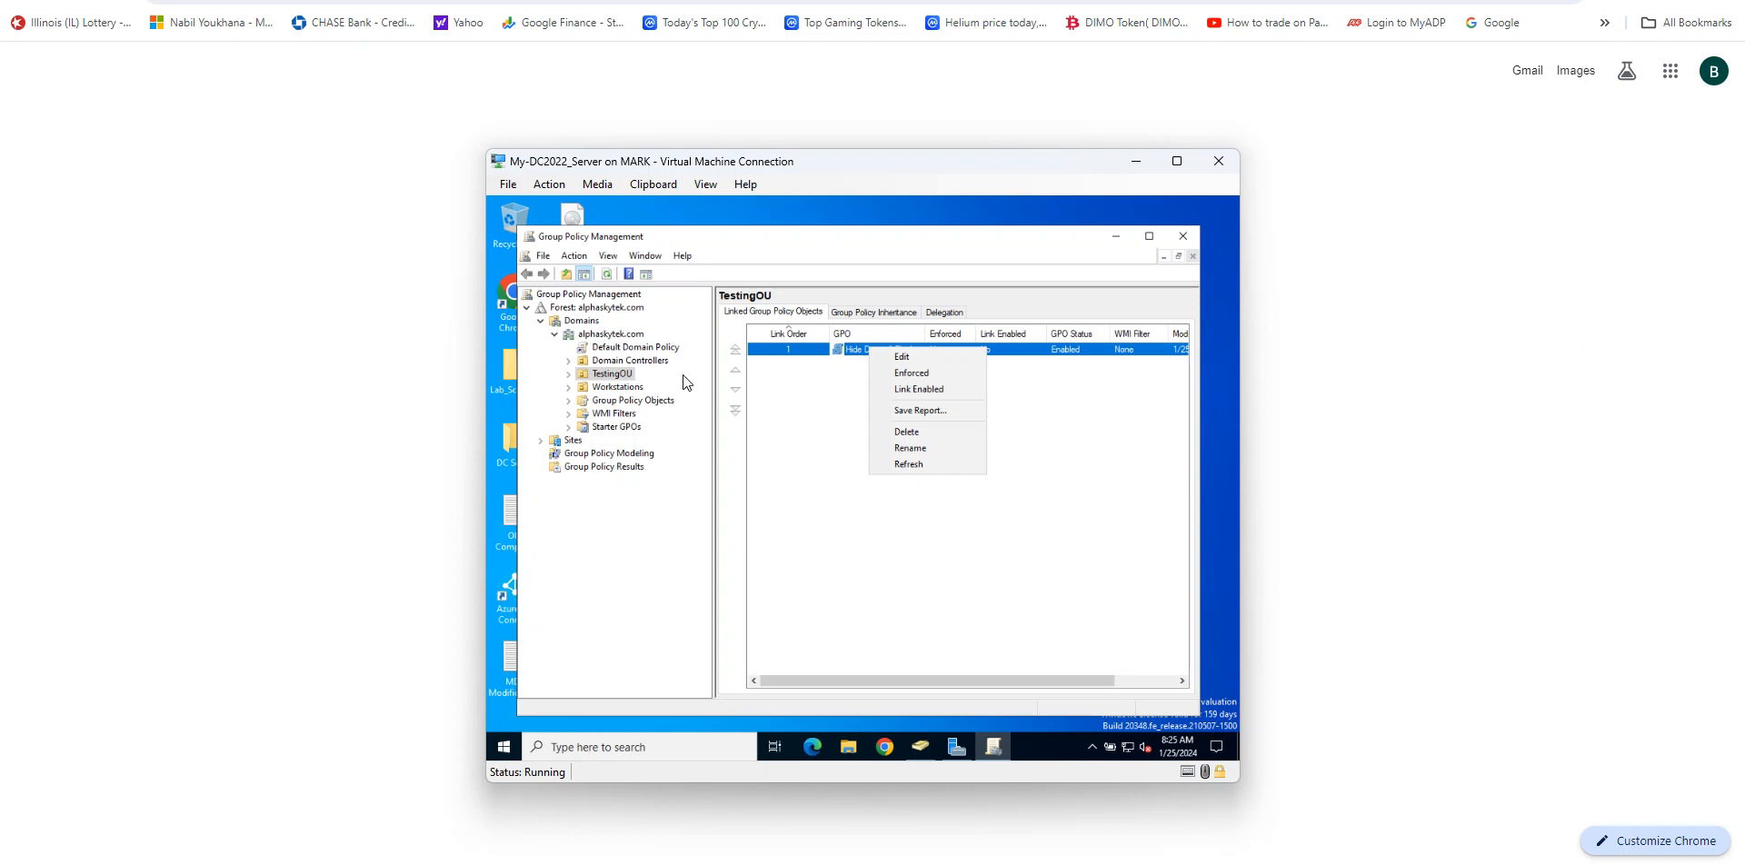
pyautogui.click(898, 432)
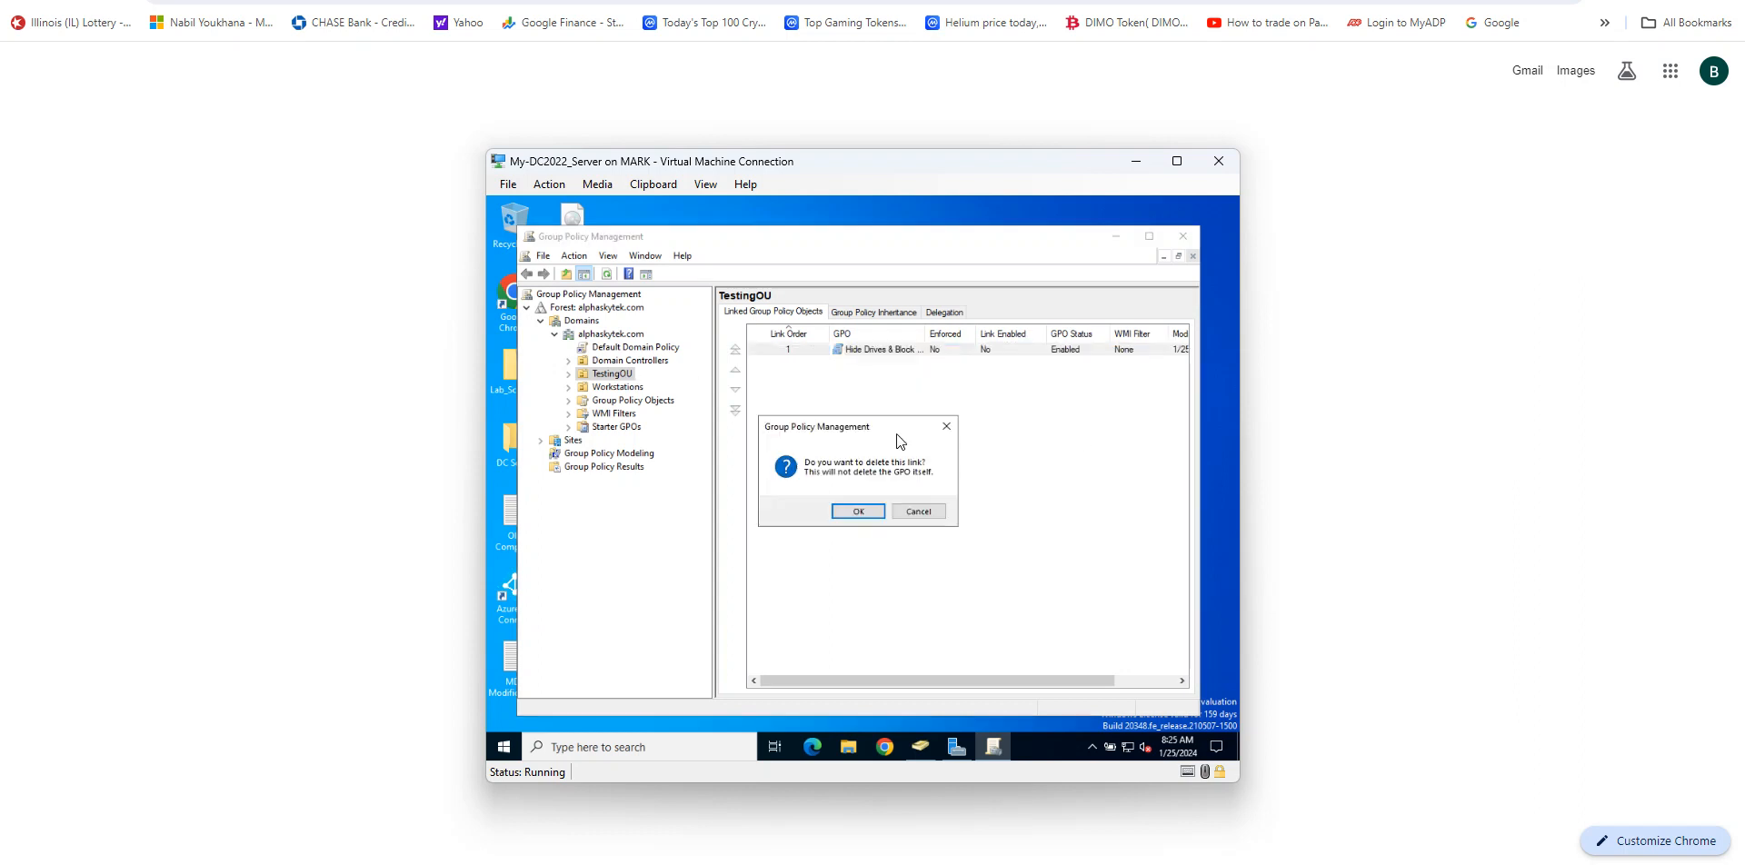
pyautogui.click(858, 514)
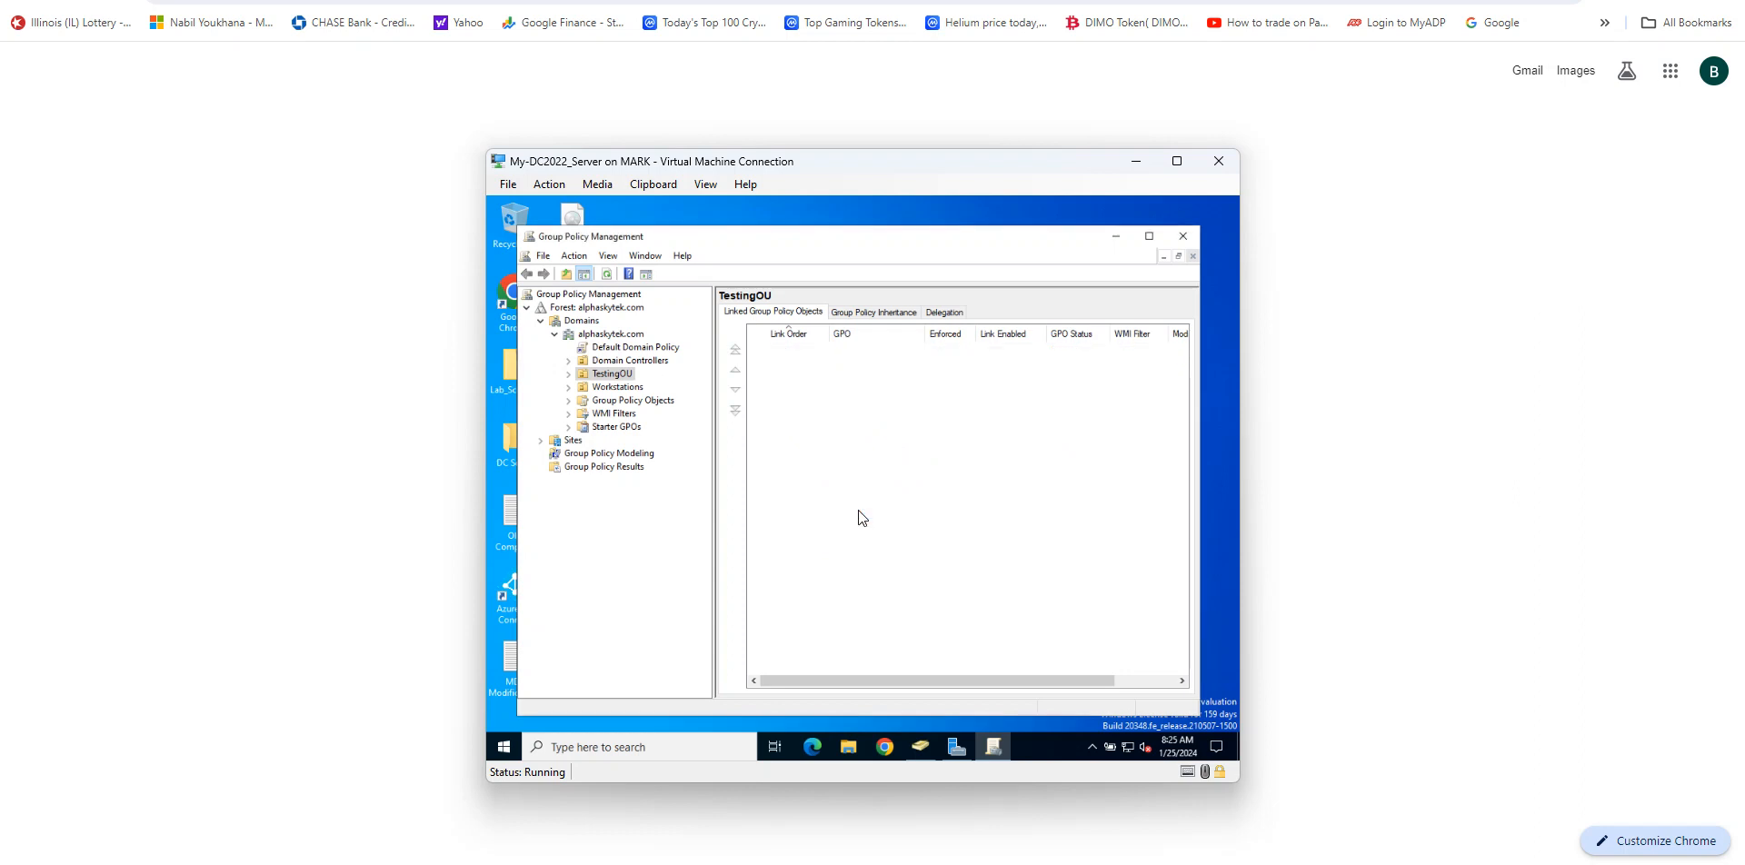
# Step: Try to delete the TestingOU organizational unit in Group Policy Management, dismissing the resulting message
pyautogui.click(618, 376)
pyautogui.rightClick(620, 380)
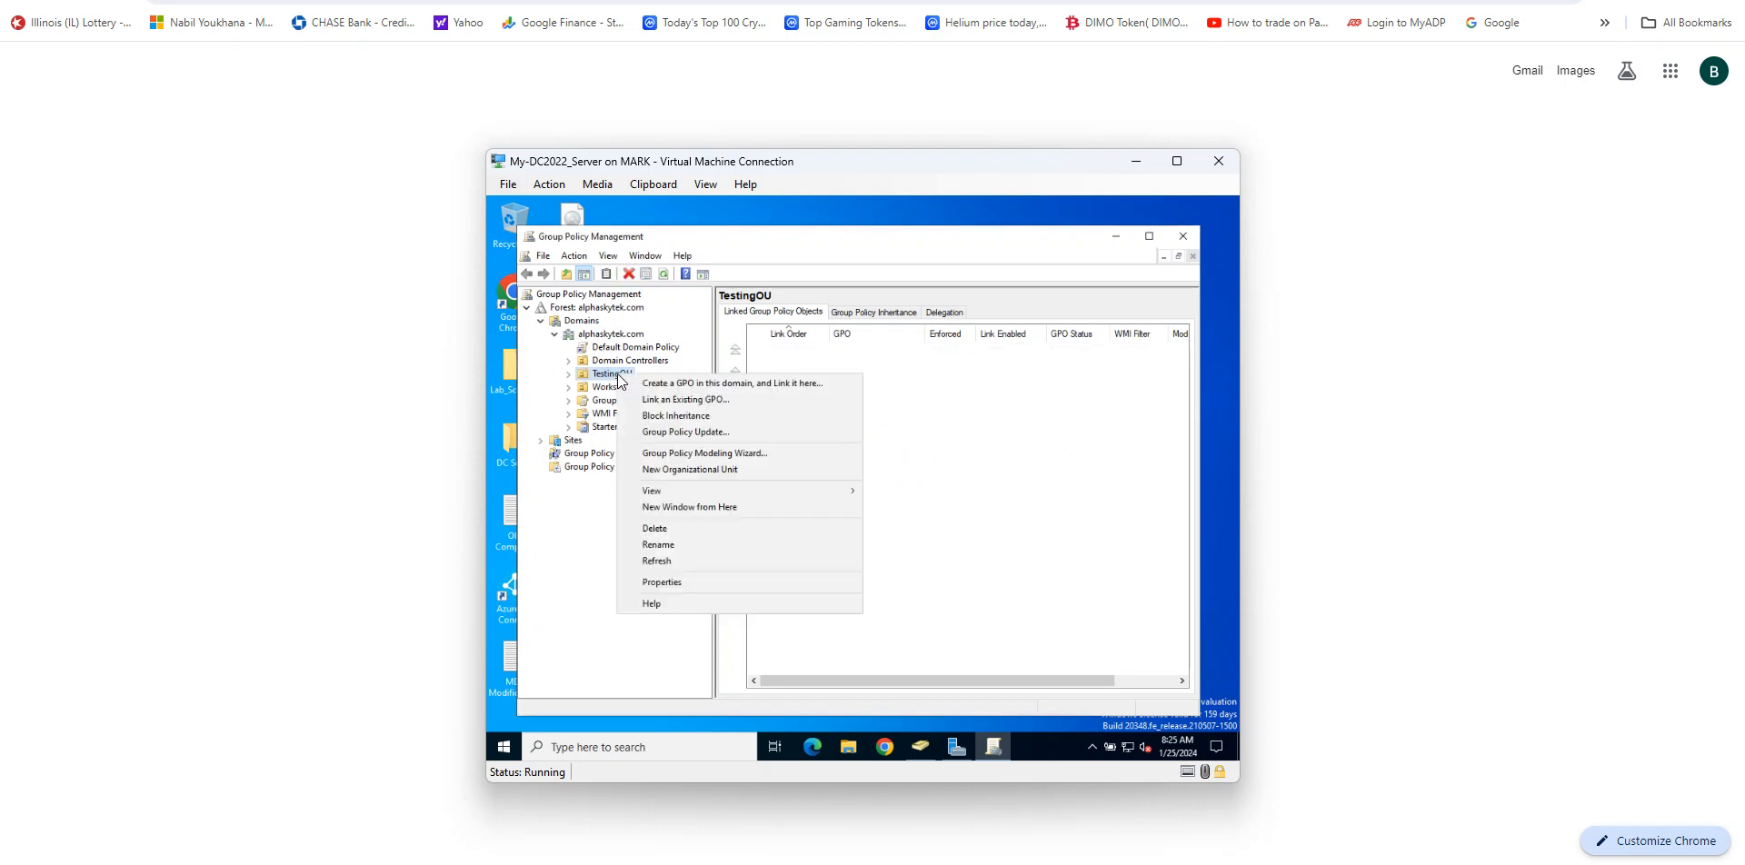
pyautogui.click(688, 529)
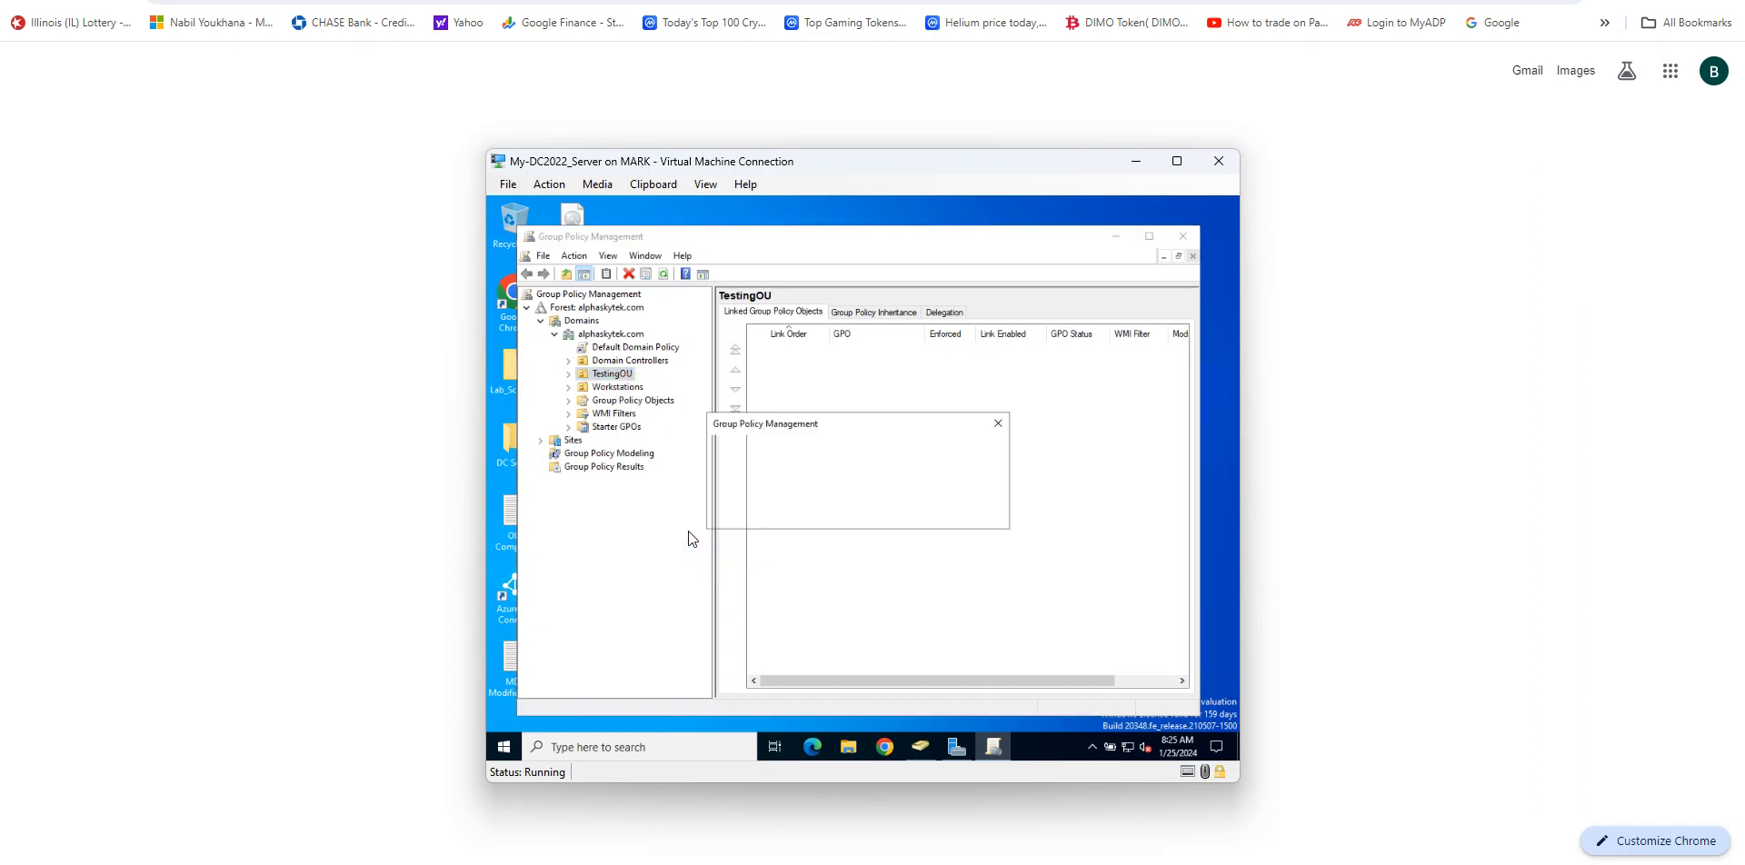
pyautogui.click(908, 512)
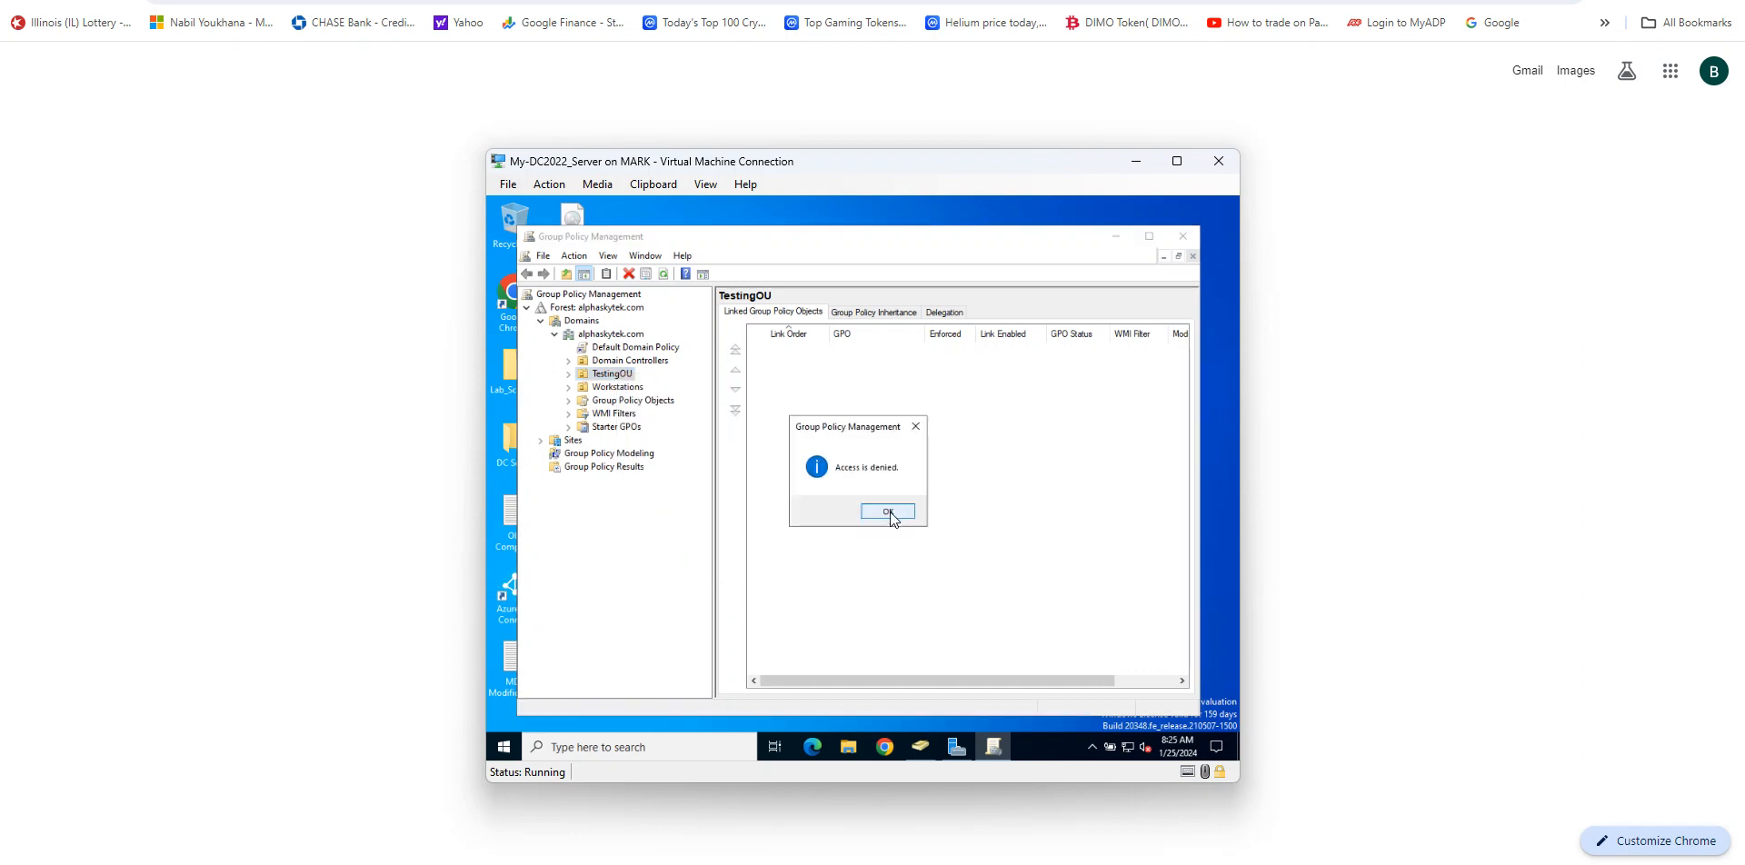
pyautogui.click(893, 512)
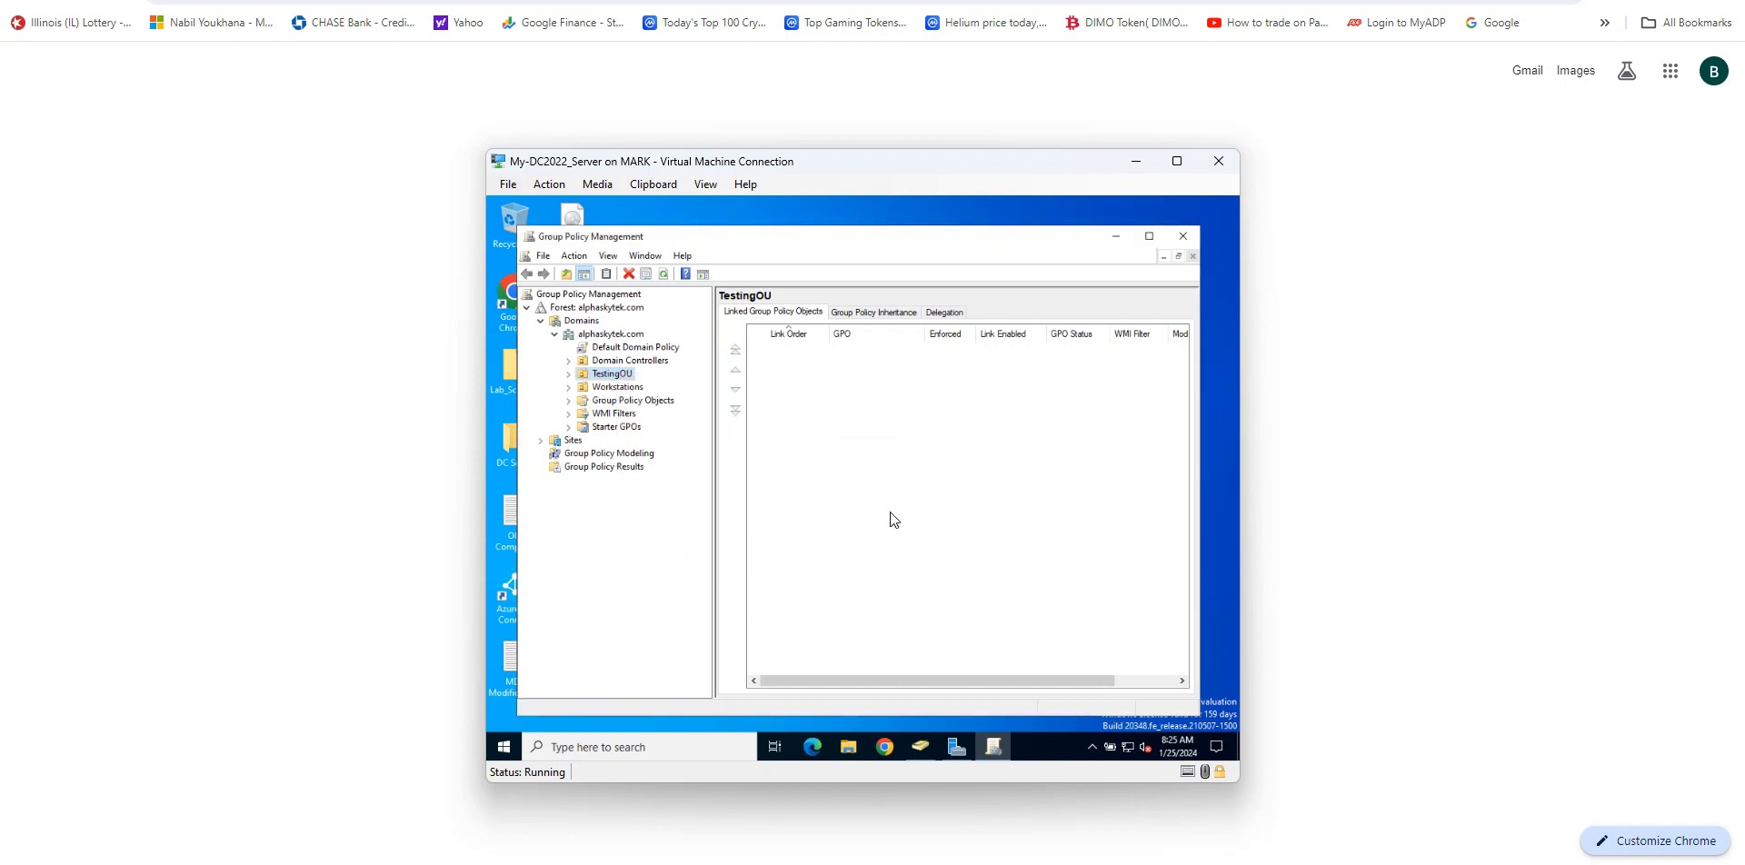
# Step: In Active Directory Users and Computers, turn off Protect object from accidental deletion in the TestingOU properties and apply
pyautogui.click(925, 743)
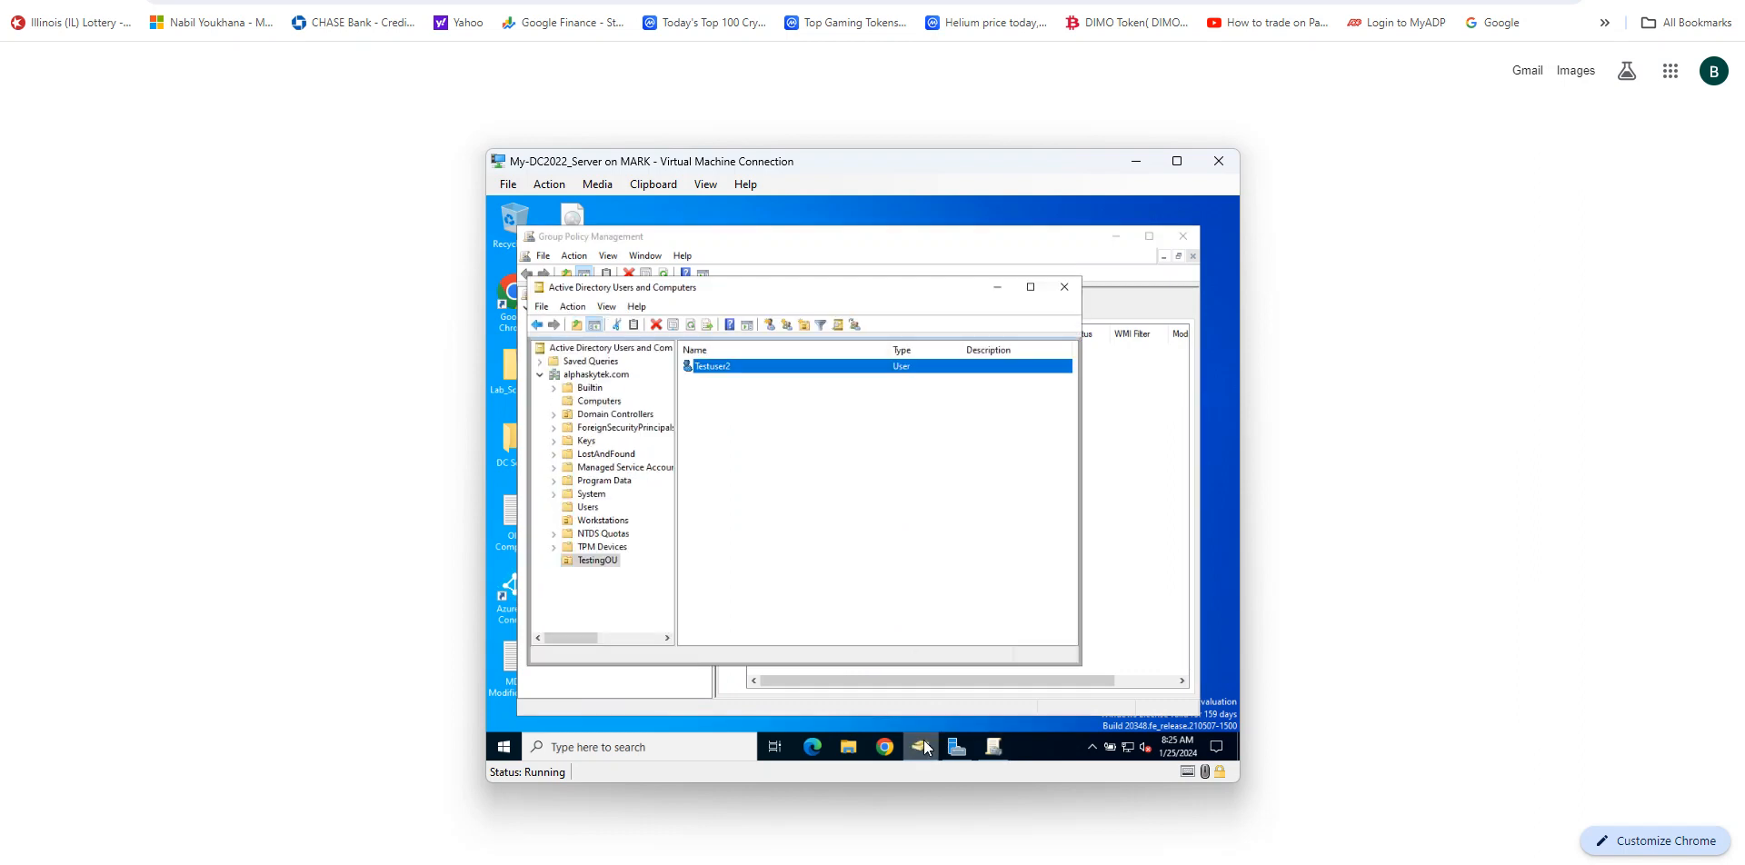
pyautogui.rightClick(607, 562)
pyautogui.click(660, 531)
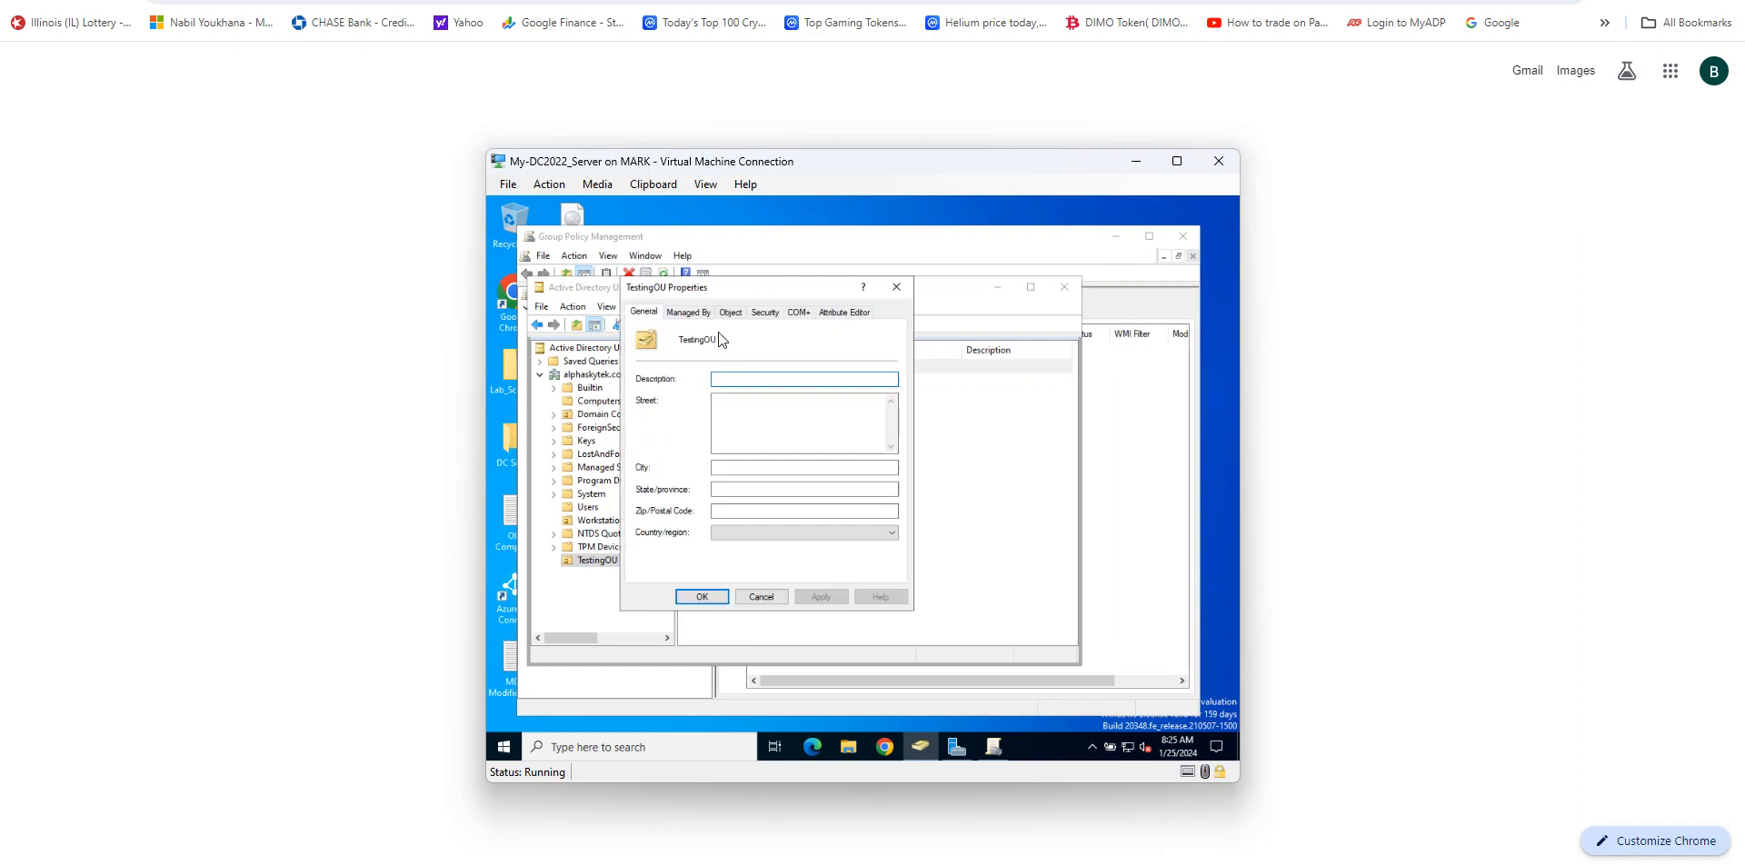
pyautogui.click(735, 312)
pyautogui.click(641, 492)
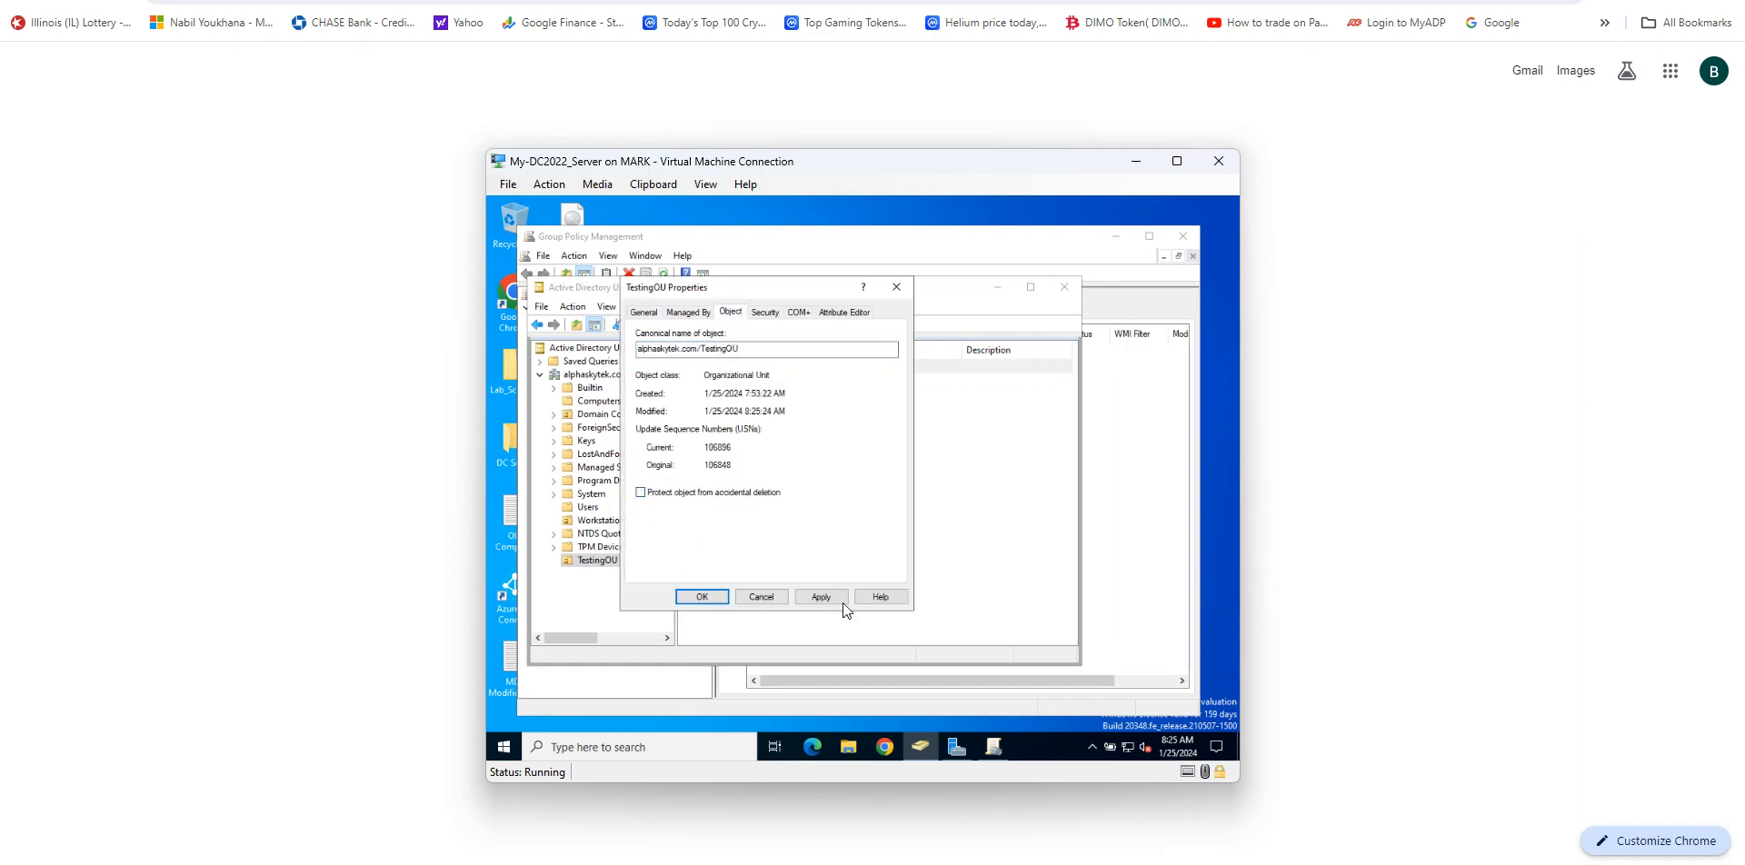
pyautogui.click(832, 598)
pyautogui.click(703, 597)
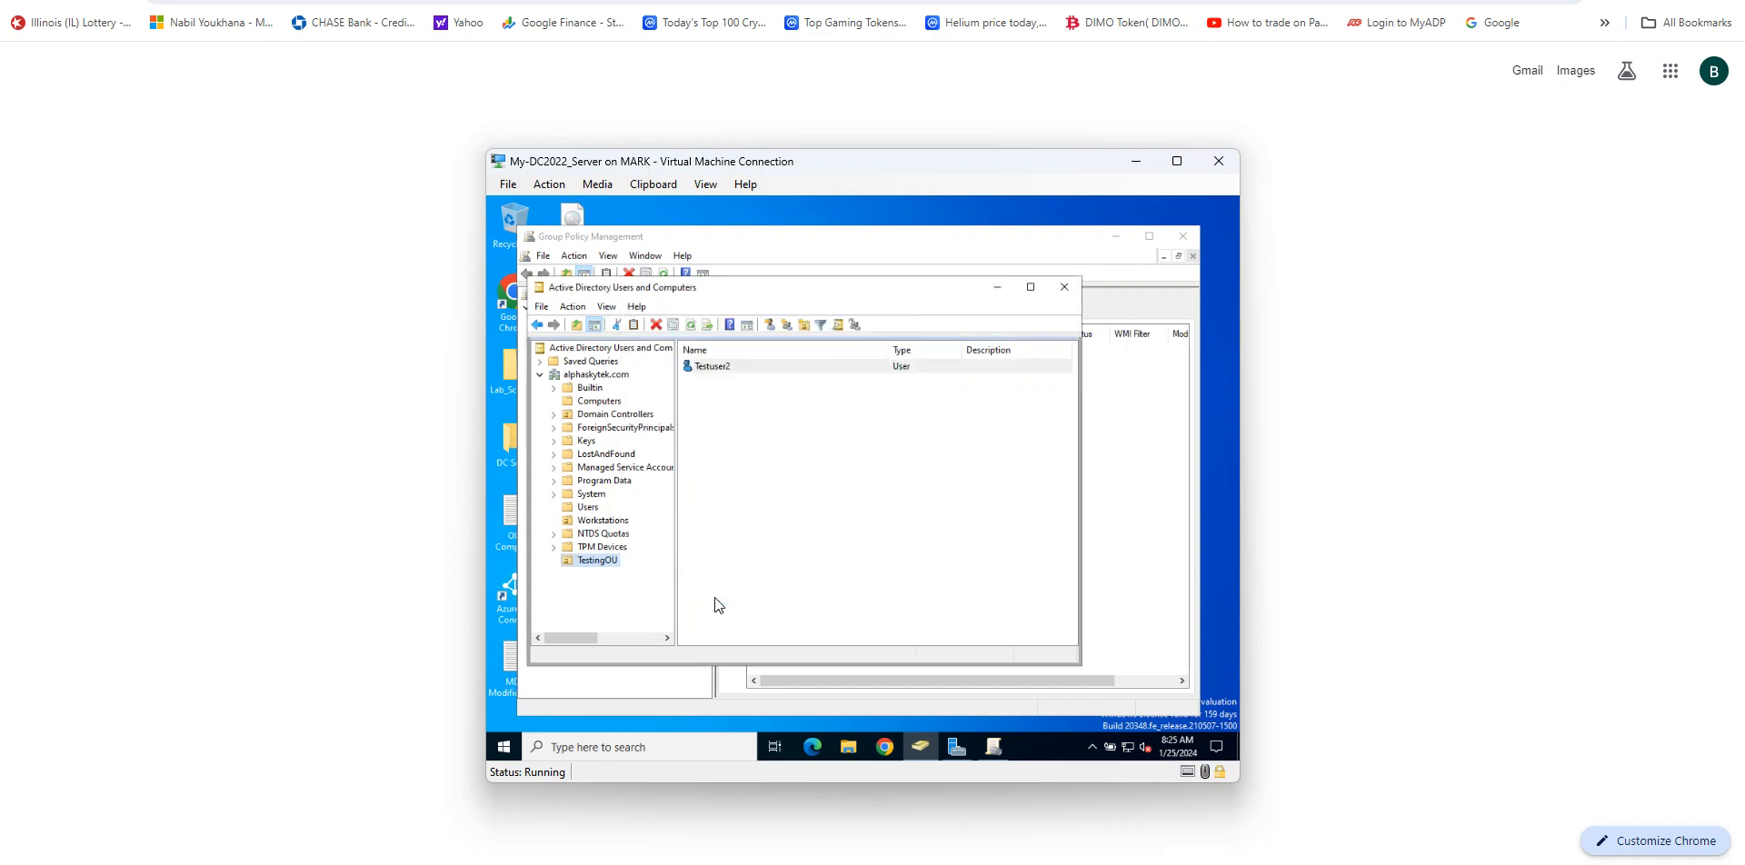
# Step: Delete the TestingOU organizational unit from alphaskytek.com, confirming the deletion
pyautogui.rightClick(599, 561)
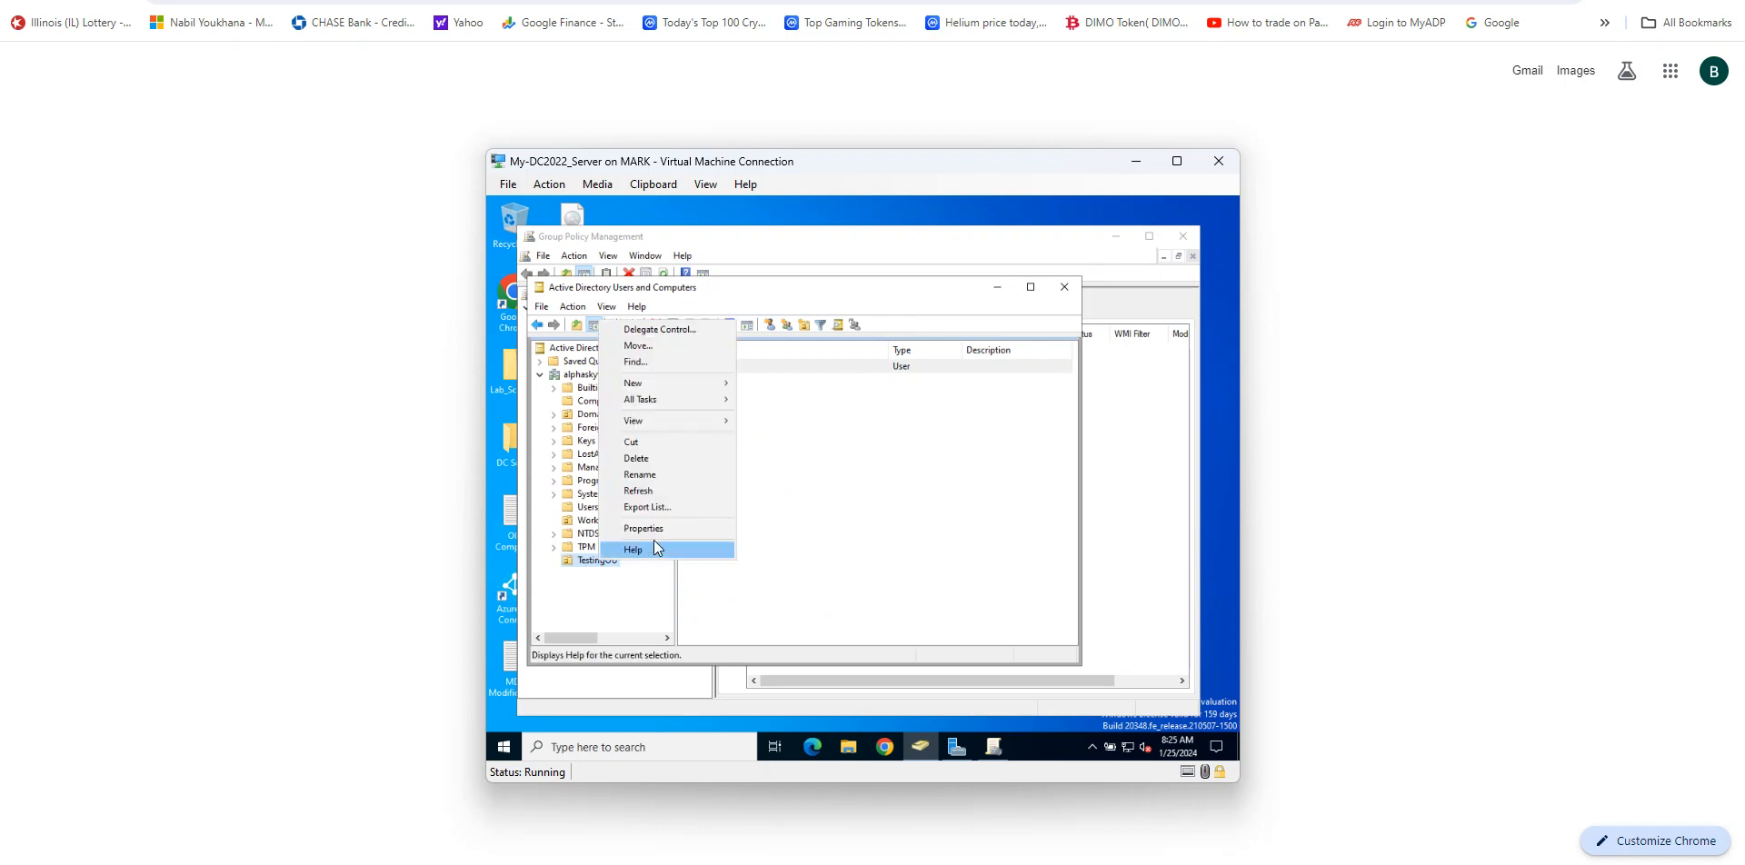
pyautogui.click(664, 460)
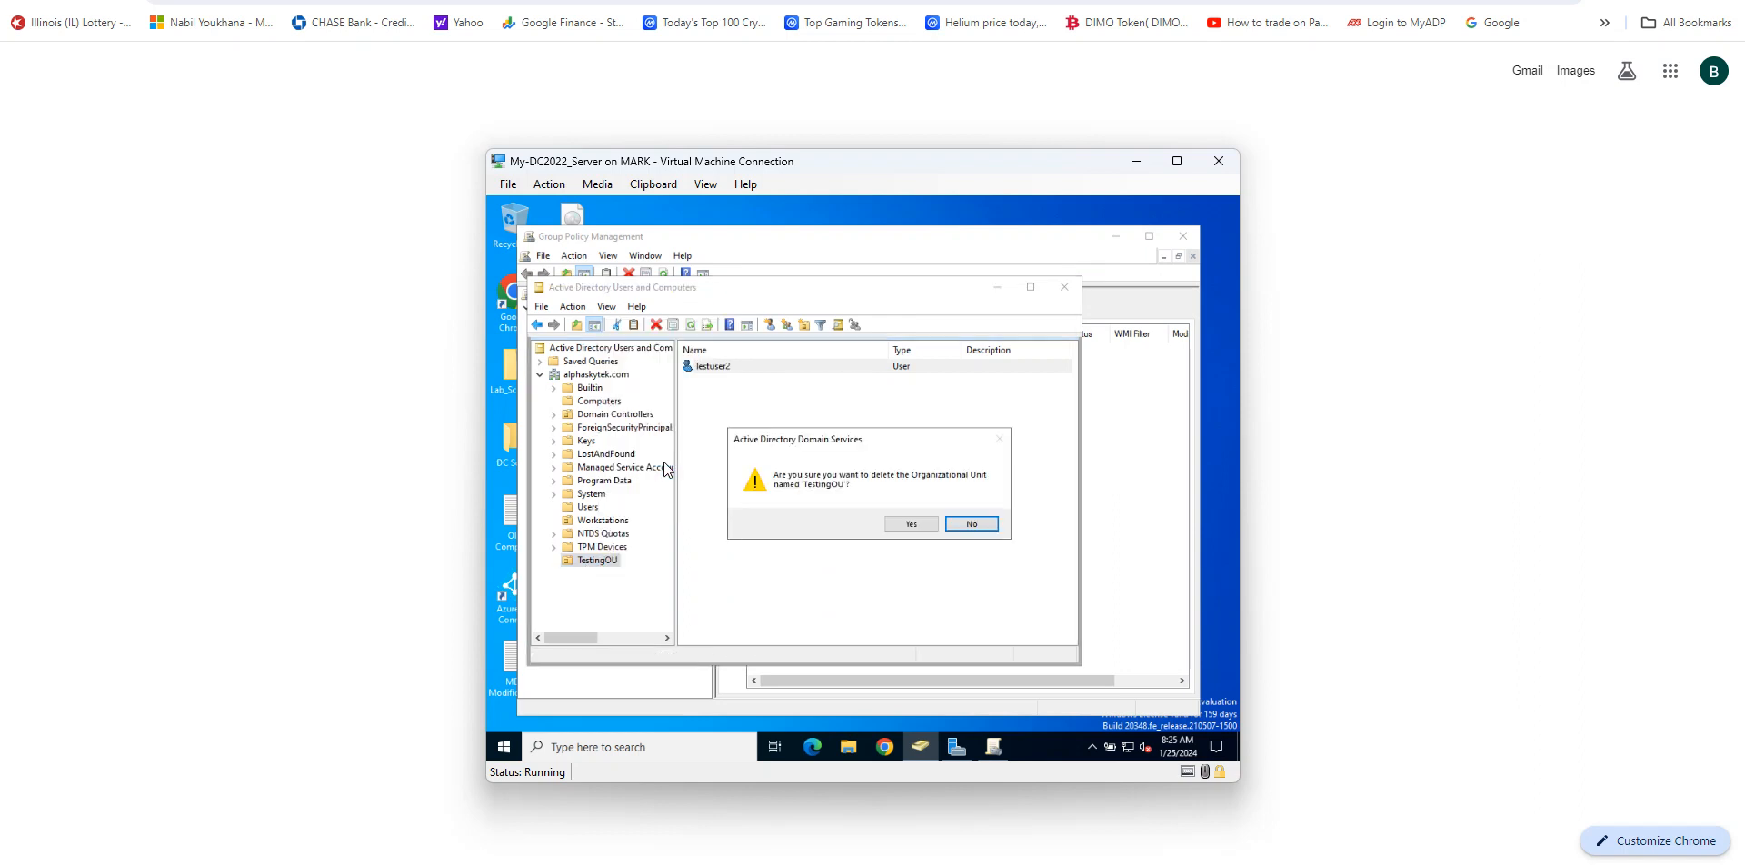
pyautogui.click(918, 523)
pyautogui.click(913, 528)
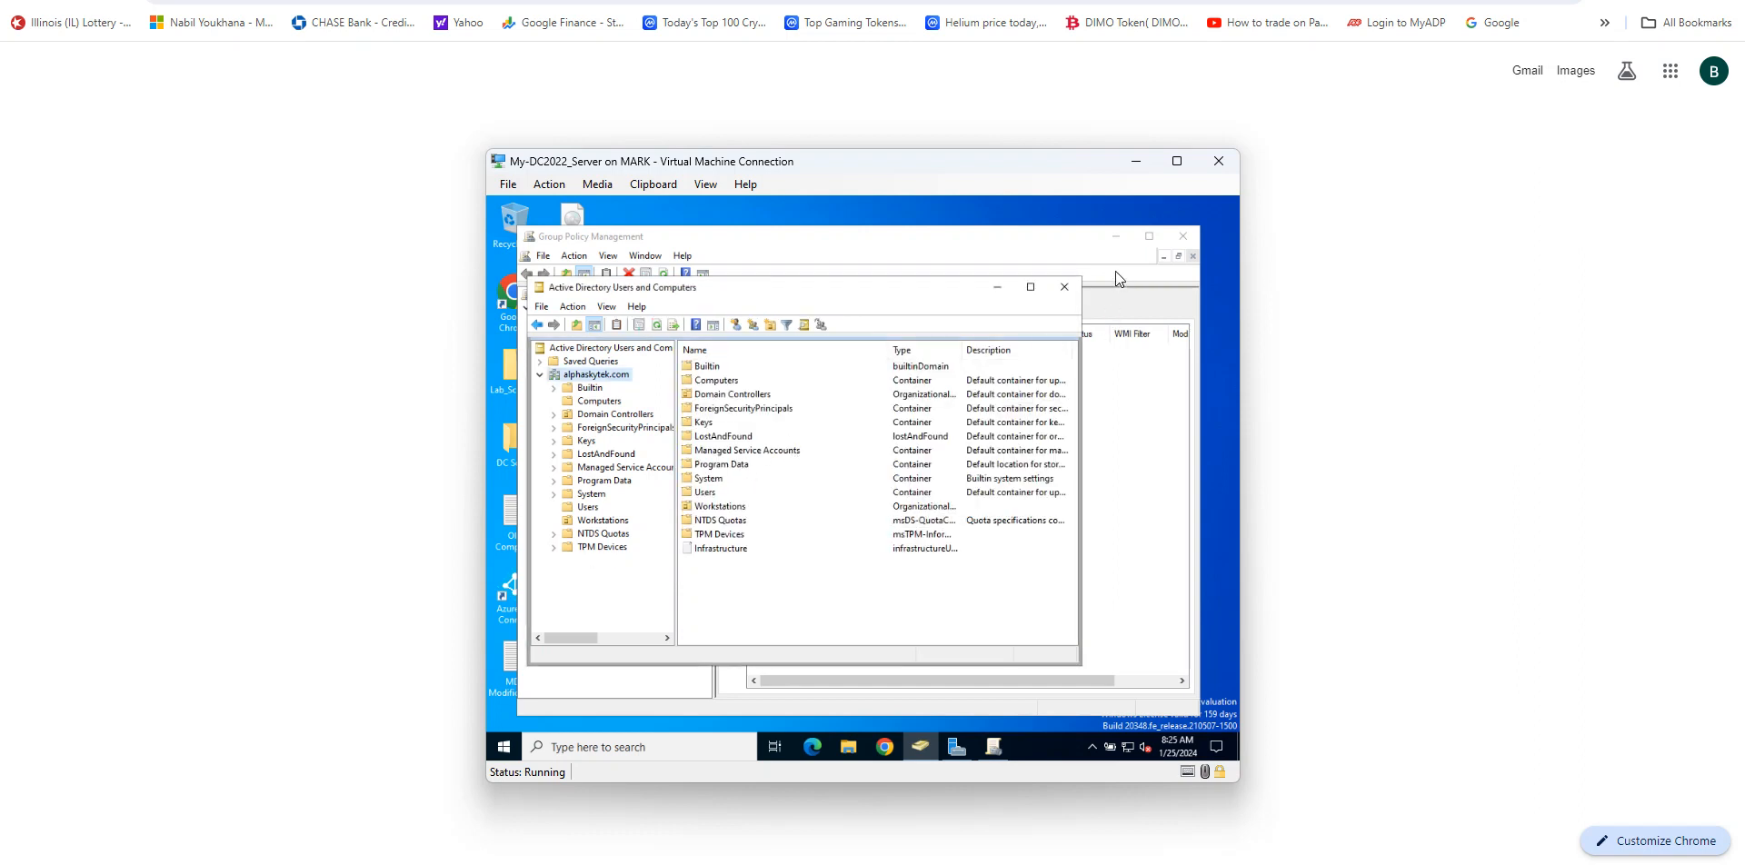
# Step: Reopen Group Policy Management from Server Manager and check the alphaskytek.com domain tree for TestingOU, then close it
pyautogui.click(1096, 257)
pyautogui.rightClick(616, 377)
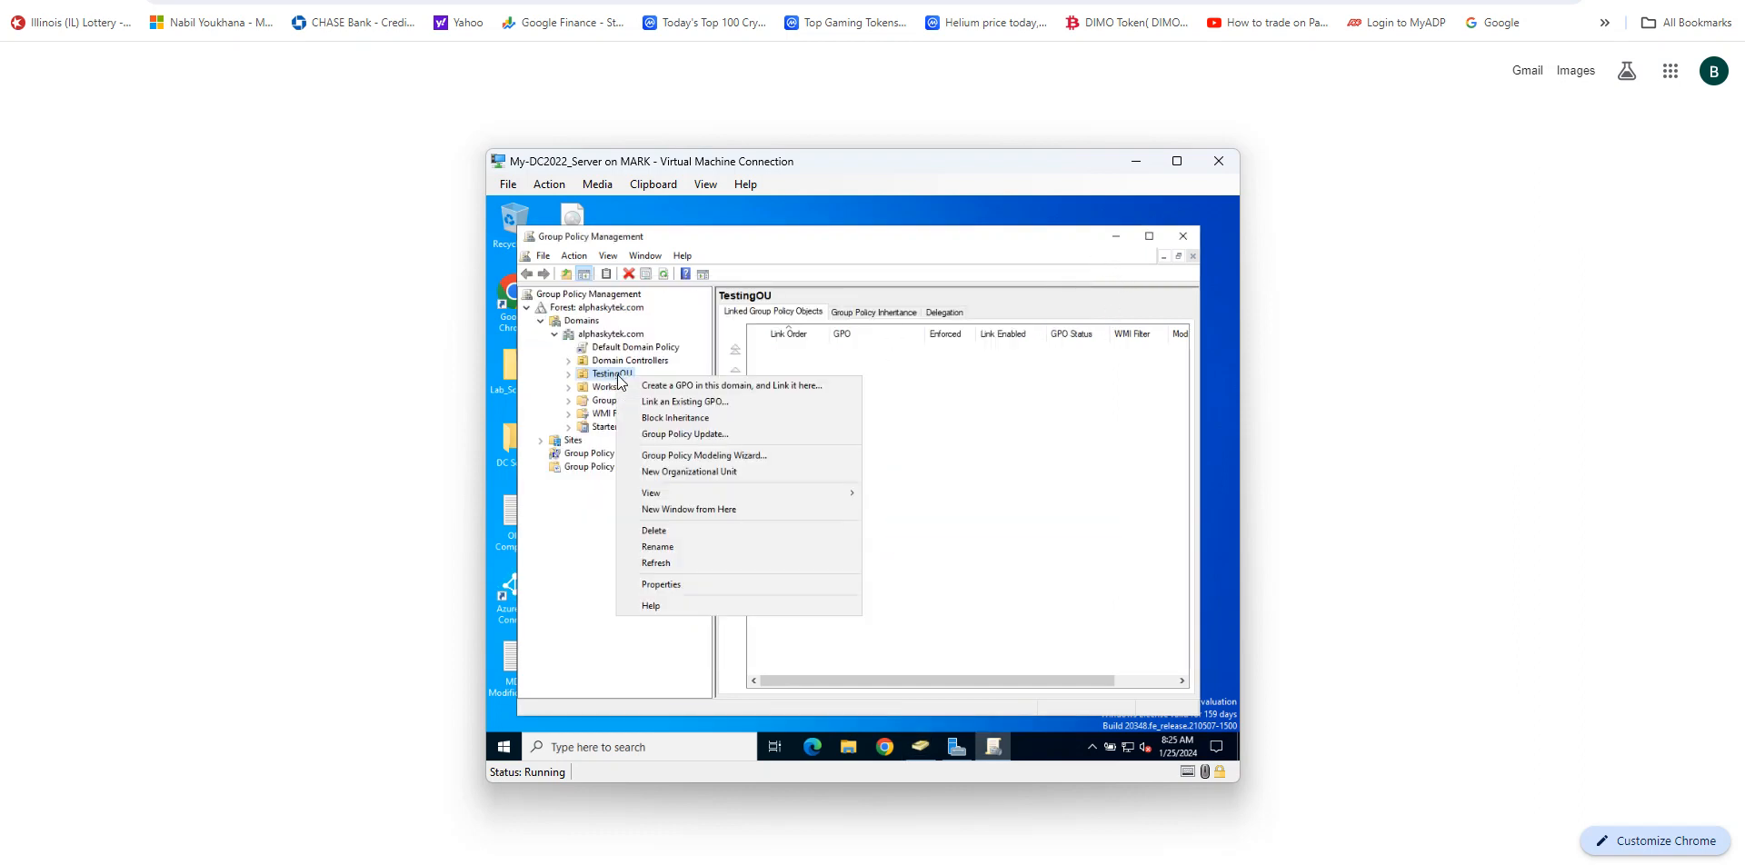
pyautogui.click(760, 254)
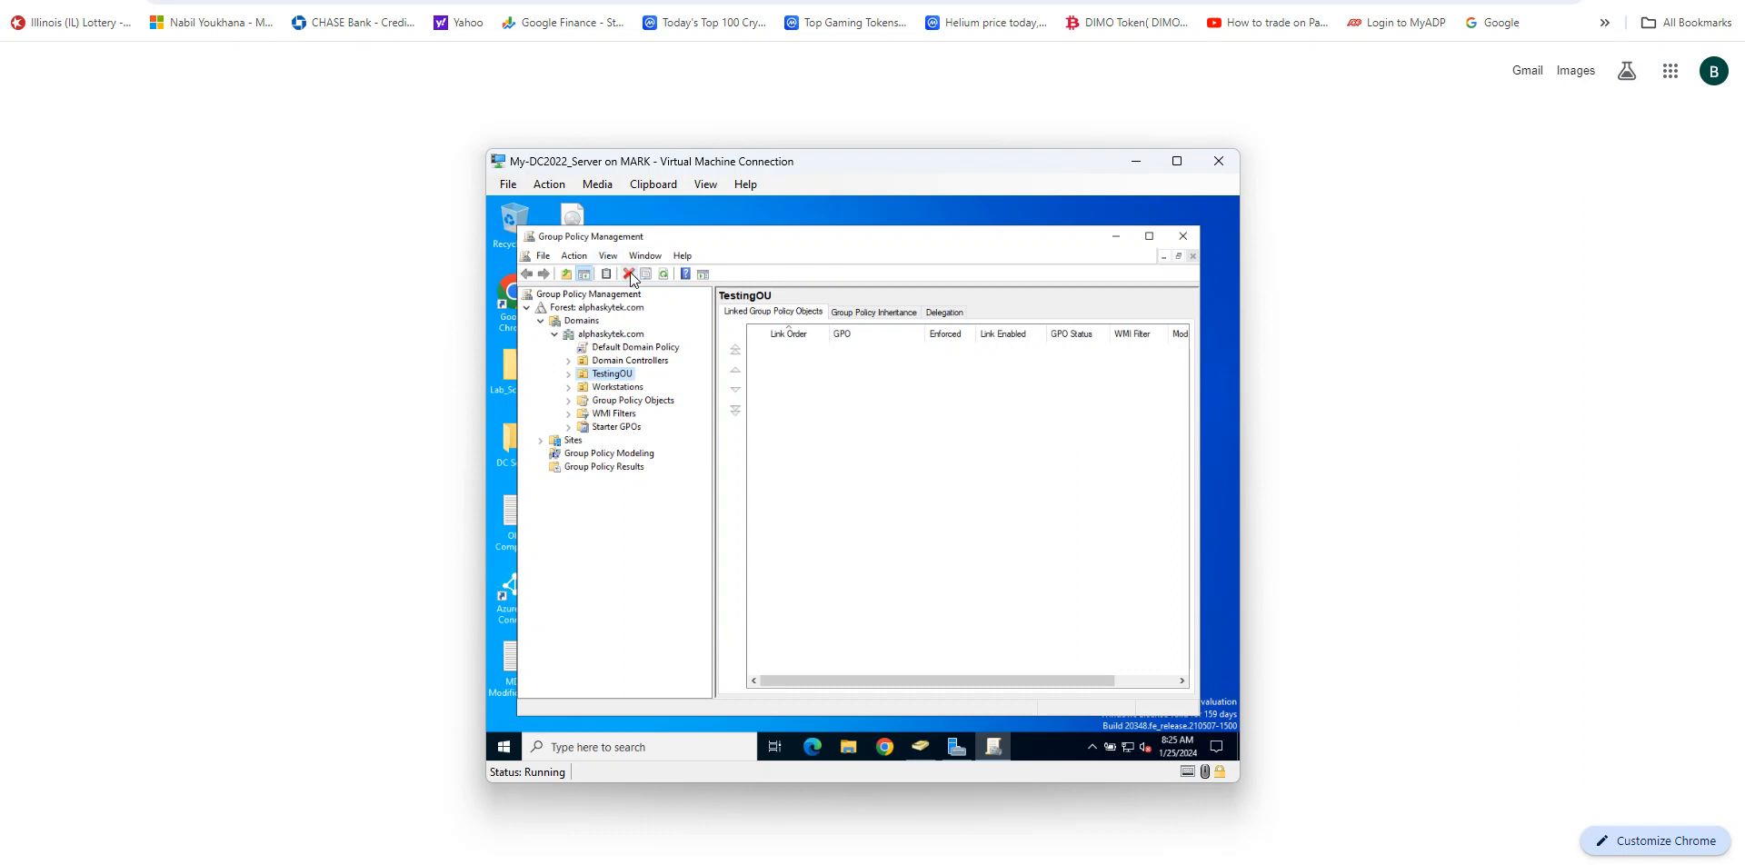
pyautogui.click(1181, 237)
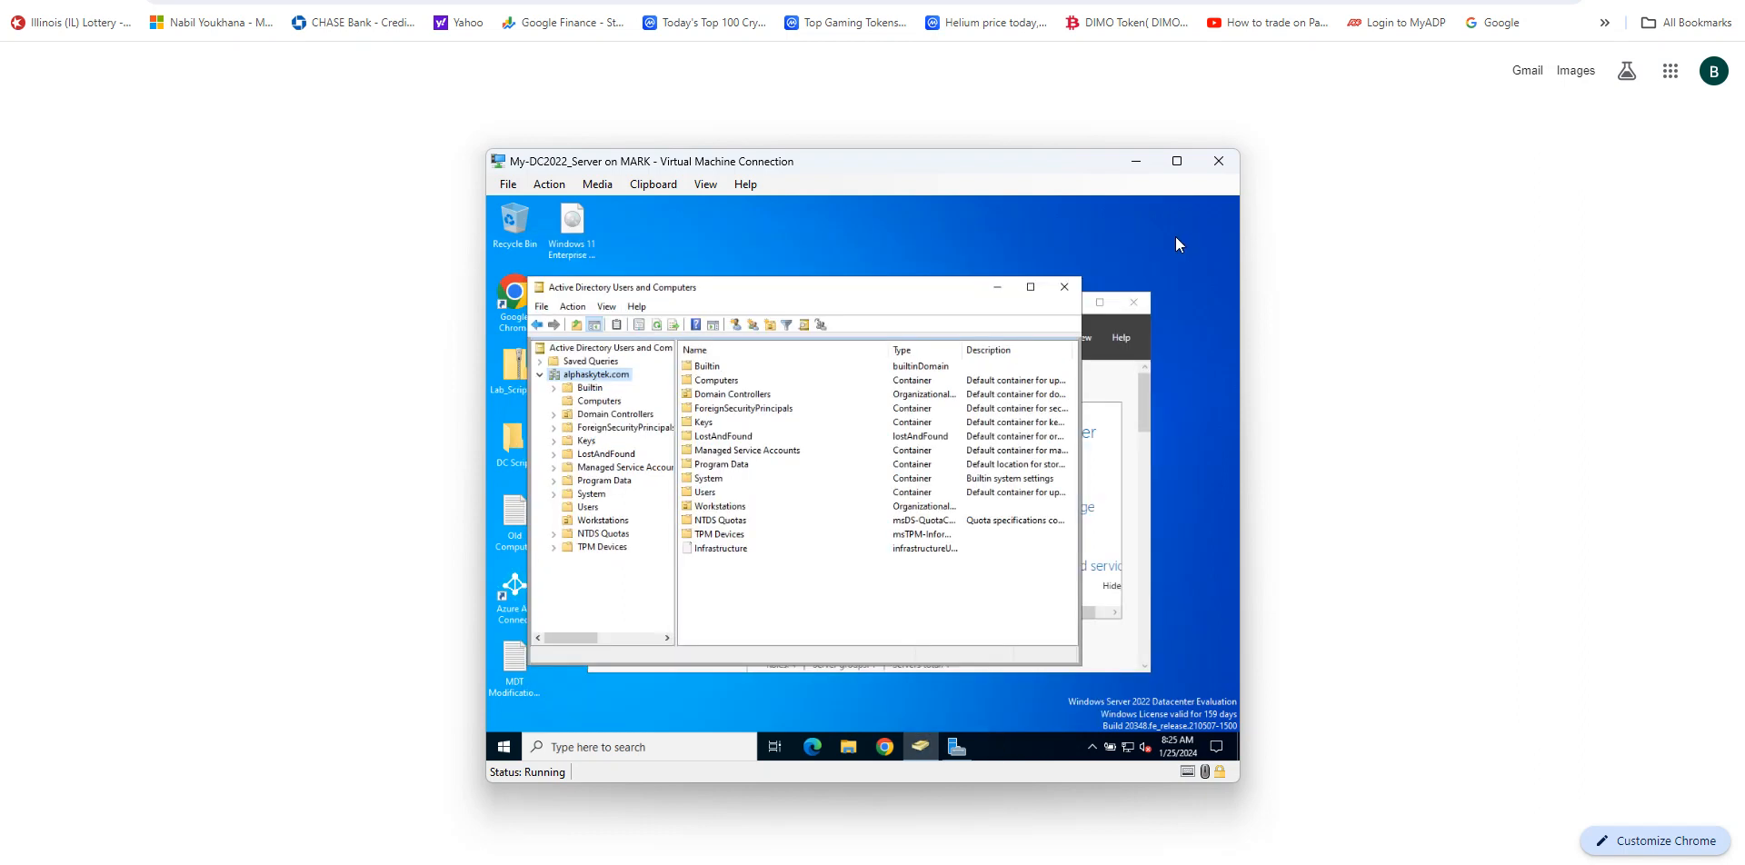
pyautogui.click(1126, 374)
pyautogui.click(1036, 336)
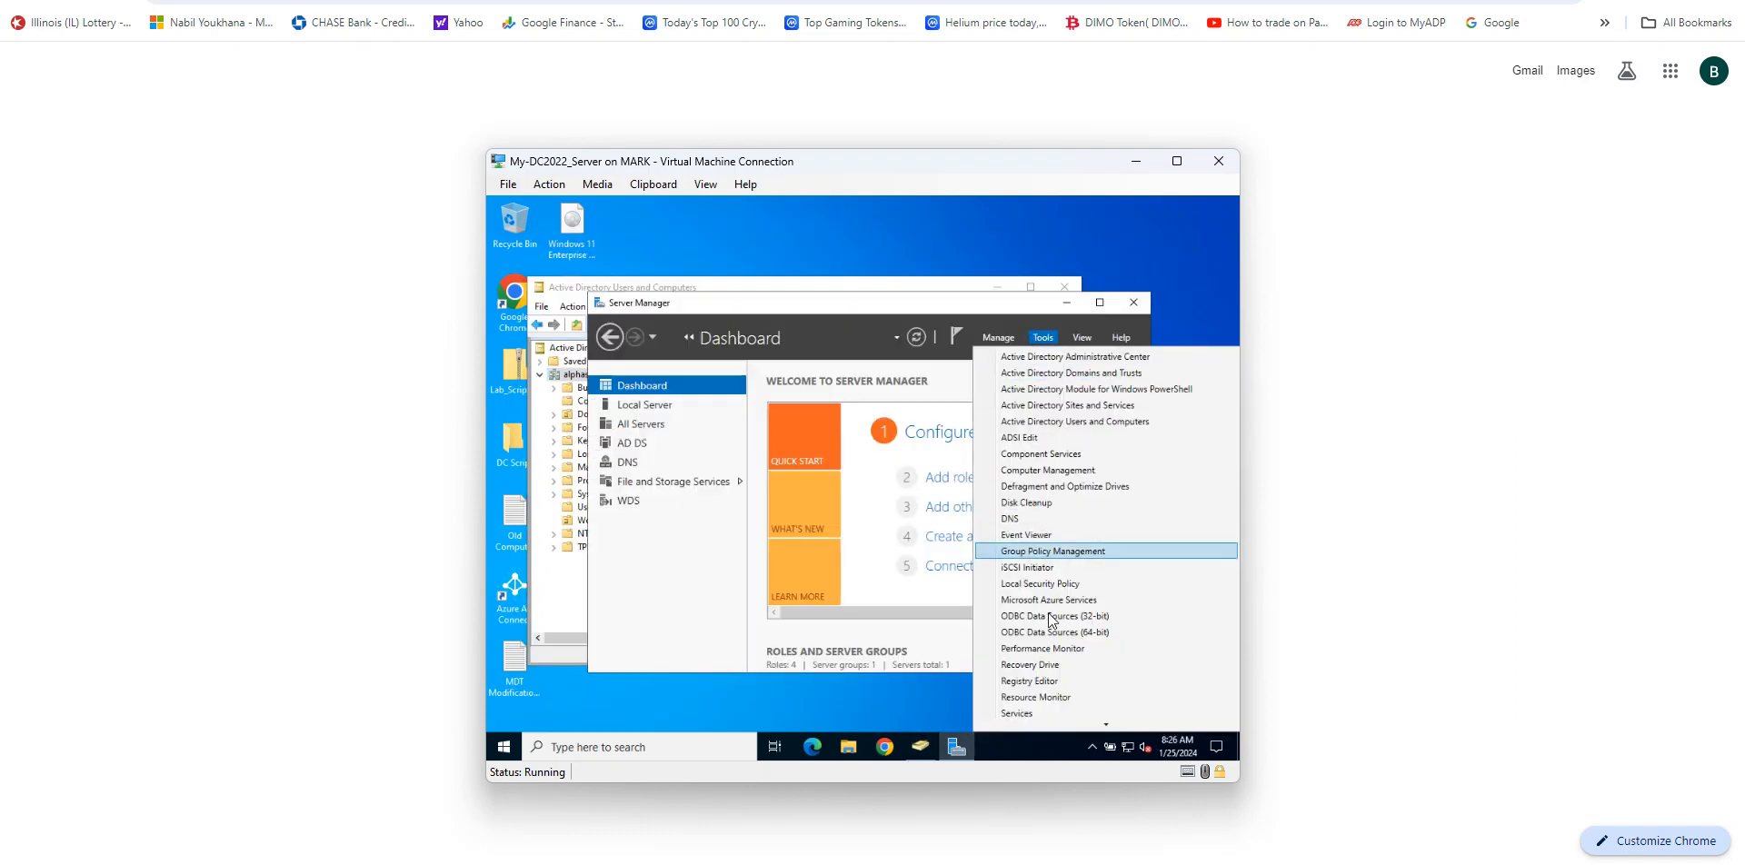
pyautogui.click(1054, 551)
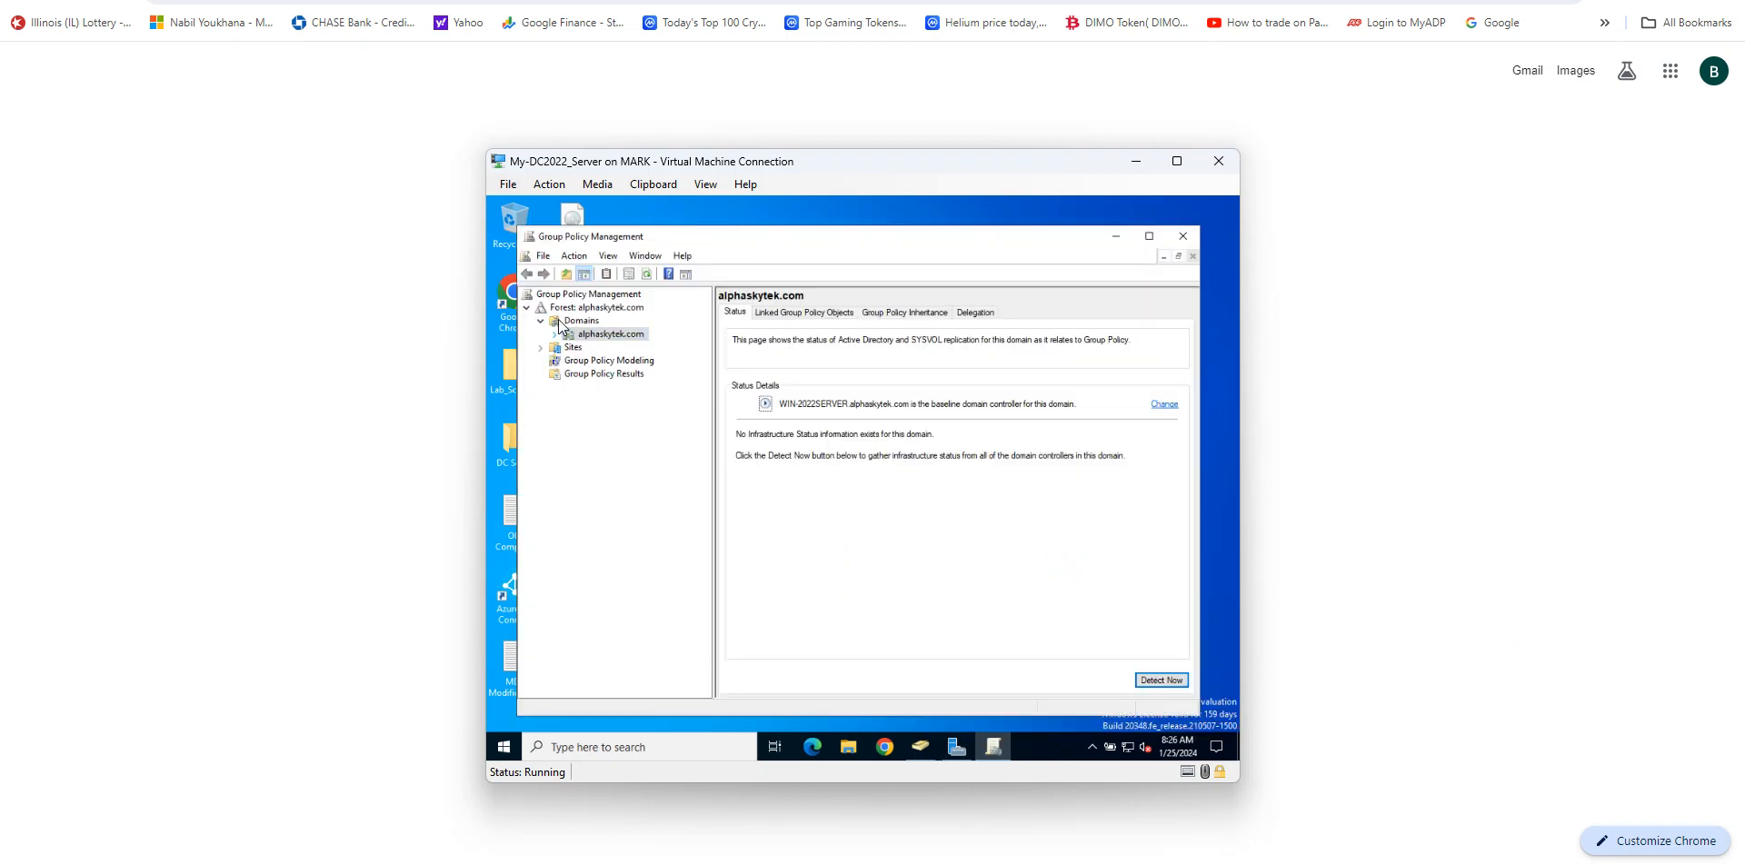
pyautogui.click(554, 334)
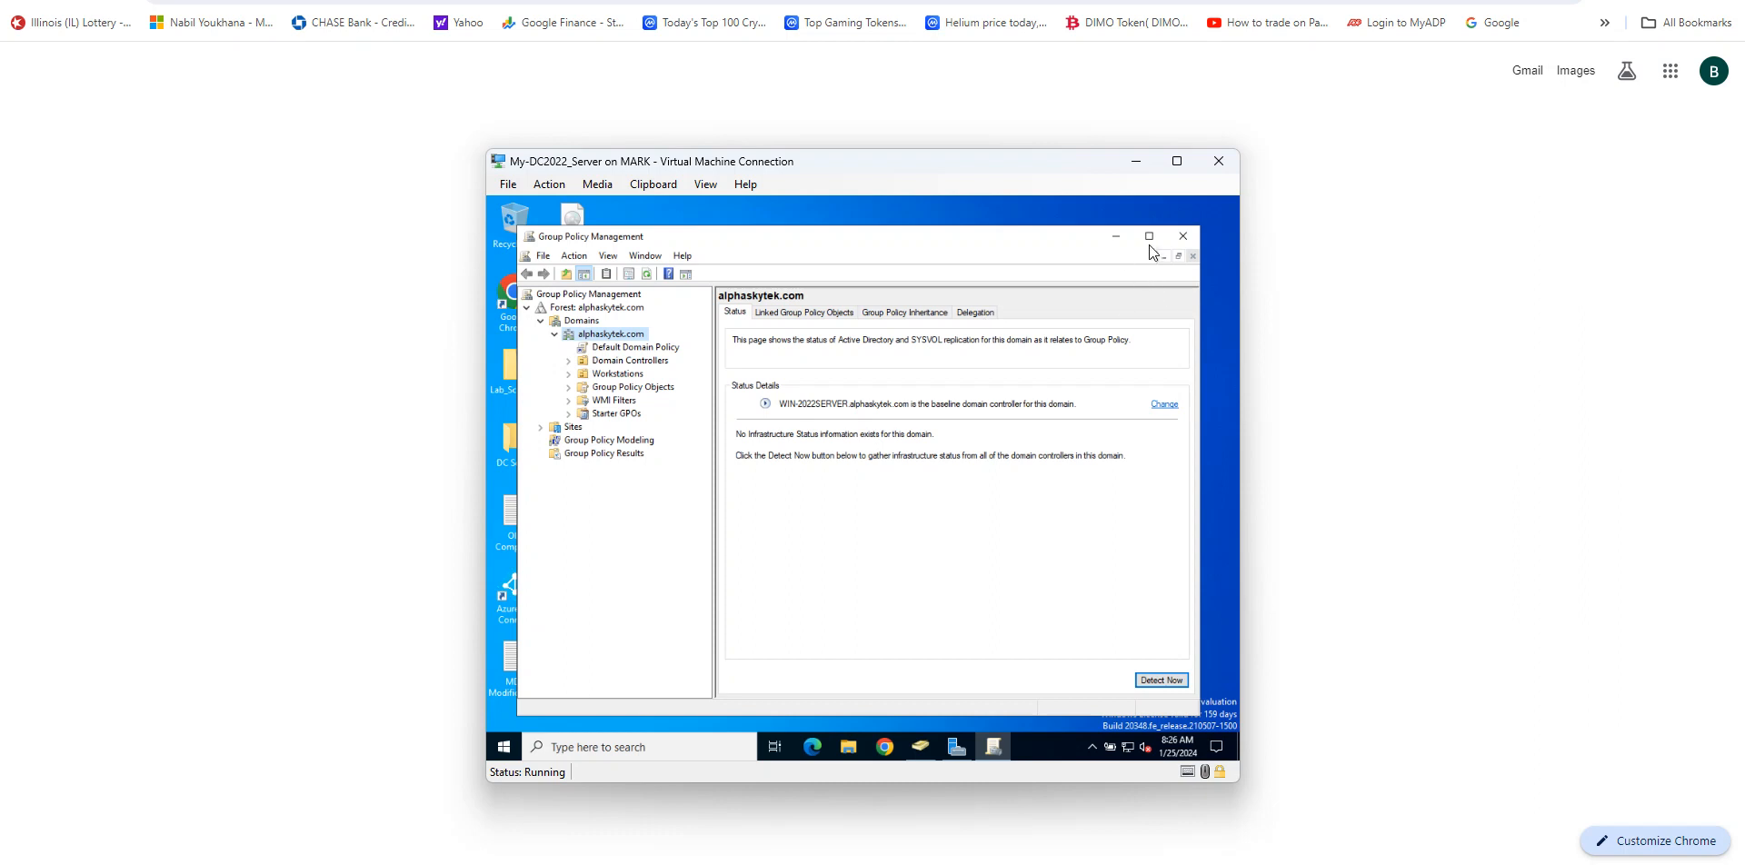
pyautogui.click(1182, 238)
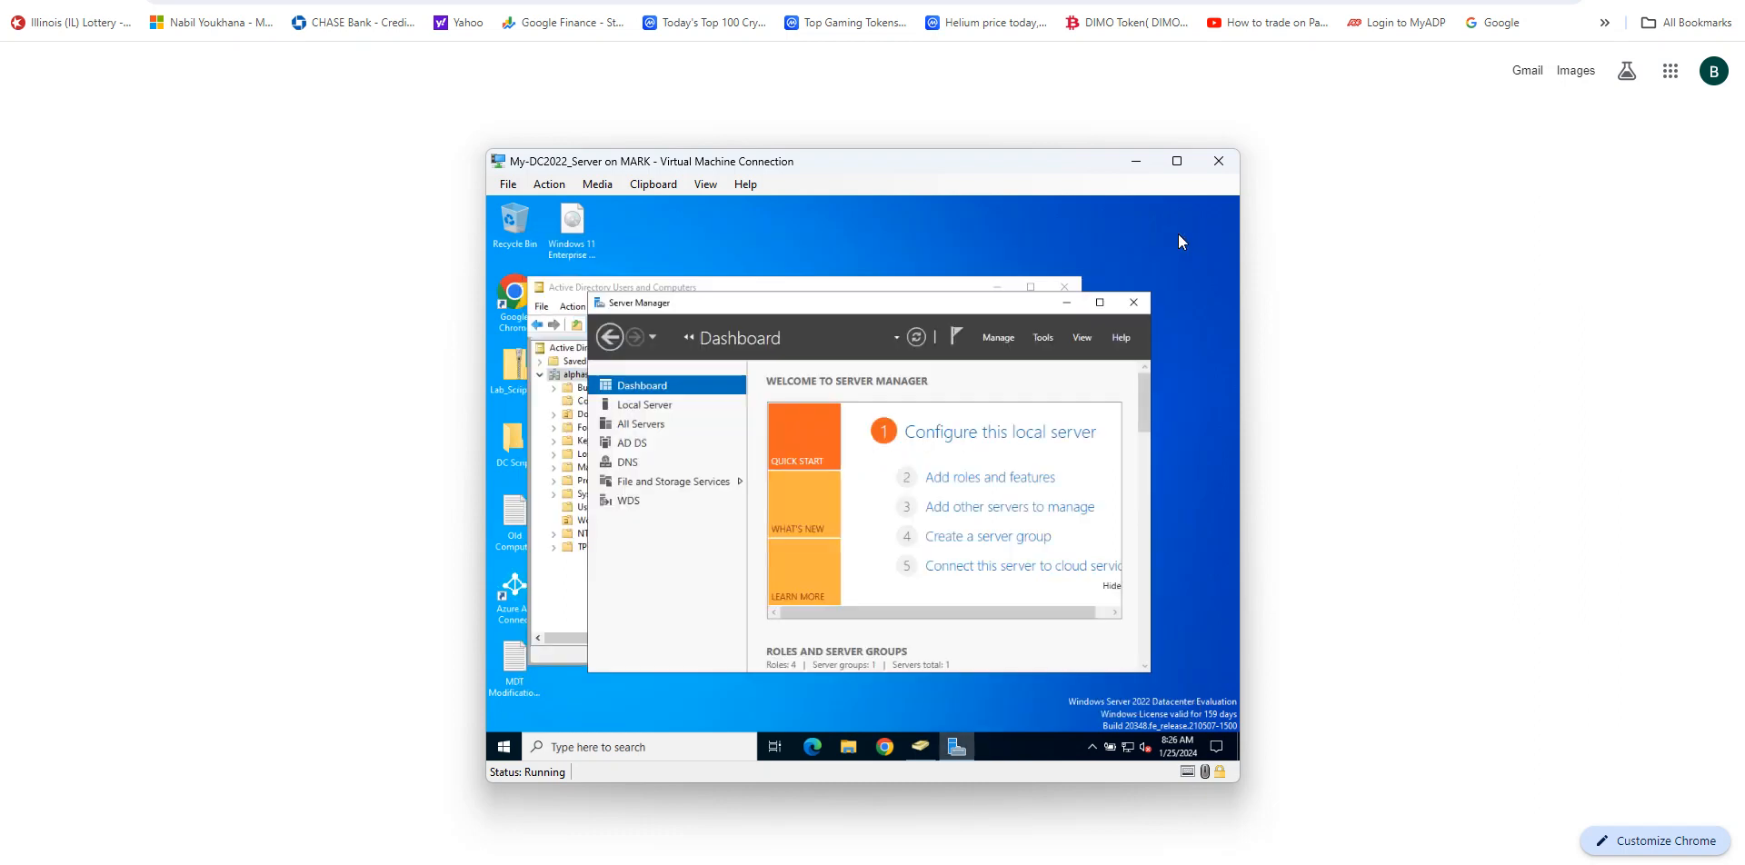
# Step: Switch to the Win11-Client virtual machine and sign in as Testuser2 by entering the account password
pyautogui.click(839, 286)
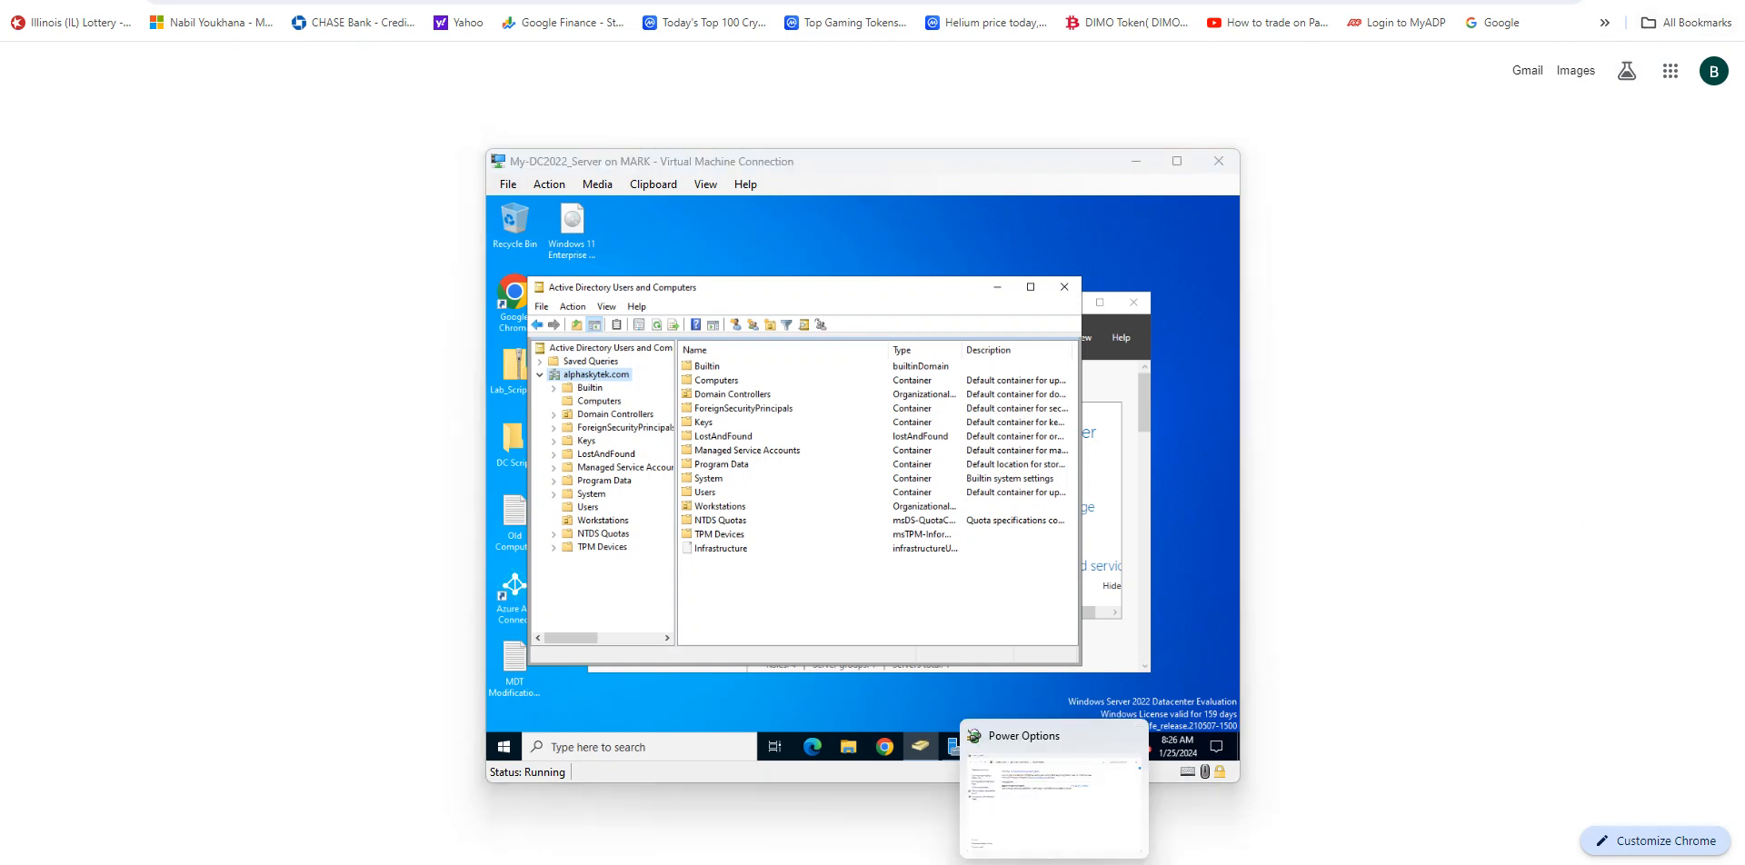
pyautogui.moveTo(1134, 864)
pyautogui.click(1190, 823)
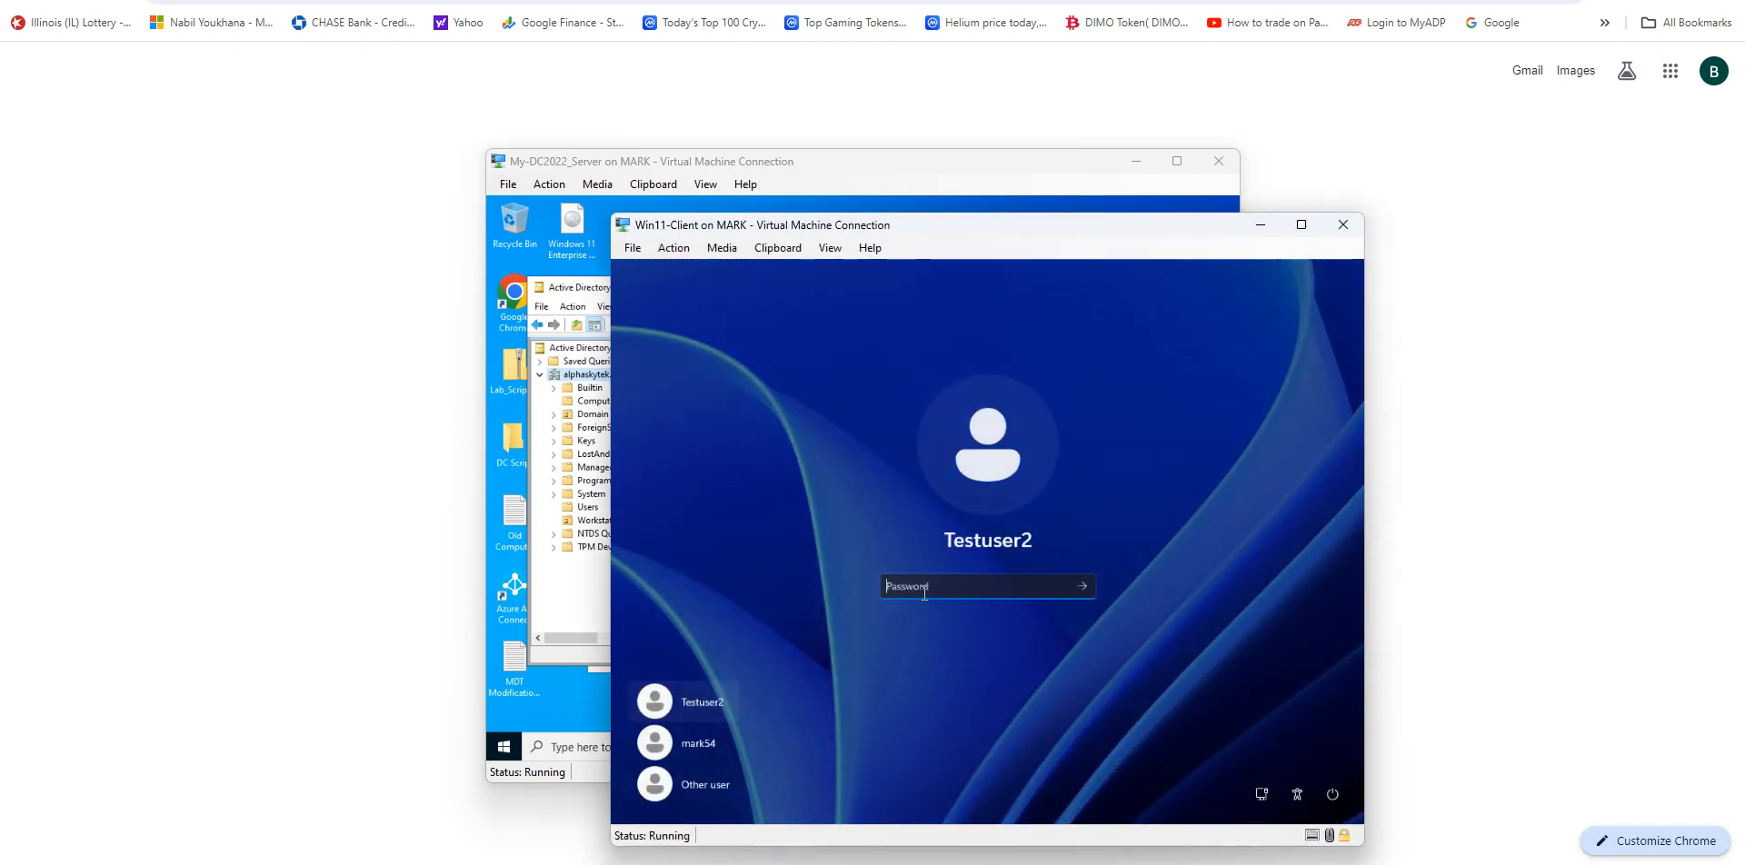
pyautogui.write('*************')
pyautogui.press('Return')
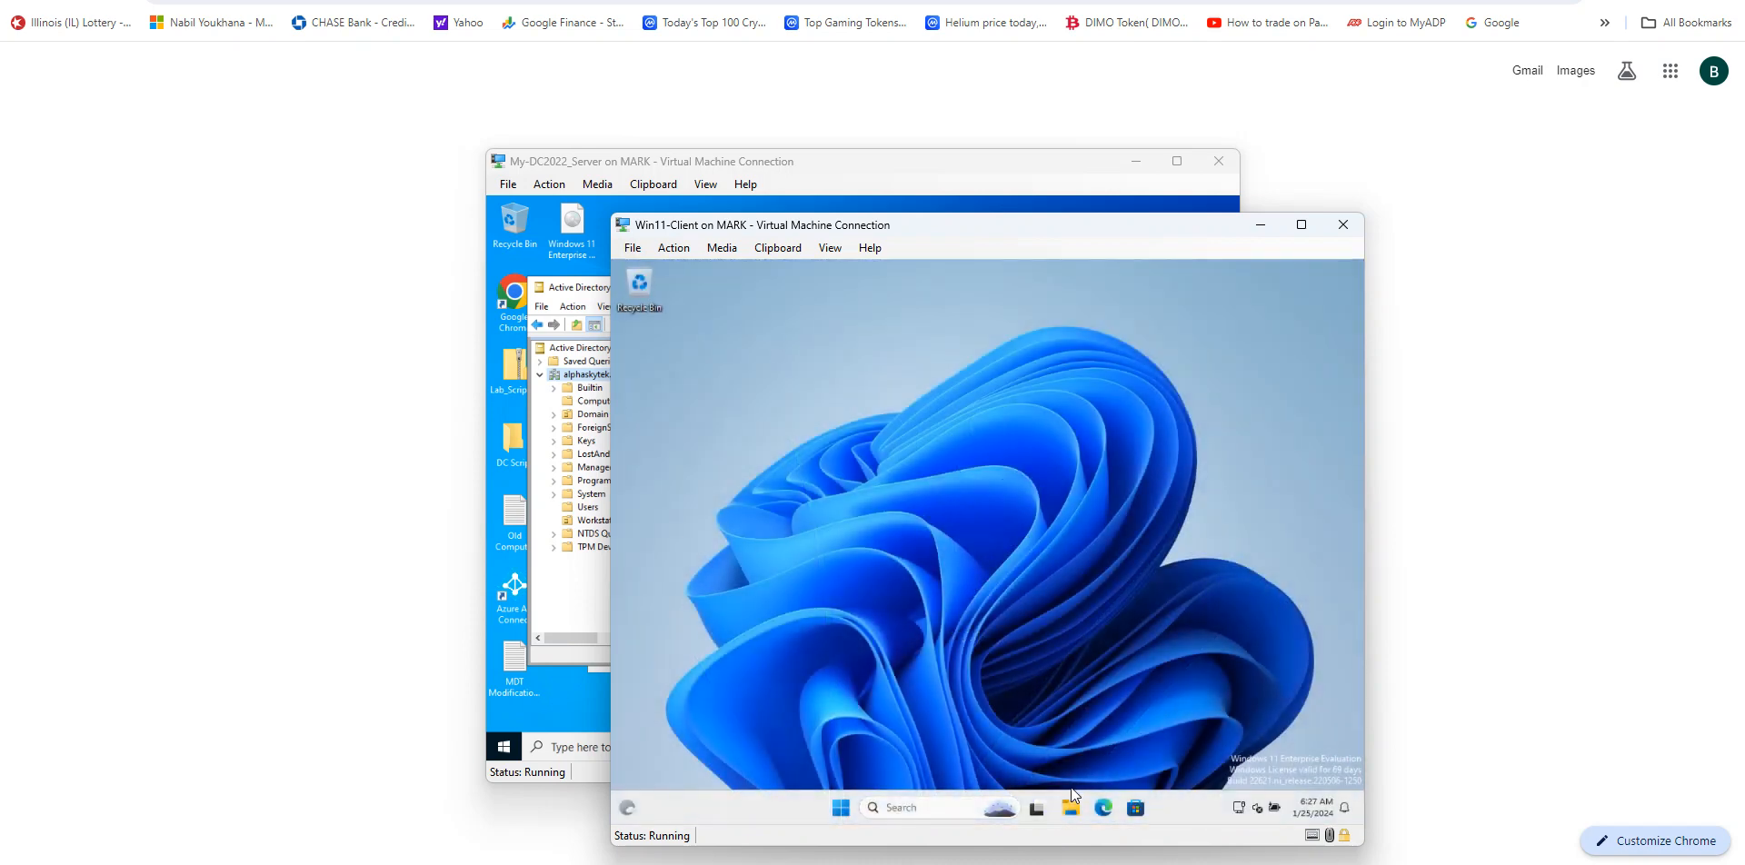
# Step: Open File Explorer on the client, check This PC for the drives, then close it
pyautogui.click(1072, 809)
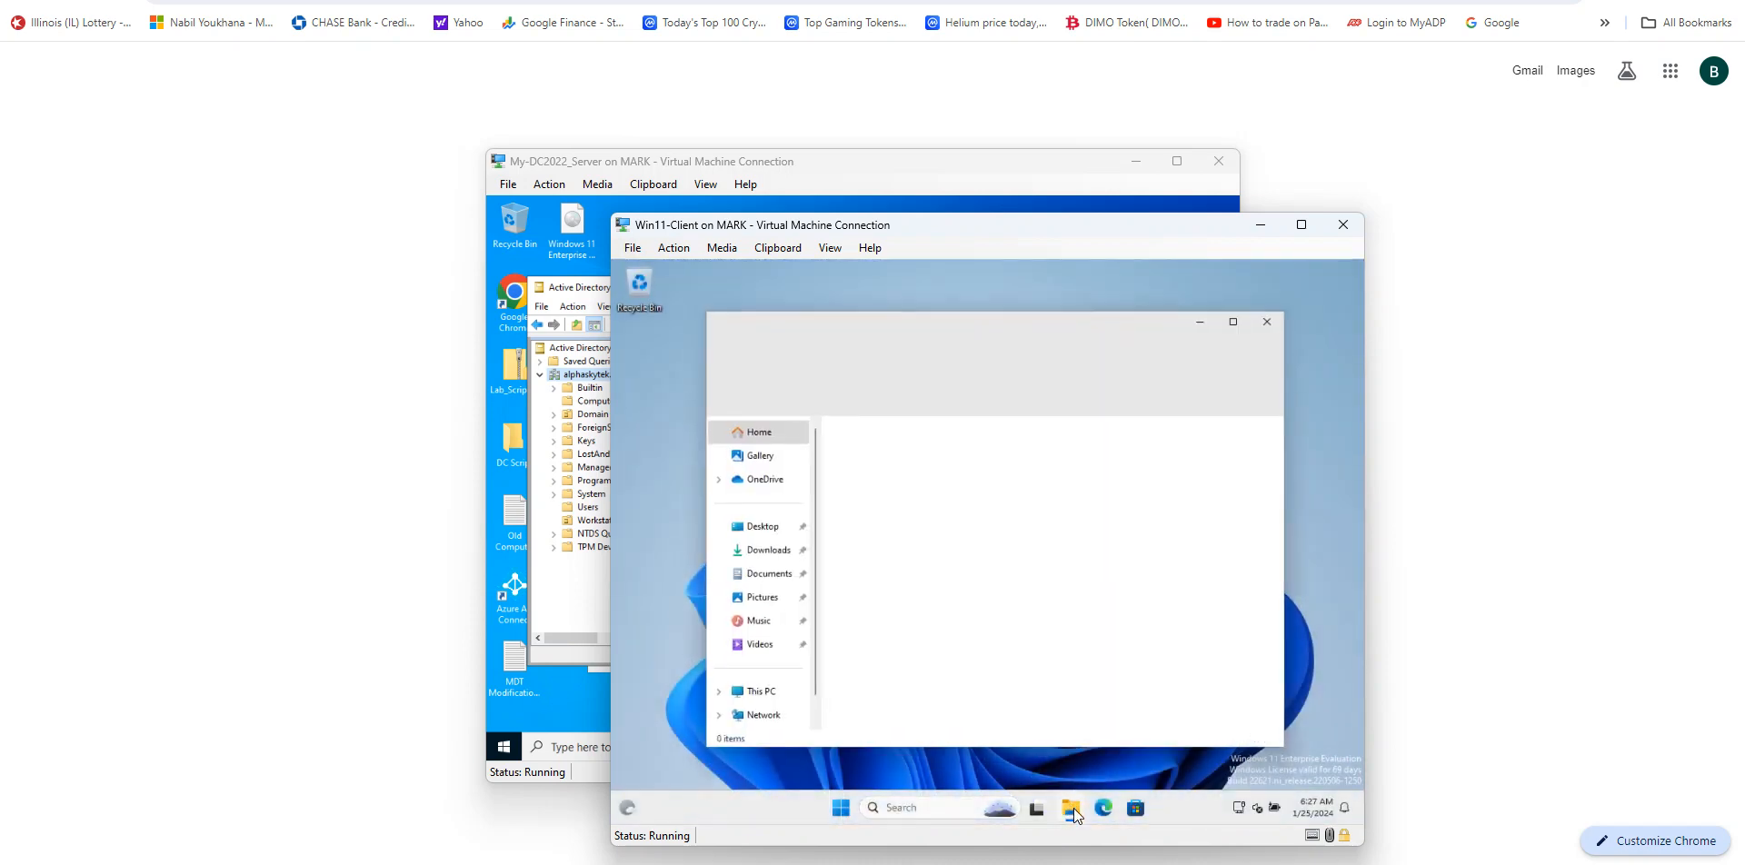
pyautogui.click(746, 695)
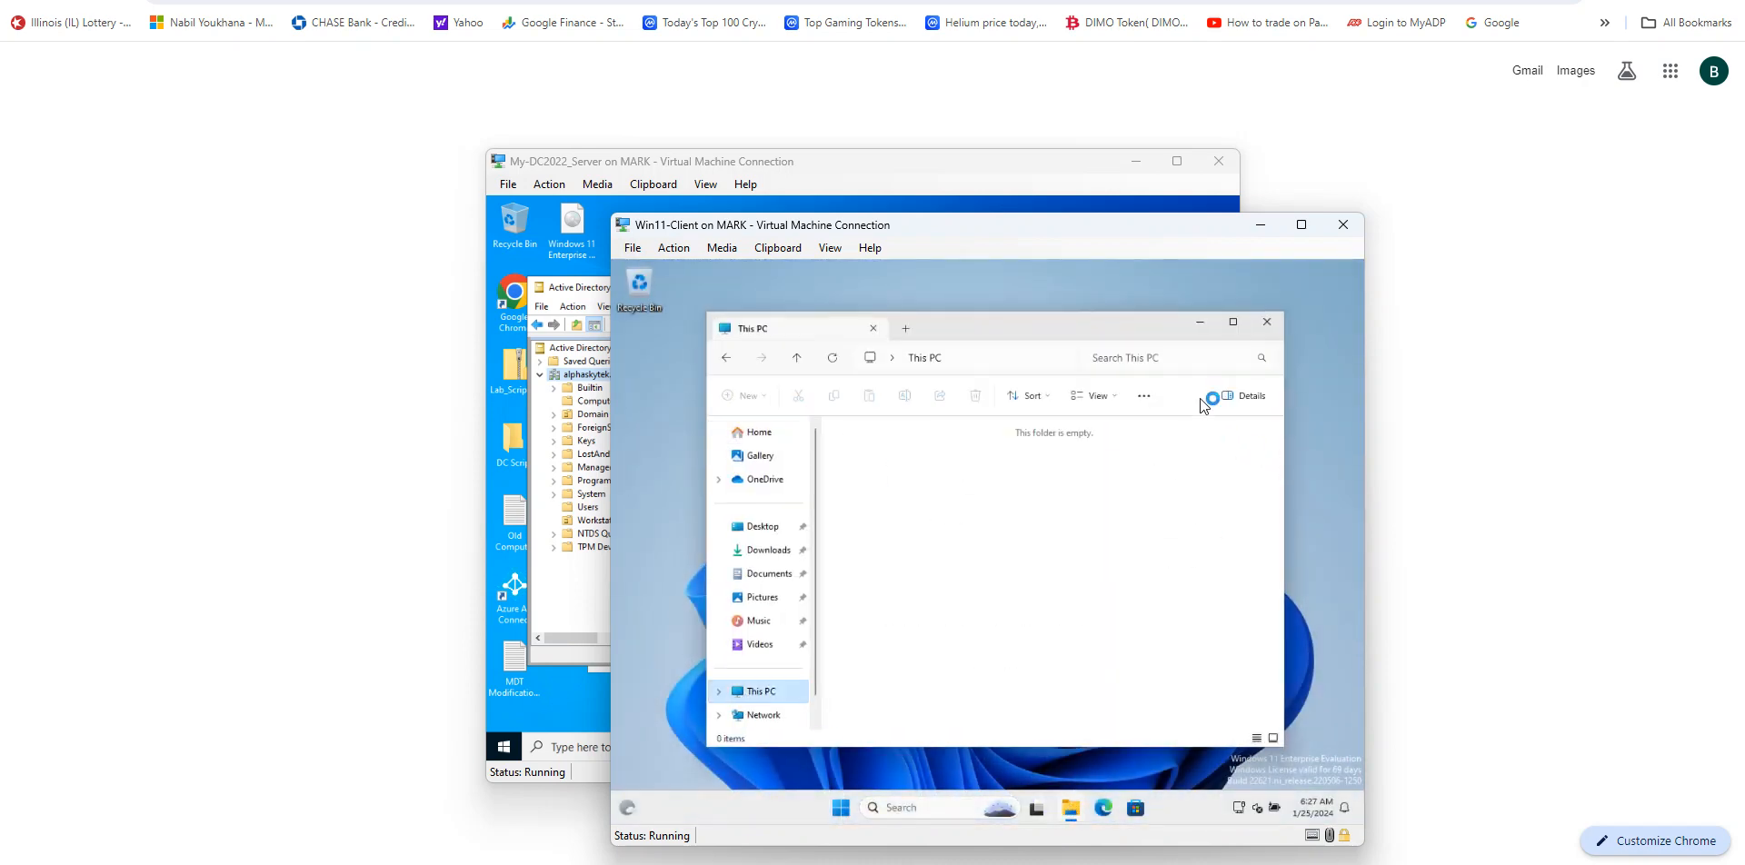
pyautogui.click(1268, 323)
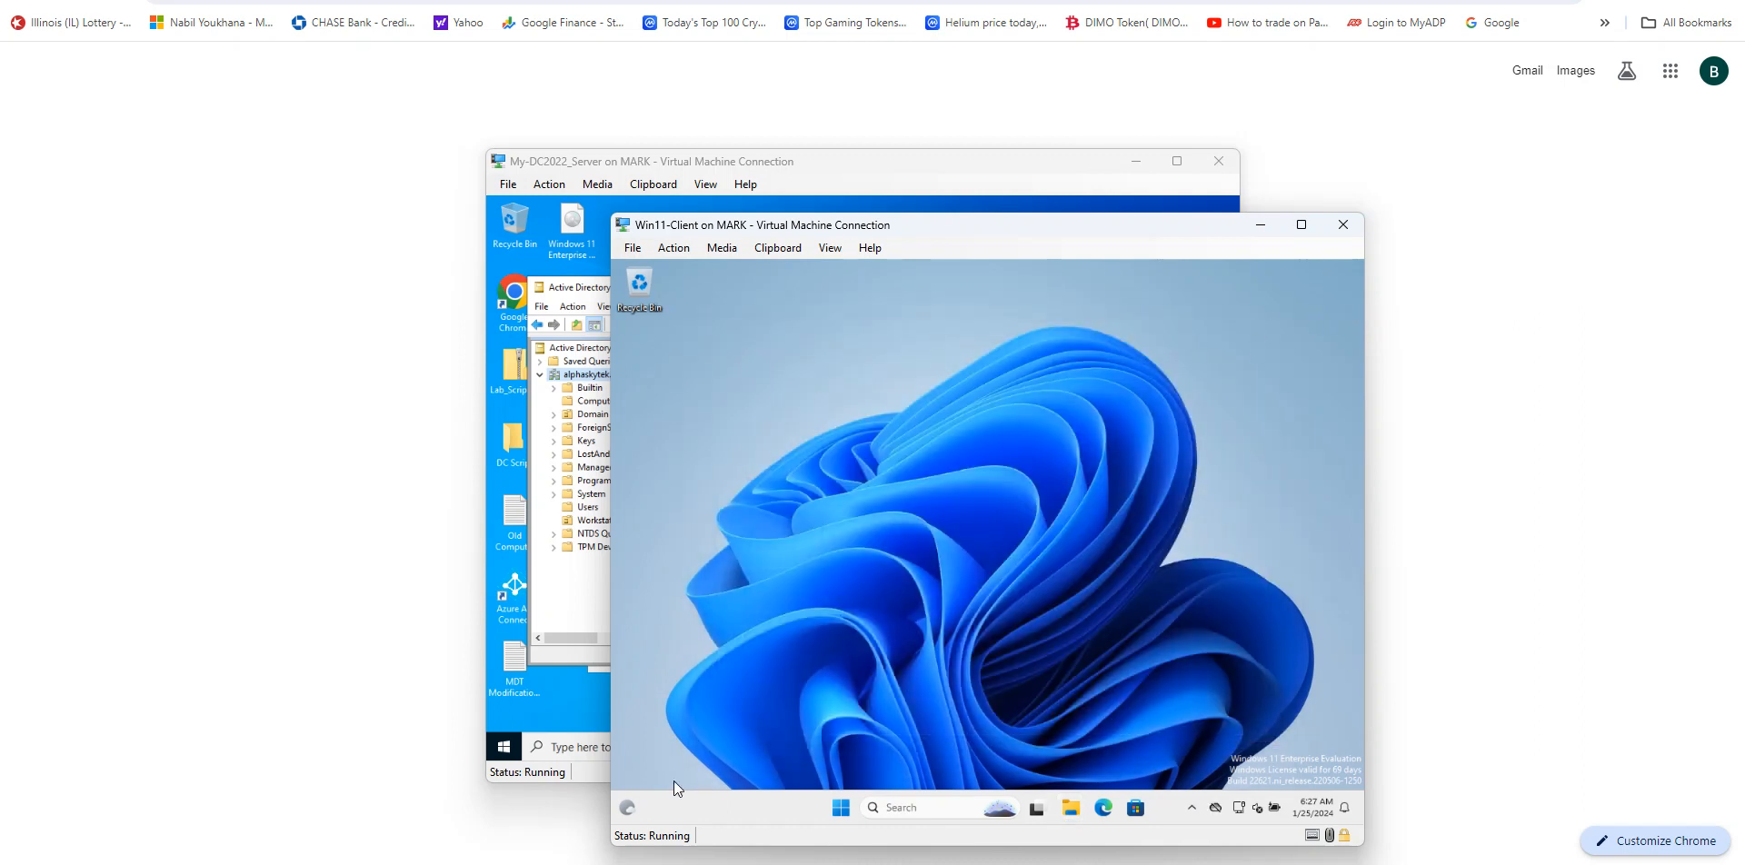
# Step: Sign Testuser2 out of the client and minimize the client window
pyautogui.click(685, 254)
pyautogui.click(696, 266)
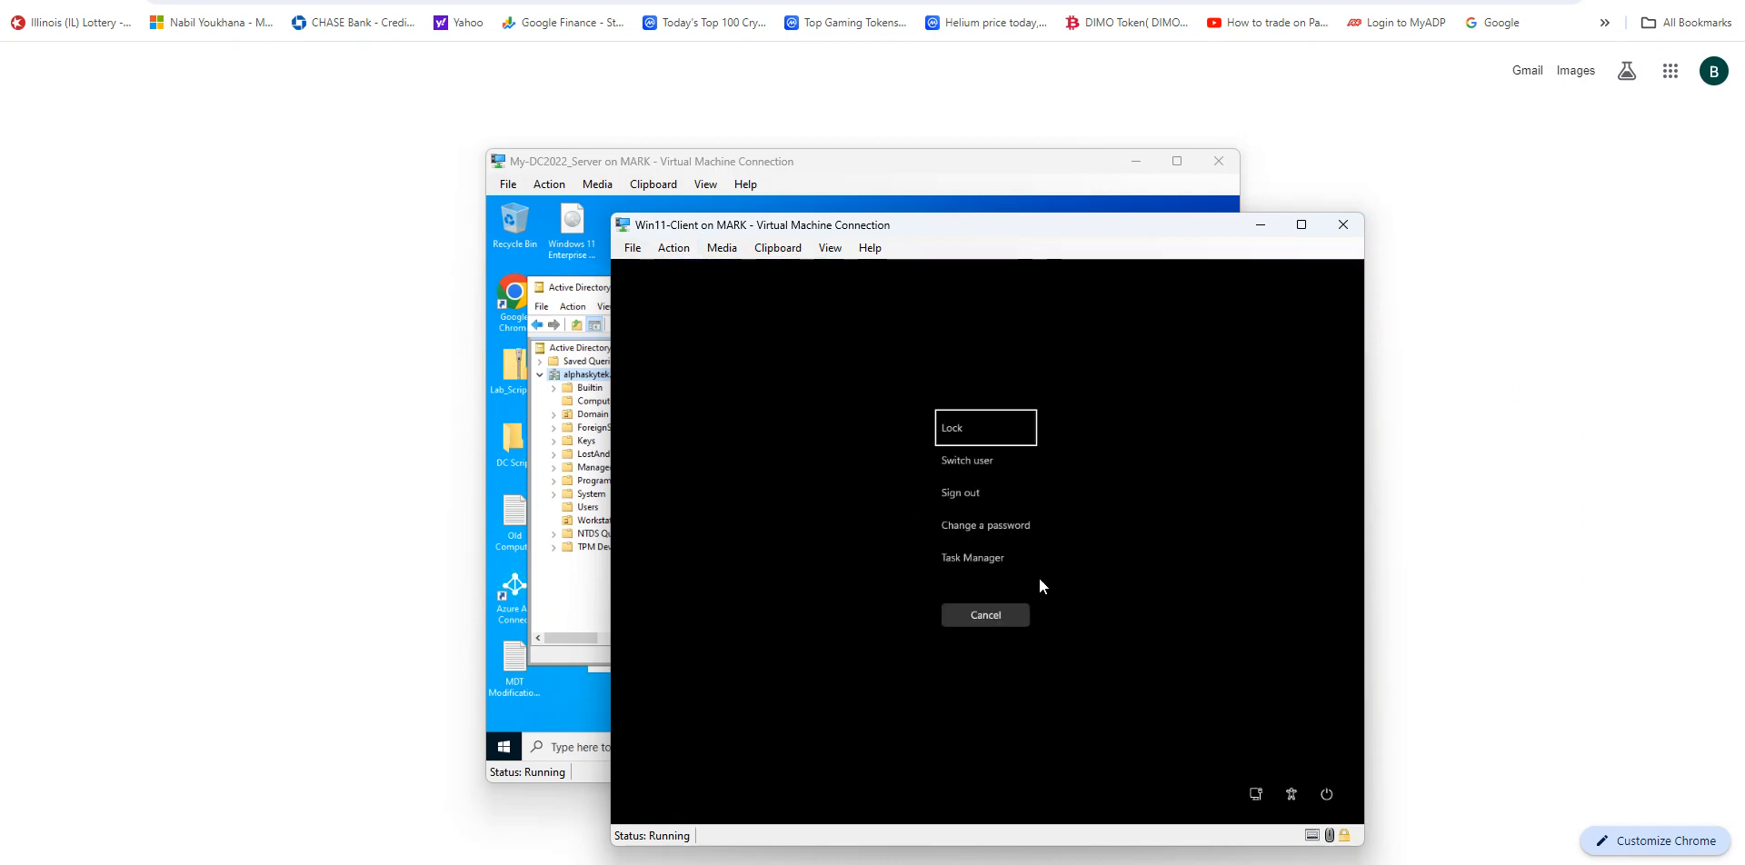
pyautogui.click(969, 495)
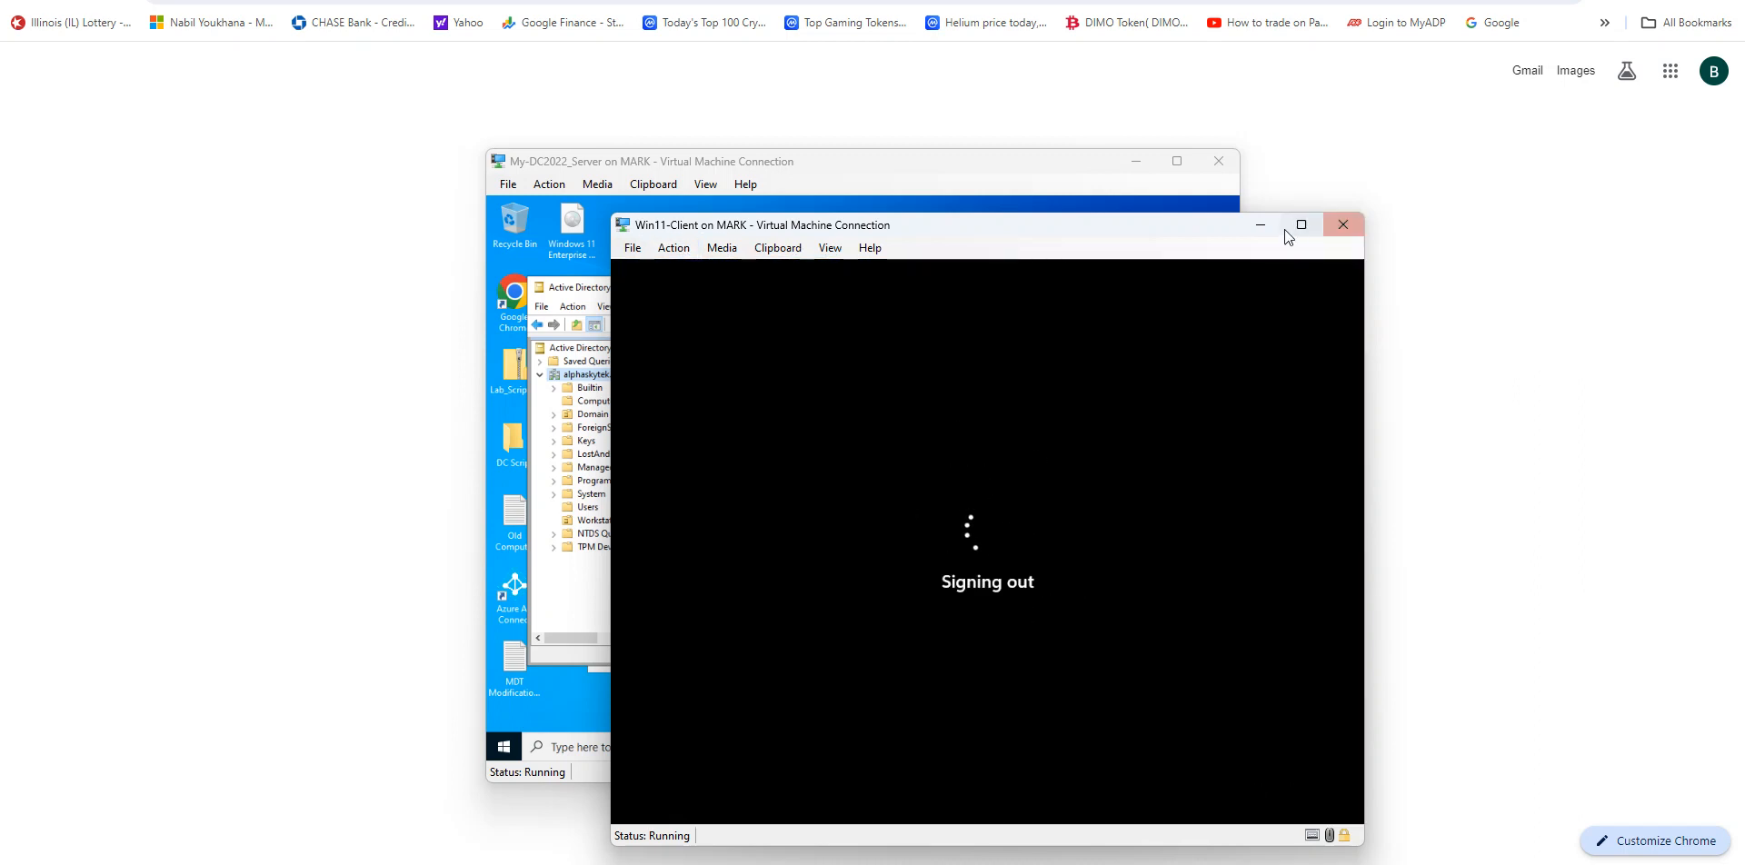
pyautogui.click(1260, 227)
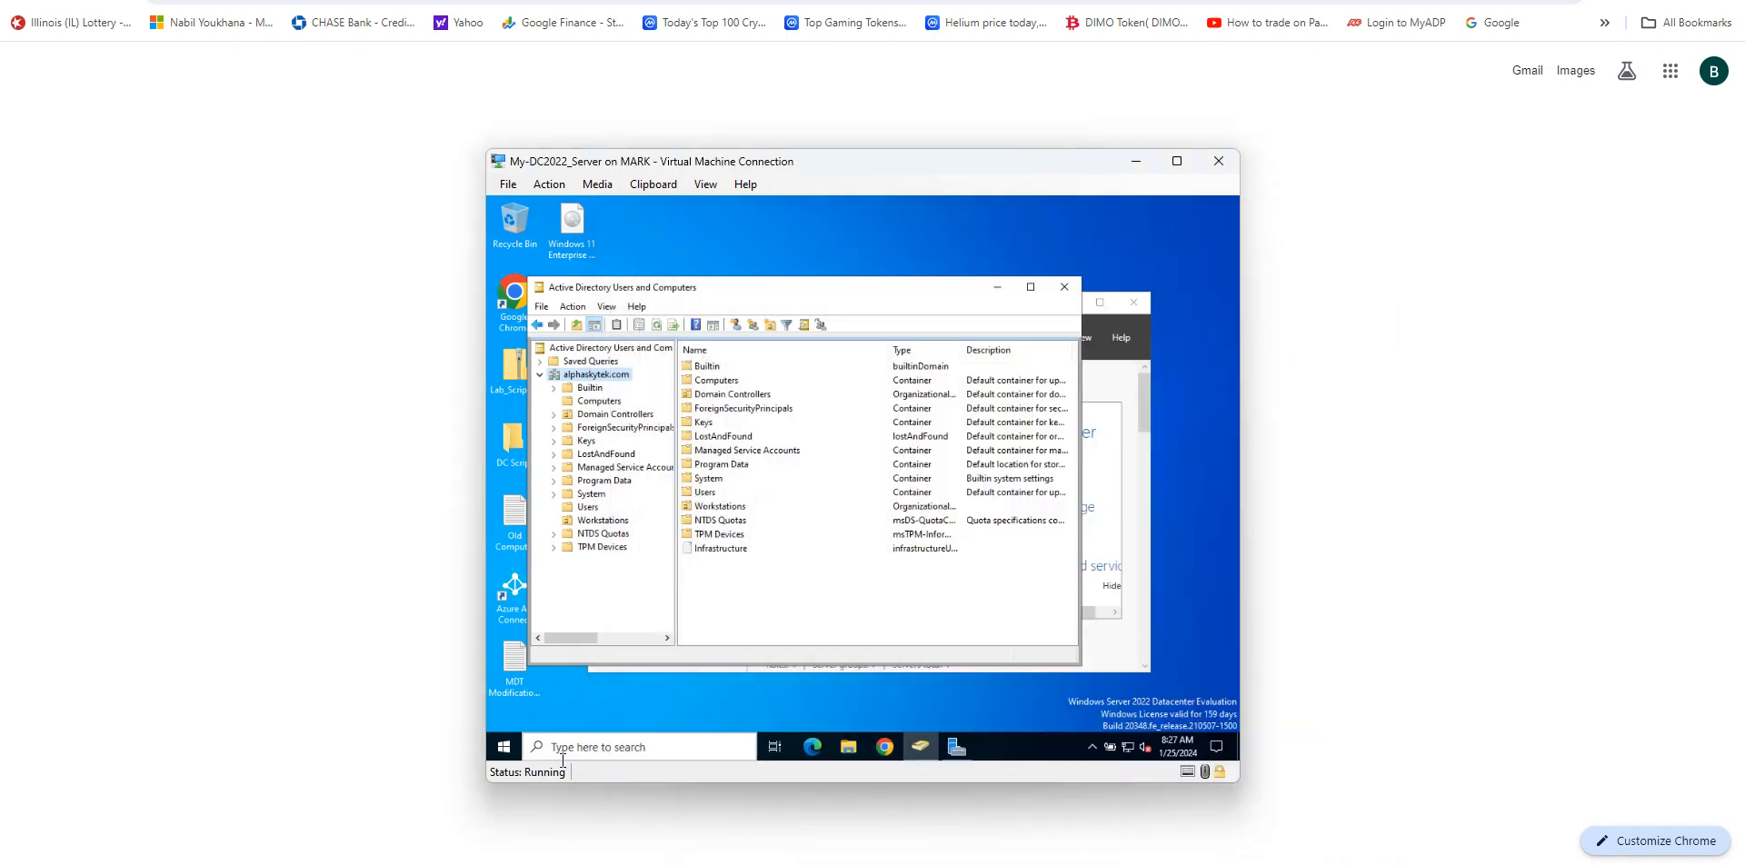
# Step: Open Command Prompt on the server and run gpupdate /force
pyautogui.click(651, 741)
pyautogui.write('cmd')
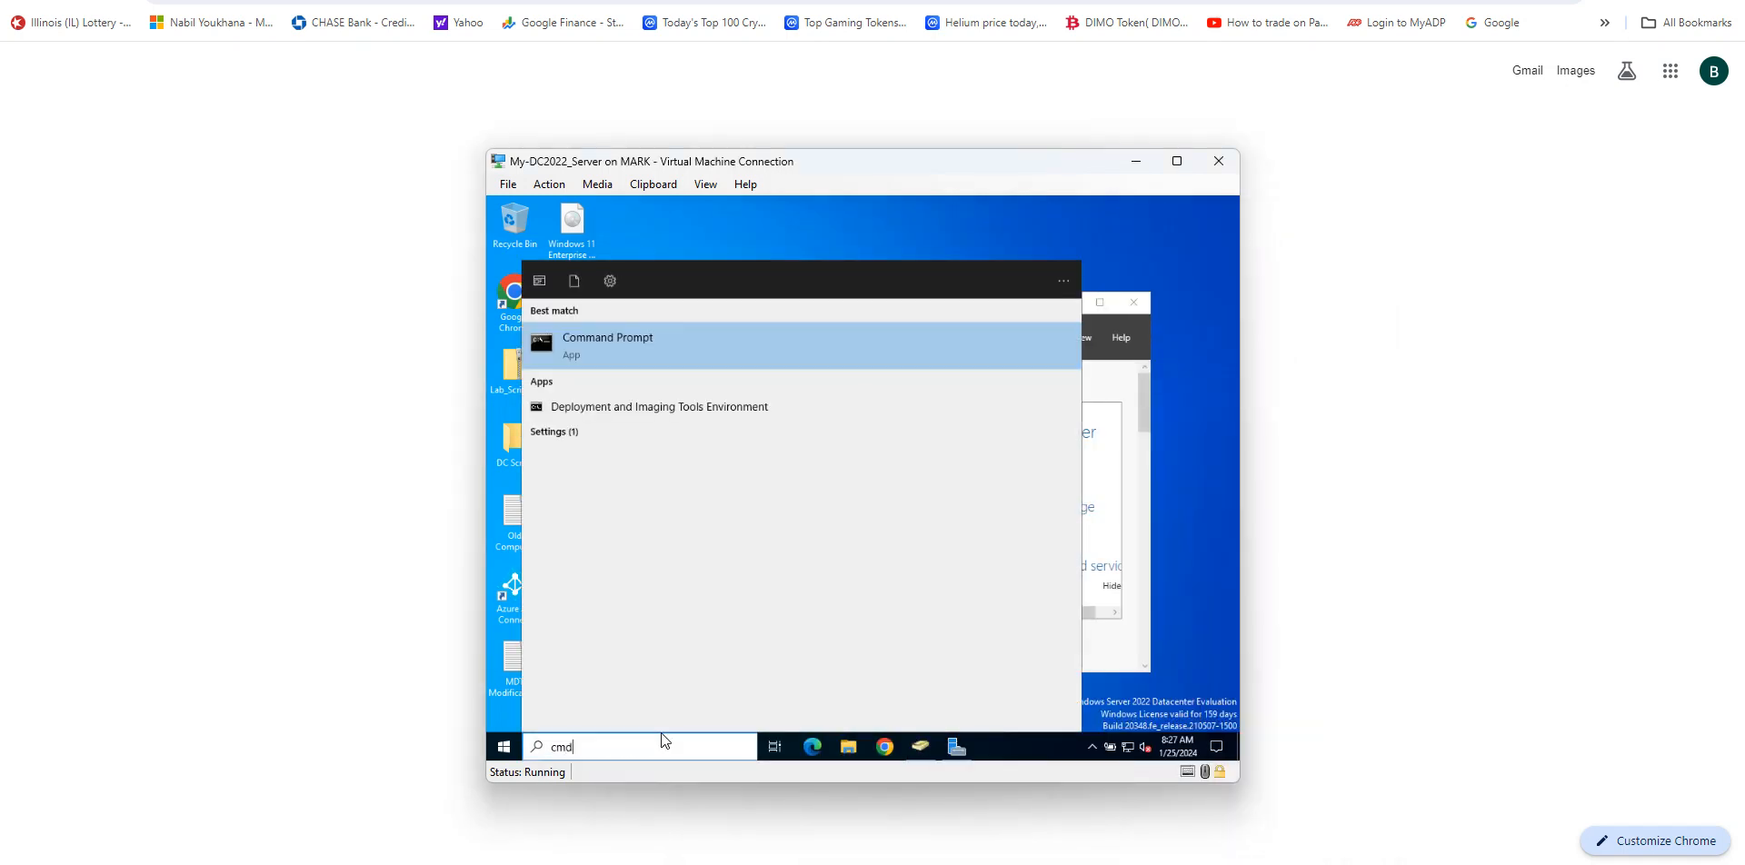
pyautogui.press('Return')
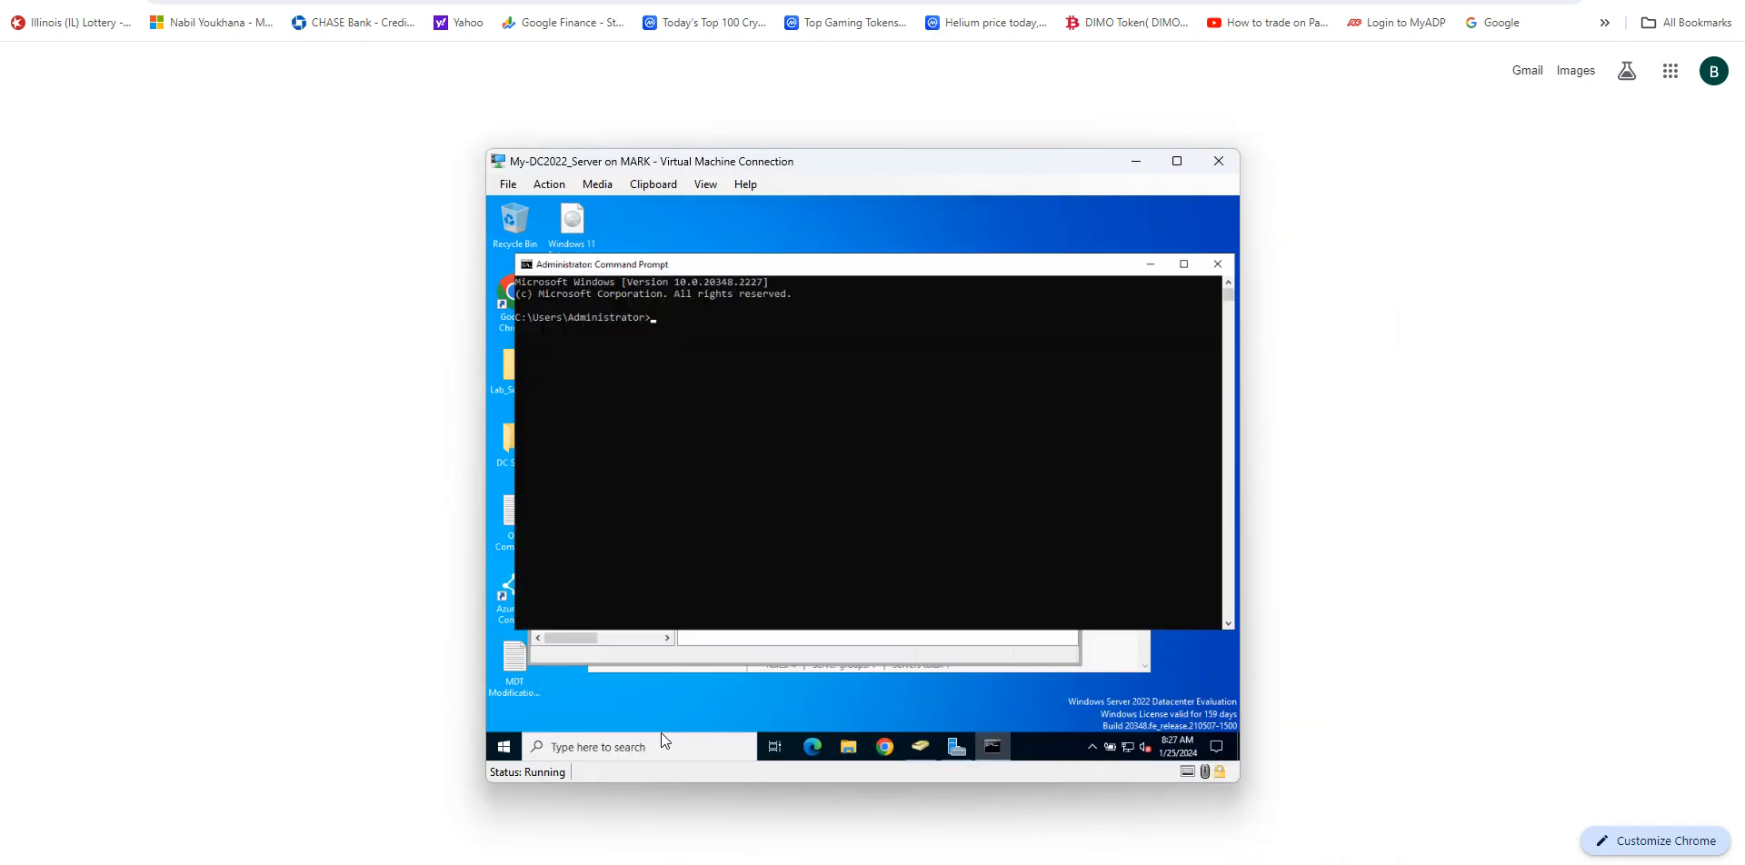
pyautogui.write('gpupdate /force')
pyautogui.press('Return')
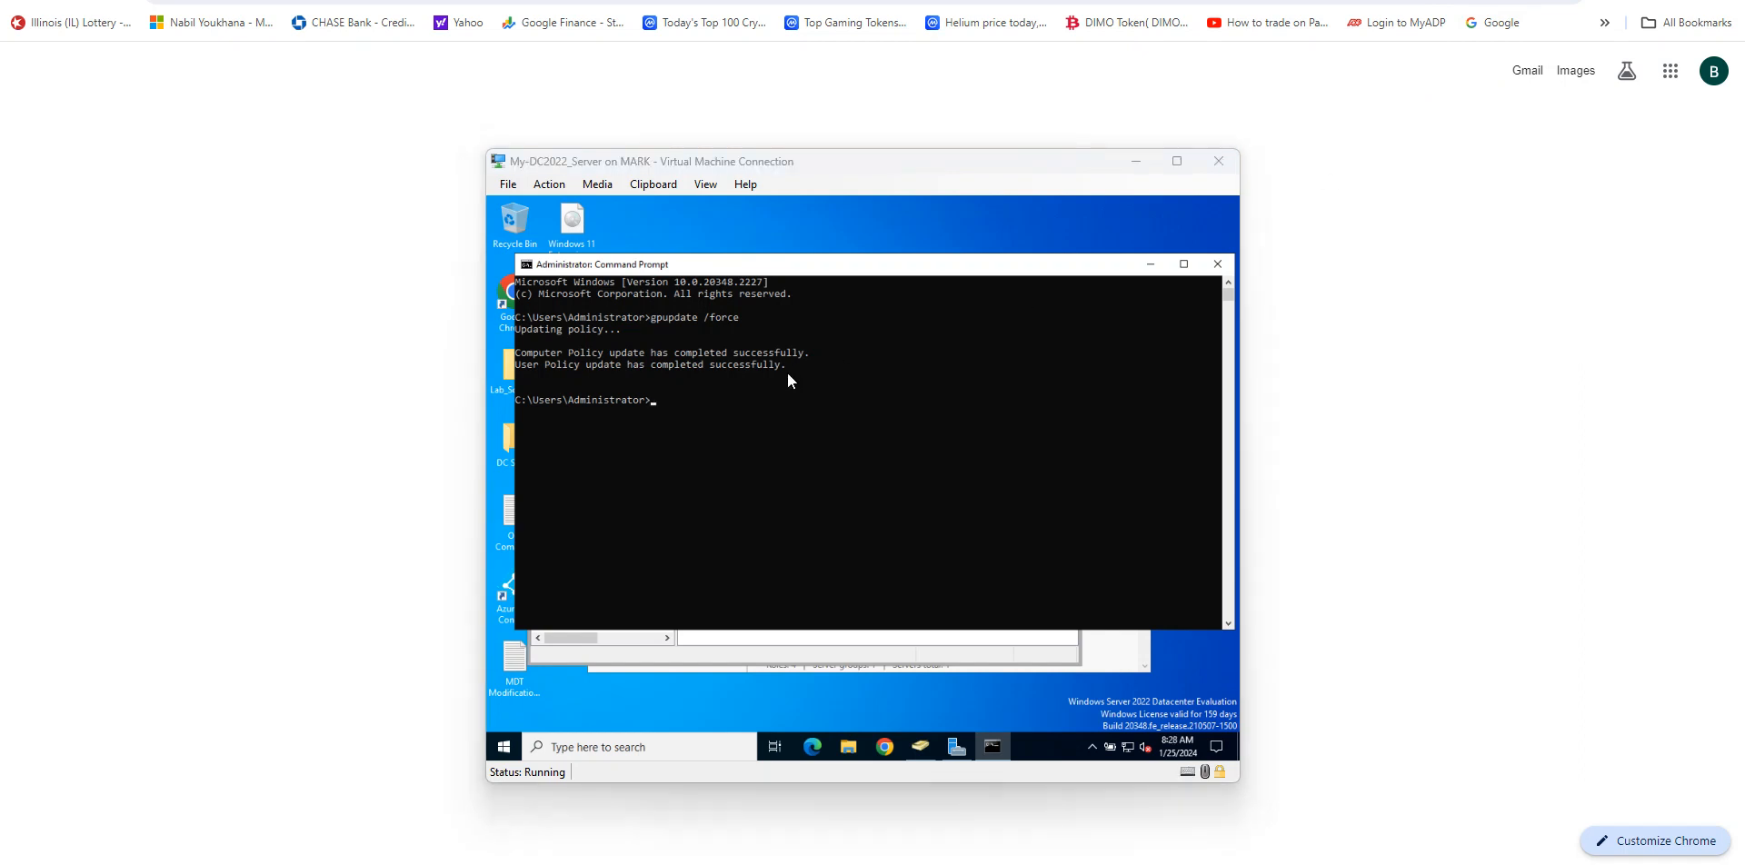
# Step: Rerun gpupdate /force and close the Command Prompt
pyautogui.click(668, 412)
pyautogui.press('Up')
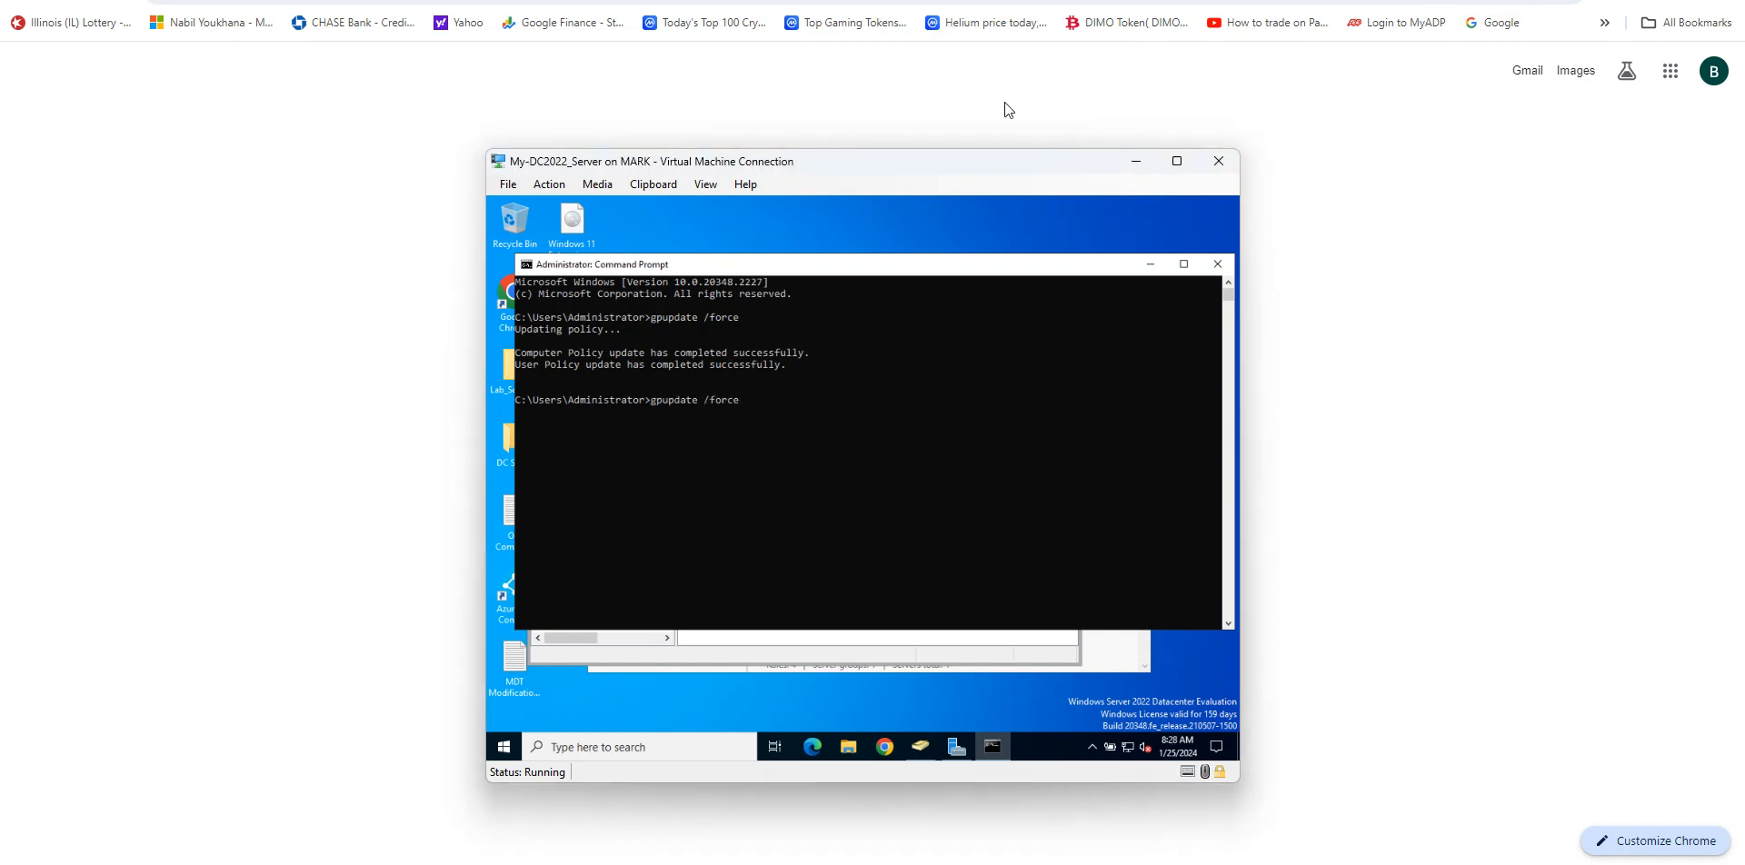
pyautogui.press('Return')
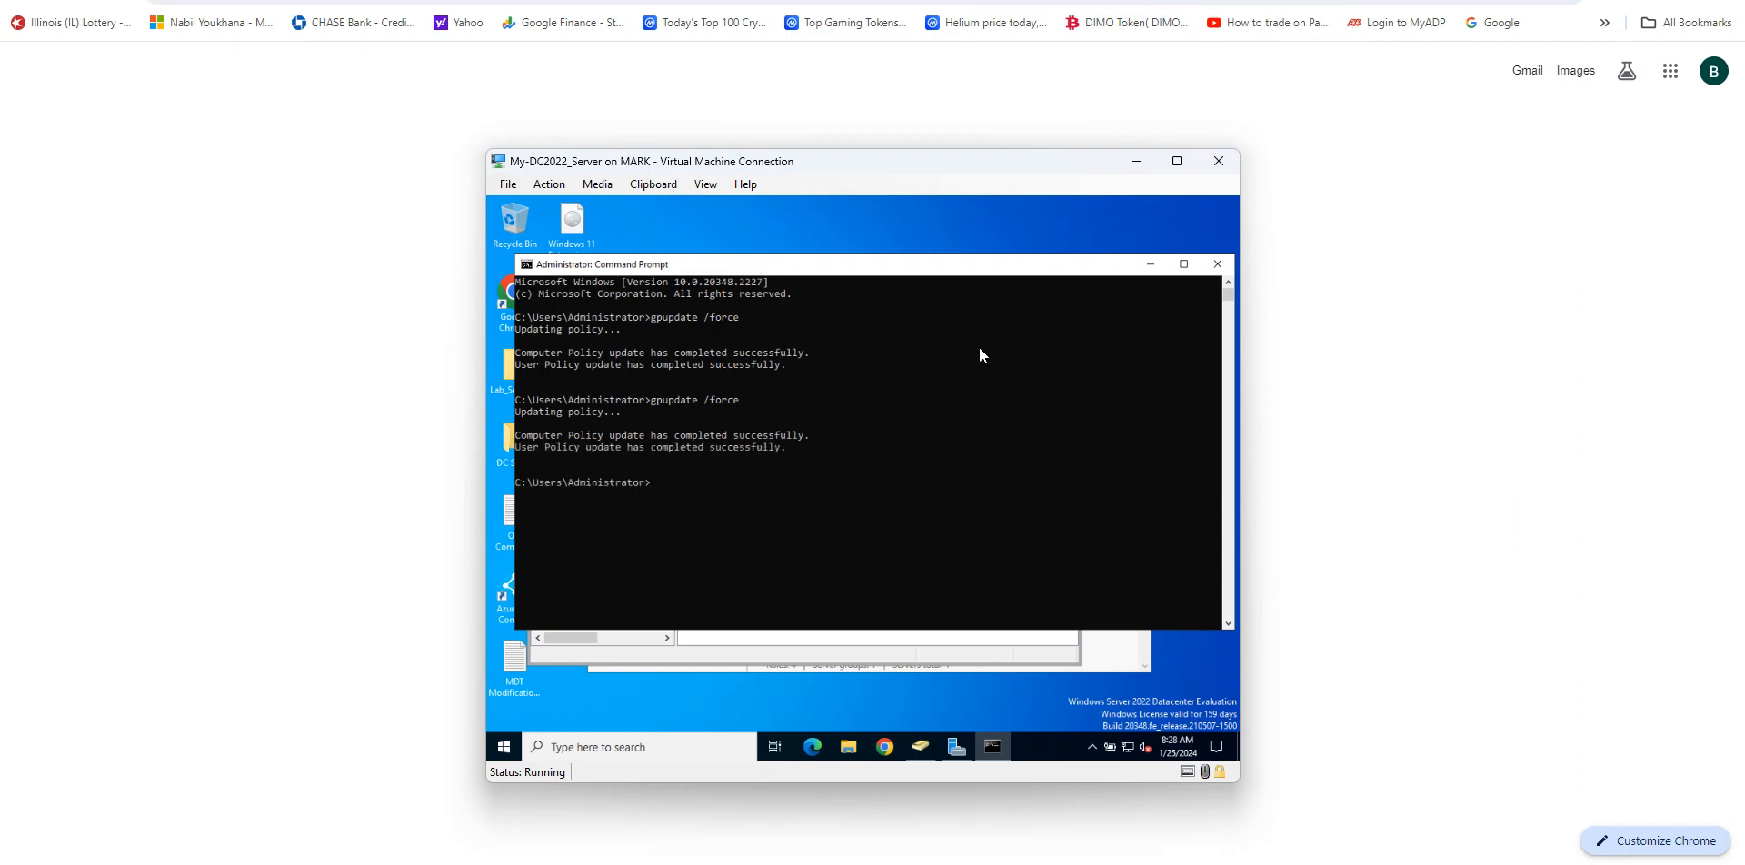
pyautogui.click(1217, 264)
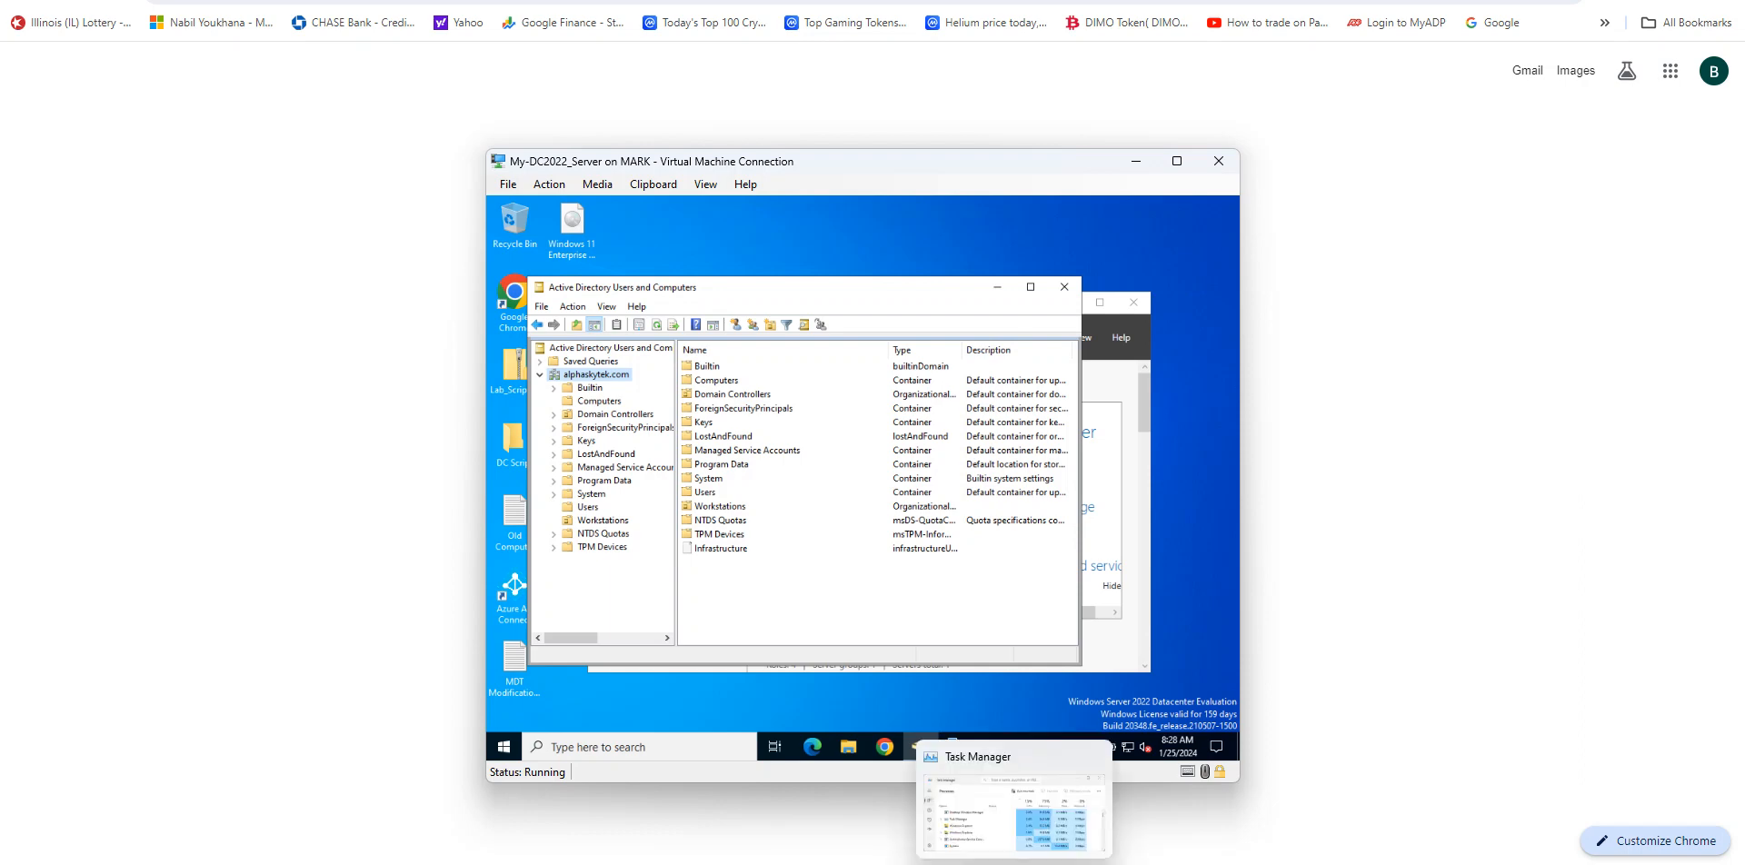
# Step: Switch to the Win11-Client and try to sign in as Testuser2 by entering the account password
pyautogui.click(1205, 834)
pyautogui.click(943, 582)
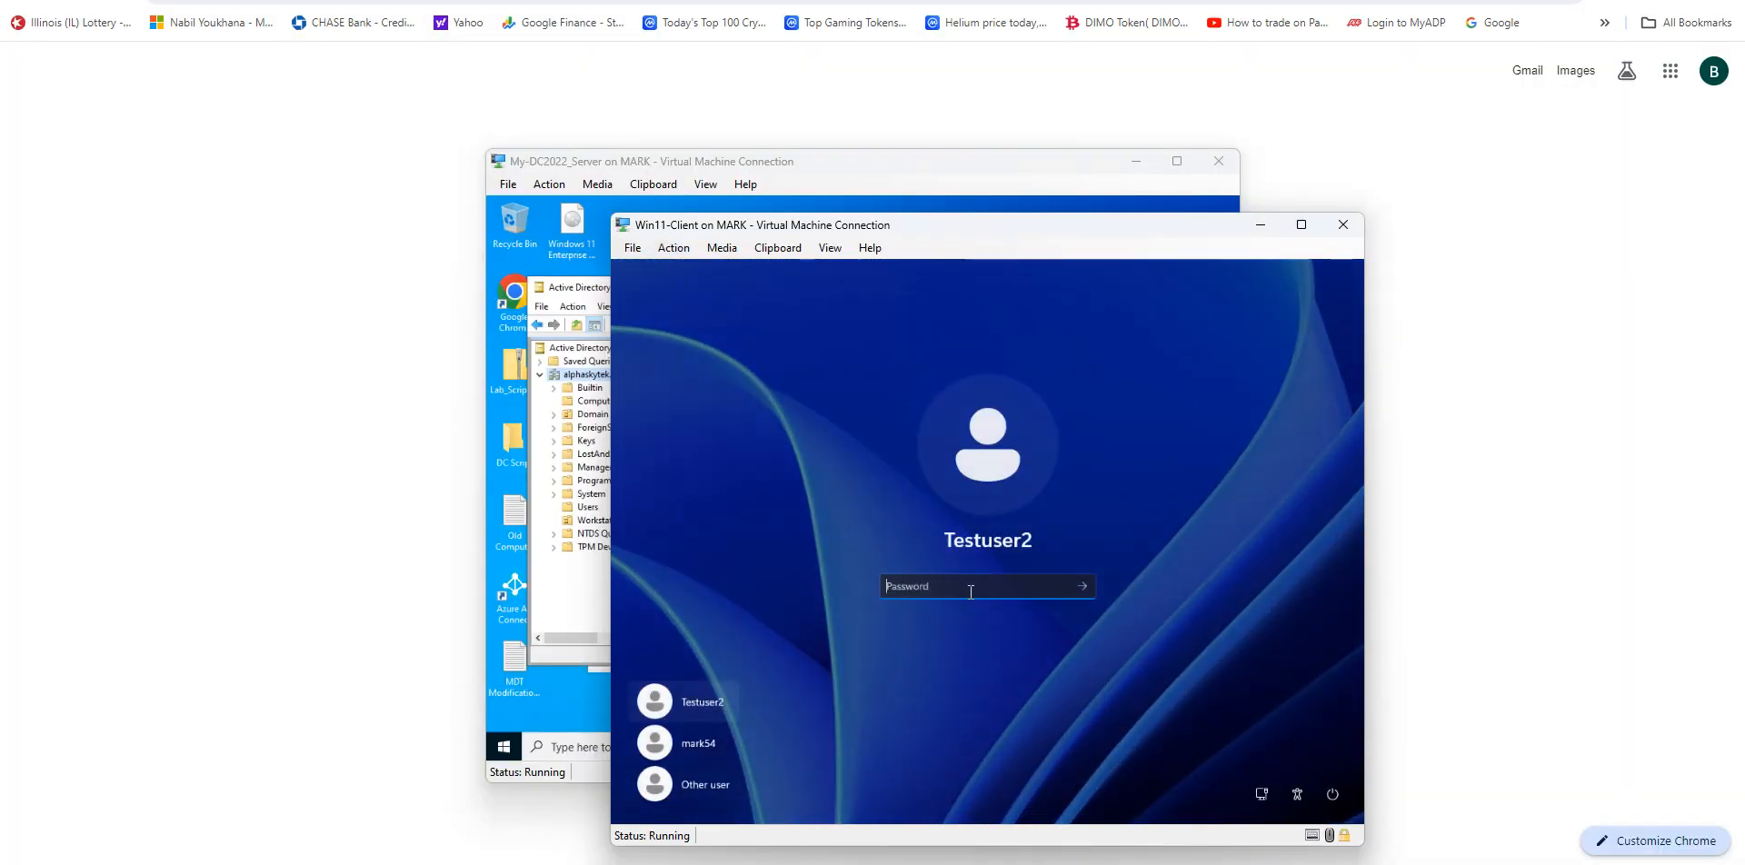
pyautogui.write('P')
pyautogui.press('BackSpace')
pyautogui.write('•••••••••••')
pyautogui.press('Return')
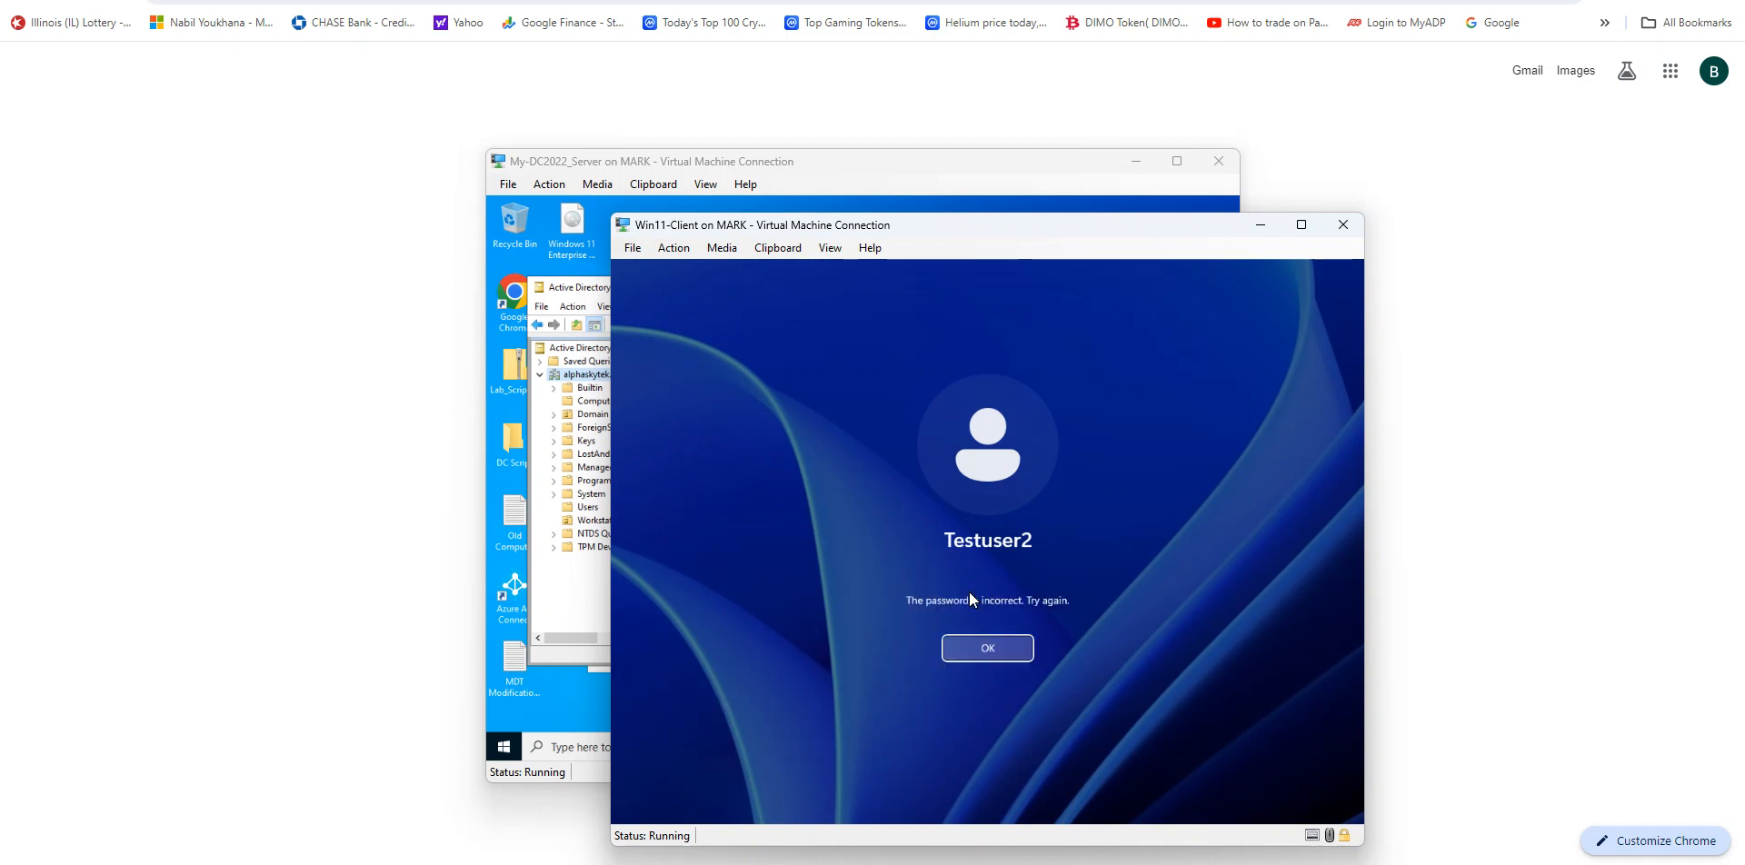
# Step: Dismiss the sign-in error and retry entering the Testuser2 account password twice on the client
pyautogui.press('Return')
pyautogui.write('•••••••')
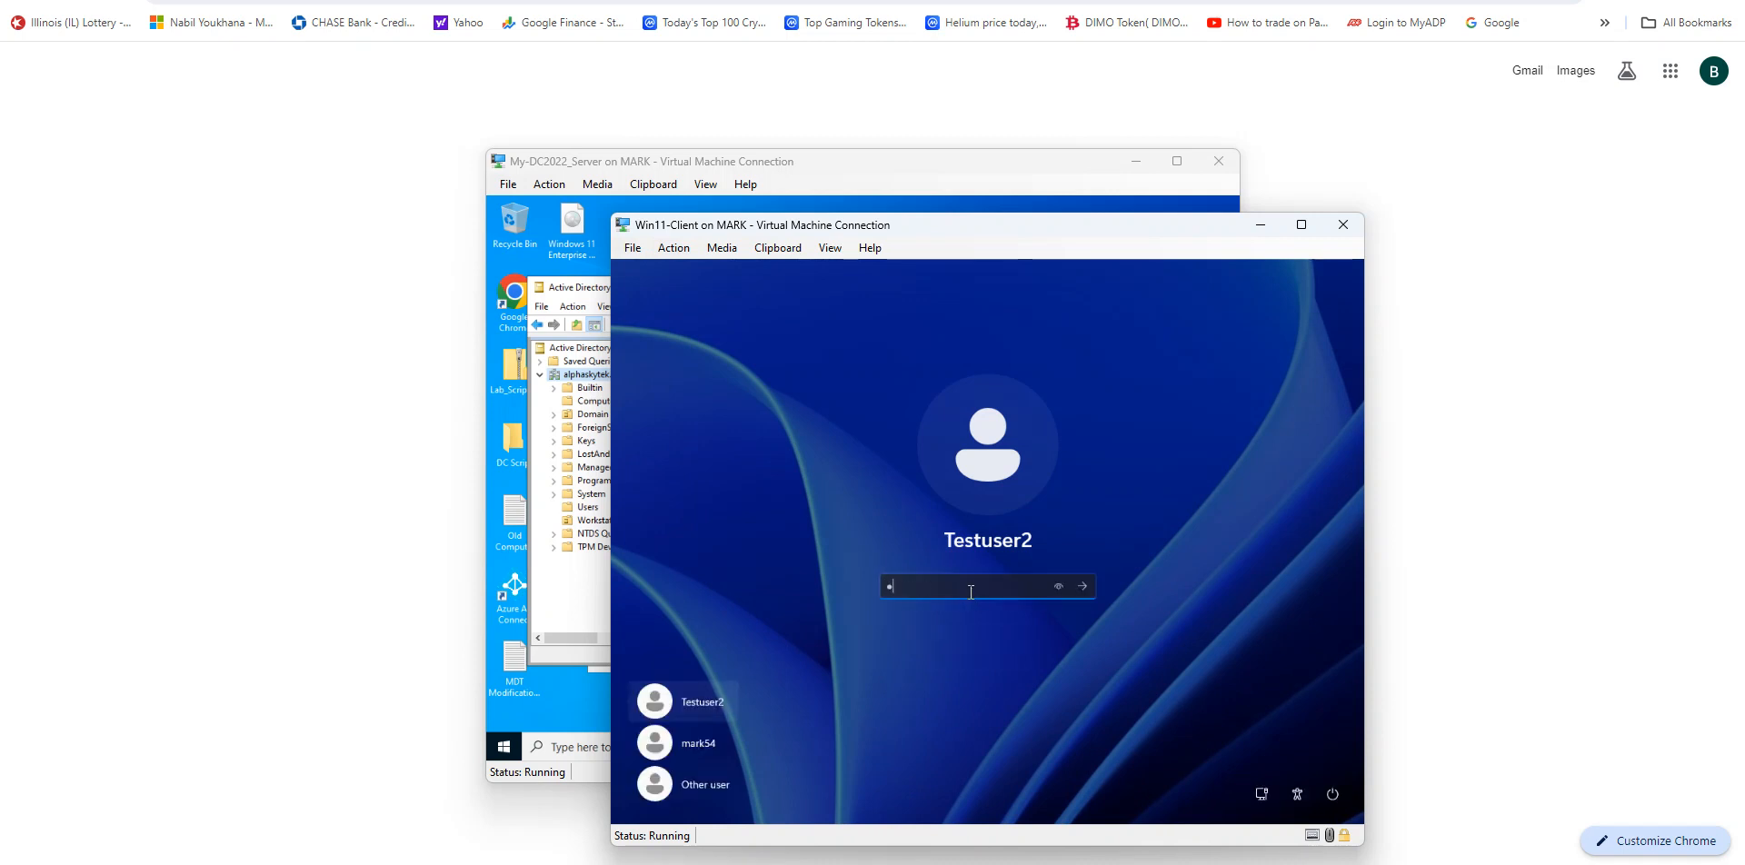
pyautogui.write('••••••')
pyautogui.press('Return')
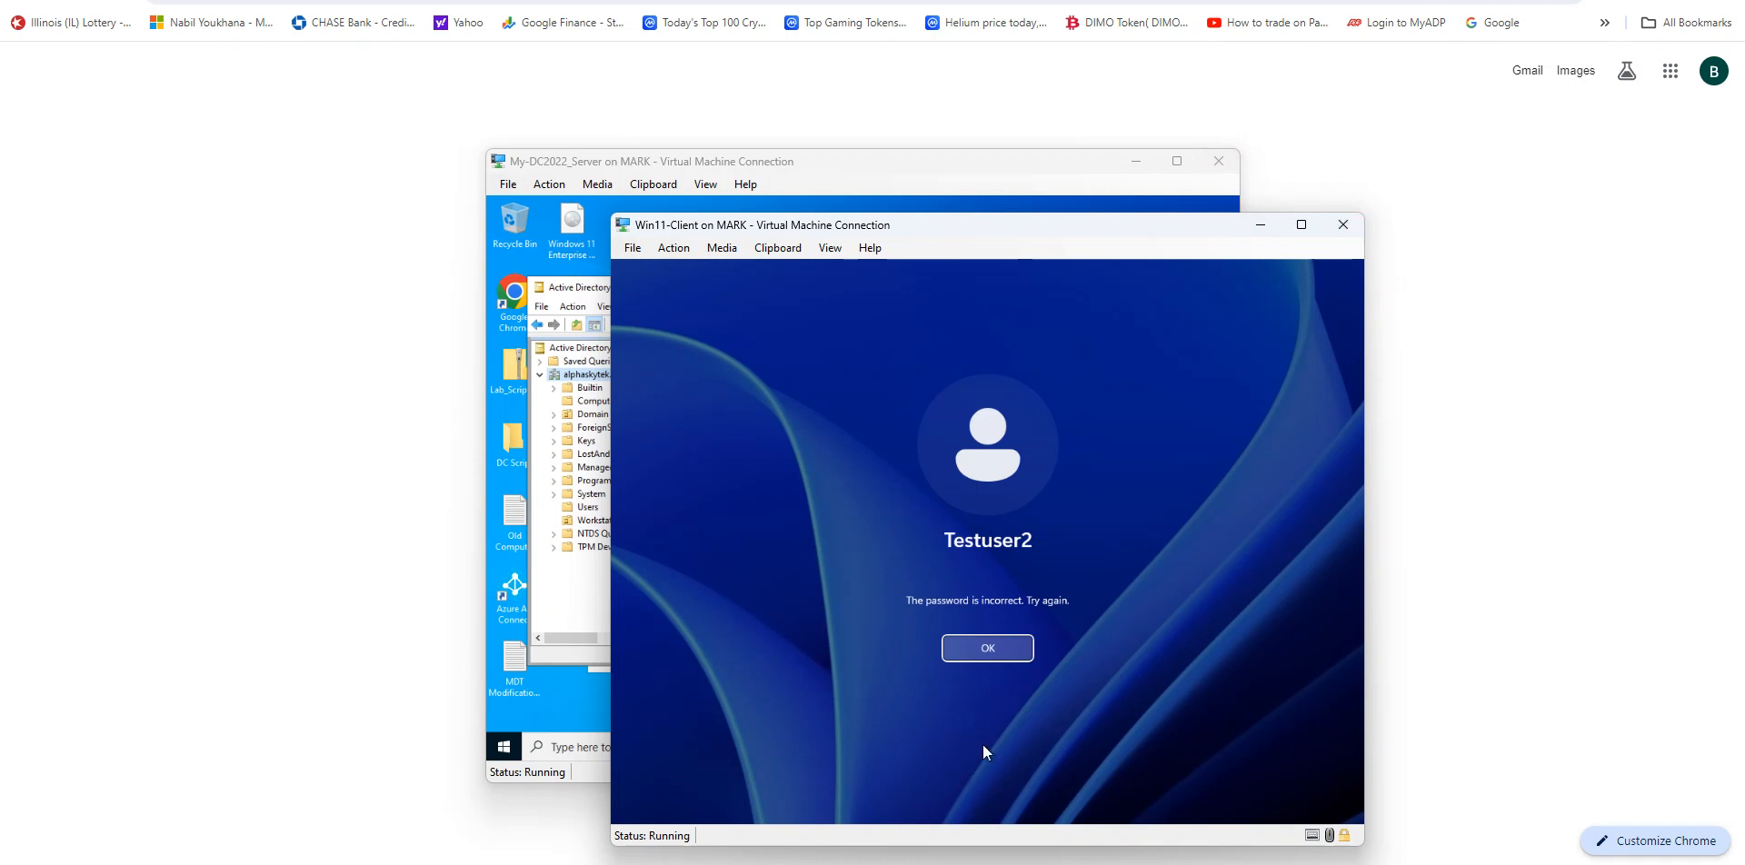
pyautogui.click(1017, 647)
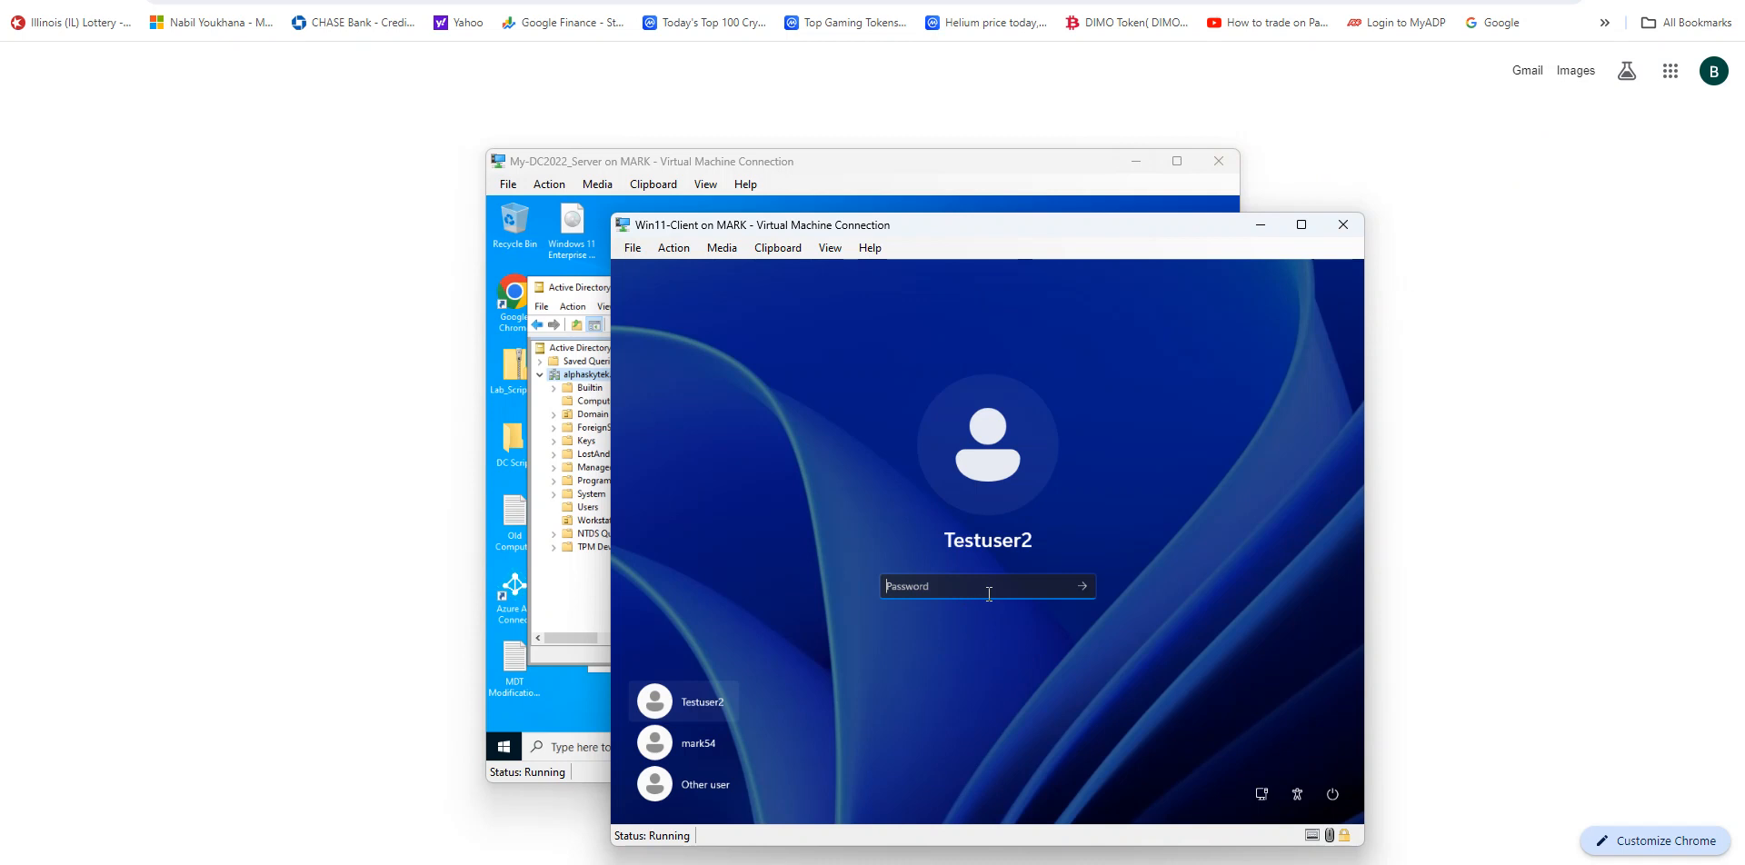
pyautogui.write('•••••••••')
pyautogui.write('•••••')
pyautogui.press('Return')
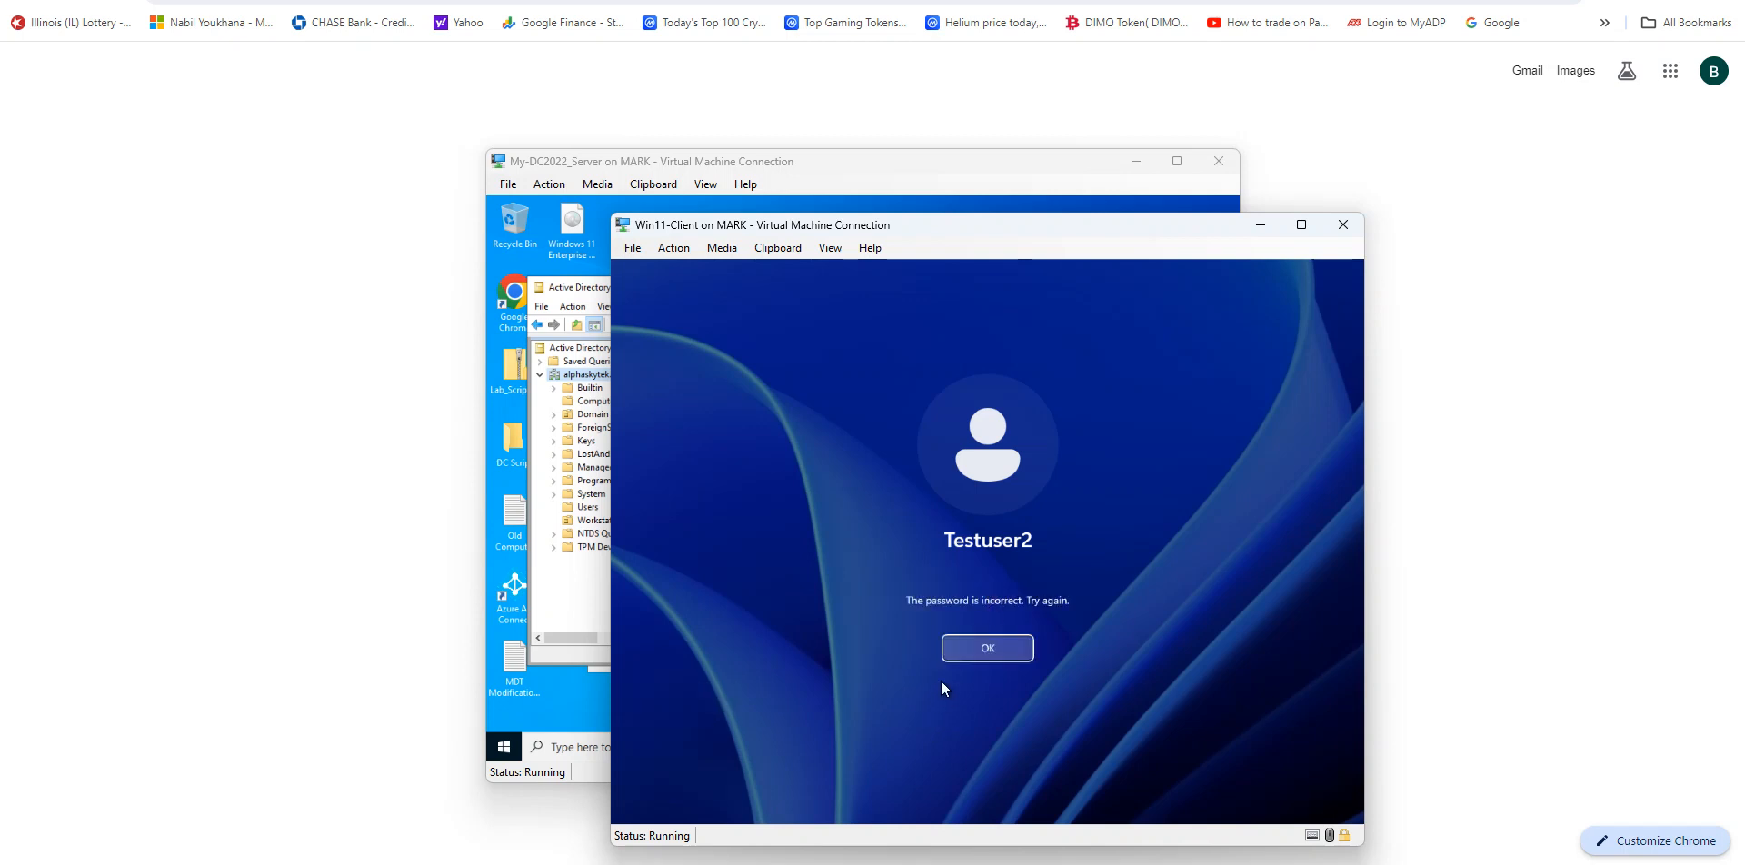
# Step: Send Ctrl+Alt+Delete to the client, retry the Testuser2 account password, and dismiss the error
pyautogui.click(984, 651)
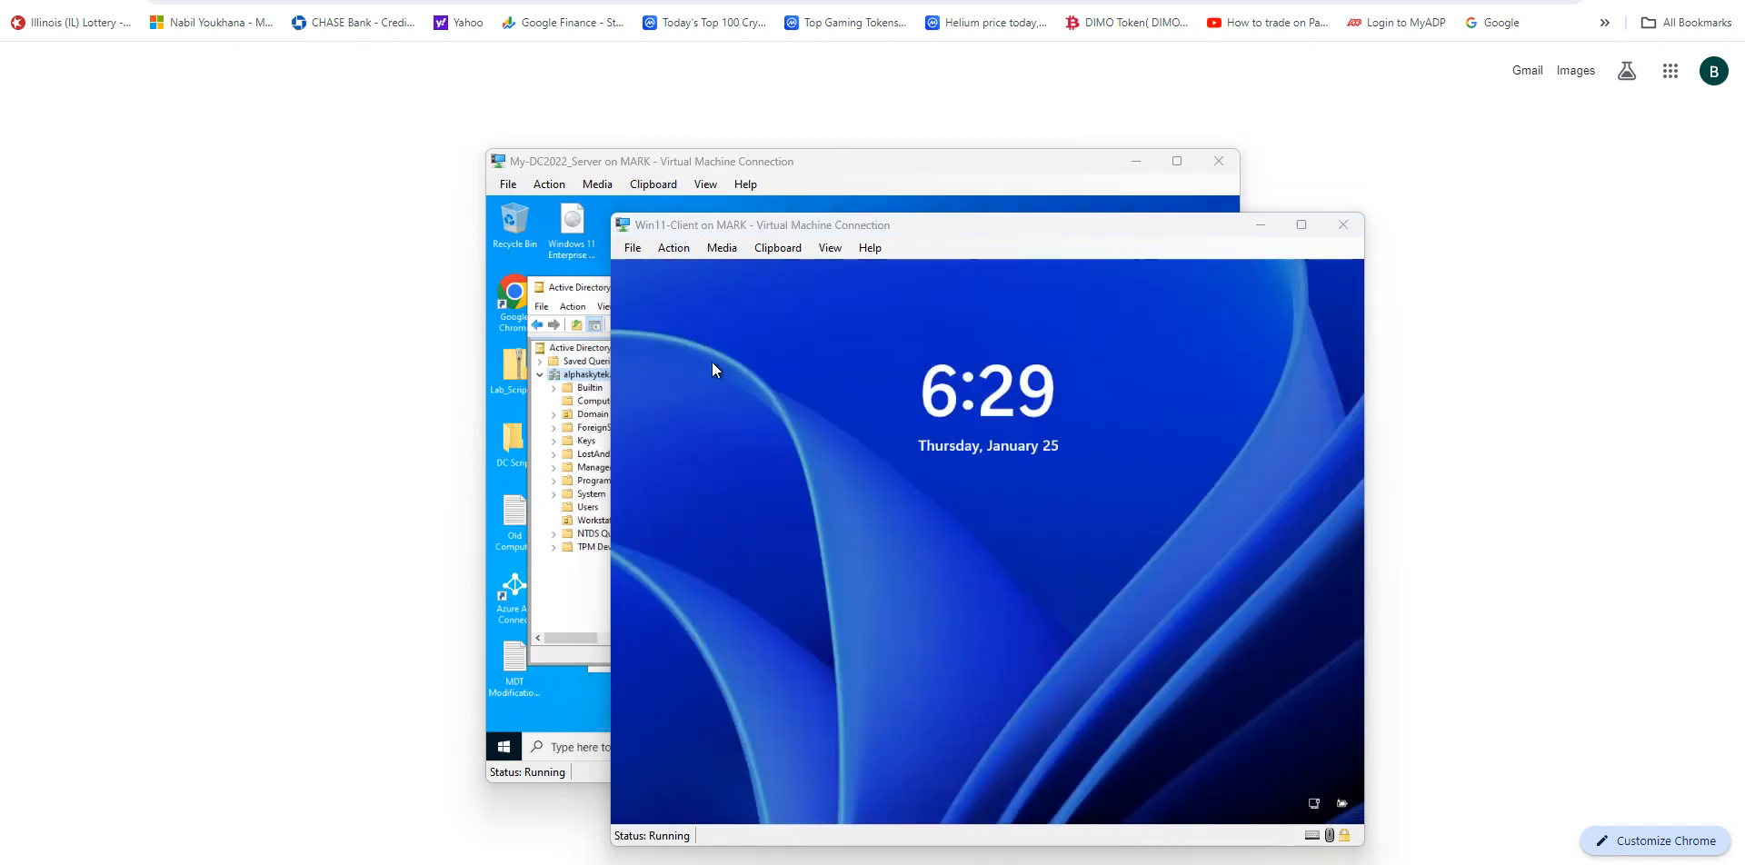
pyautogui.click(708, 248)
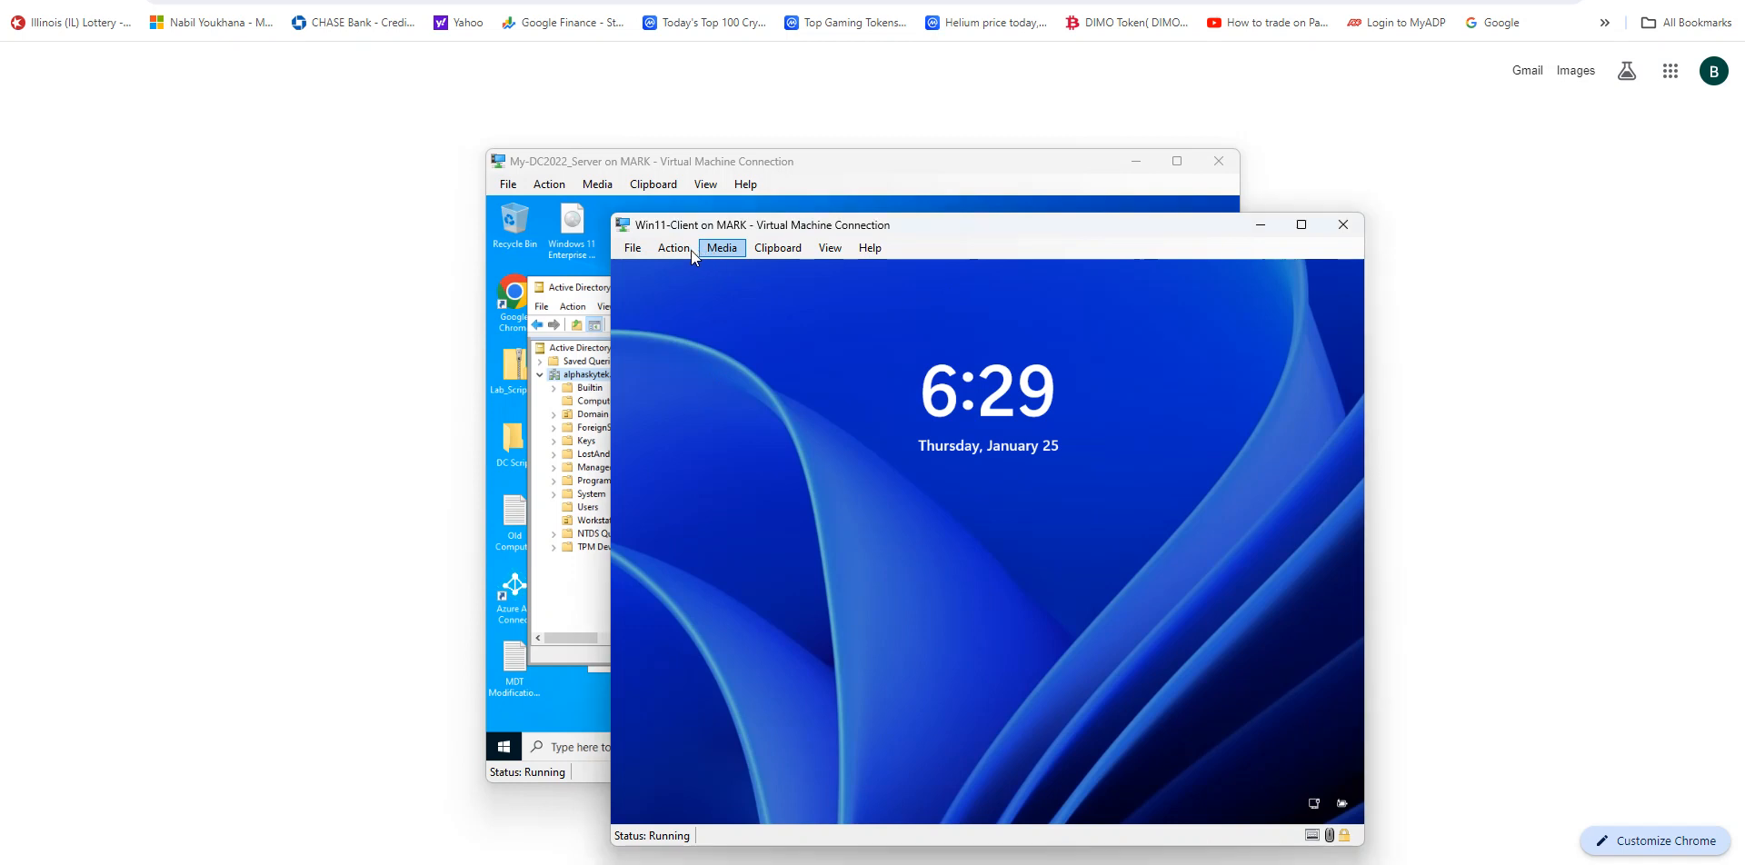
pyautogui.click(669, 248)
pyautogui.click(687, 269)
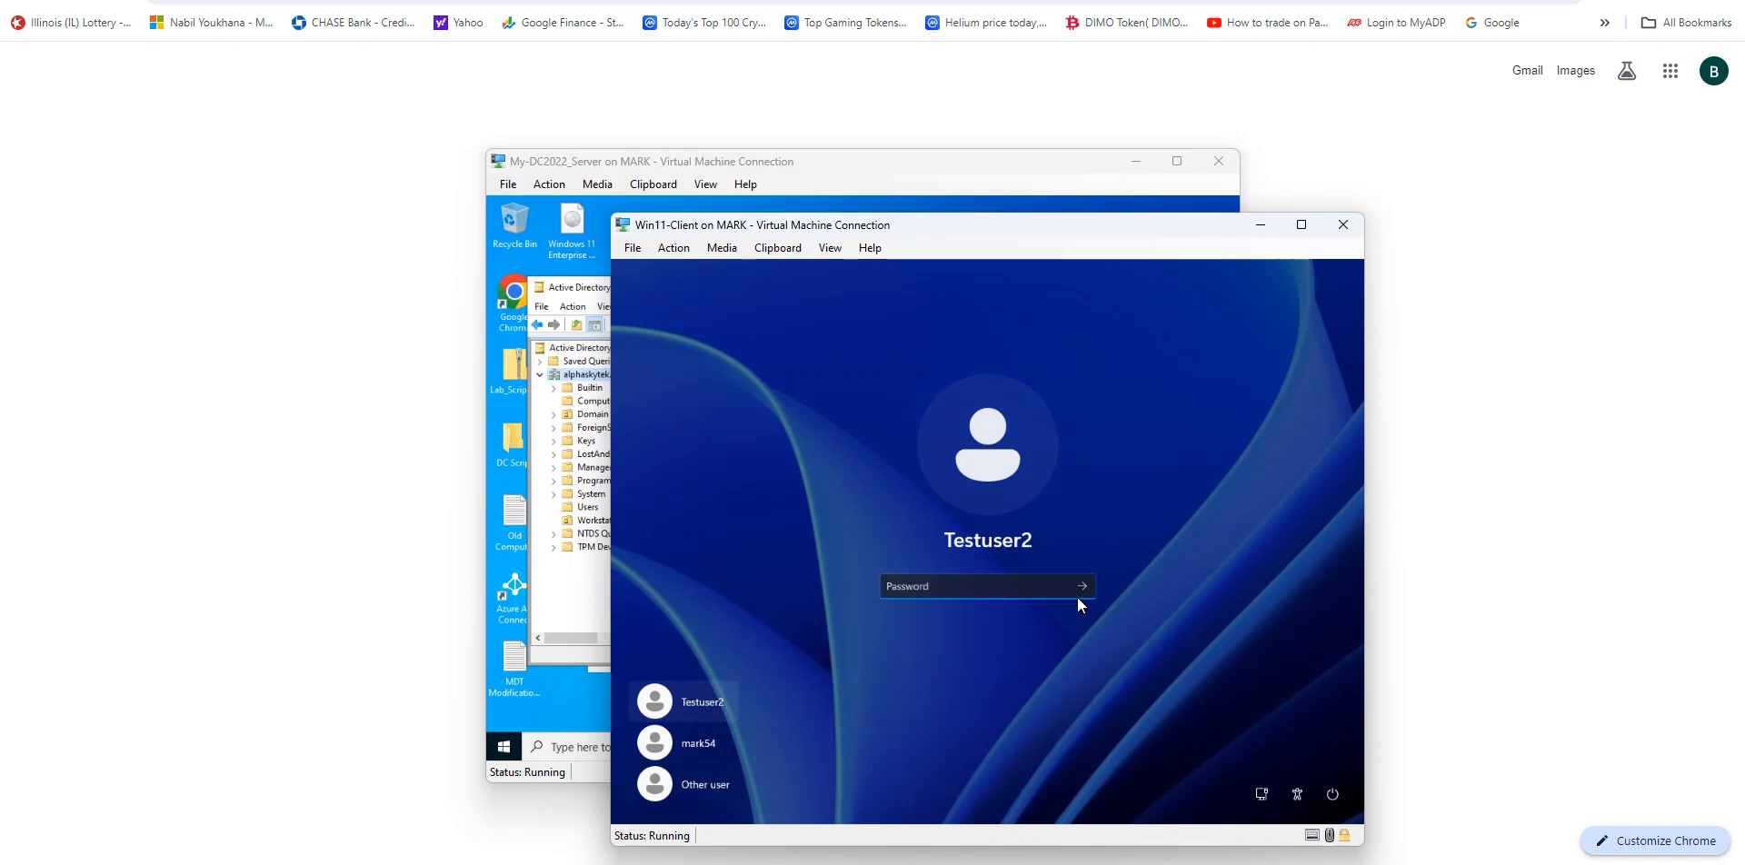
pyautogui.write('•')
pyautogui.press('BackSpace')
pyautogui.write('•••••••••••••')
pyautogui.press('Return')
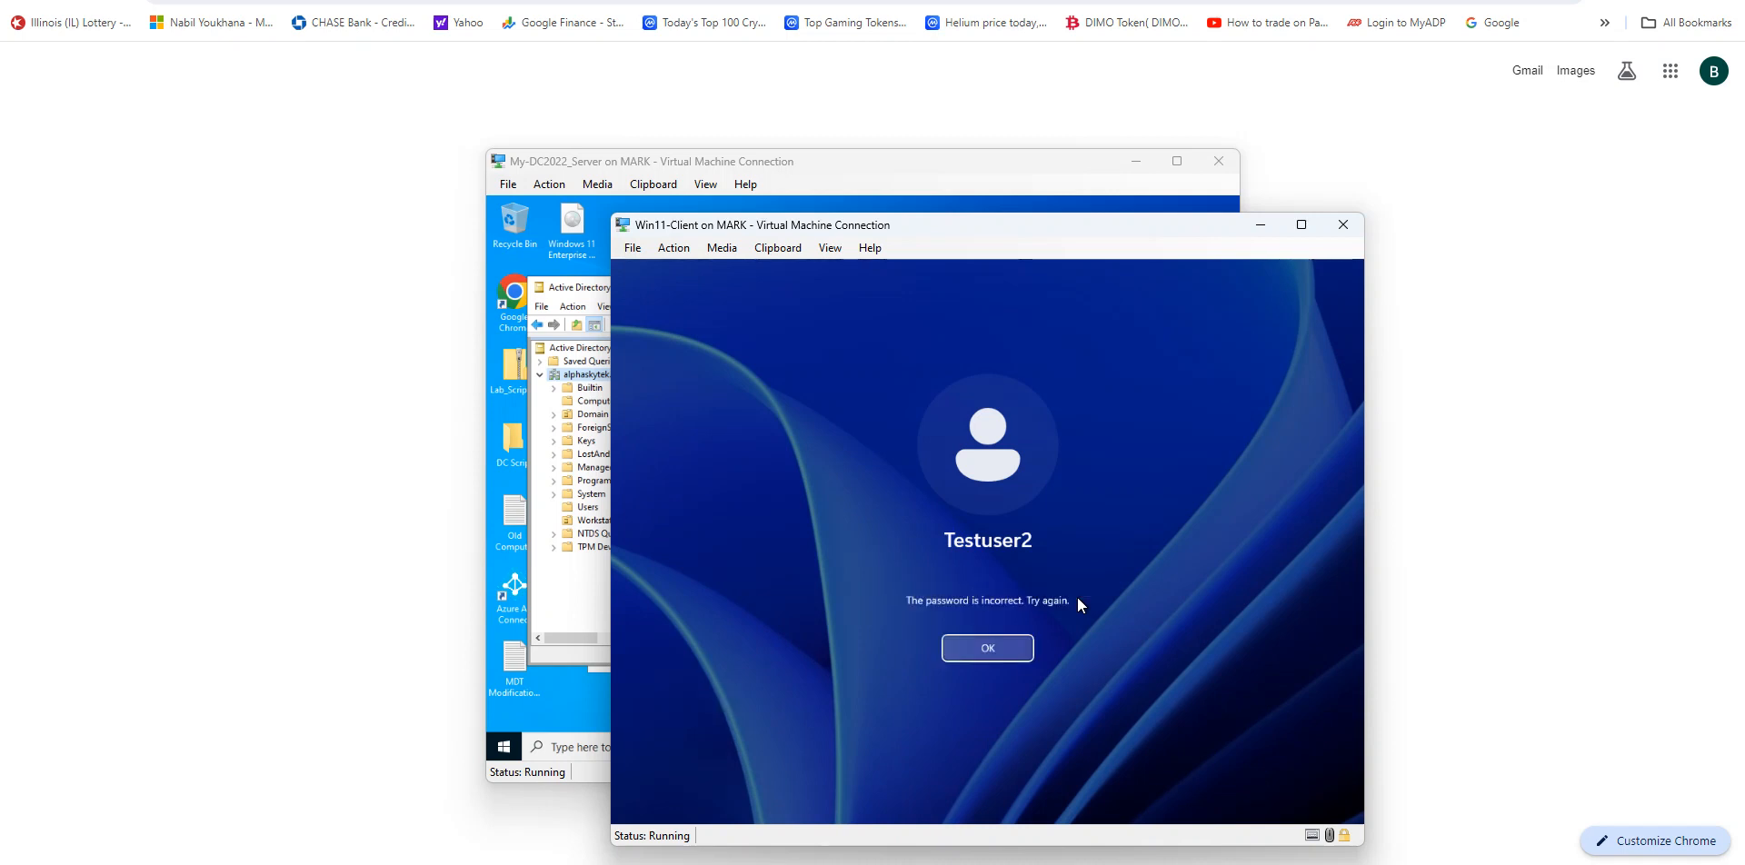
pyautogui.click(975, 649)
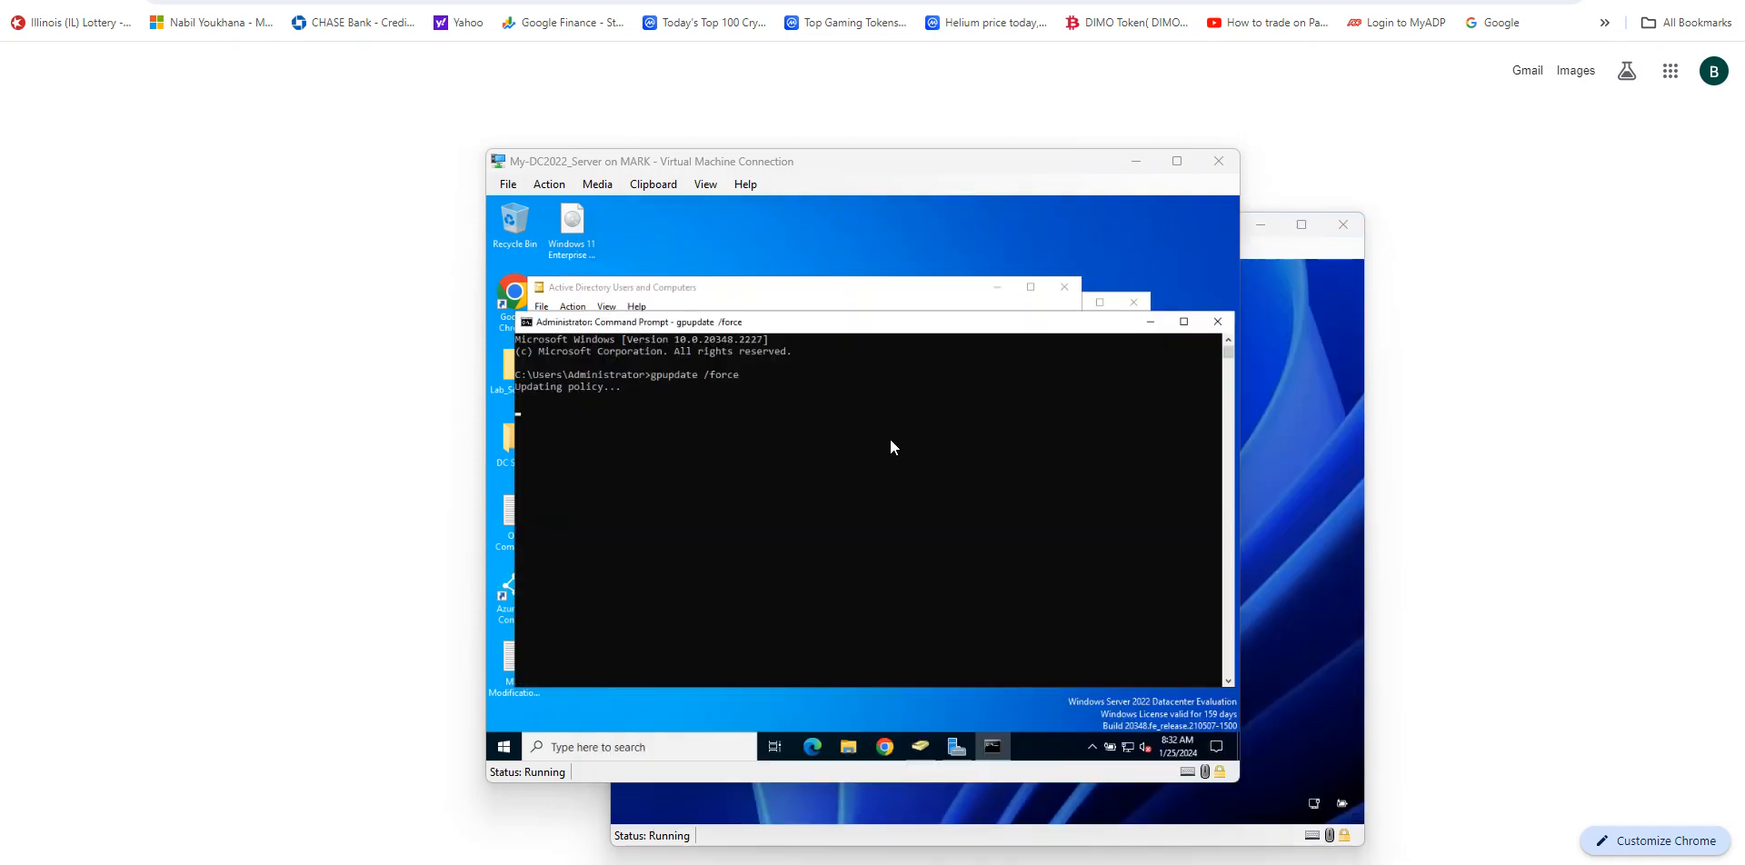
# Step: Minimize the server's Command Prompt and review the accounts in the Users container of Active Directory Users and Computers
pyautogui.click(1151, 323)
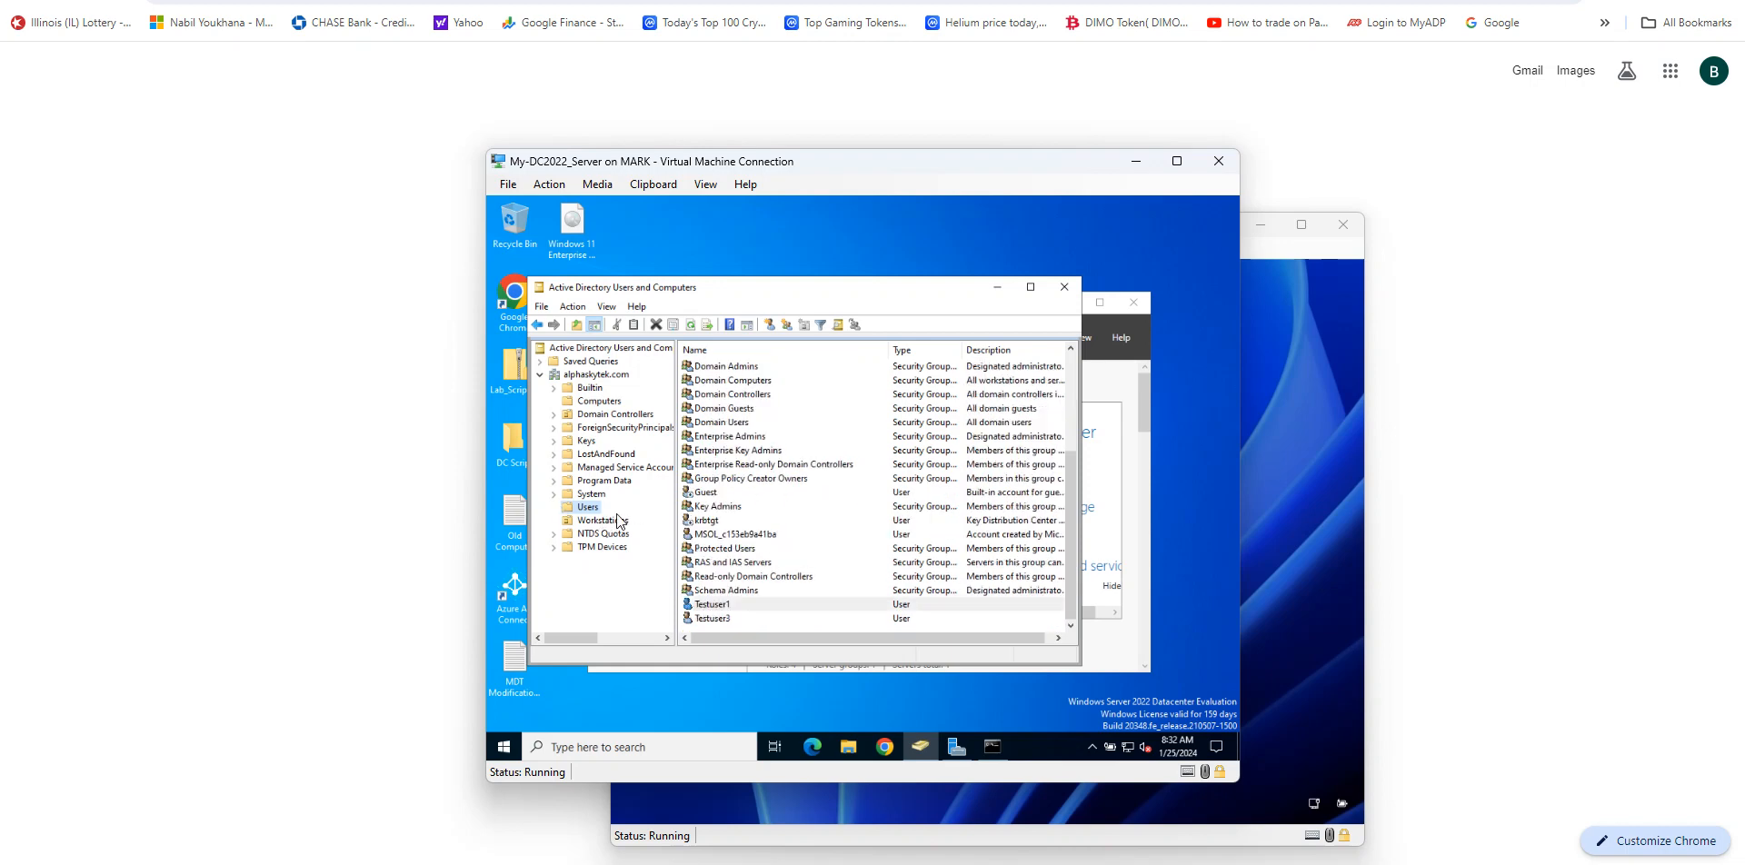
pyautogui.scroll(4, 805, 553)
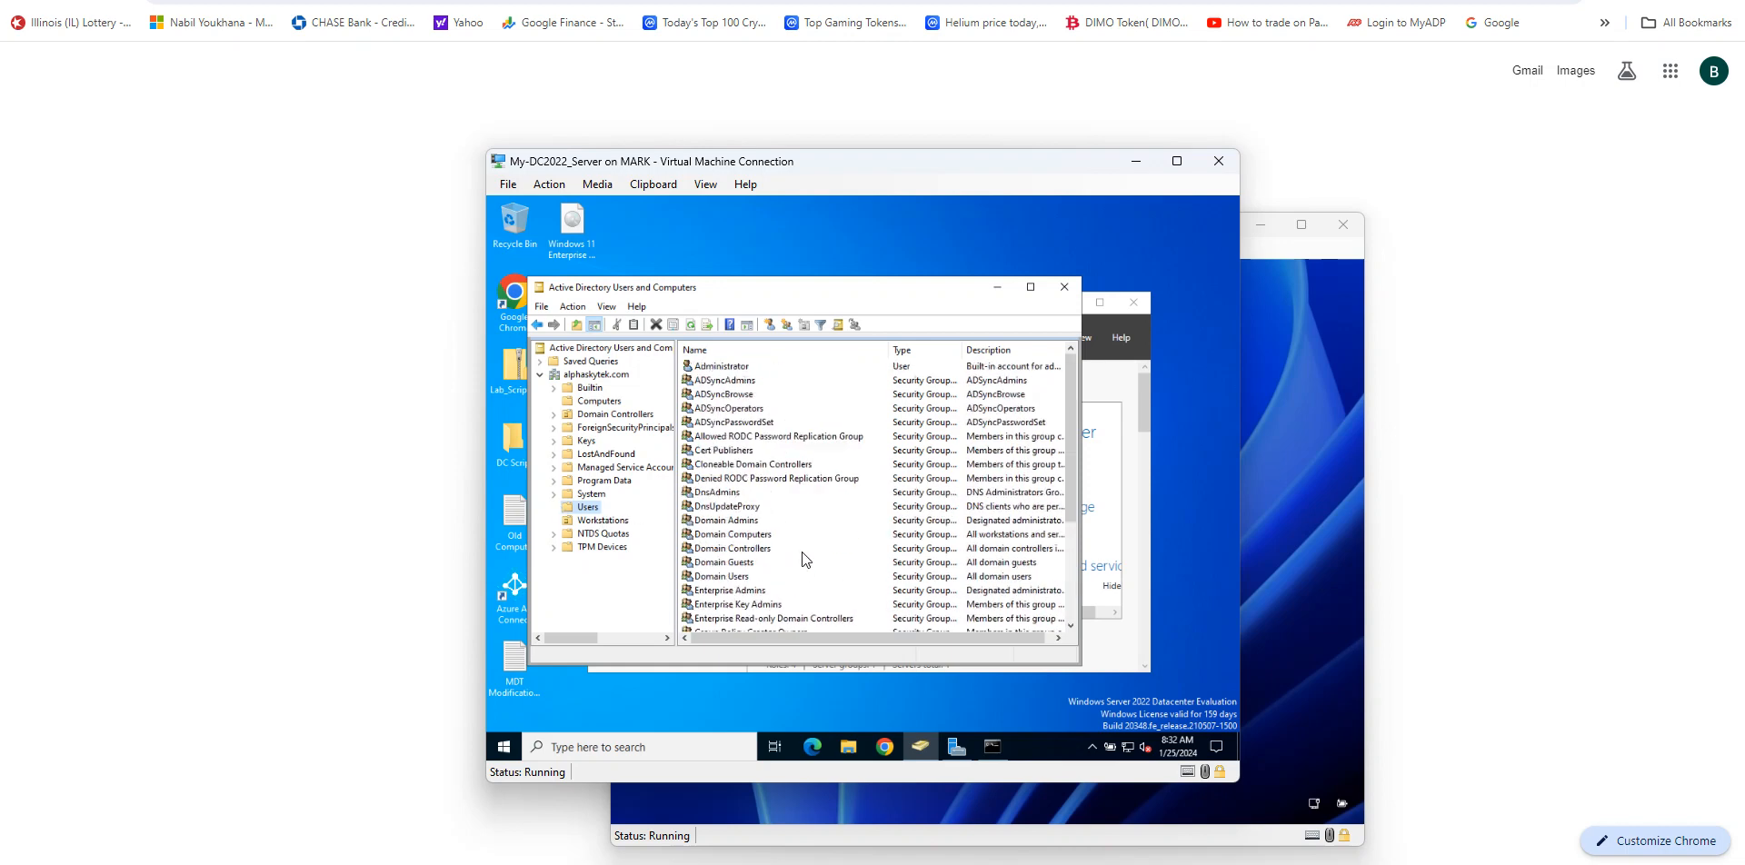
pyautogui.scroll(-4, 802, 552)
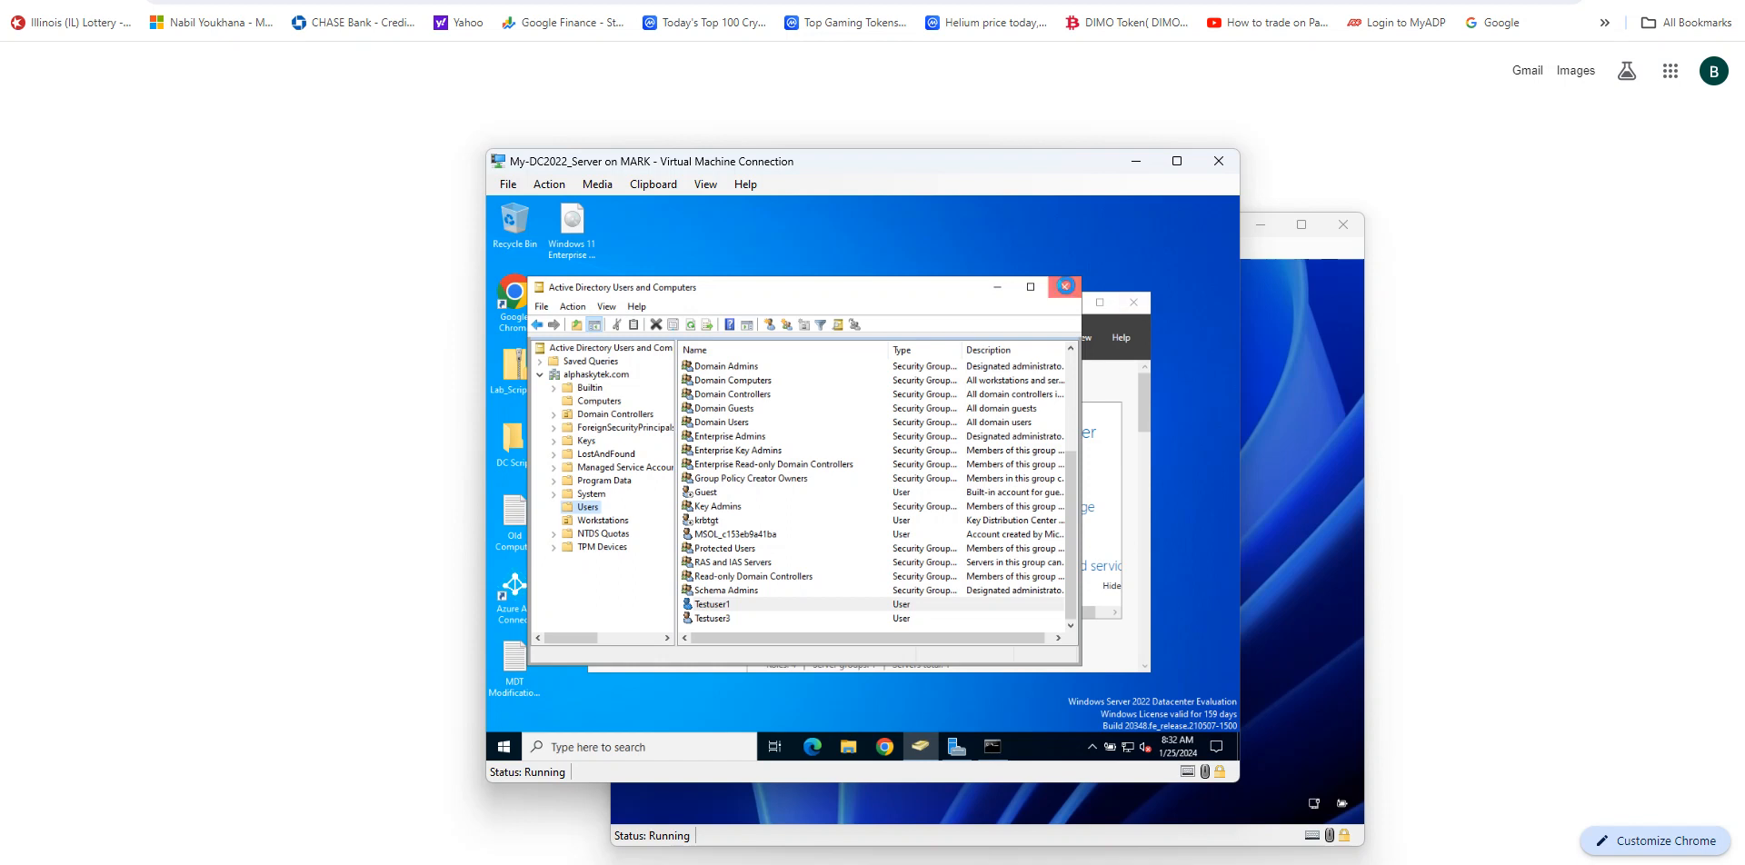
pyautogui.click(1065, 286)
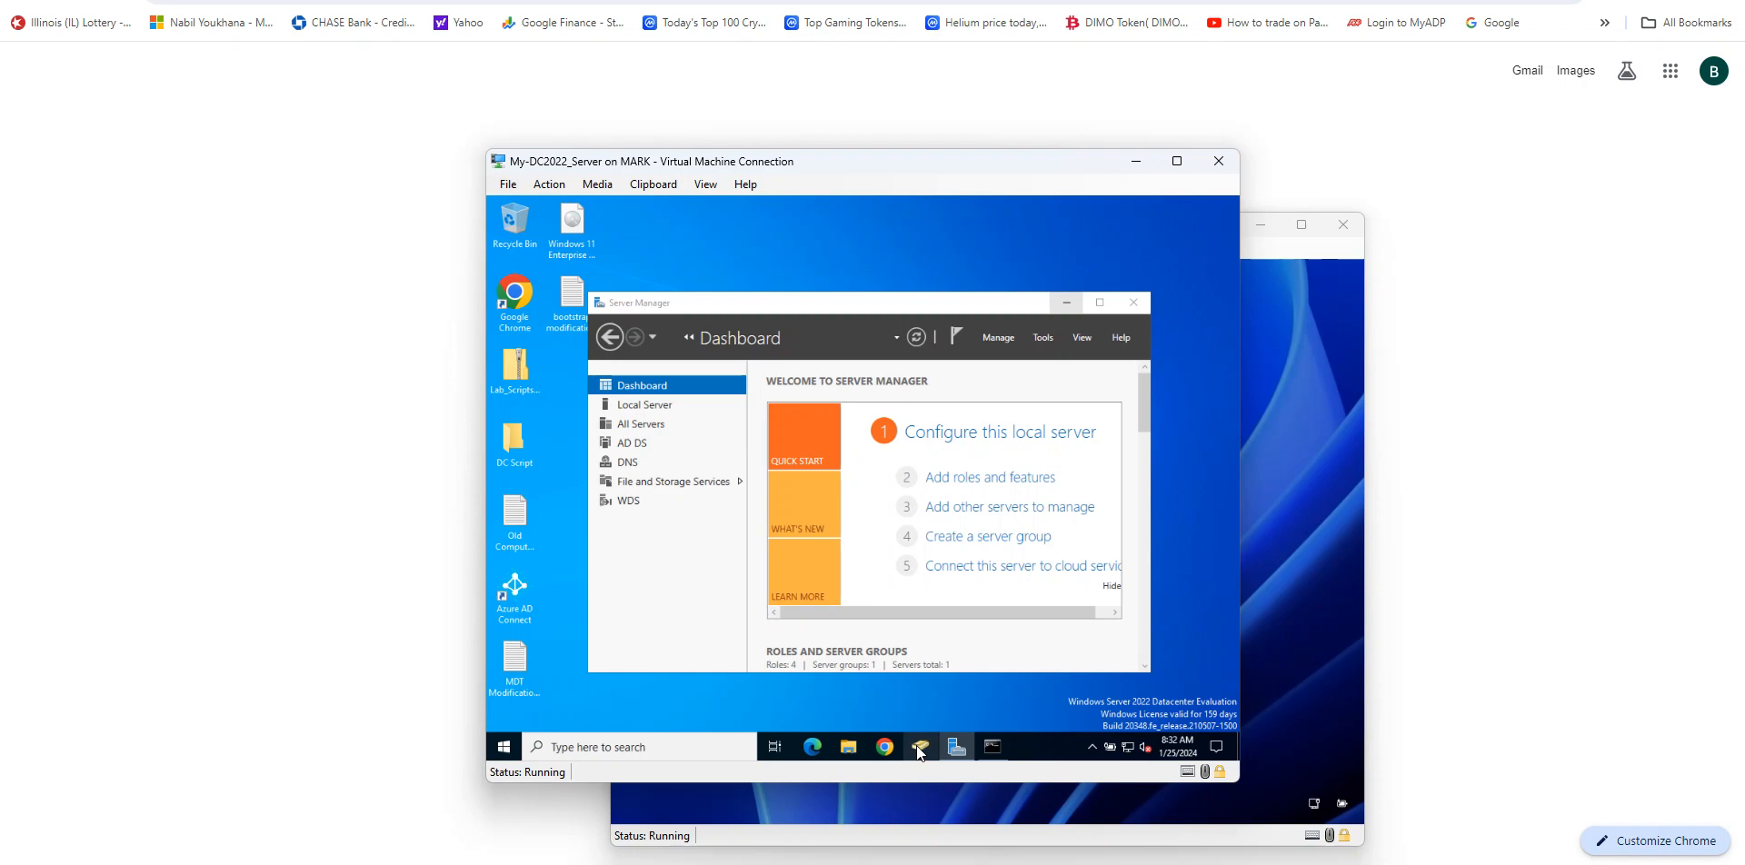
pyautogui.click(920, 747)
pyautogui.scroll(-4, 698, 498)
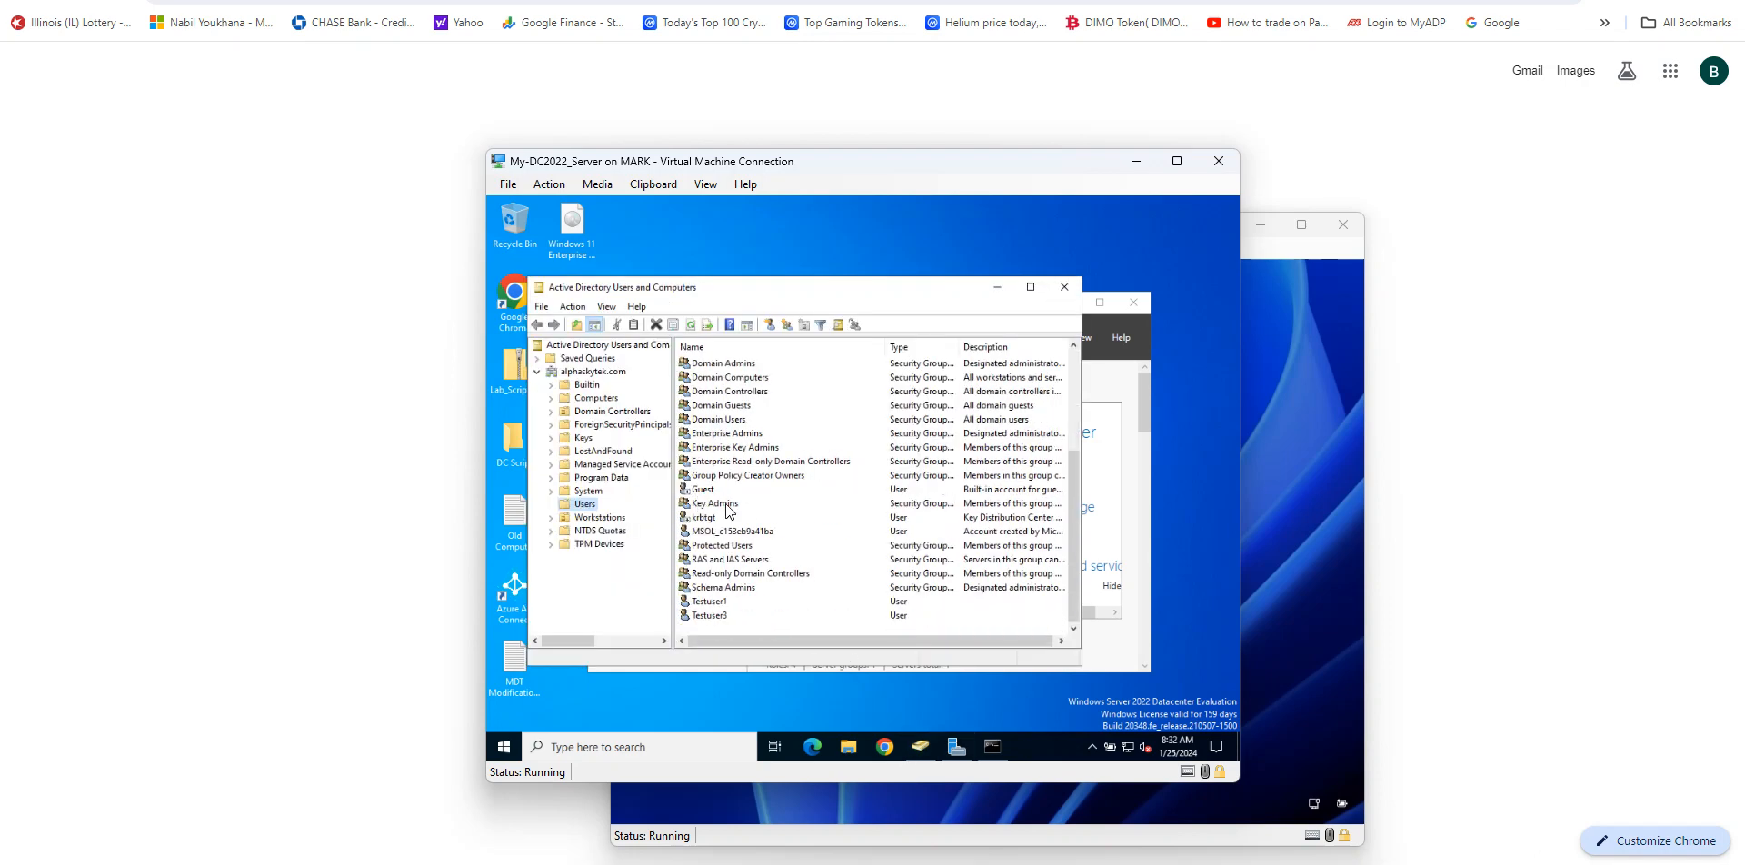
pyautogui.scroll(4, 736, 559)
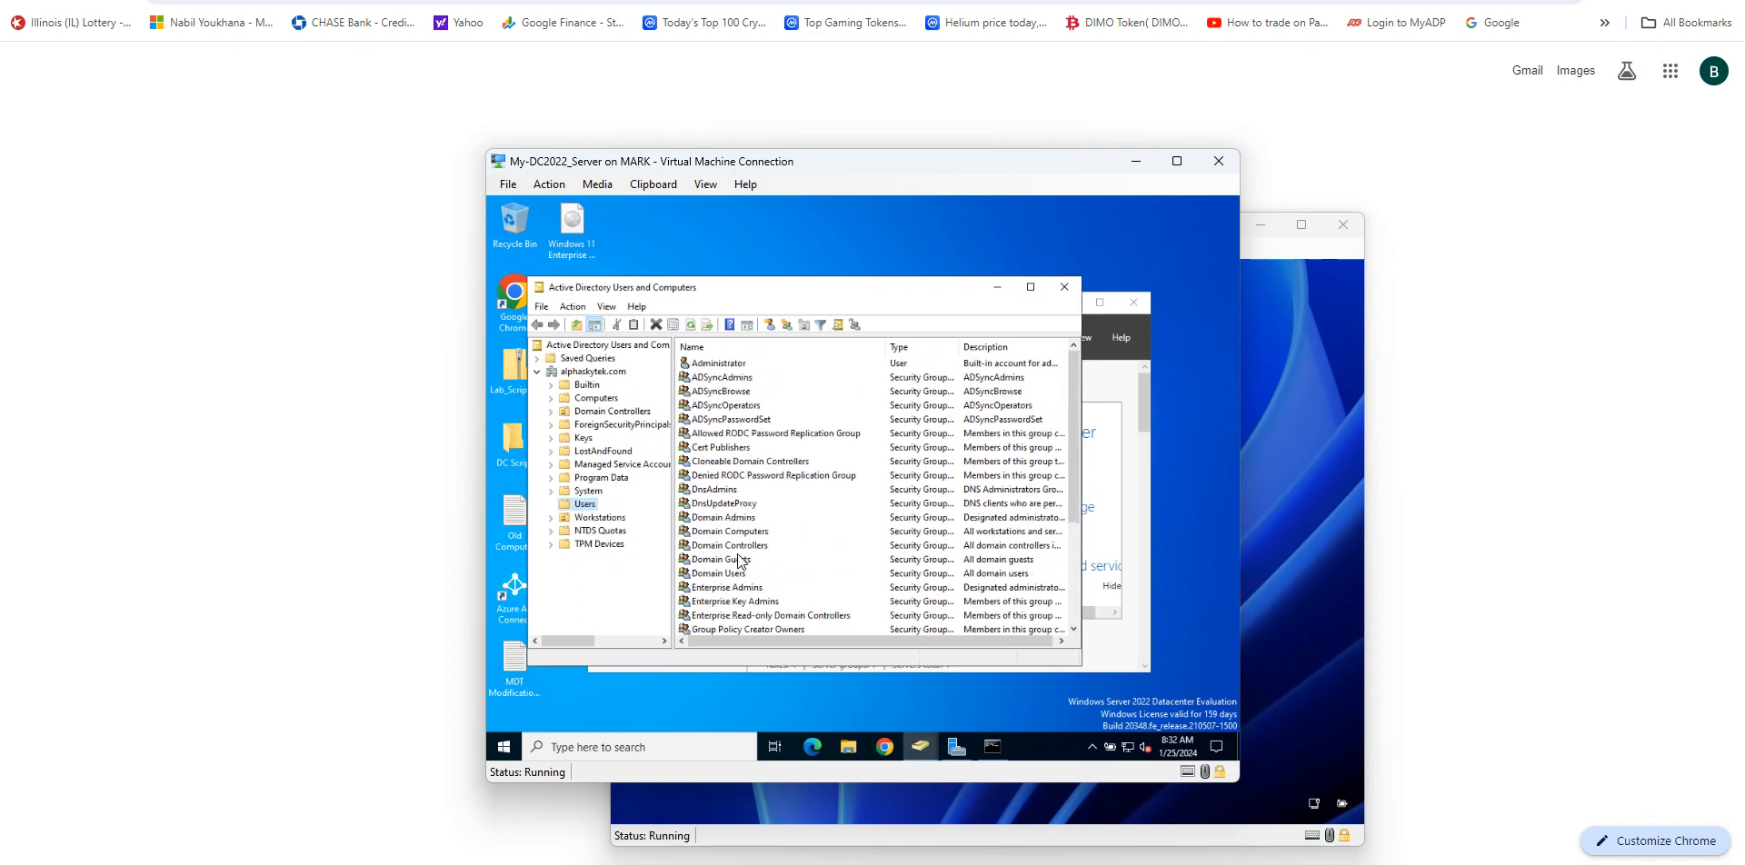
pyautogui.scroll(-4, 739, 561)
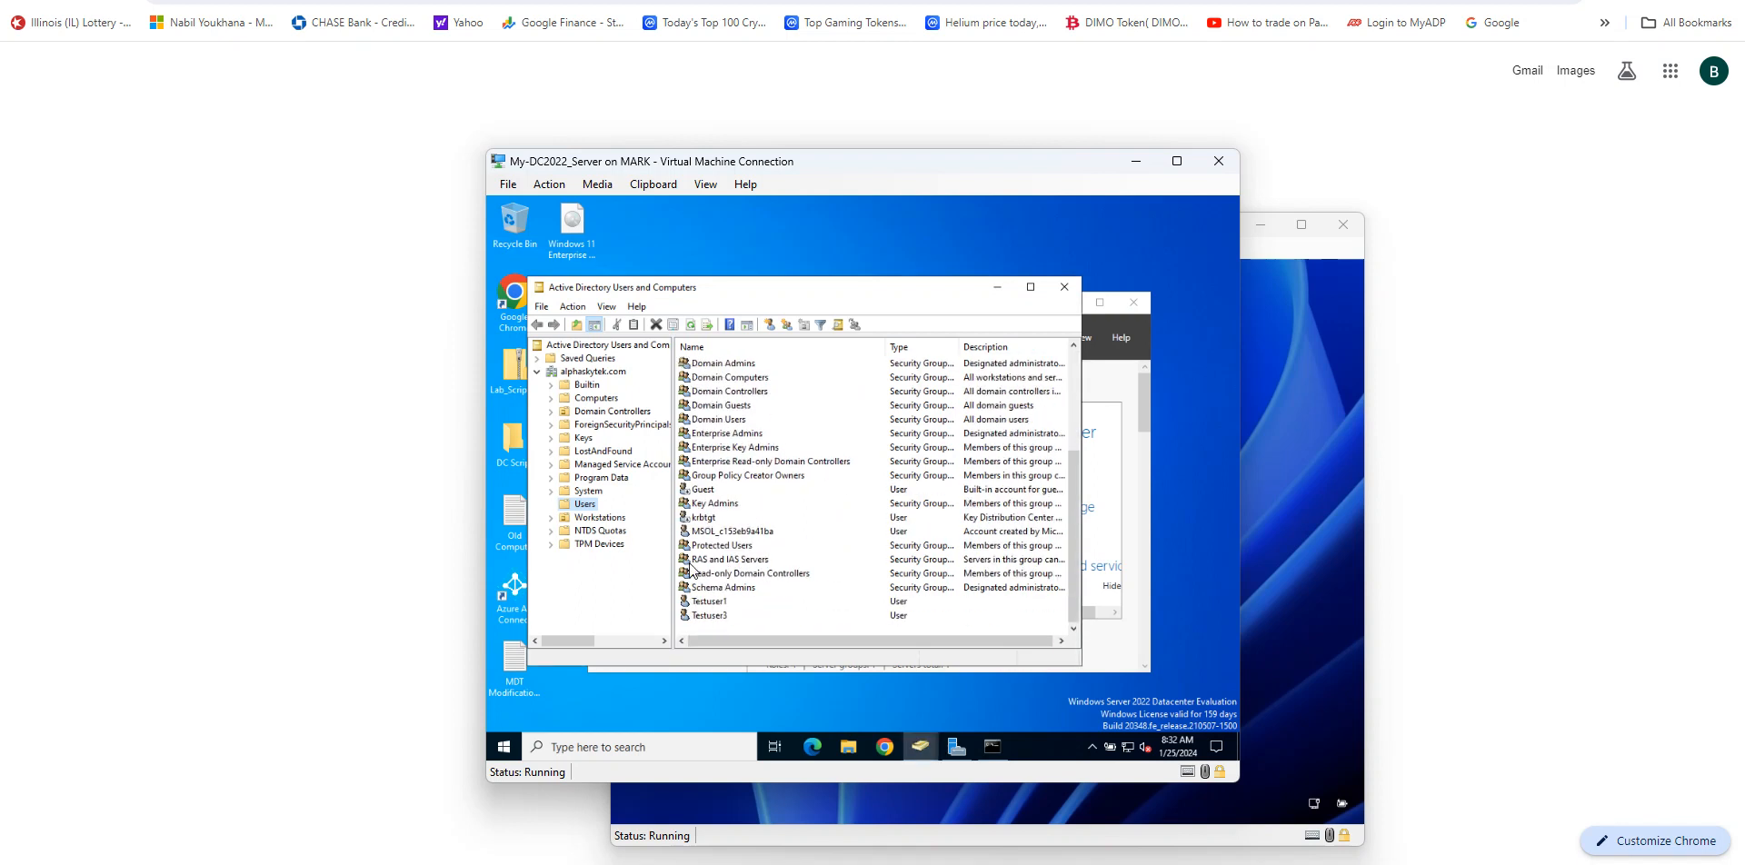
# Step: Reopen the Users container under alphaskytek.com and select the Testuser2 account
pyautogui.click(614, 372)
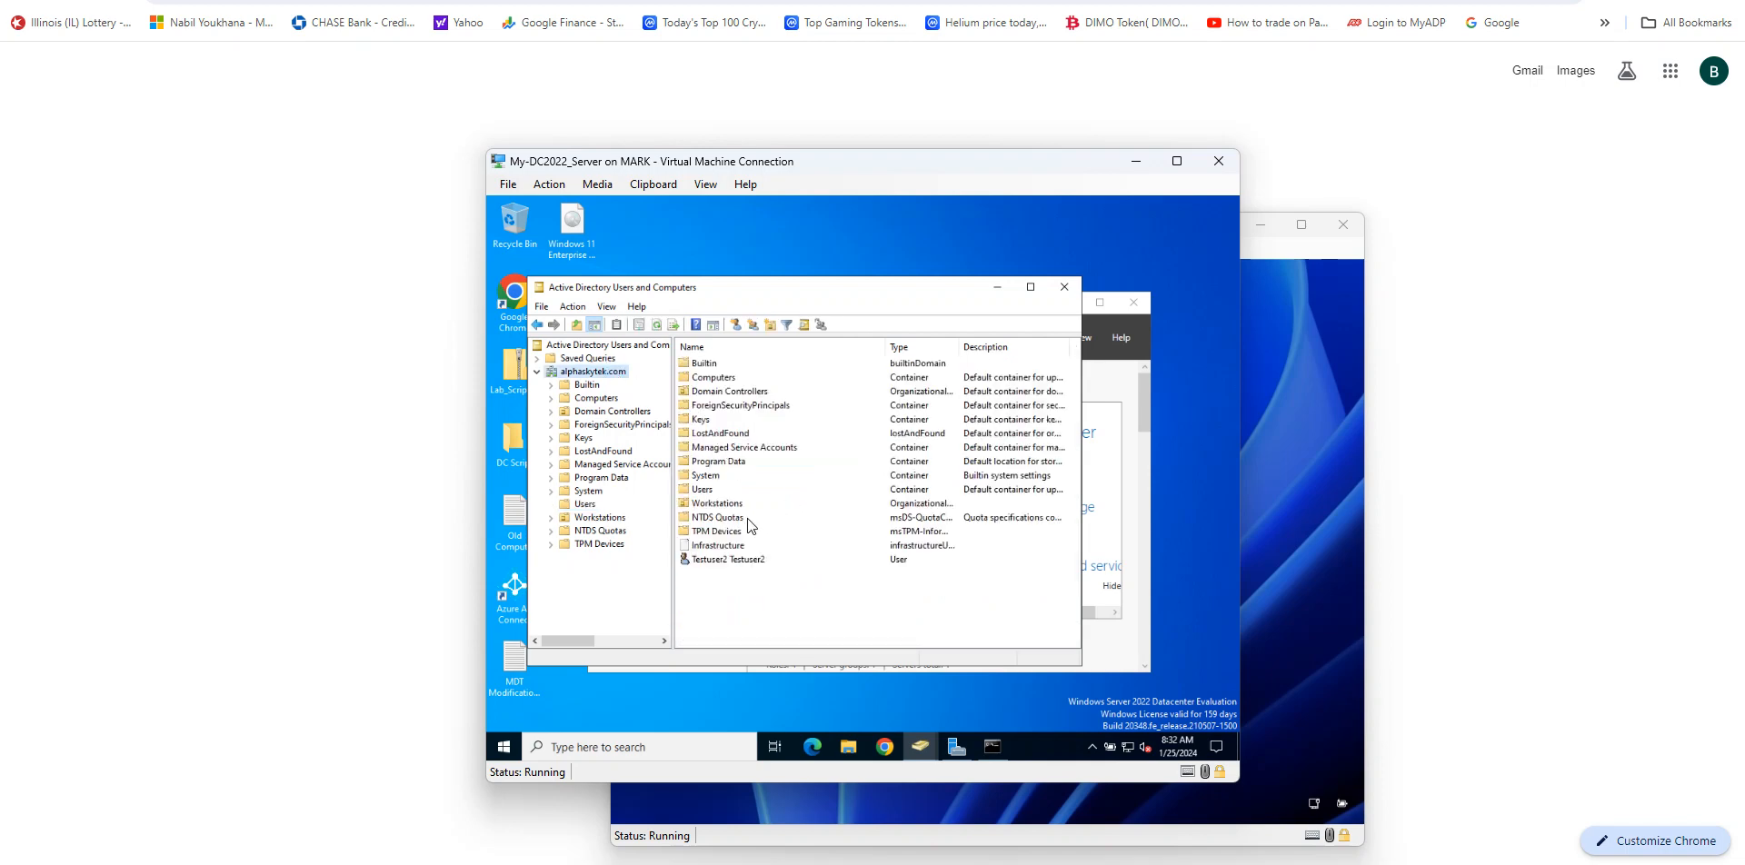
pyautogui.doubleClick(706, 489)
pyautogui.scroll(-3, 754, 495)
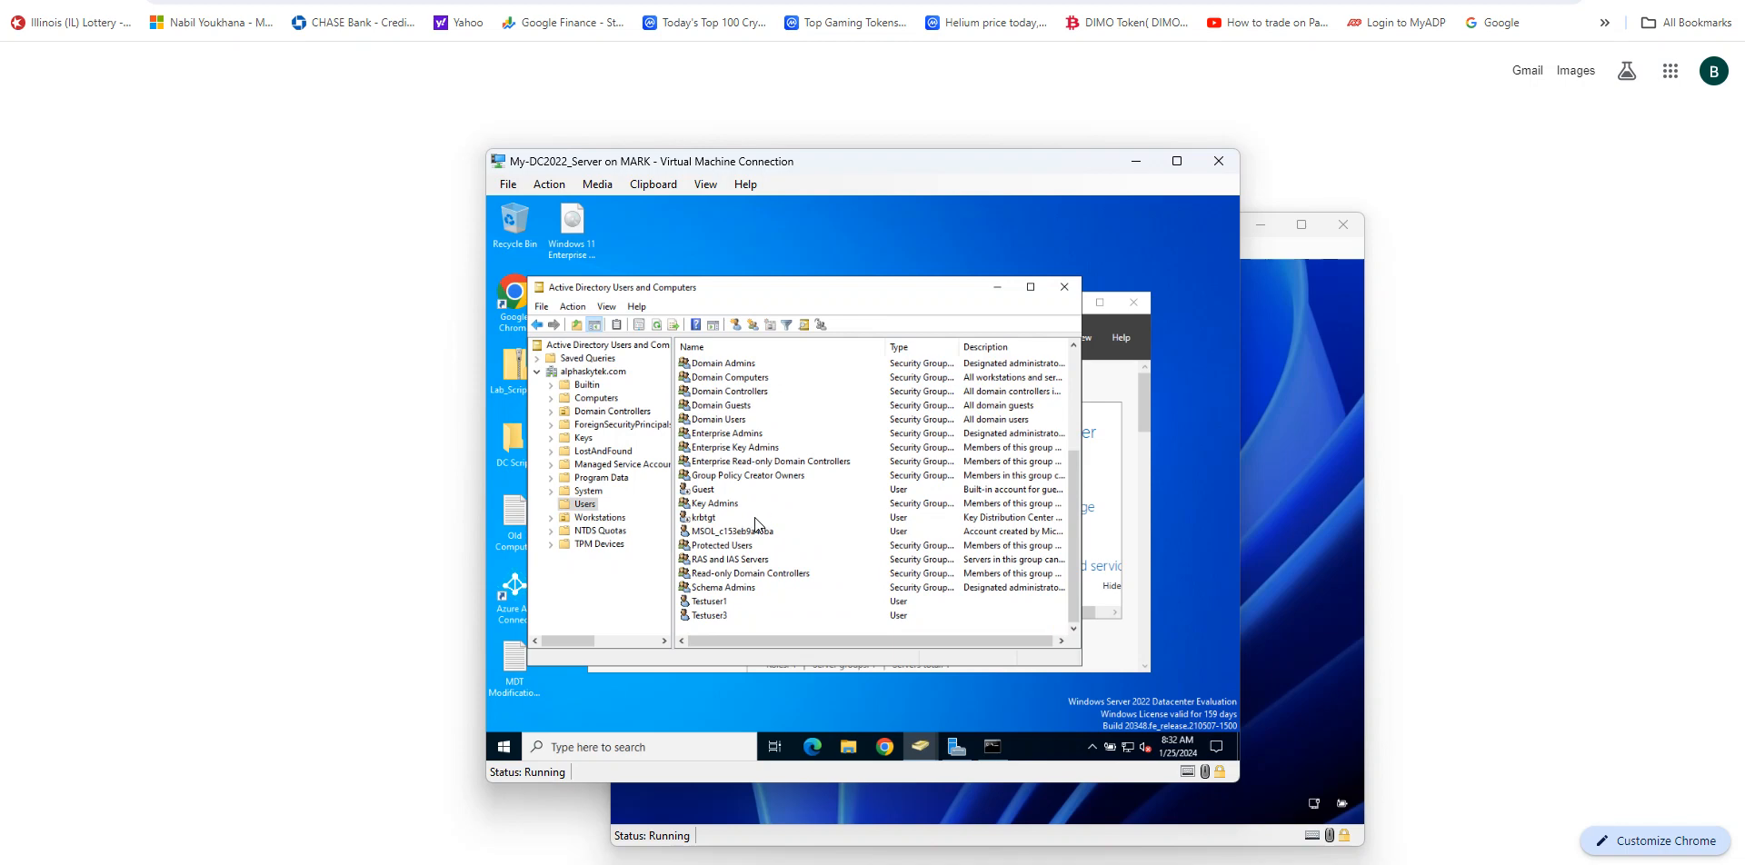
pyautogui.scroll(4, 715, 616)
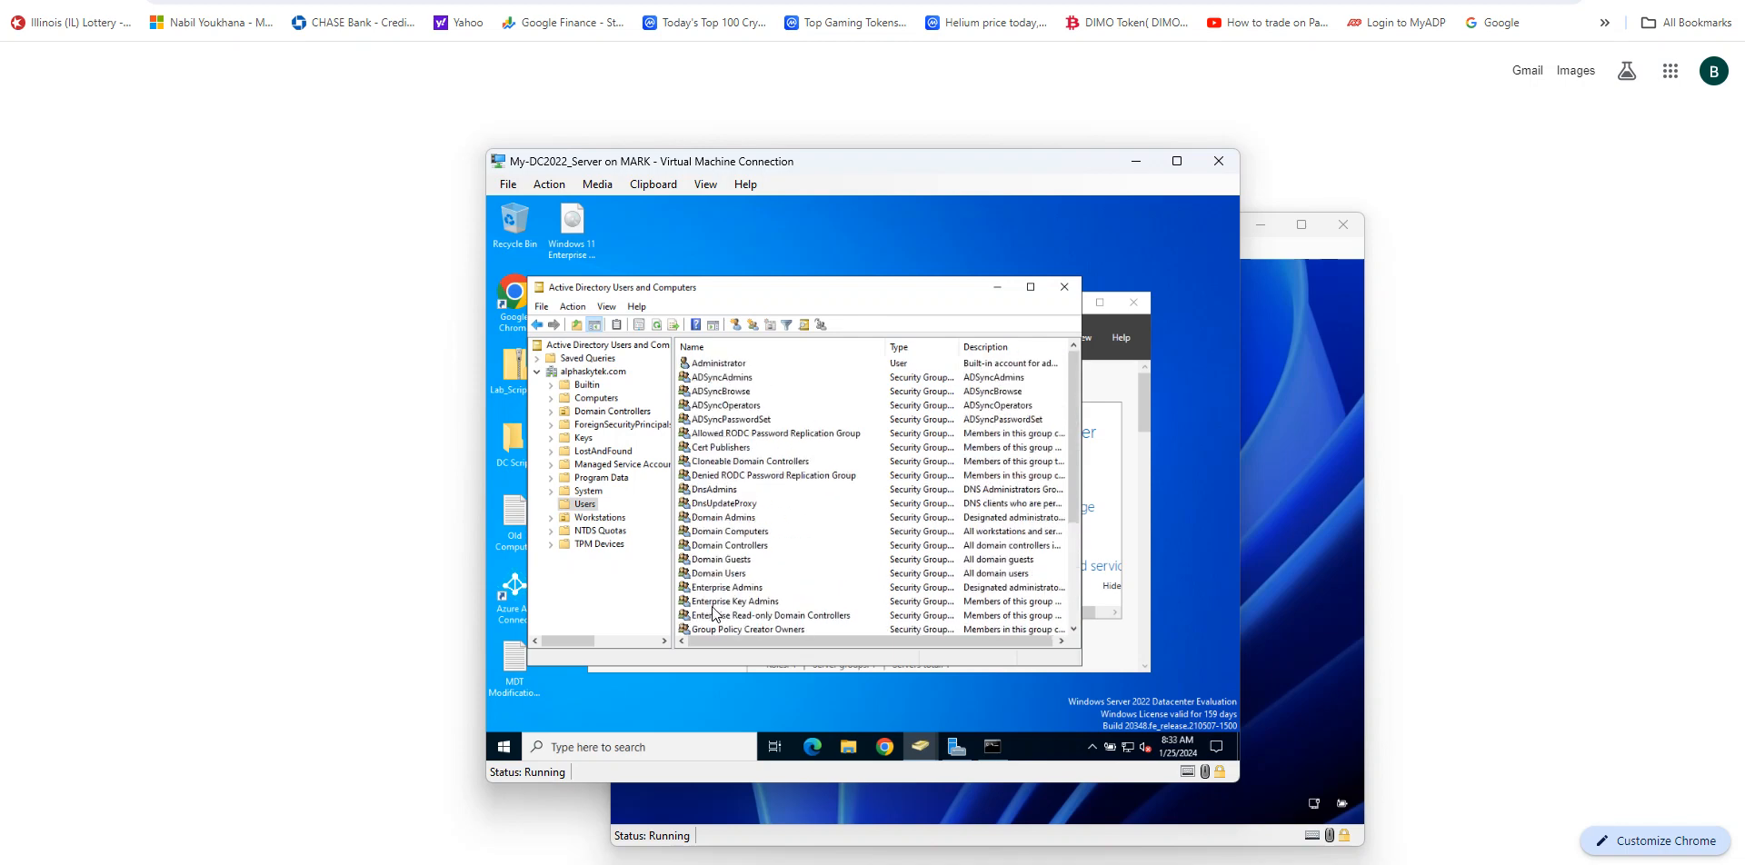
pyautogui.scroll(-4, 738, 527)
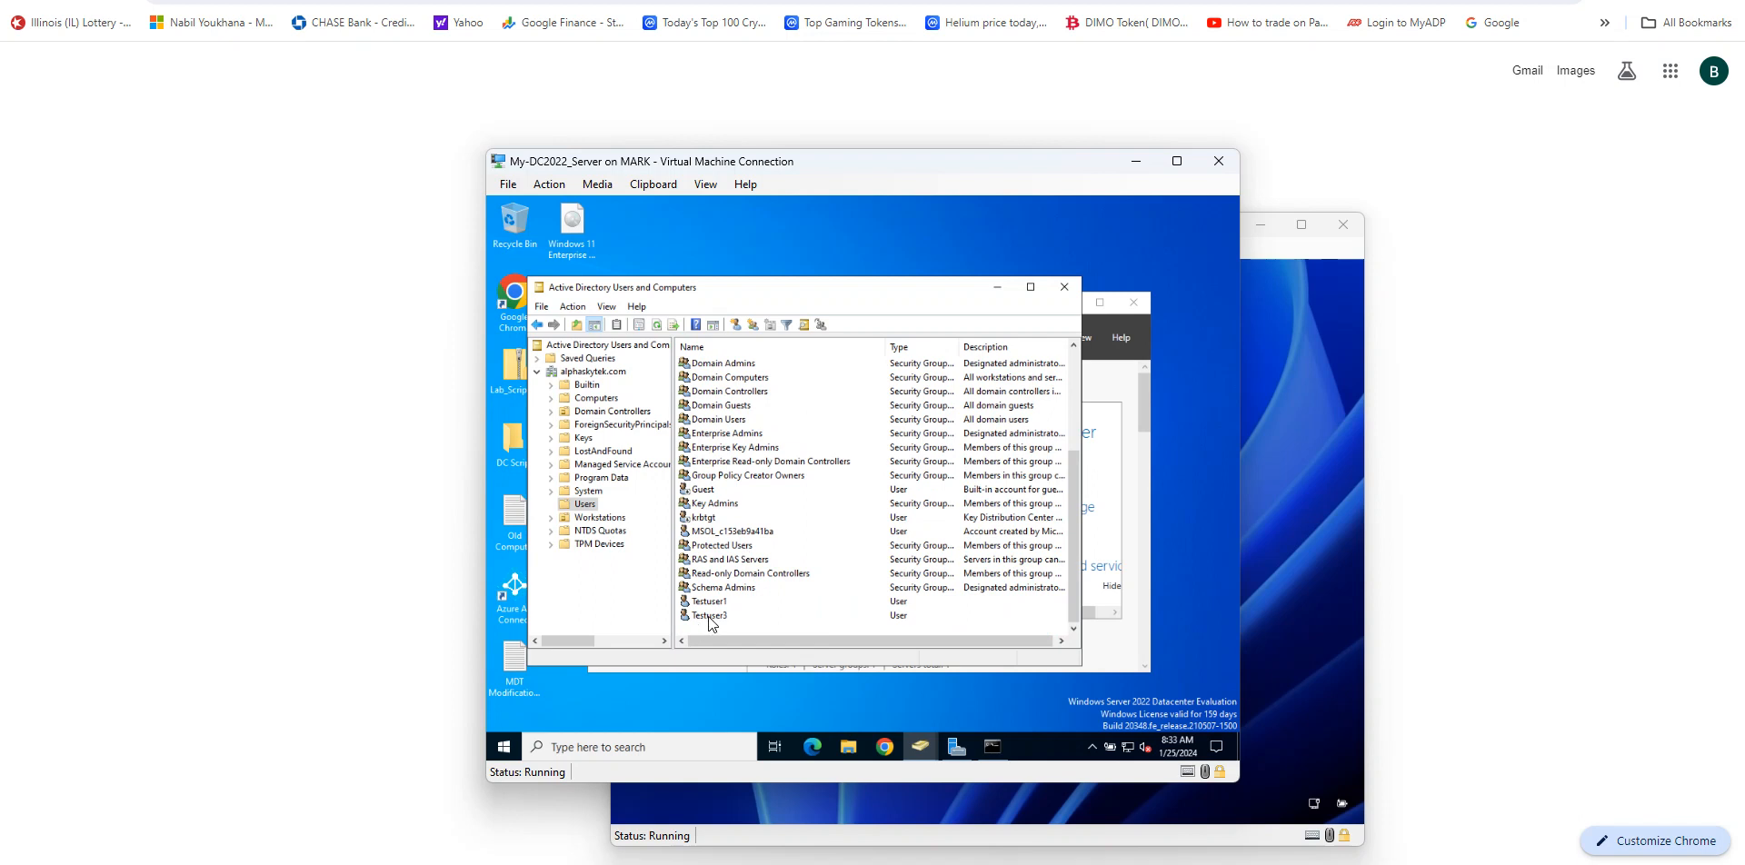
pyautogui.scroll(4, 727, 551)
pyautogui.scroll(-4, 727, 551)
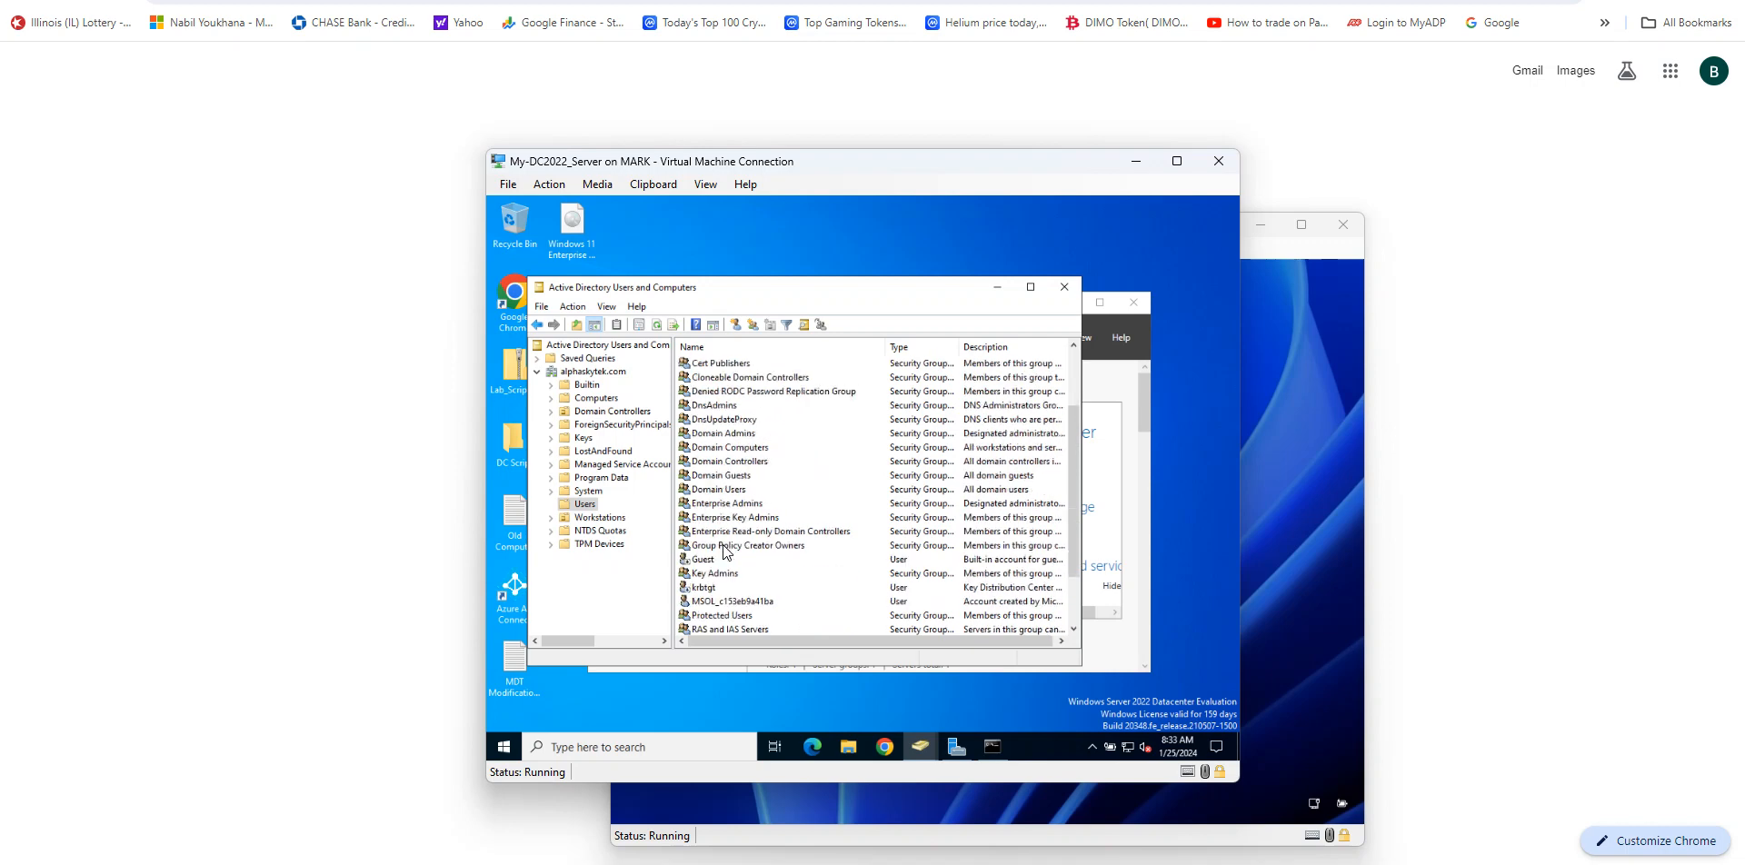
pyautogui.scroll(4, 705, 590)
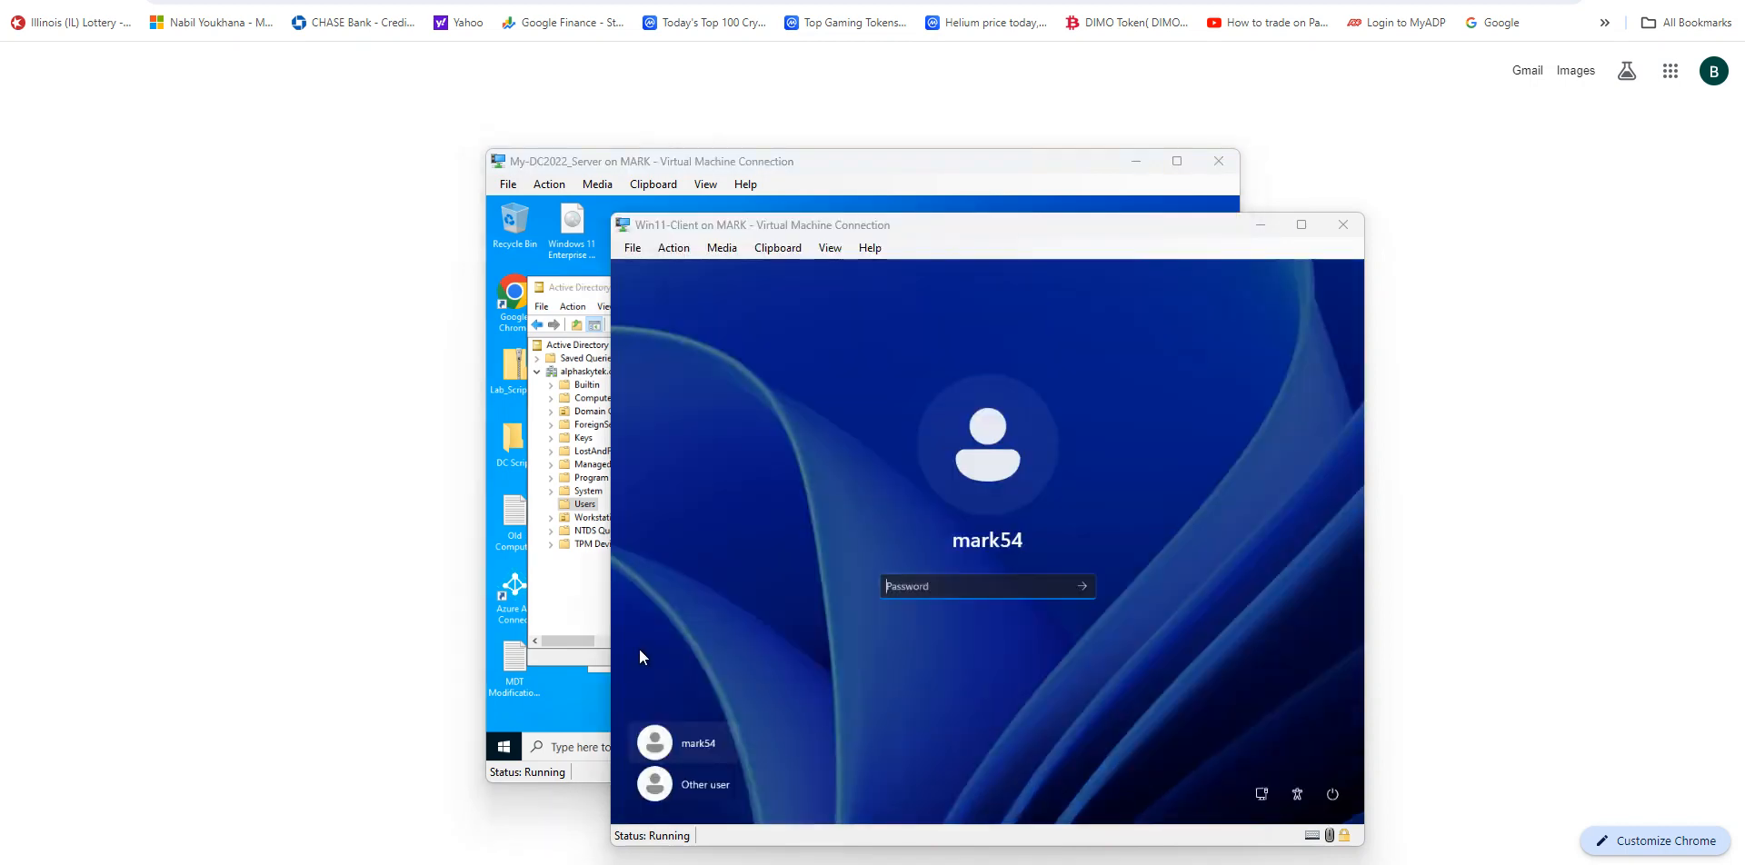
pyautogui.click(629, 167)
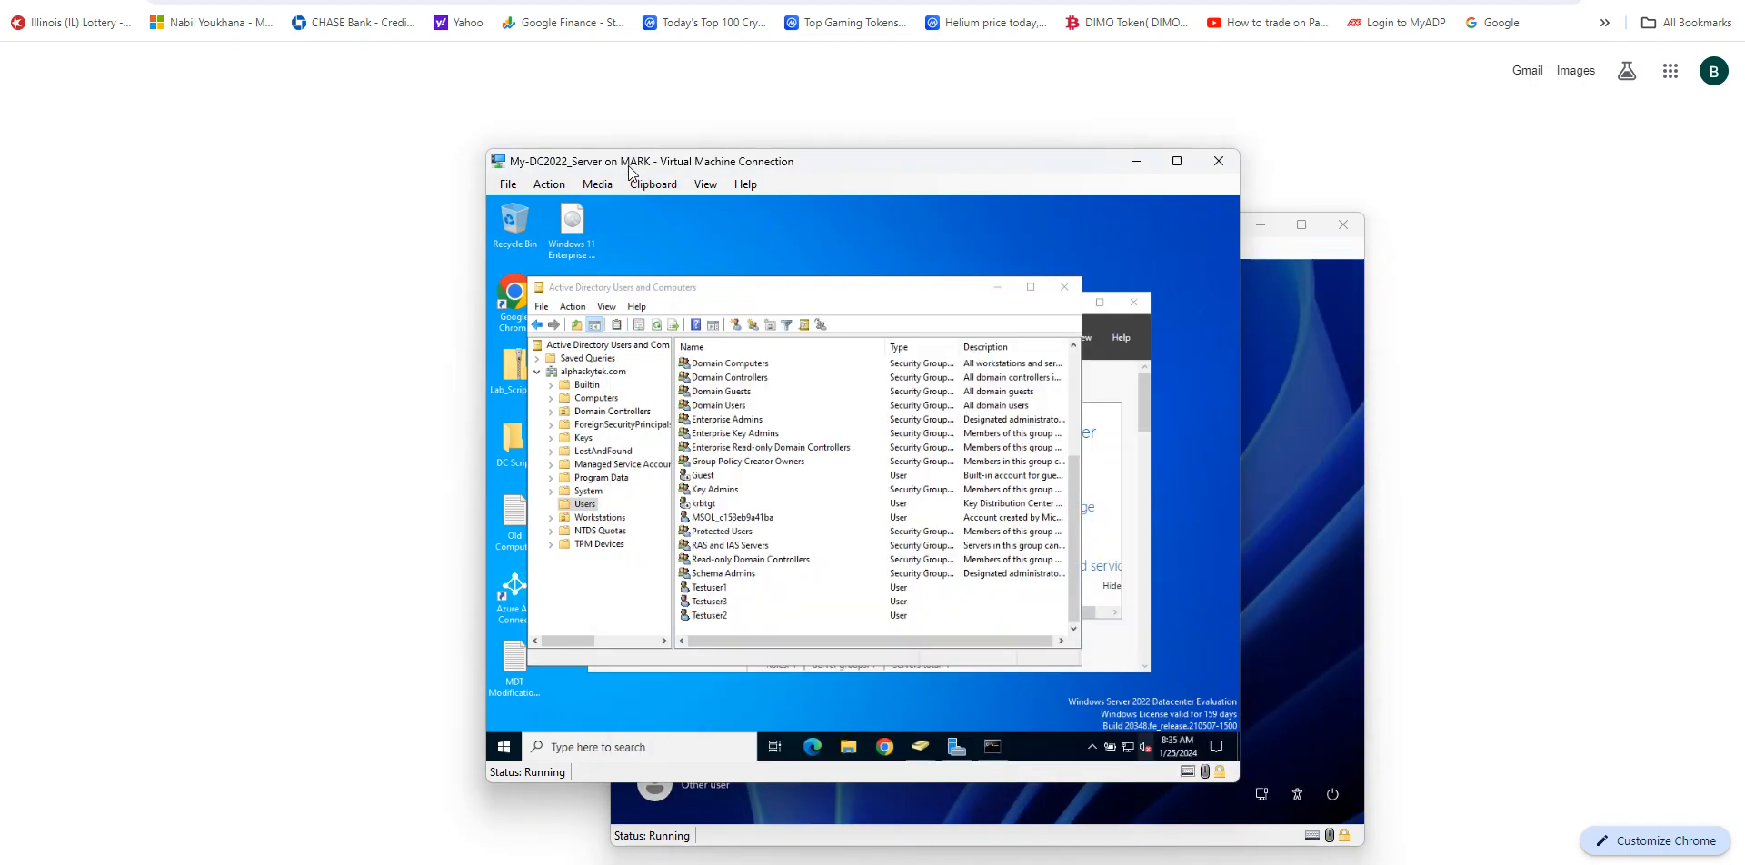
pyautogui.click(718, 616)
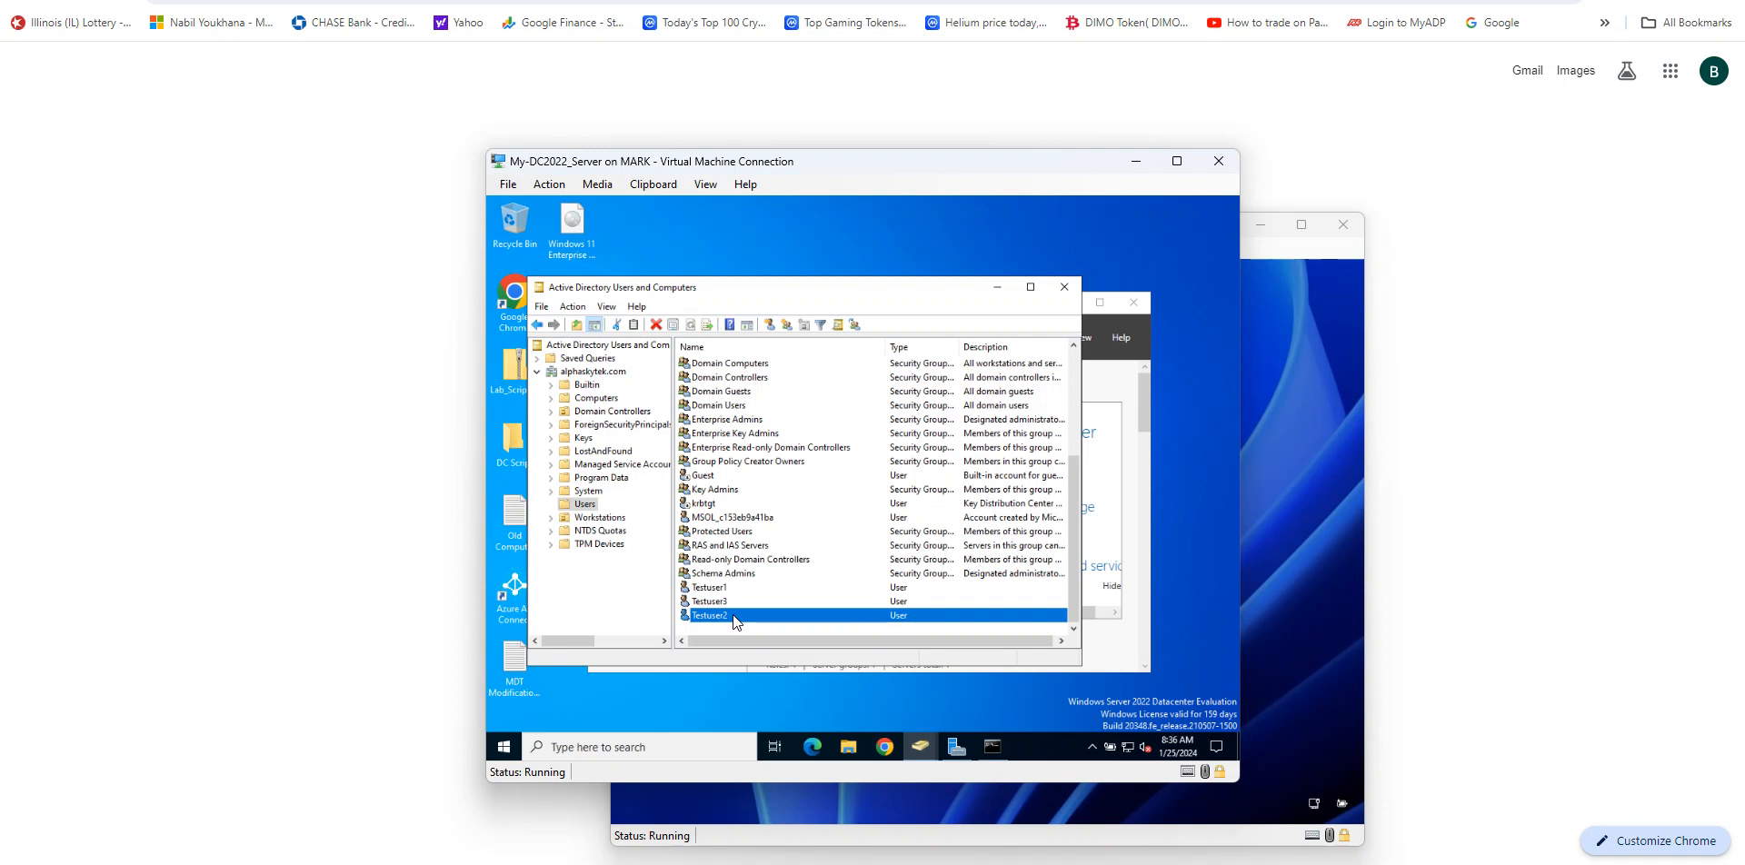
# Step: On the client, choose Other user and enter Testuser2 as the user name
pyautogui.click(1289, 437)
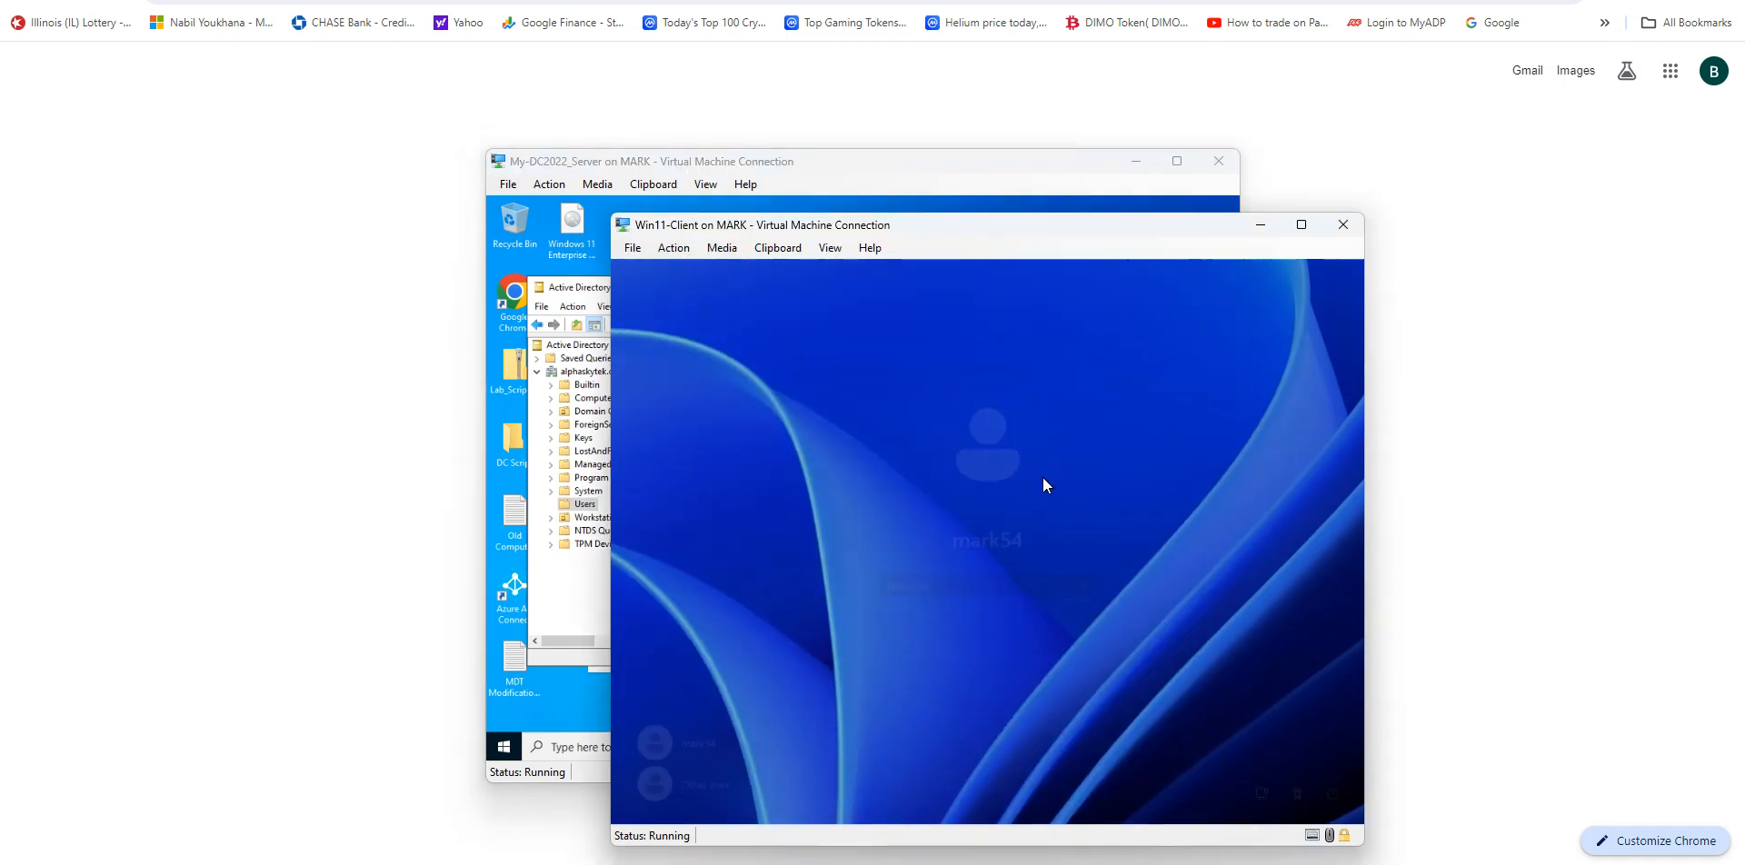
pyautogui.click(698, 784)
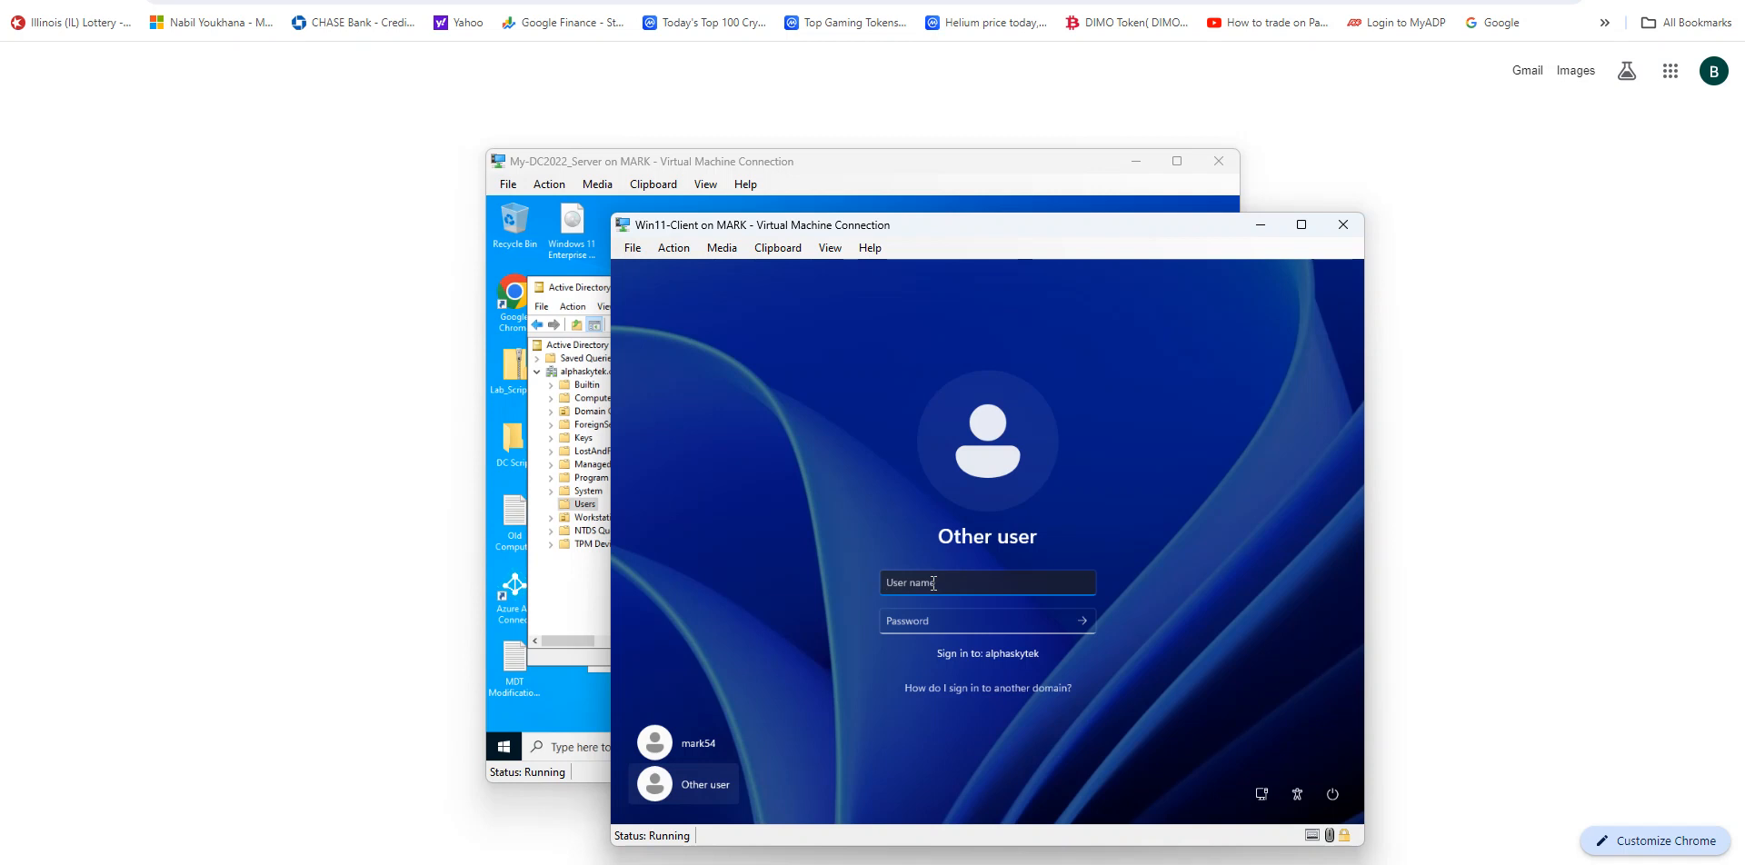
pyautogui.moveTo(969, 227); pyautogui.dragTo(1113, 218)
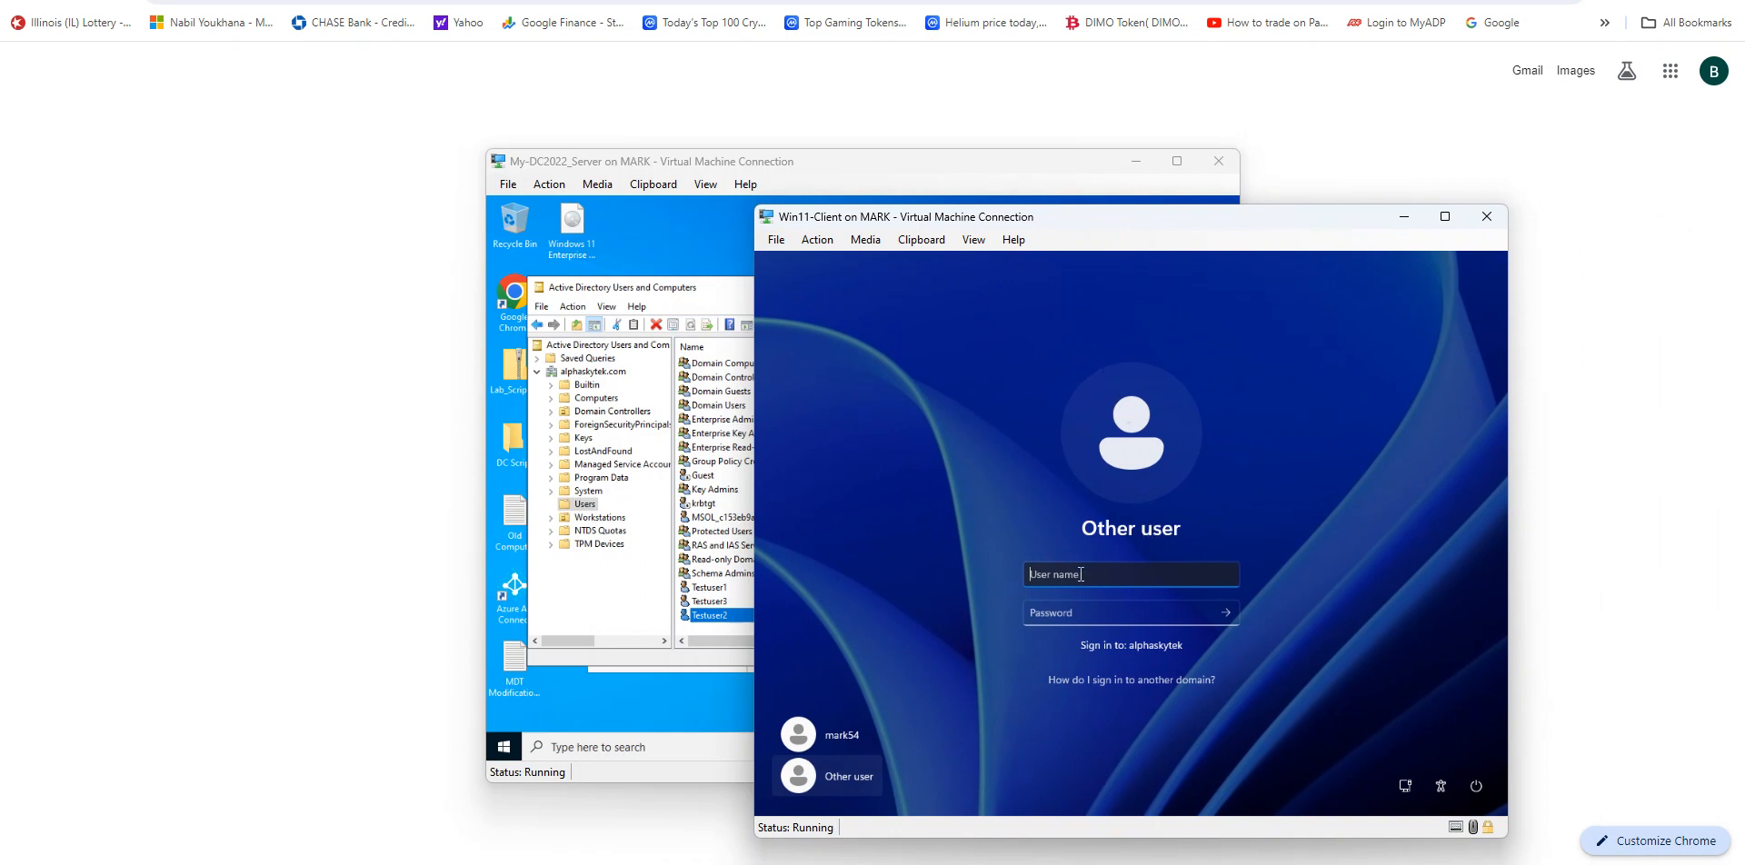
pyautogui.write('Testuser2')
pyautogui.press('Tab')
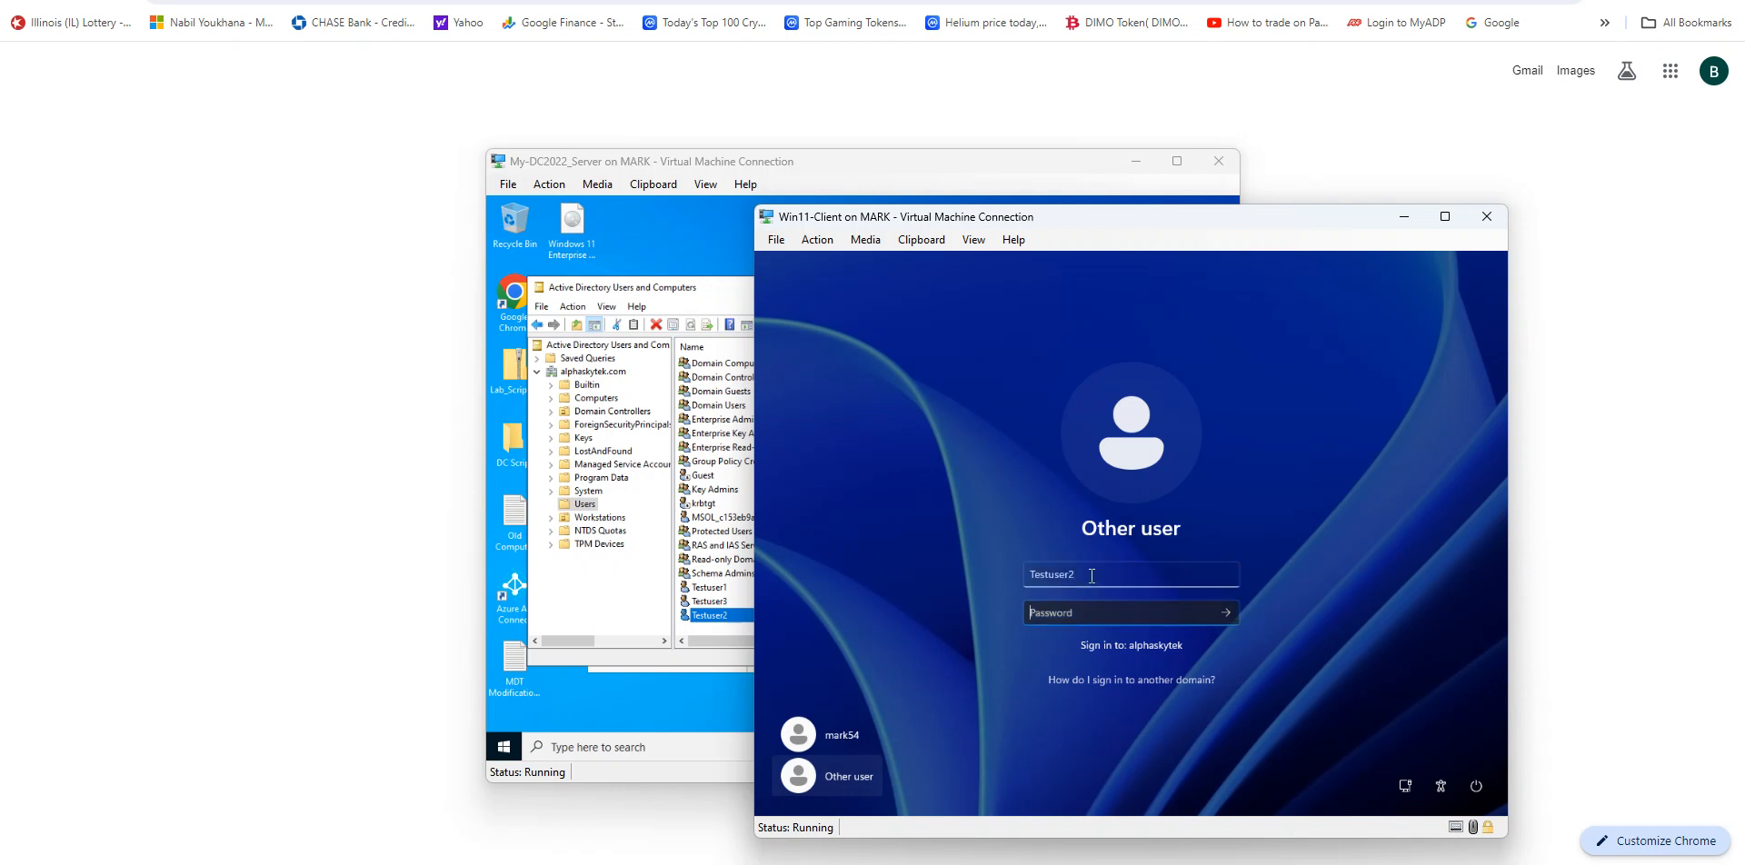
# Step: Enter the Testuser2 account password and sign in
pyautogui.write('*************')
pyautogui.press('Return')
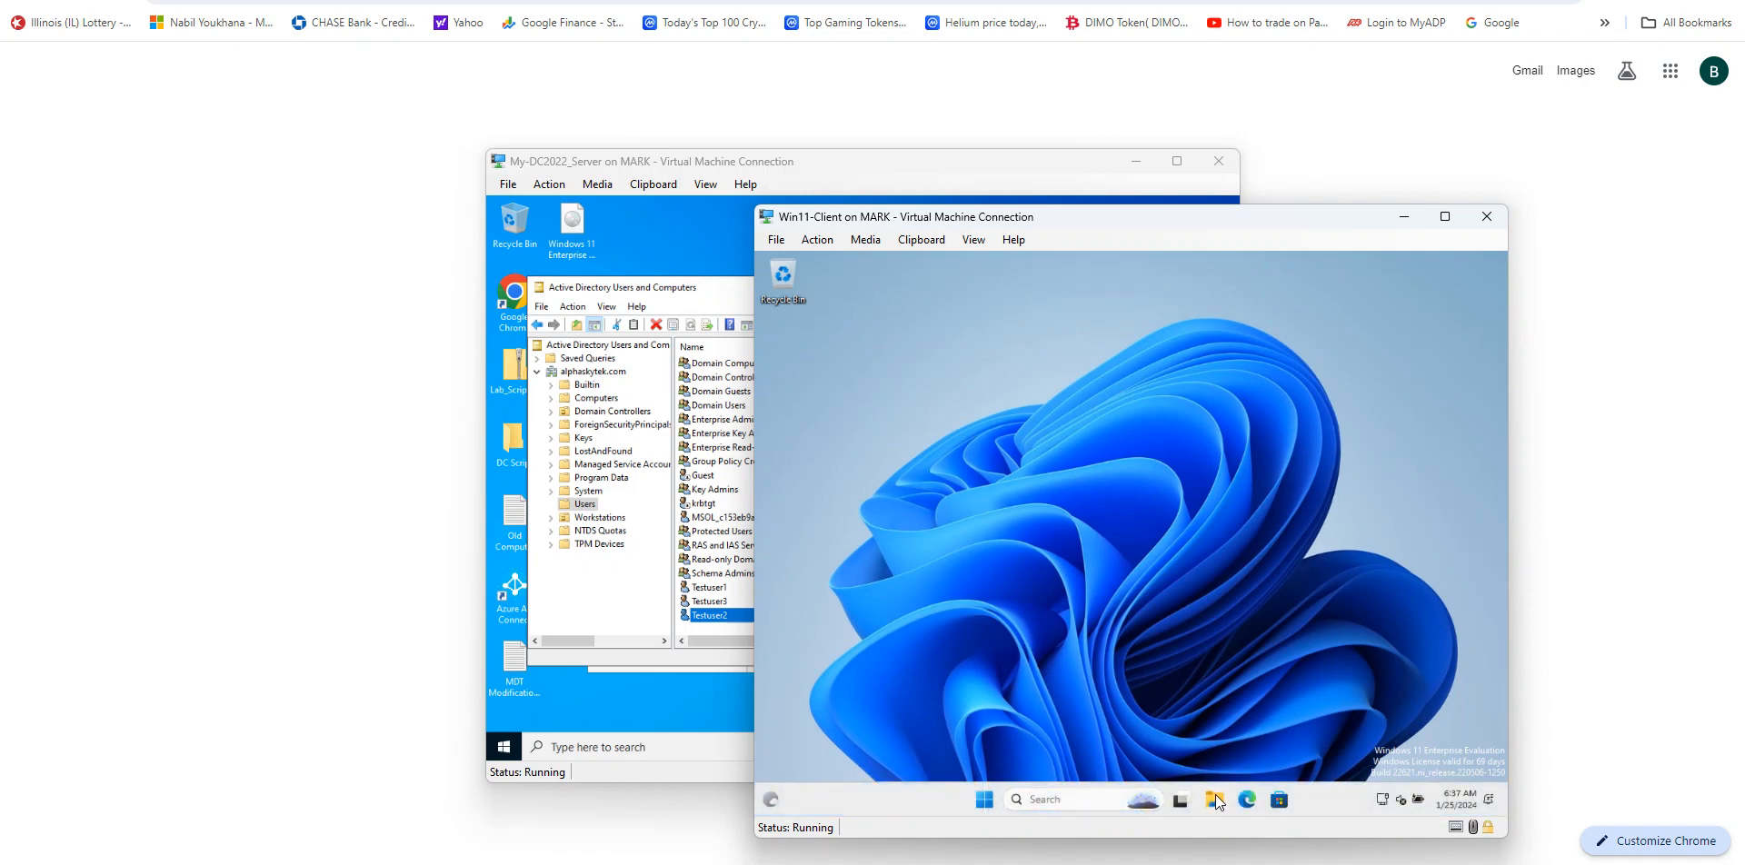
# Step: Open File Explorer and view This PC to check the drives
pyautogui.click(1217, 802)
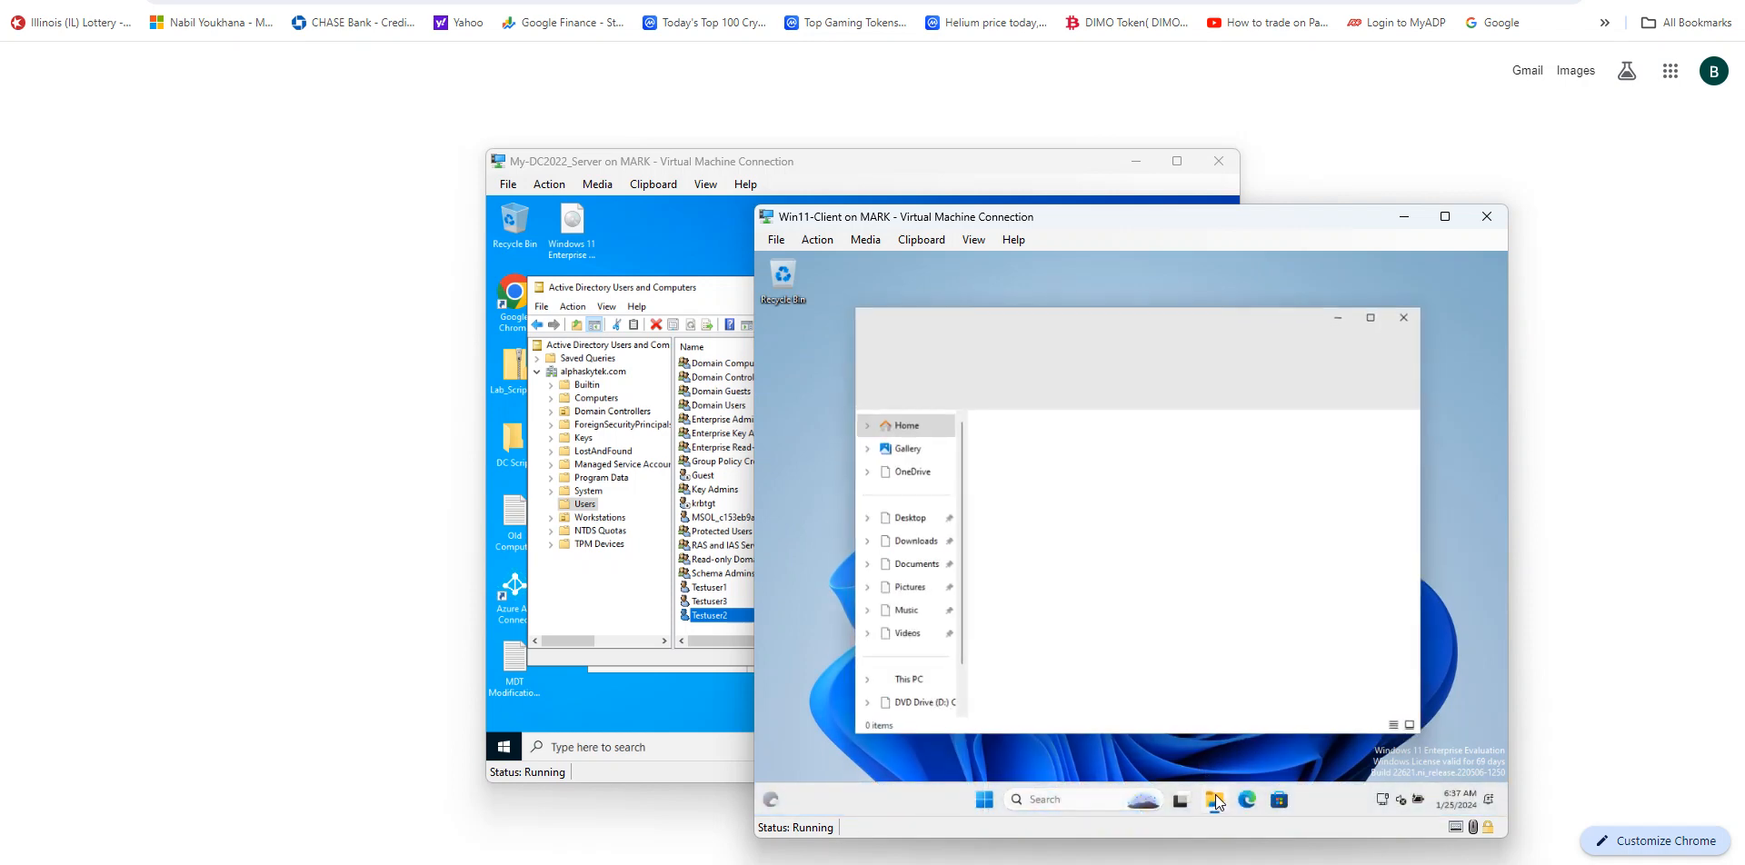
pyautogui.click(921, 690)
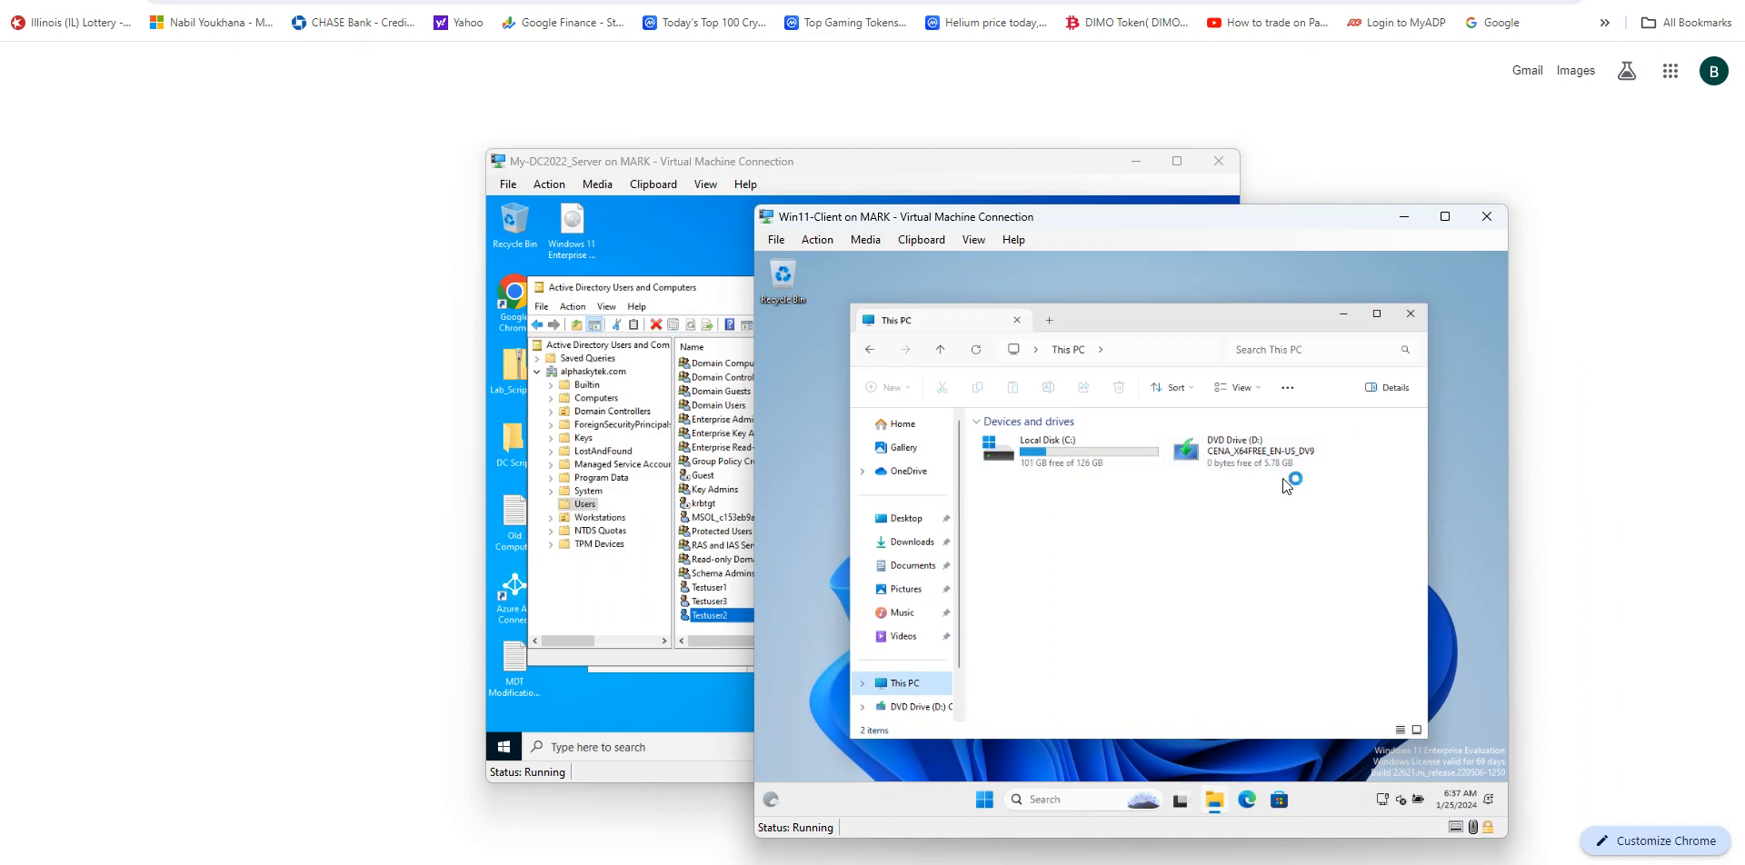